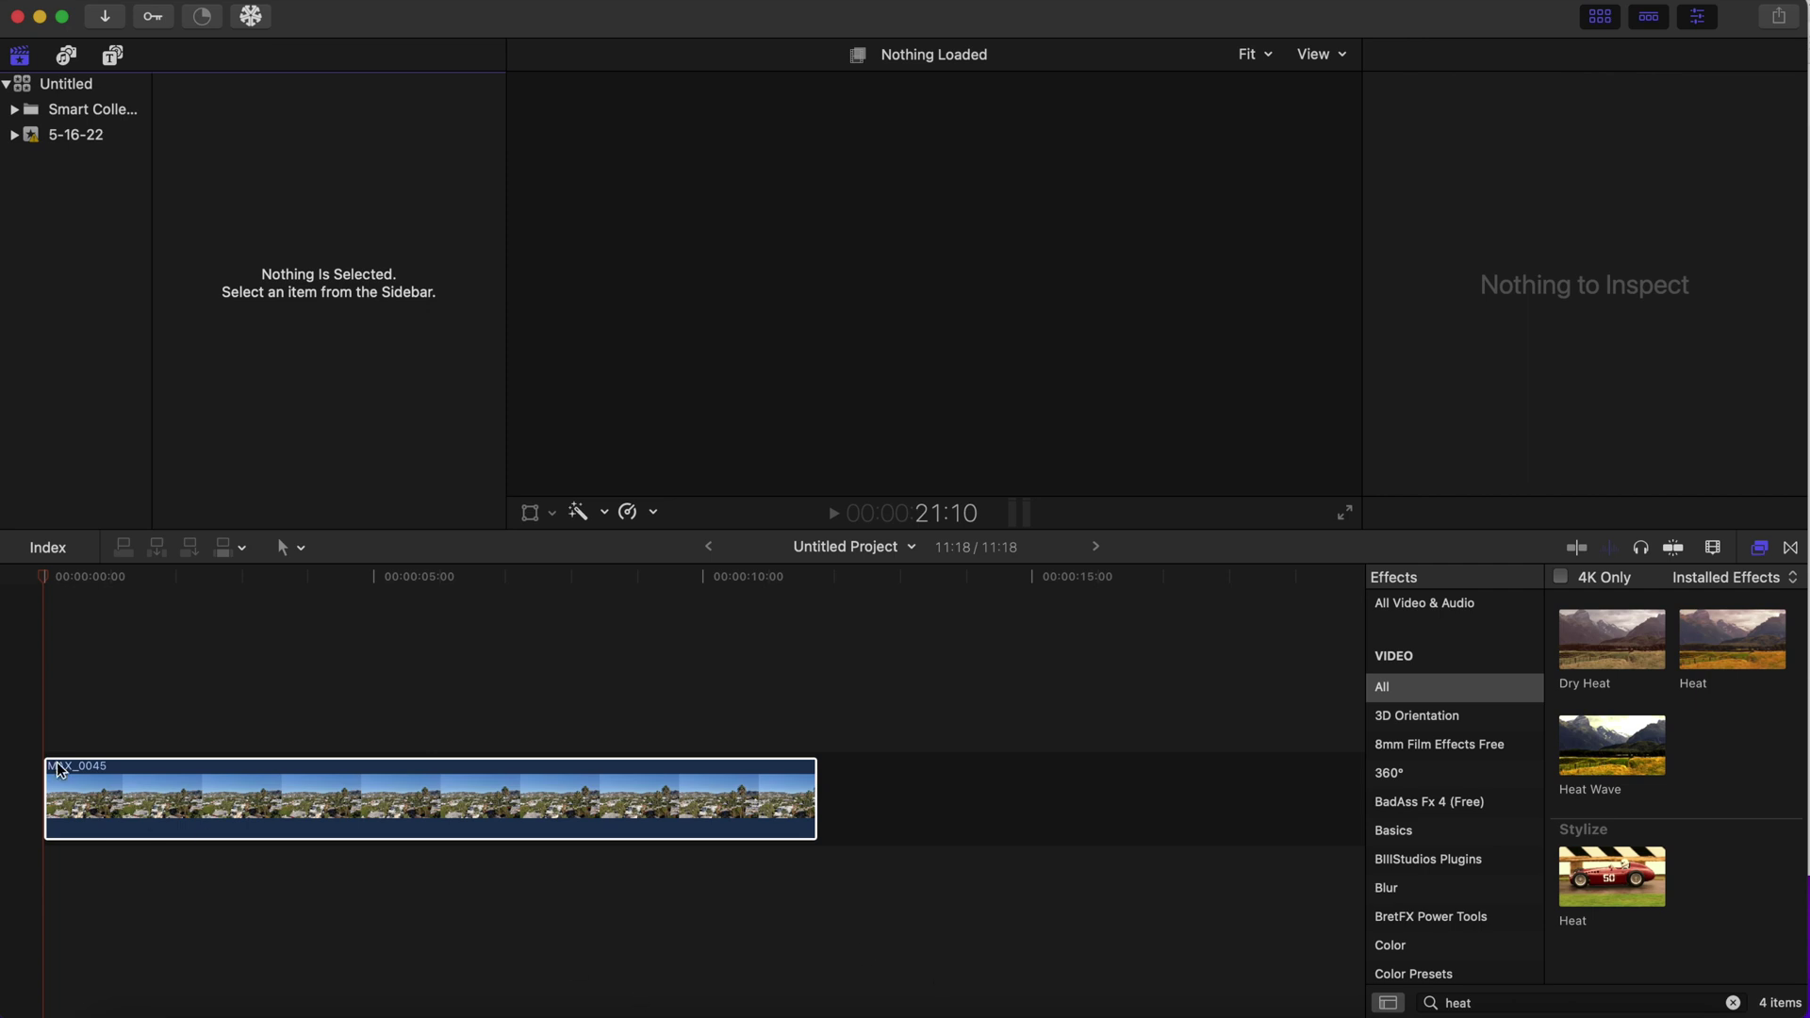
Play the opening seconds of the MAX_0045 clip and return the playhead to its start.
{"action": "left_click", "coordinate": [47, 702]}
{"action": "key", "text": "super+4"}
{"action": "key", "text": "space"}
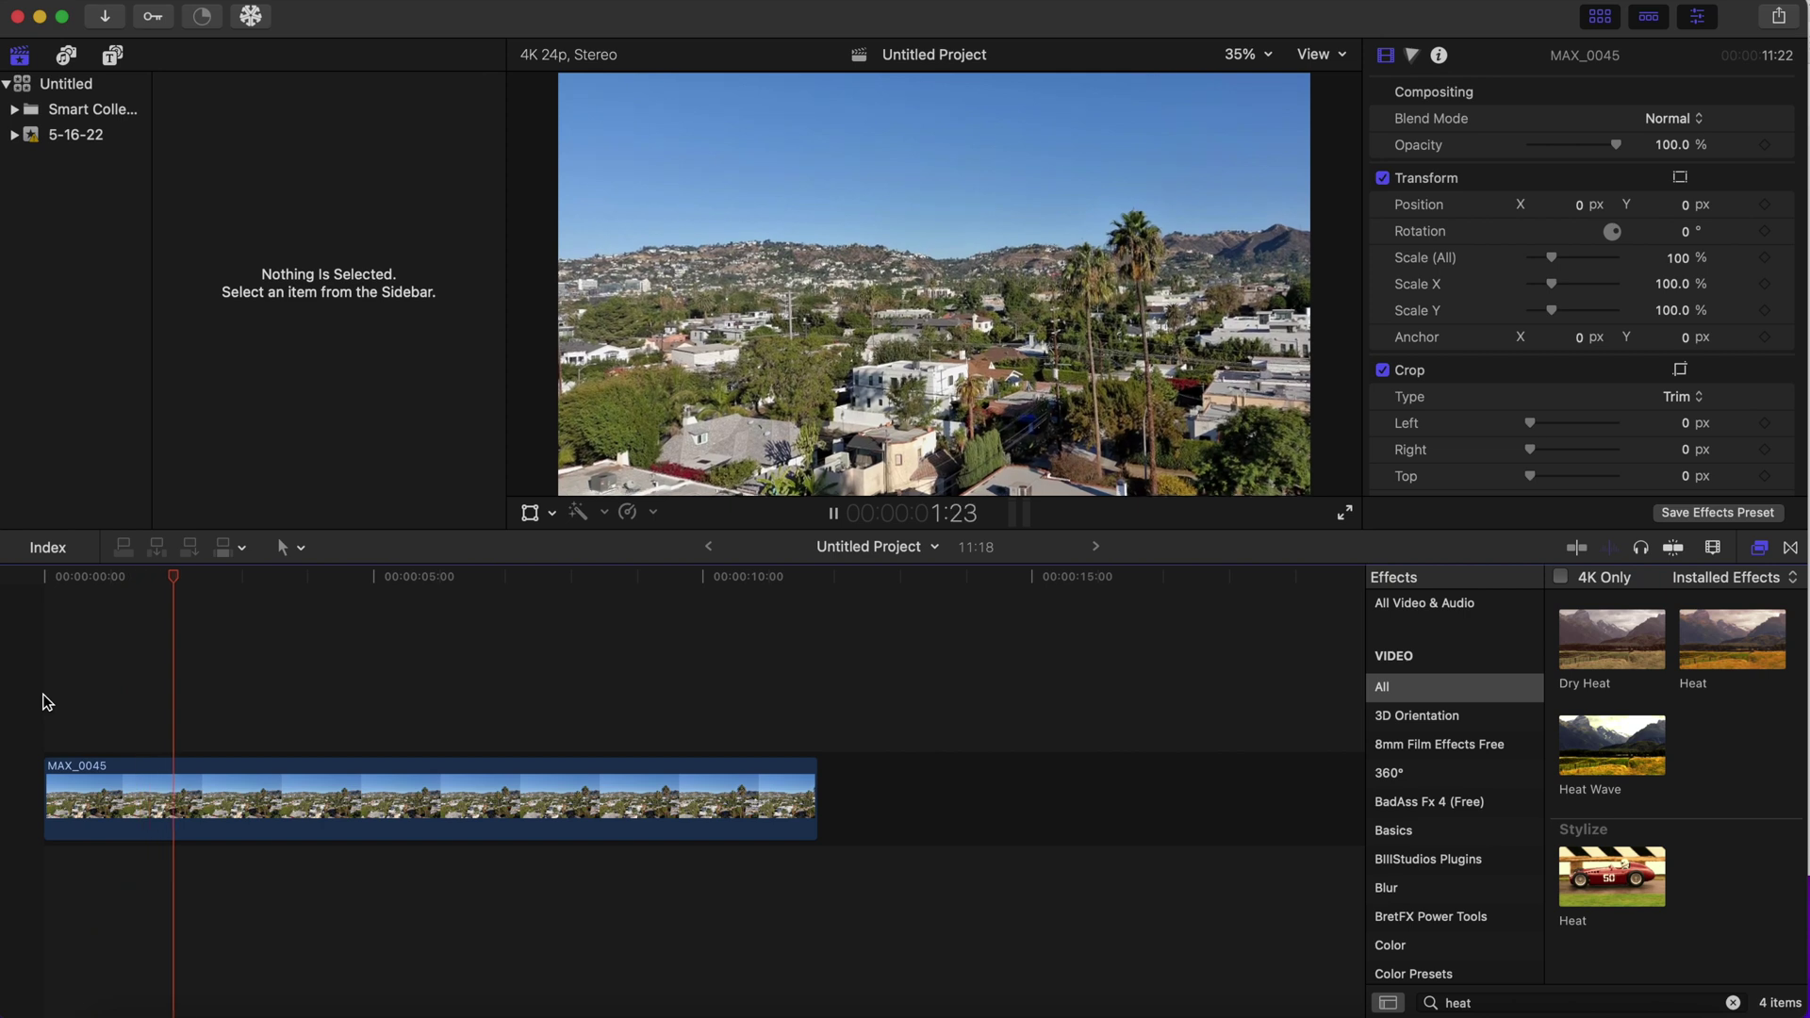
{"action": "key", "text": "space"}
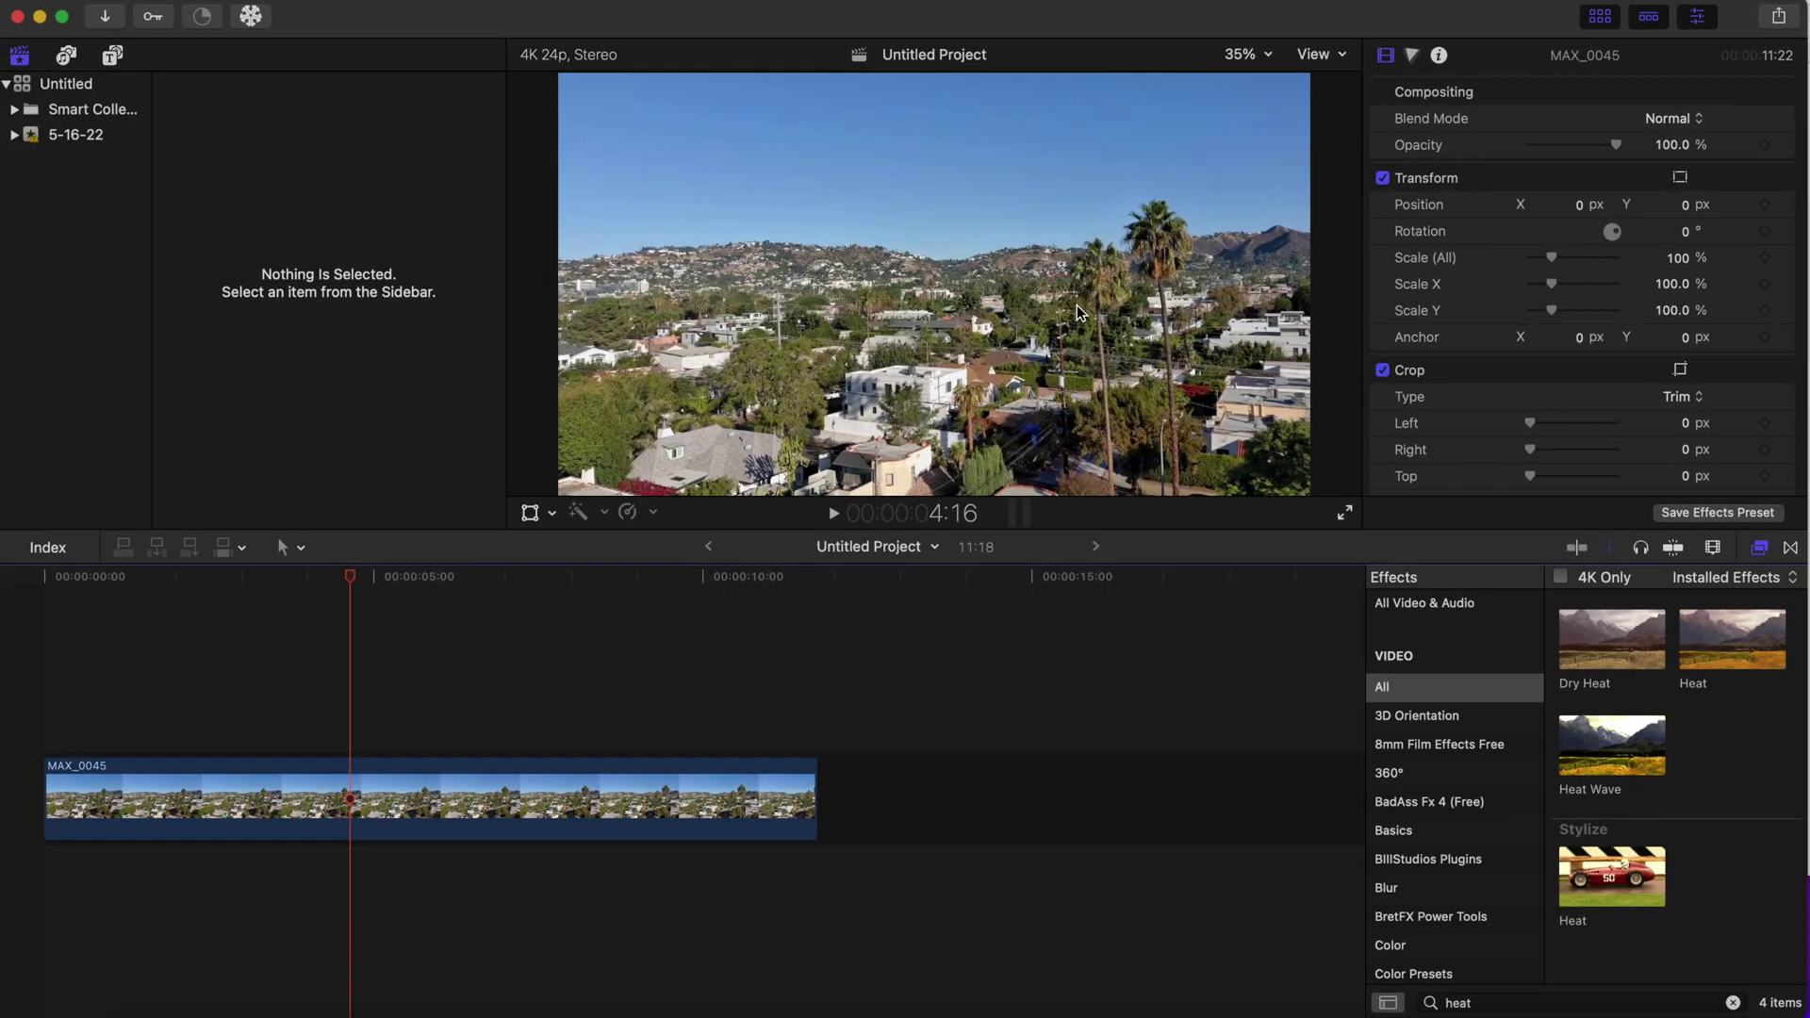
{"action": "left_click", "coordinate": [40, 724]}
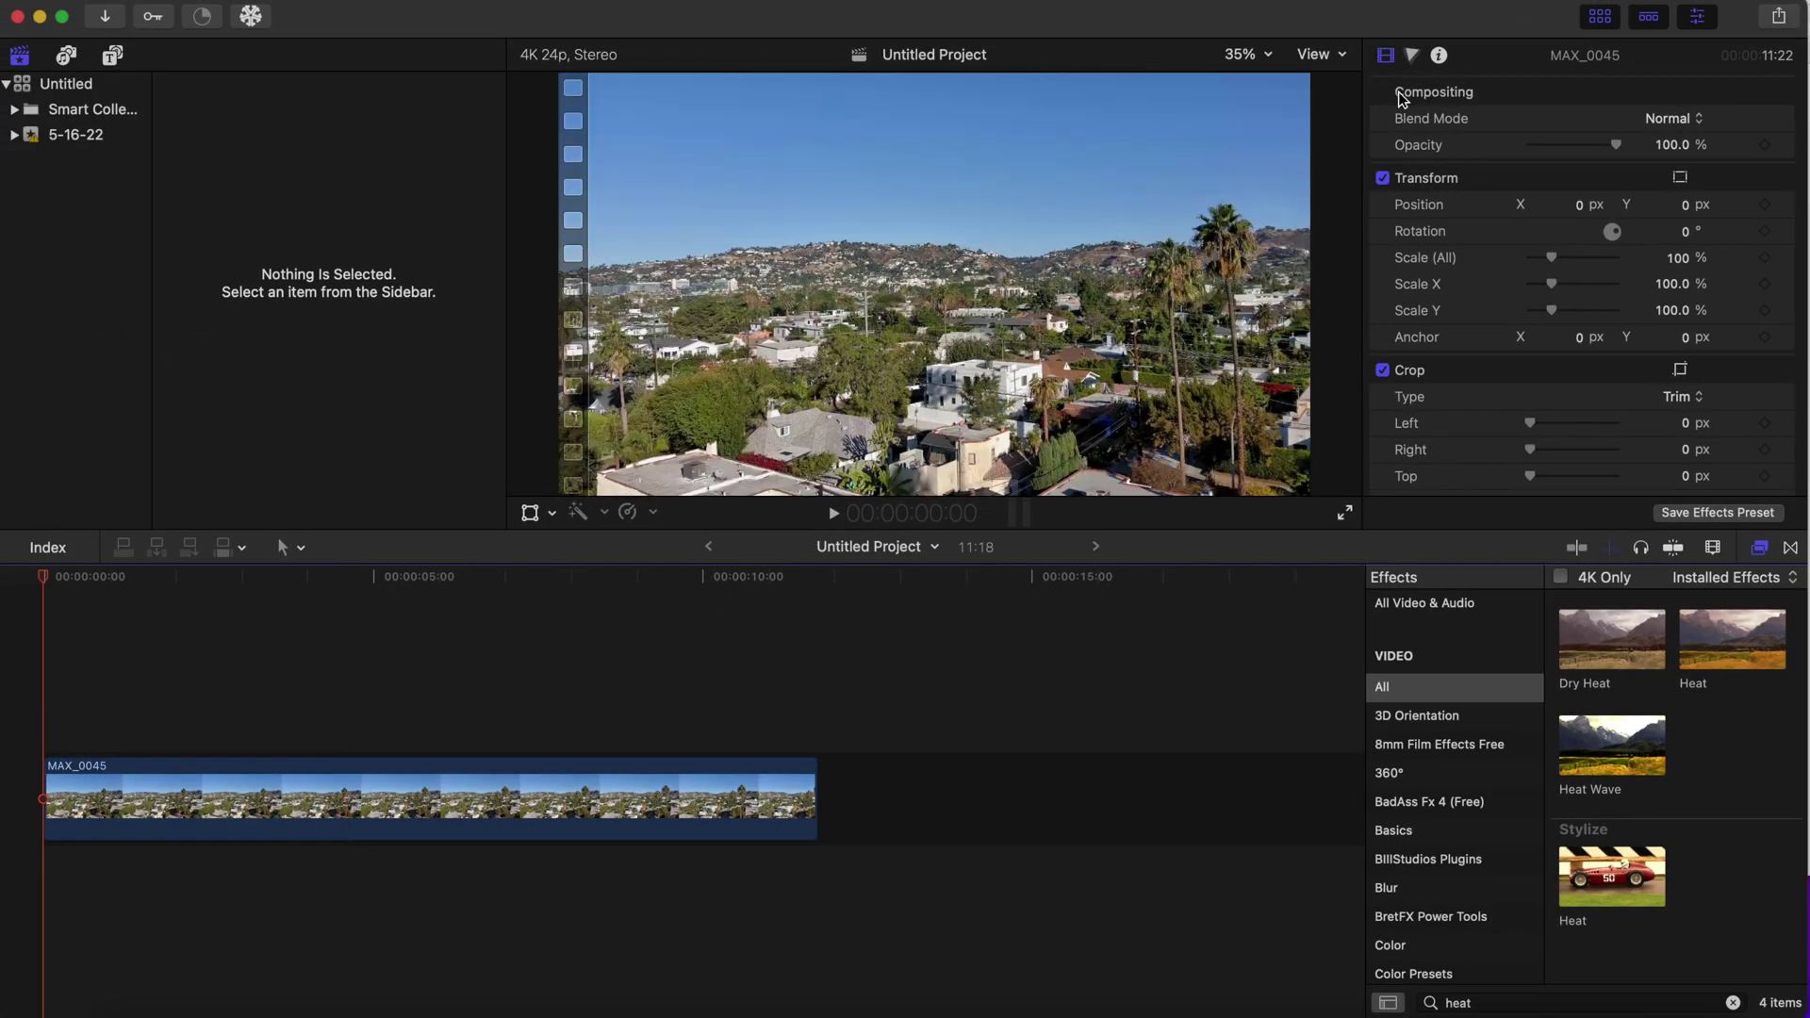
Add an object tracker to the MAX_0045 clip.
{"action": "scroll", "coordinate": [1469, 222], "scroll_direction": "down", "scroll_amount": 5}
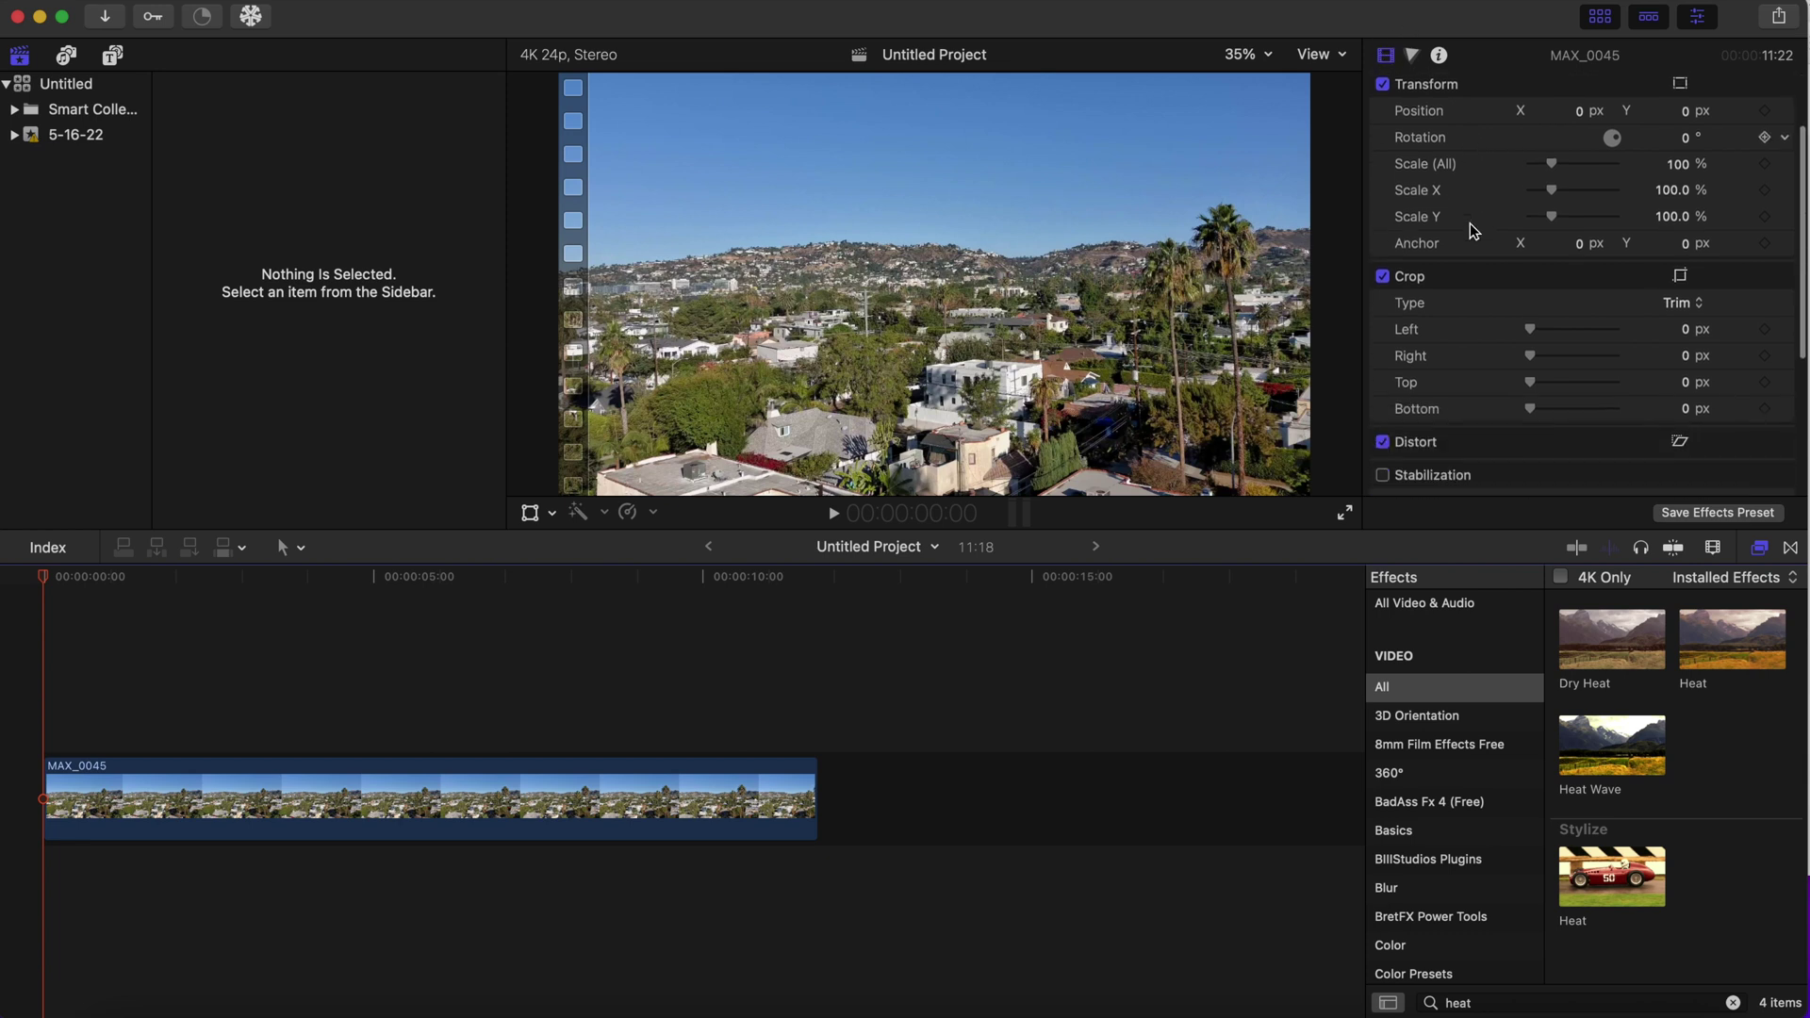
{"action": "scroll", "coordinate": [1468, 223], "scroll_direction": "down", "scroll_amount": 4}
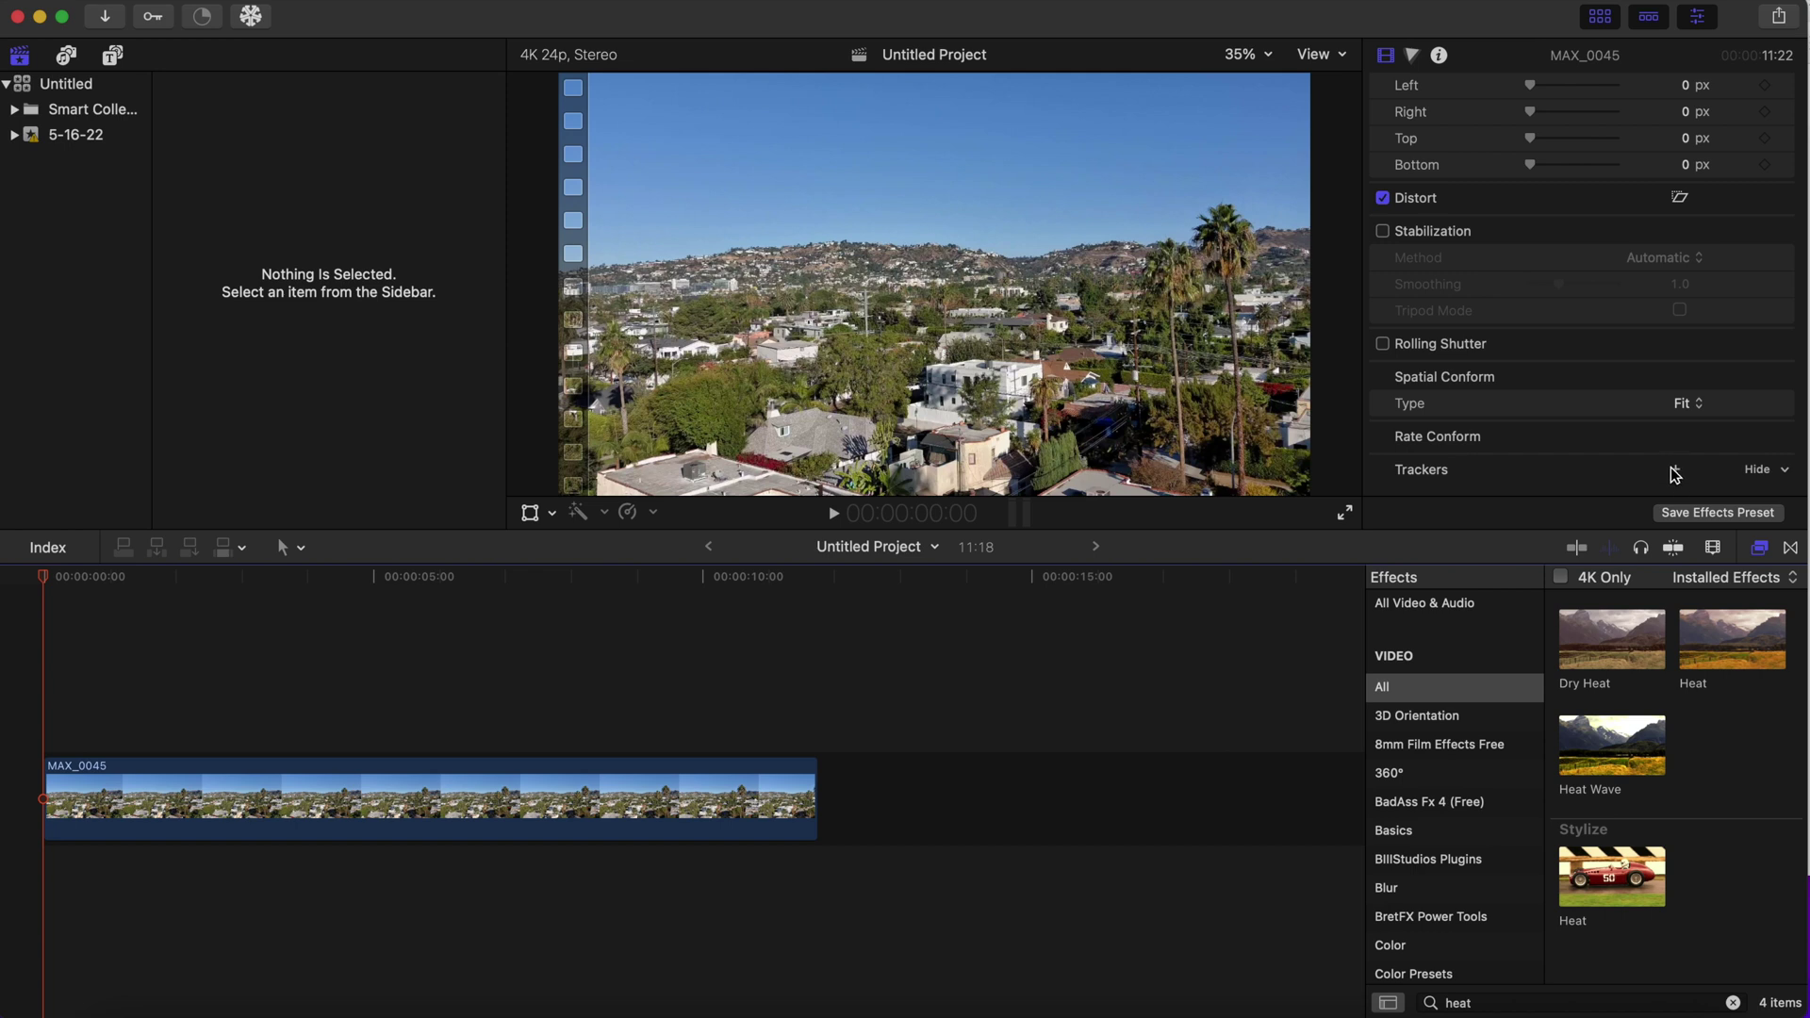
{"action": "left_click", "coordinate": [1676, 470]}
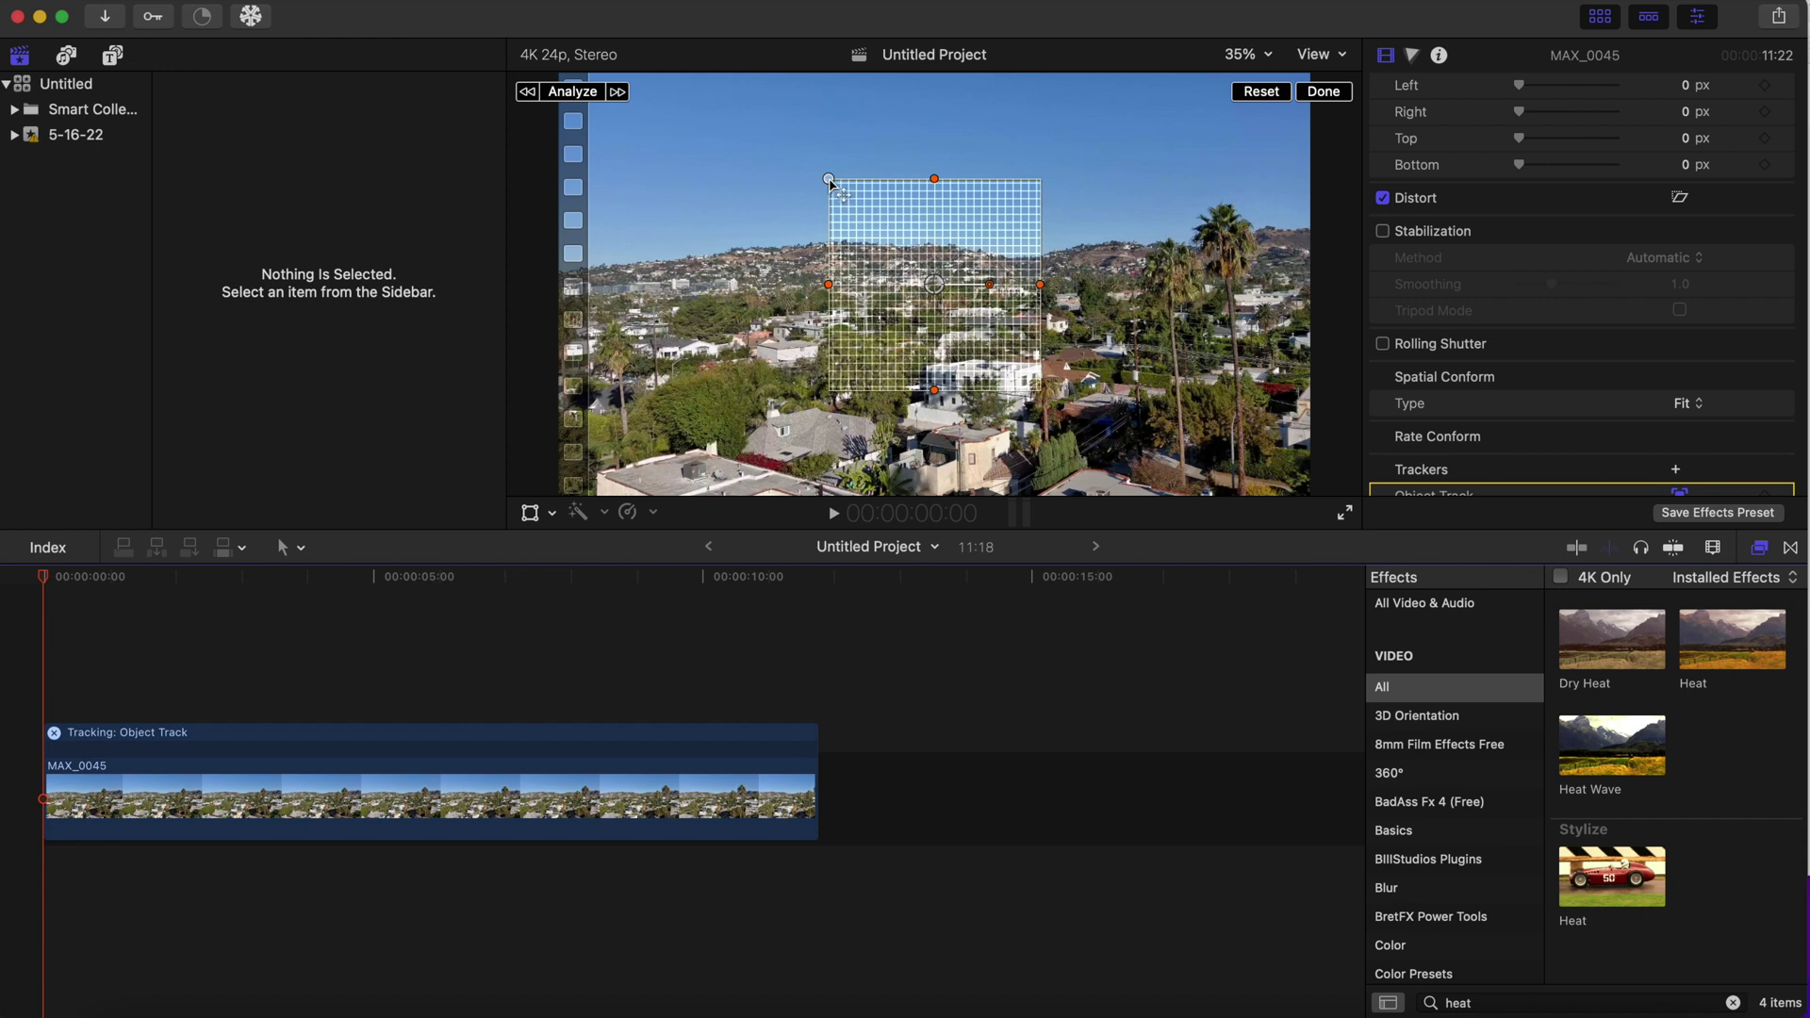
Shape the tracking region into a small ellipse over the crown of the shorter palm tree and analyze its motion.
{"action": "left_click_drag", "start_coordinate": [831, 182], "coordinate": [903, 195]}
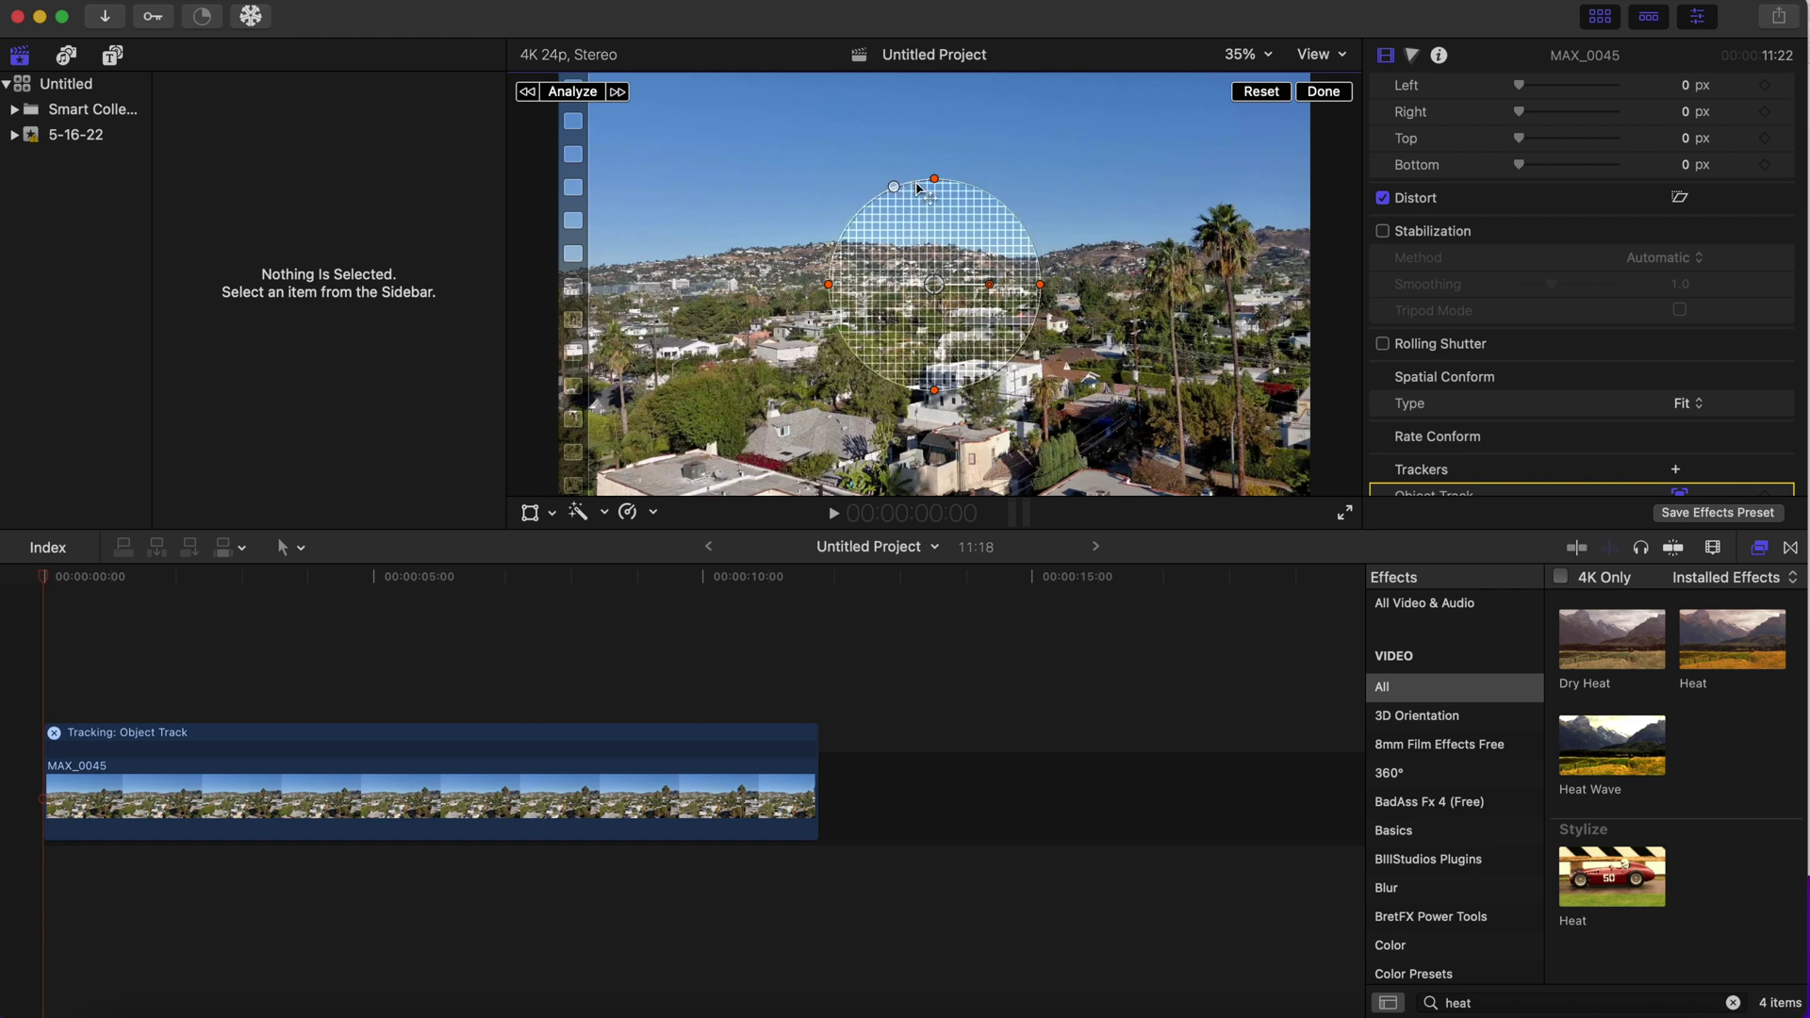
{"action": "left_click_drag", "start_coordinate": [937, 184], "coordinate": [932, 224]}
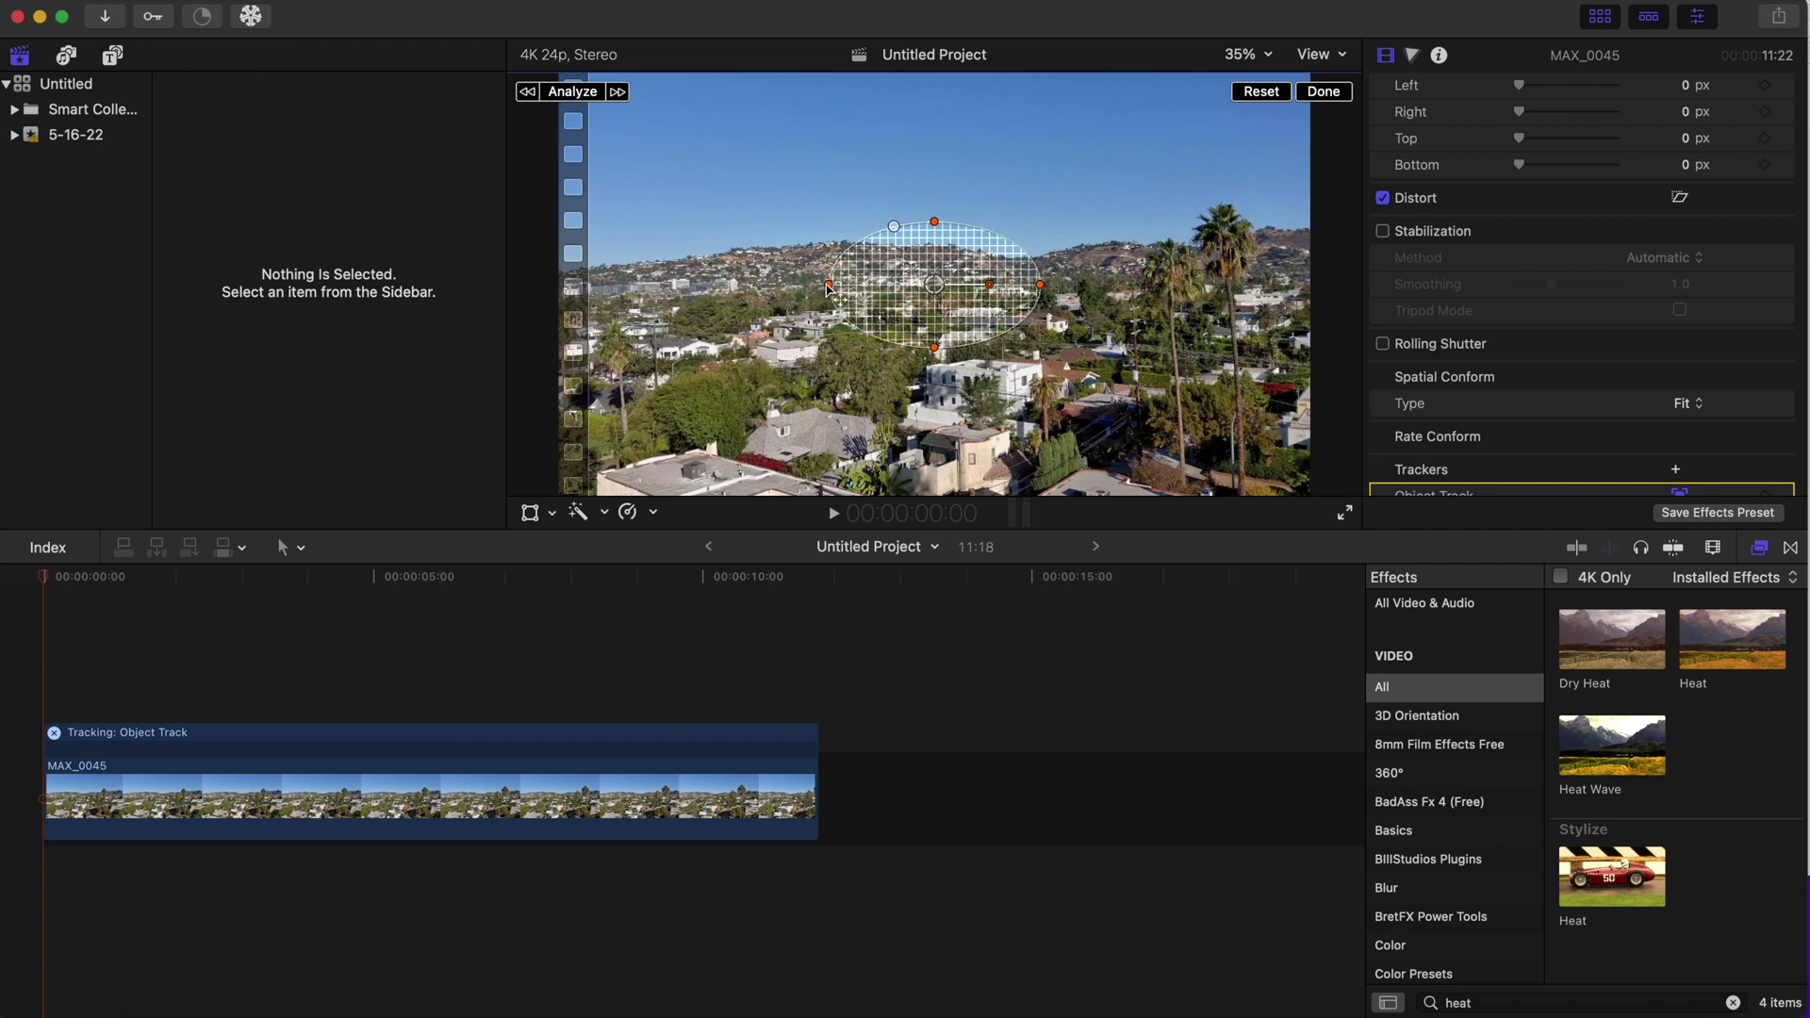
{"action": "left_click_drag", "start_coordinate": [826, 288], "coordinate": [885, 286]}
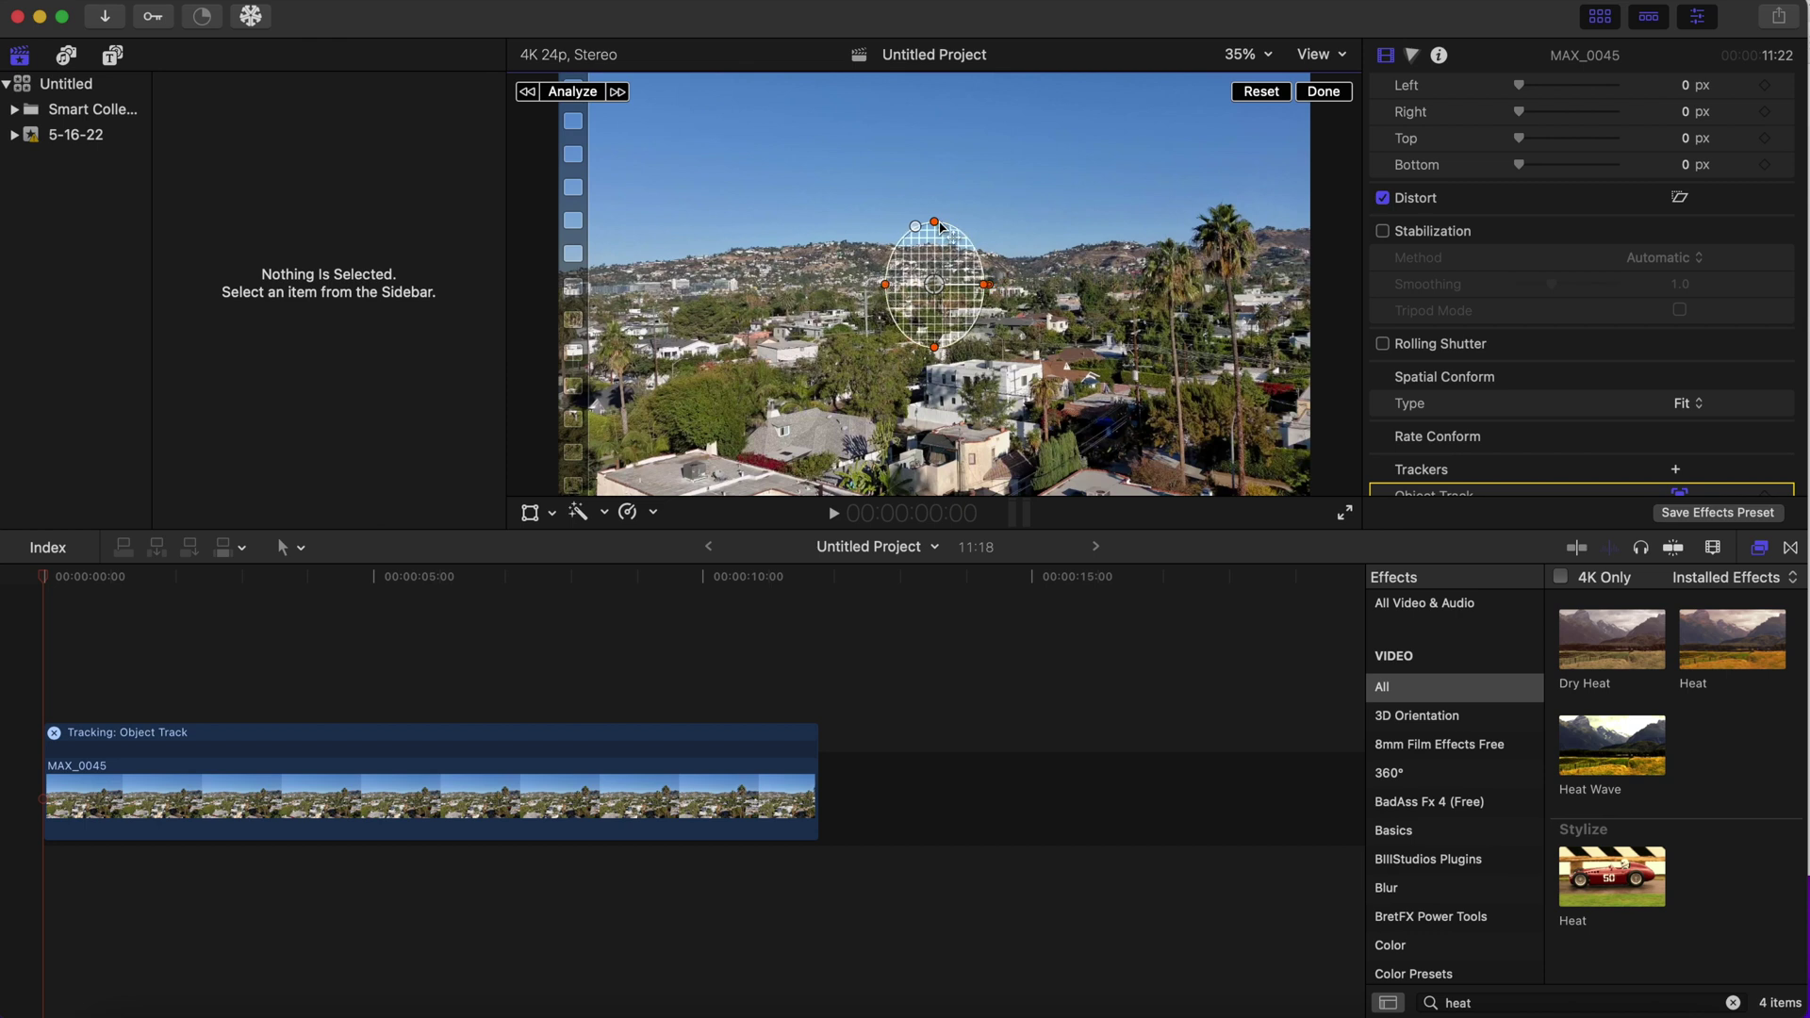
{"action": "left_click_drag", "start_coordinate": [937, 223], "coordinate": [1208, 277]}
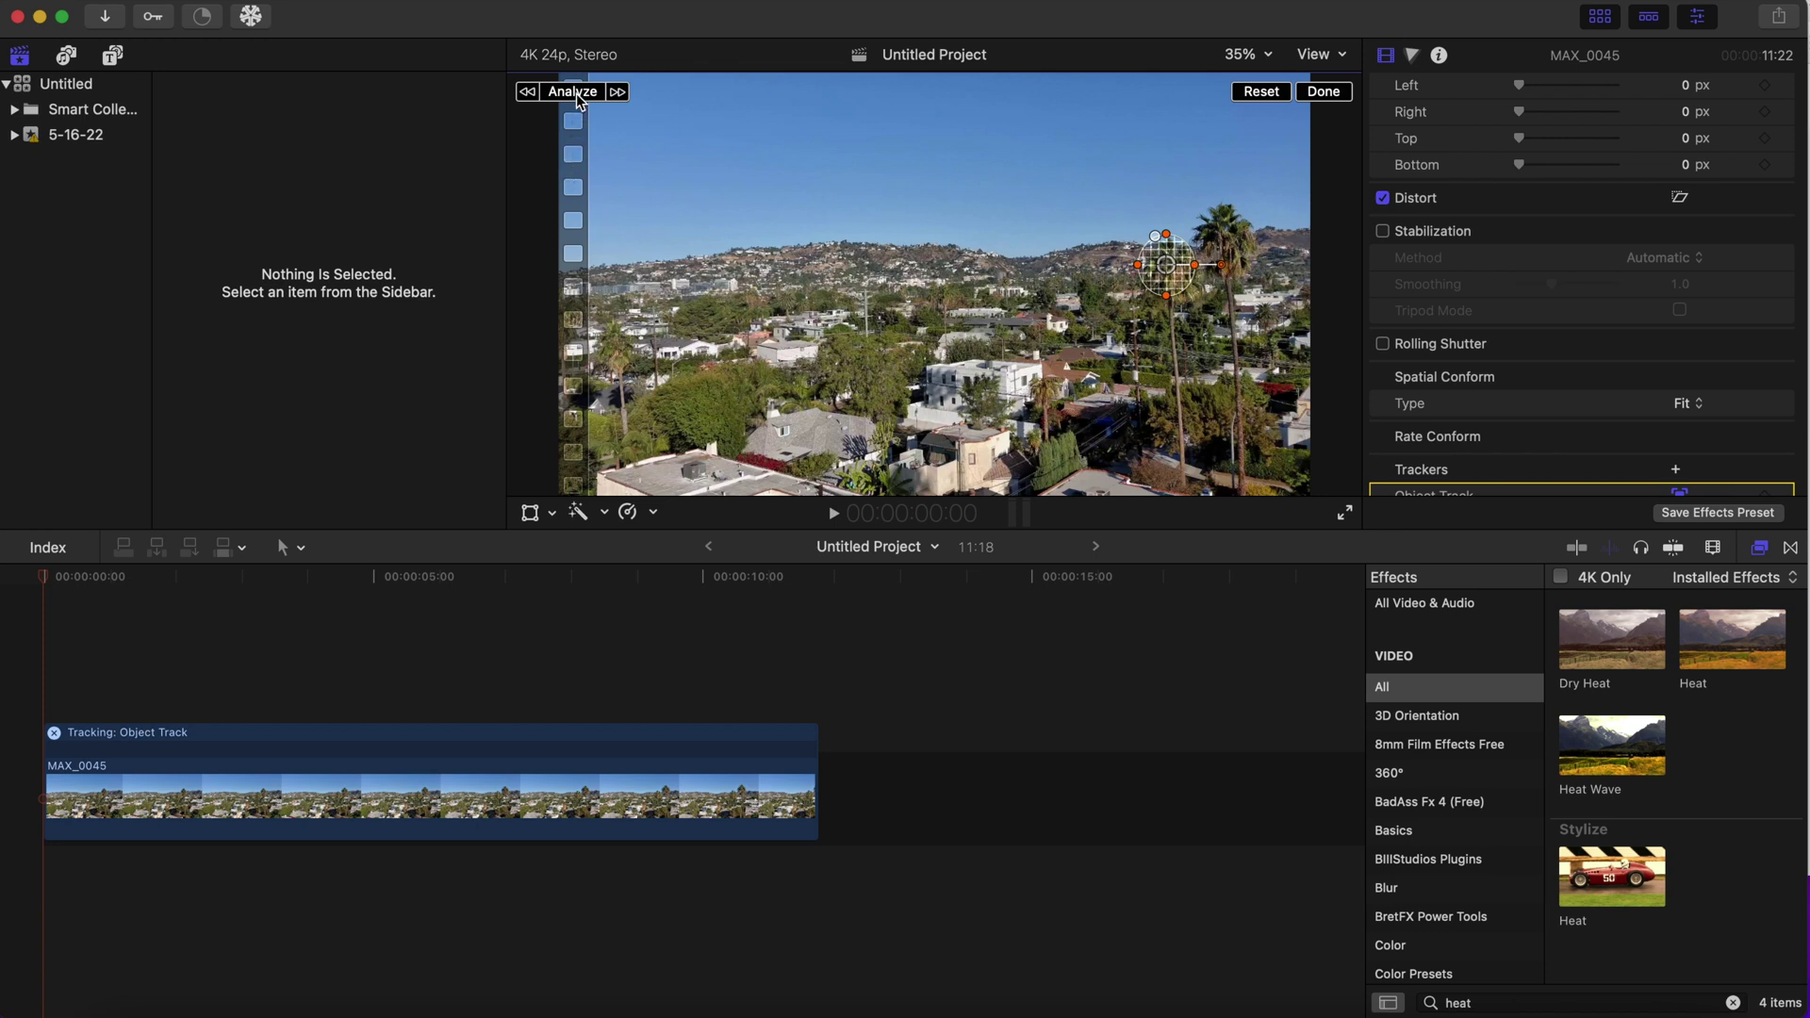
{"action": "left_click", "coordinate": [573, 92]}
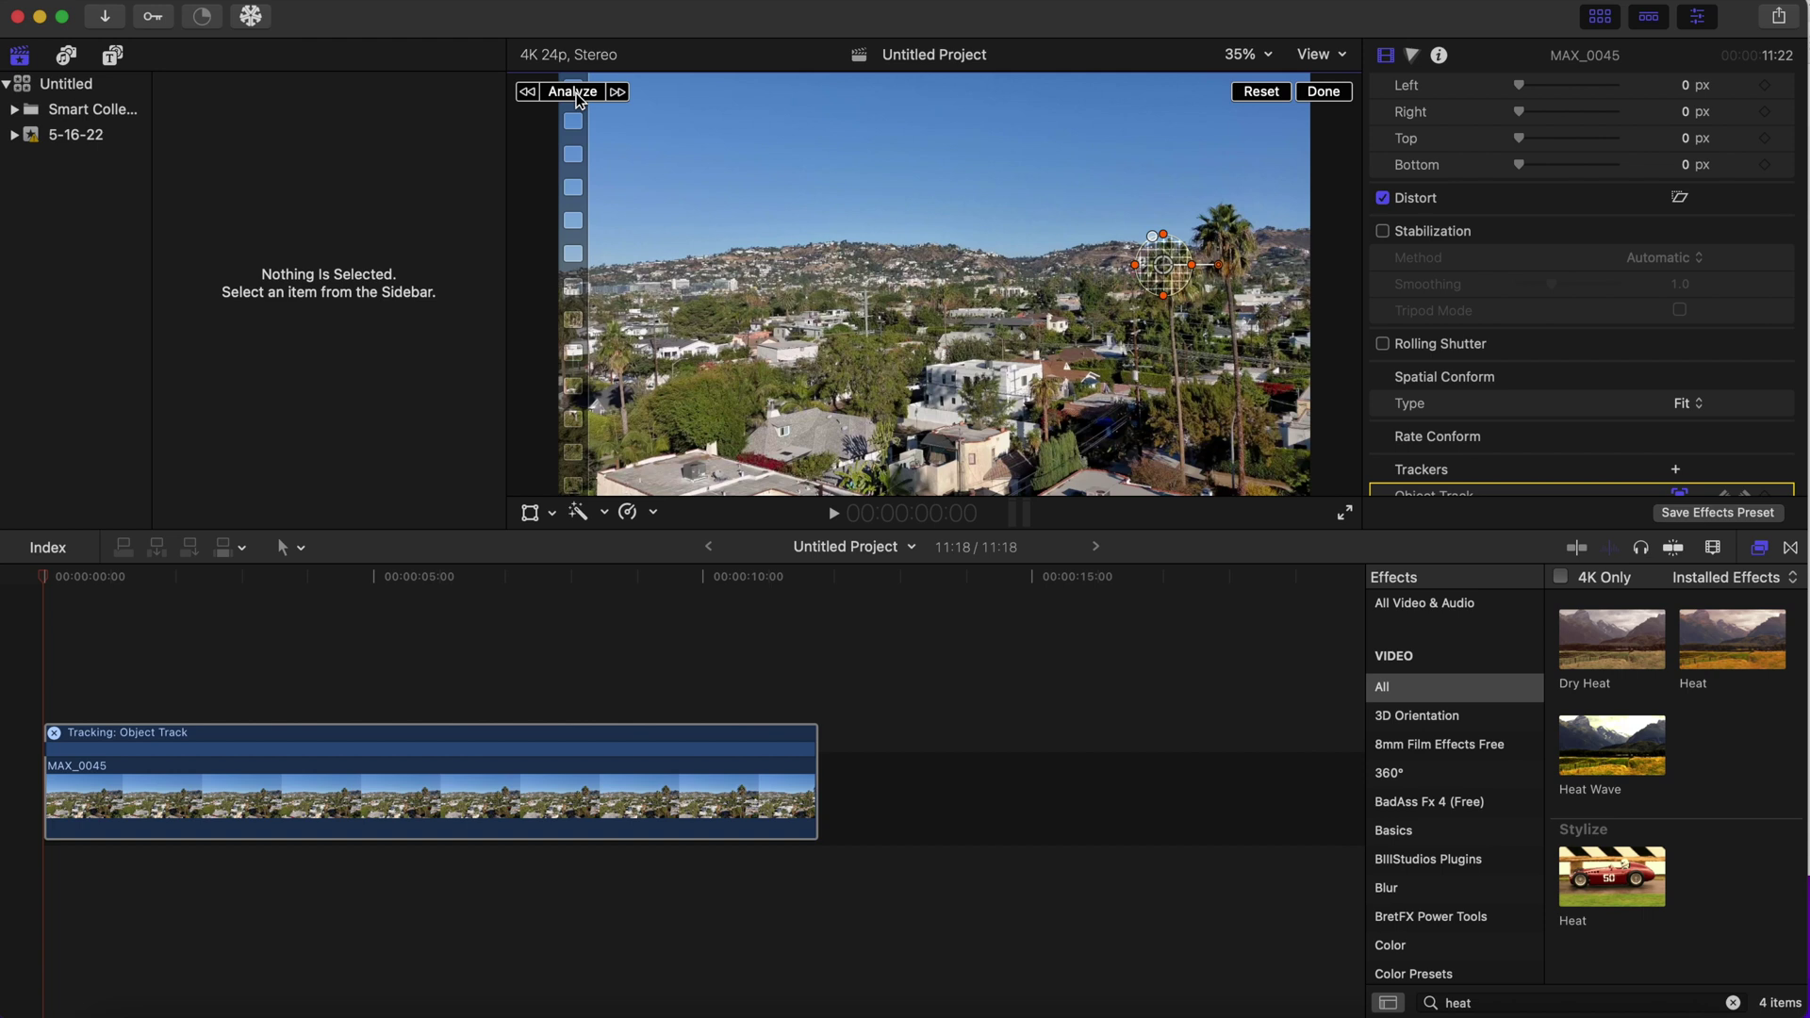
Place Green Screen Fire Footage.mp4 from the Downloads folder above MAX_0045, starting at the beginning of the timeline.
{"action": "left_click", "coordinate": [126, 1011]}
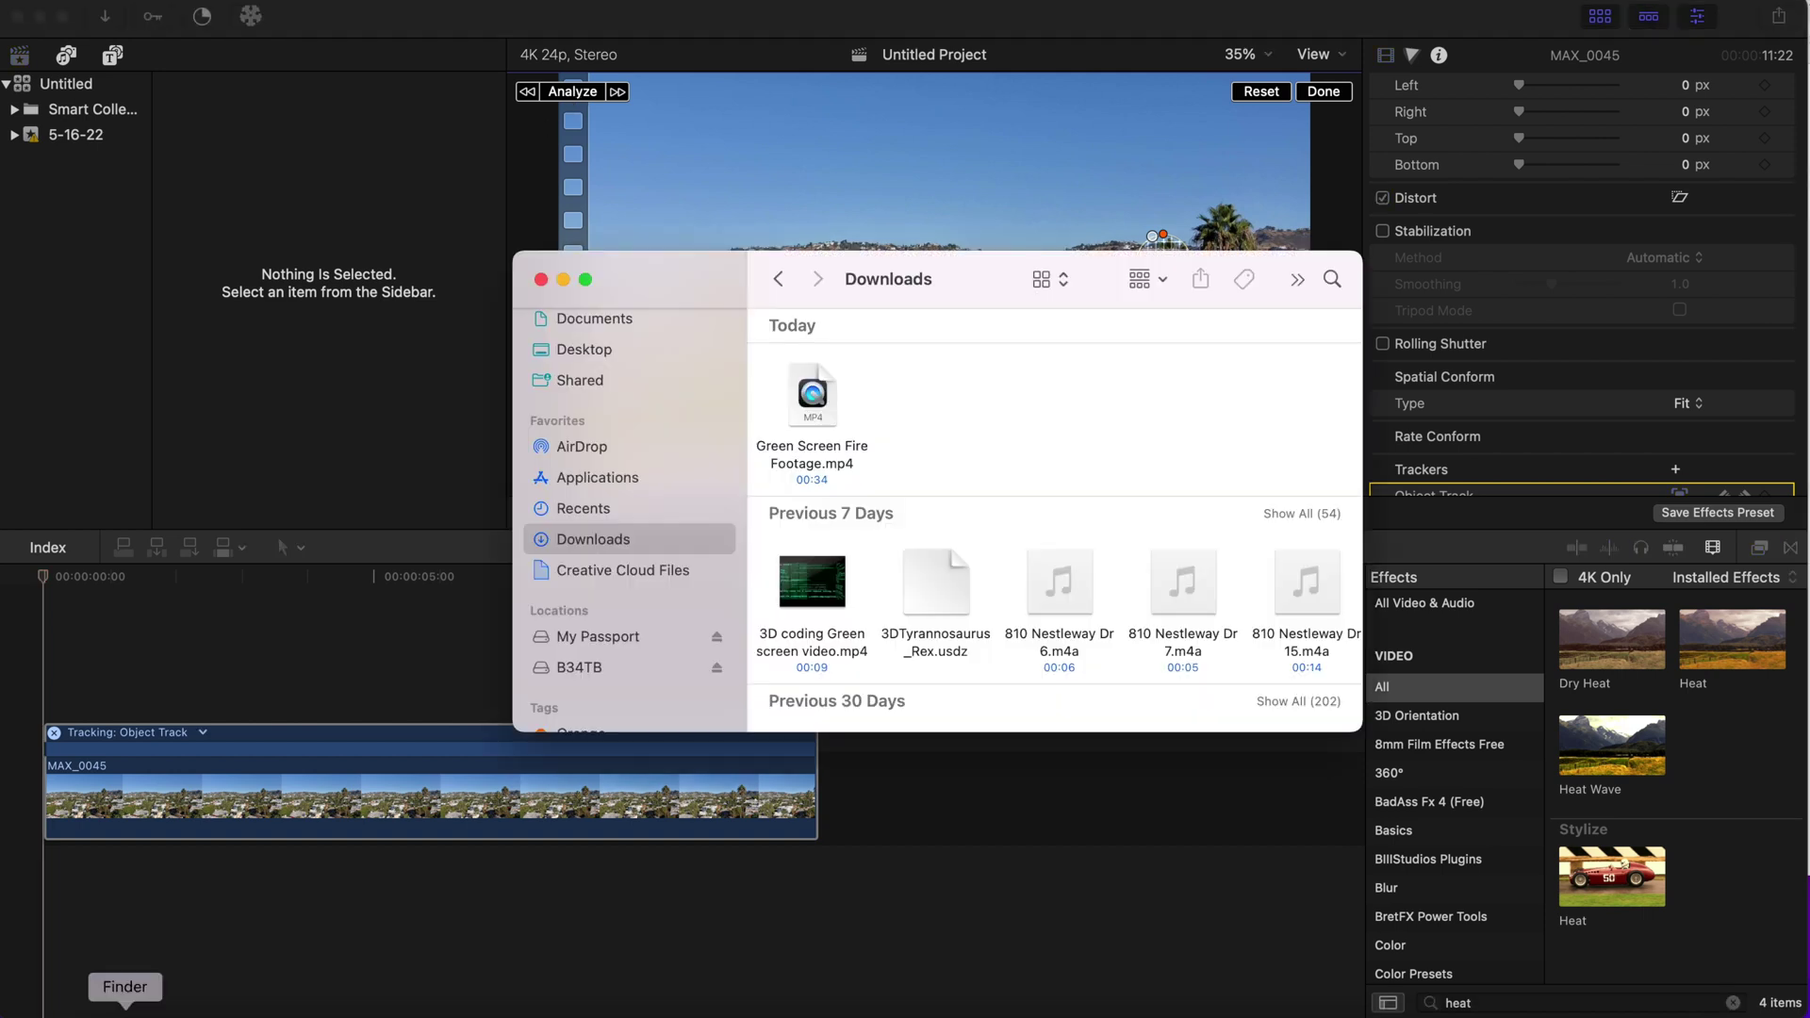
{"action": "left_click_drag", "start_coordinate": [816, 426], "coordinate": [33, 666]}
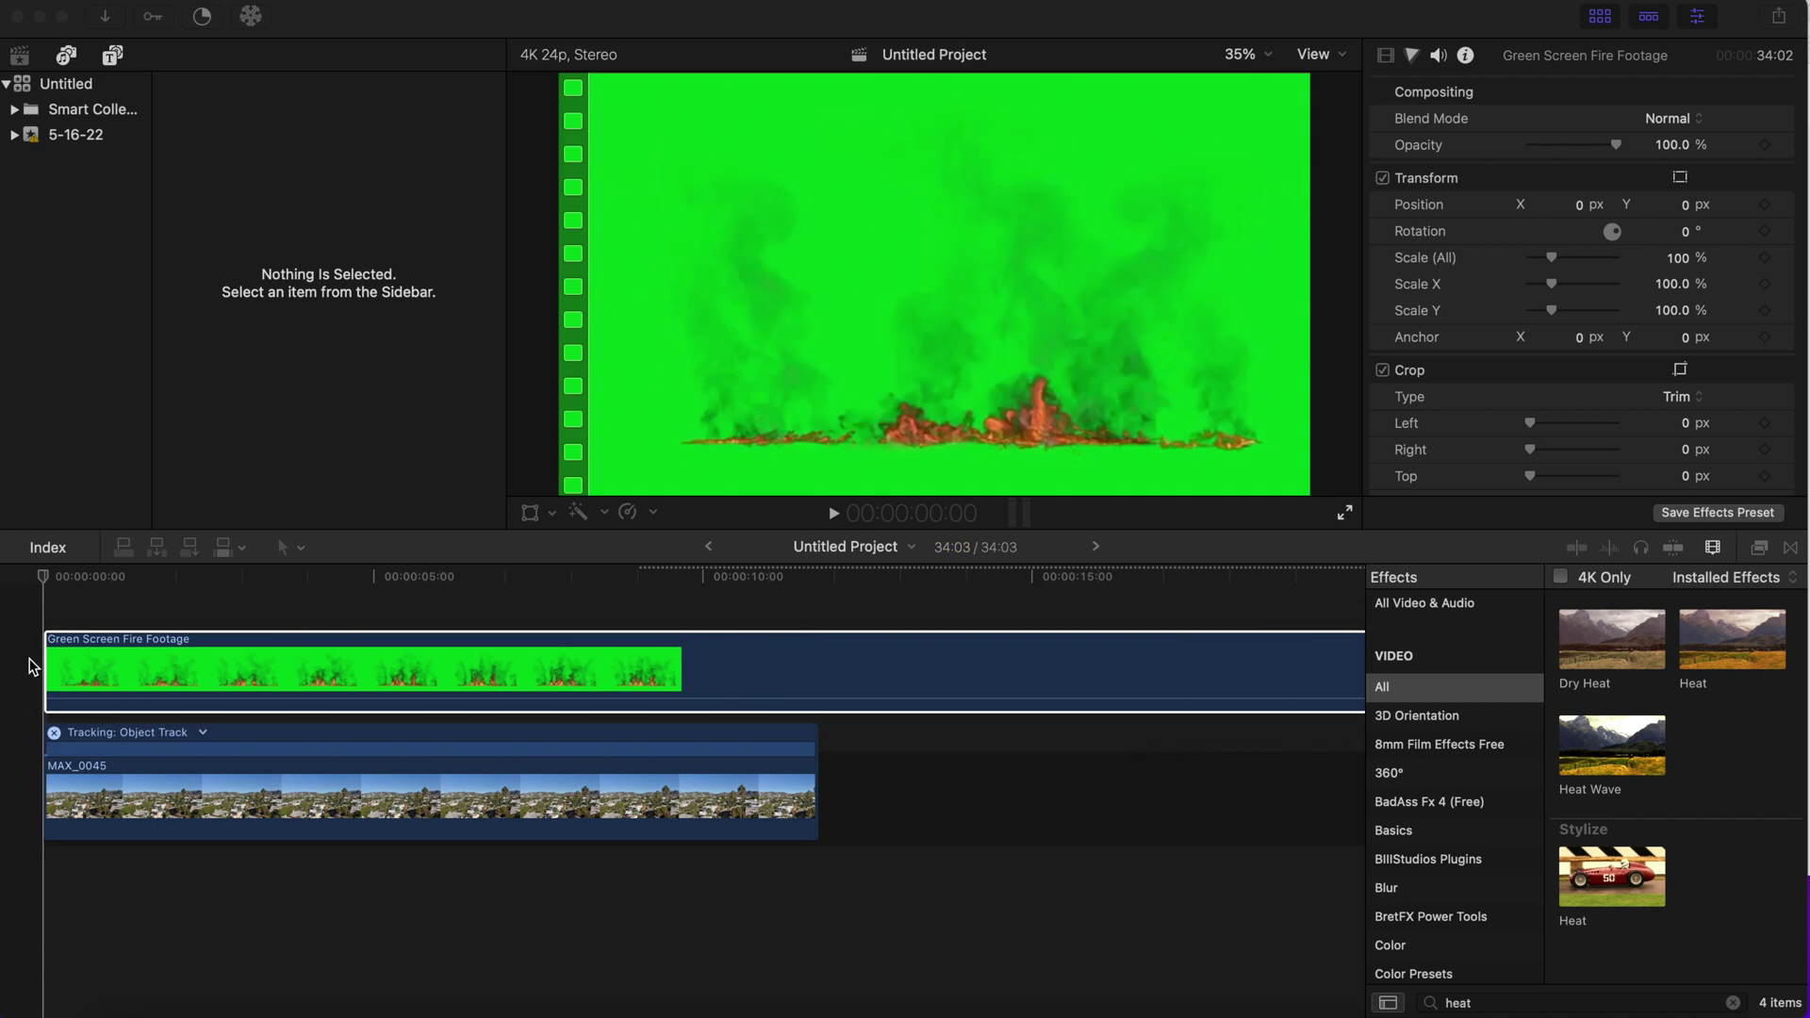
{"action": "left_click", "coordinate": [829, 598]}
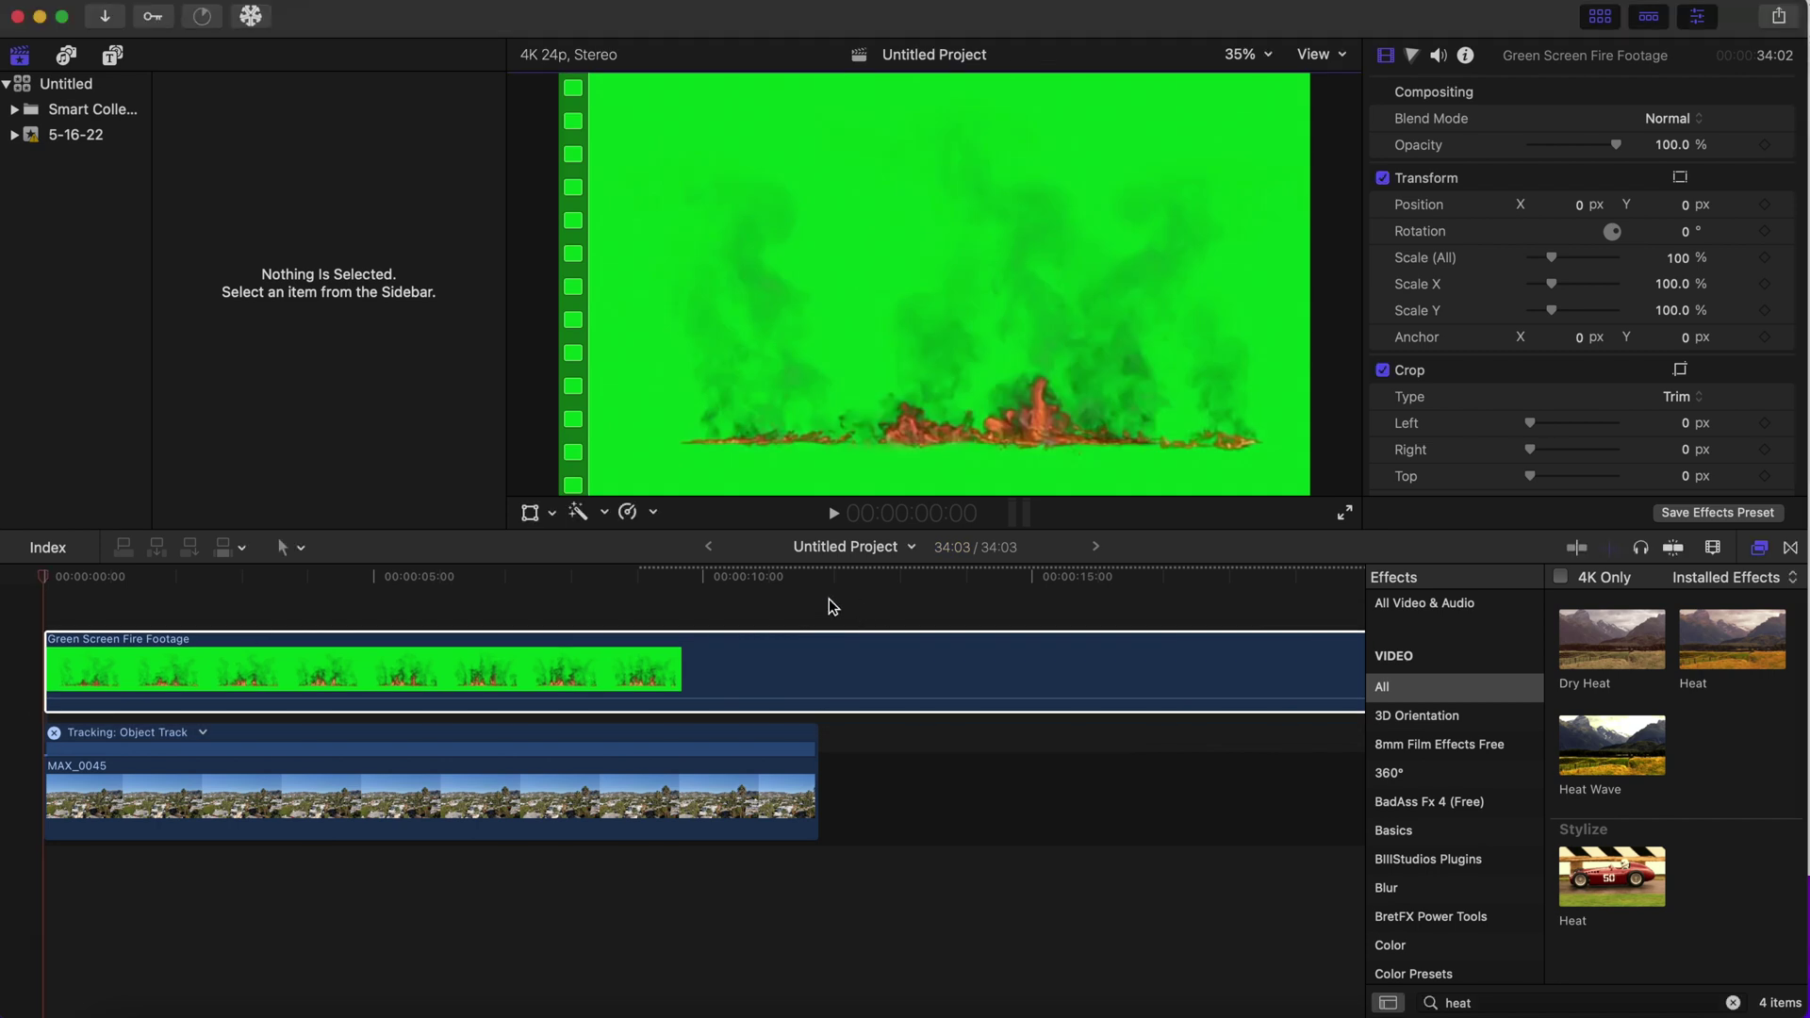
Split the fire footage at 11:19, where the MAX_0045 clip ends.
{"action": "left_click", "coordinate": [812, 605]}
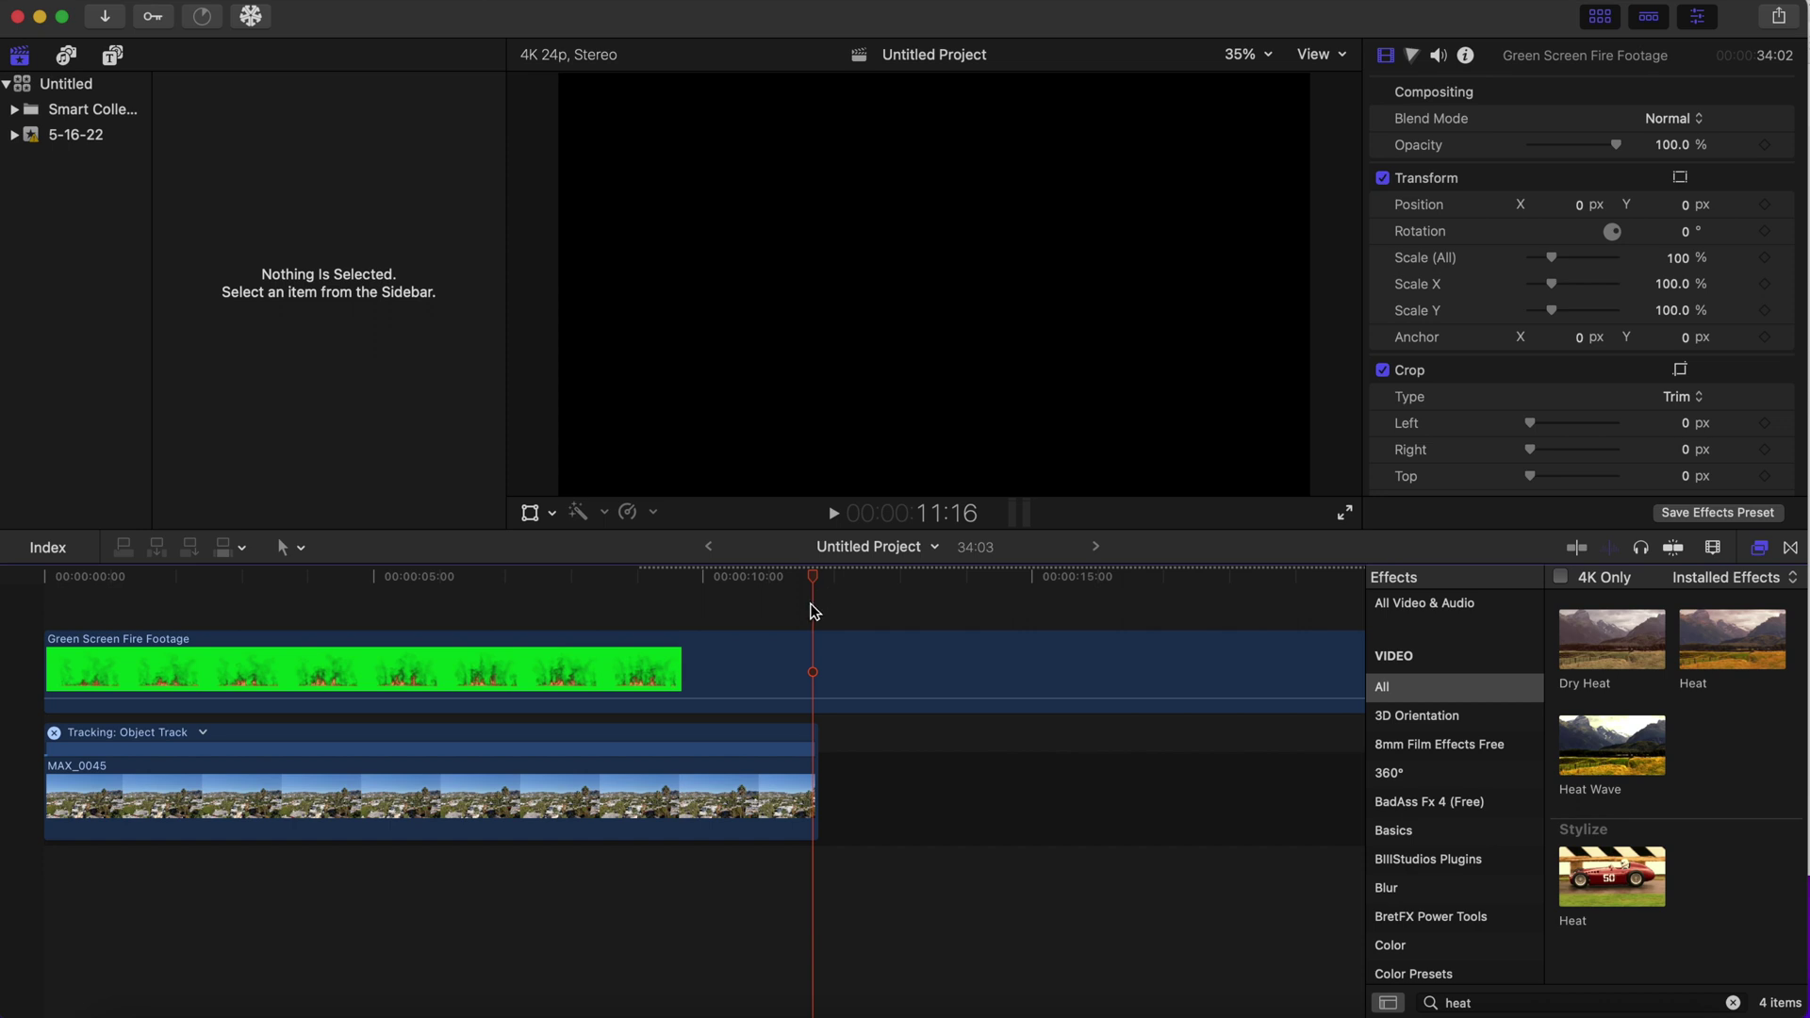
{"action": "key", "text": "Right"}
{"action": "key", "text": "Right"}
{"action": "key", "text": "Right"}
{"action": "key", "text": "Right"}
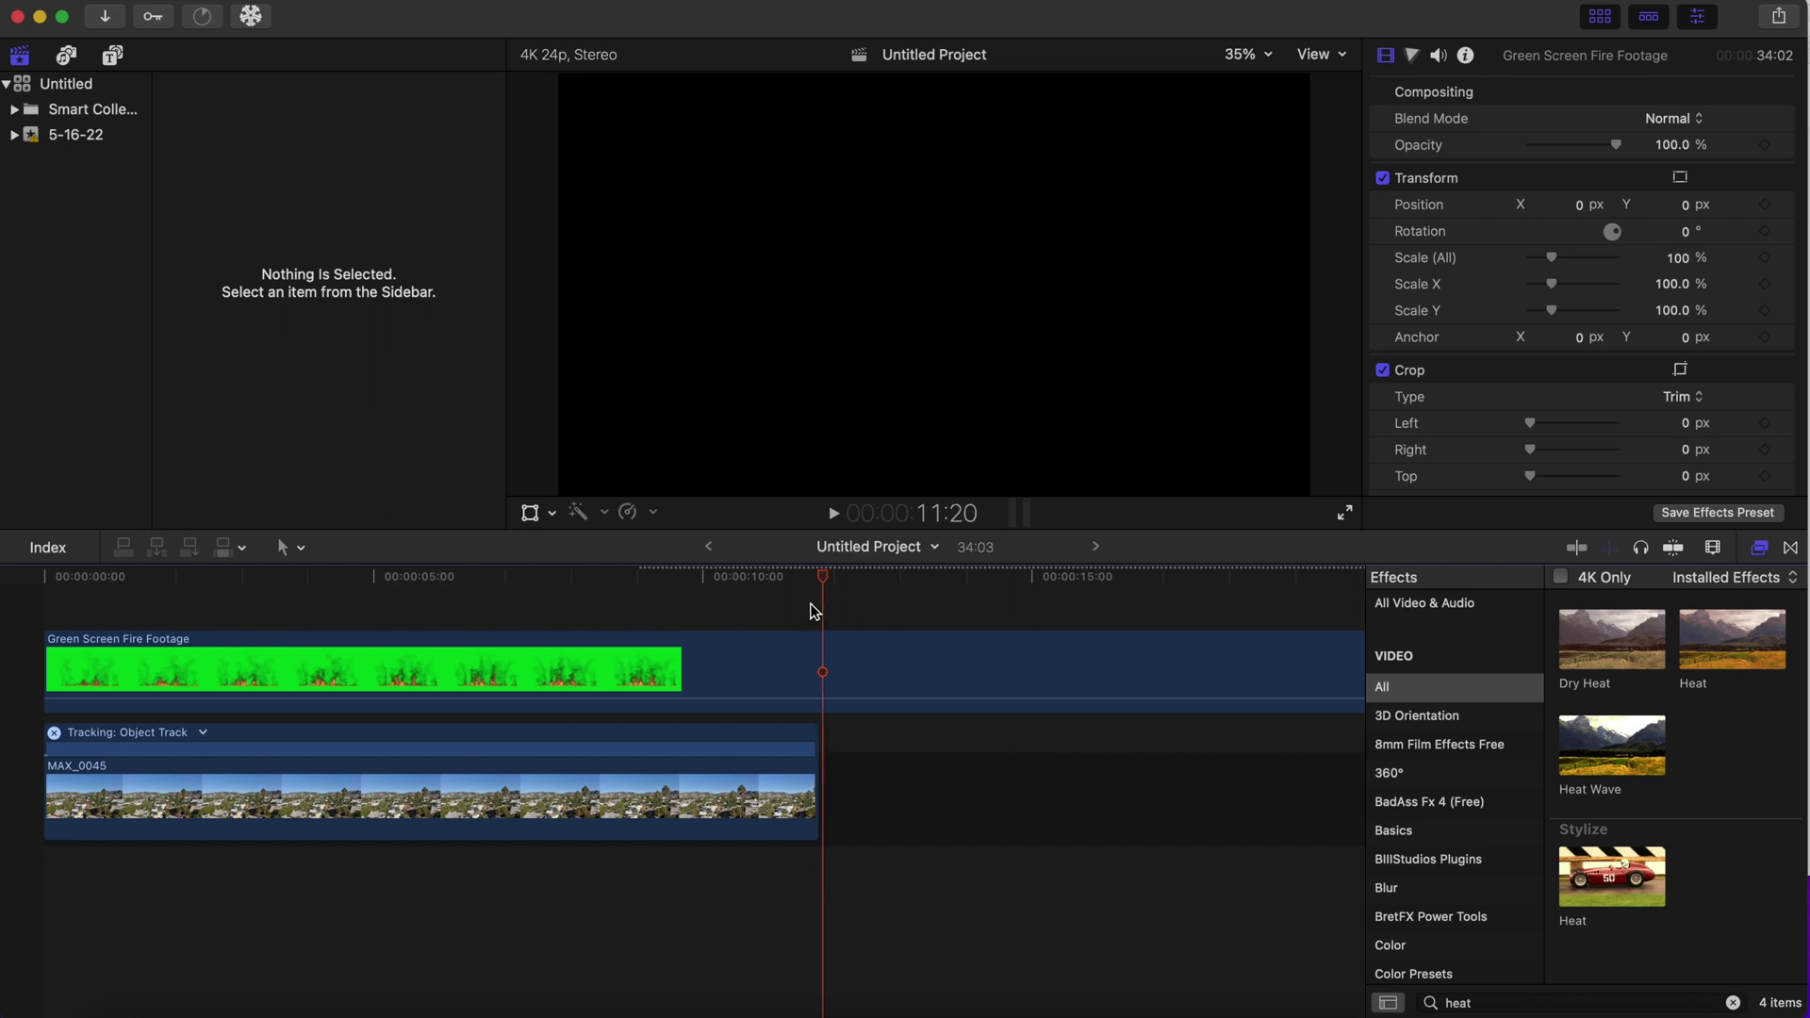
{"action": "key", "text": "Left"}
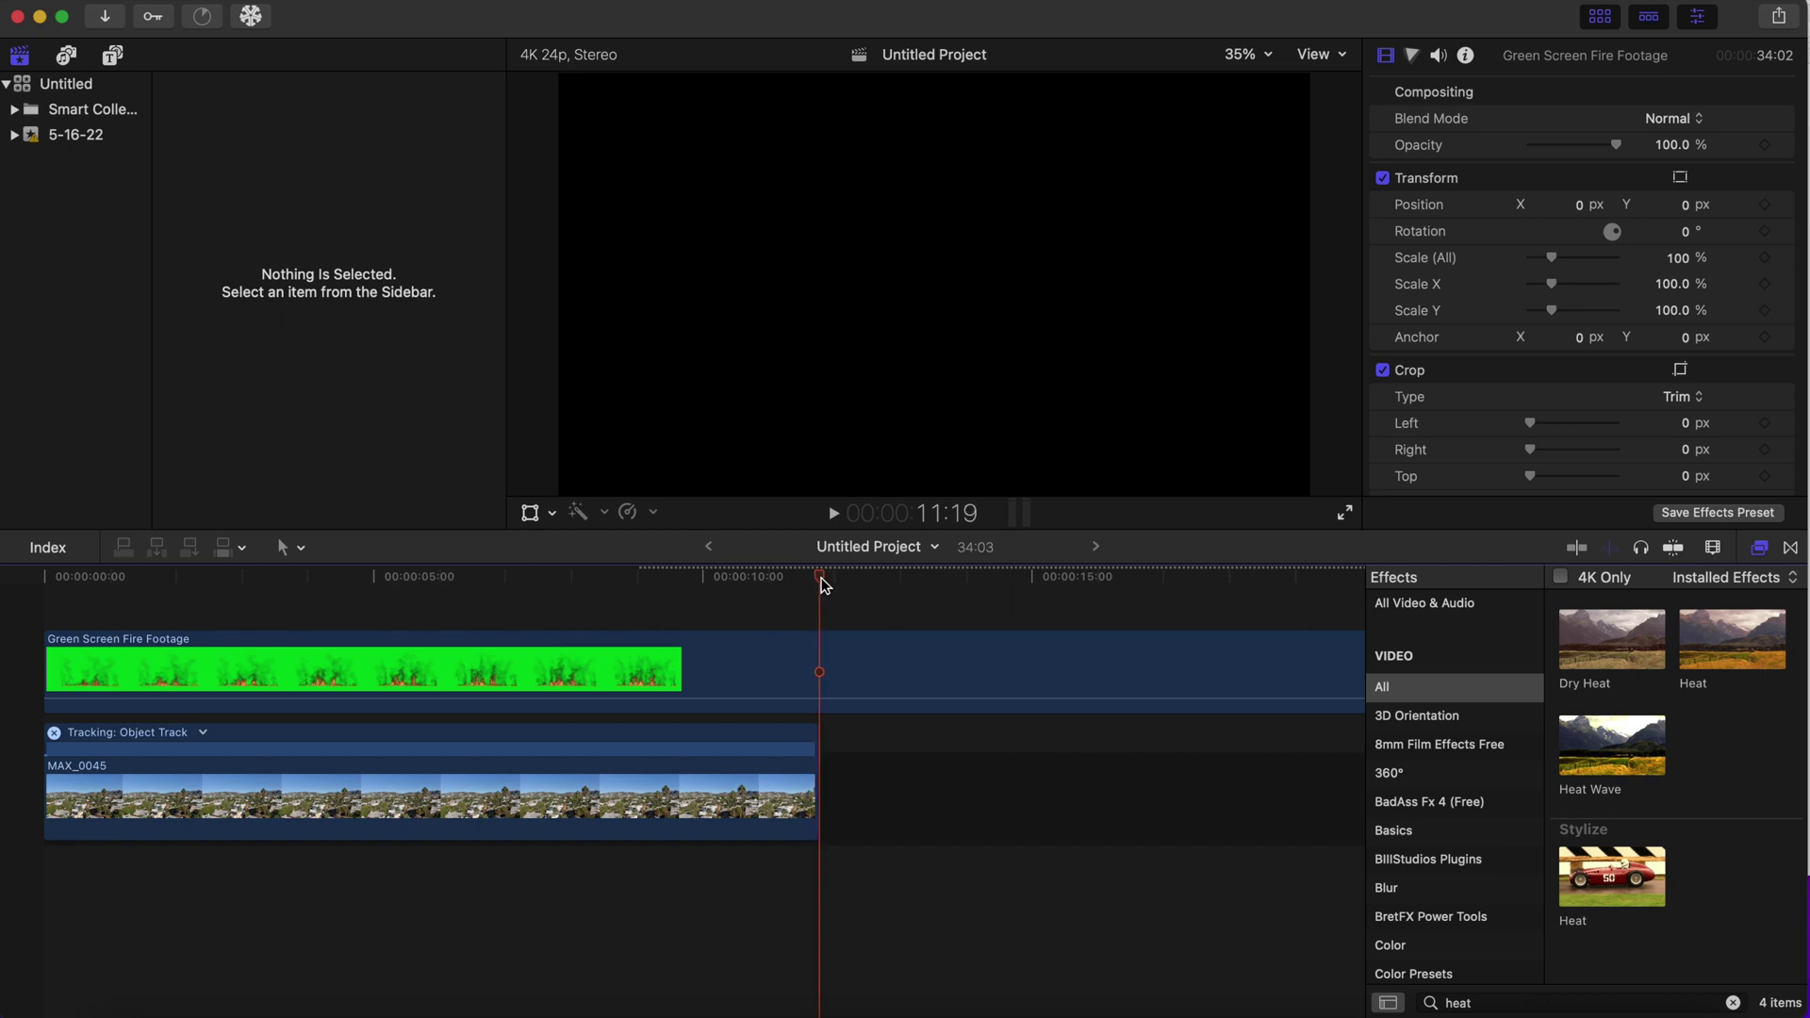
{"action": "left_click", "coordinate": [821, 675]}
{"action": "key", "text": "super+b"}
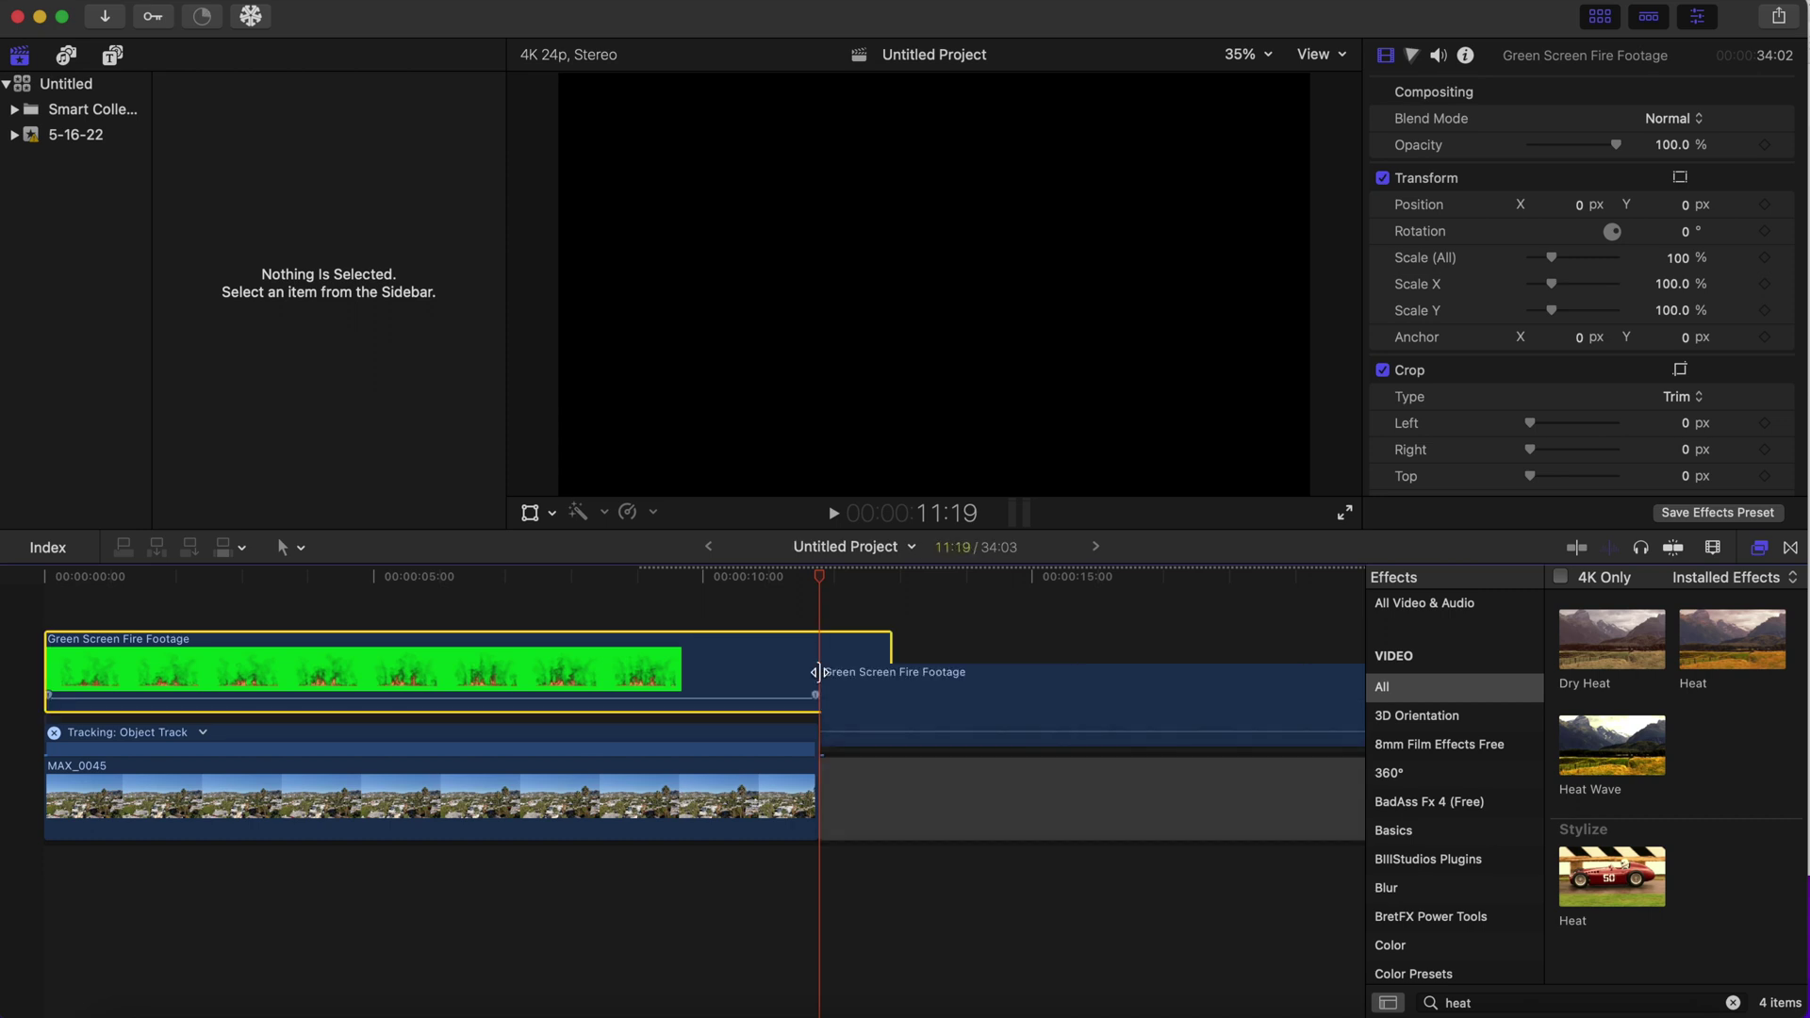
Delete the fire footage beyond the cut and the gap clip that follows MAX_0045.
{"action": "left_click", "coordinate": [871, 692]}
{"action": "key", "text": "Delete"}
{"action": "left_click", "coordinate": [873, 789]}
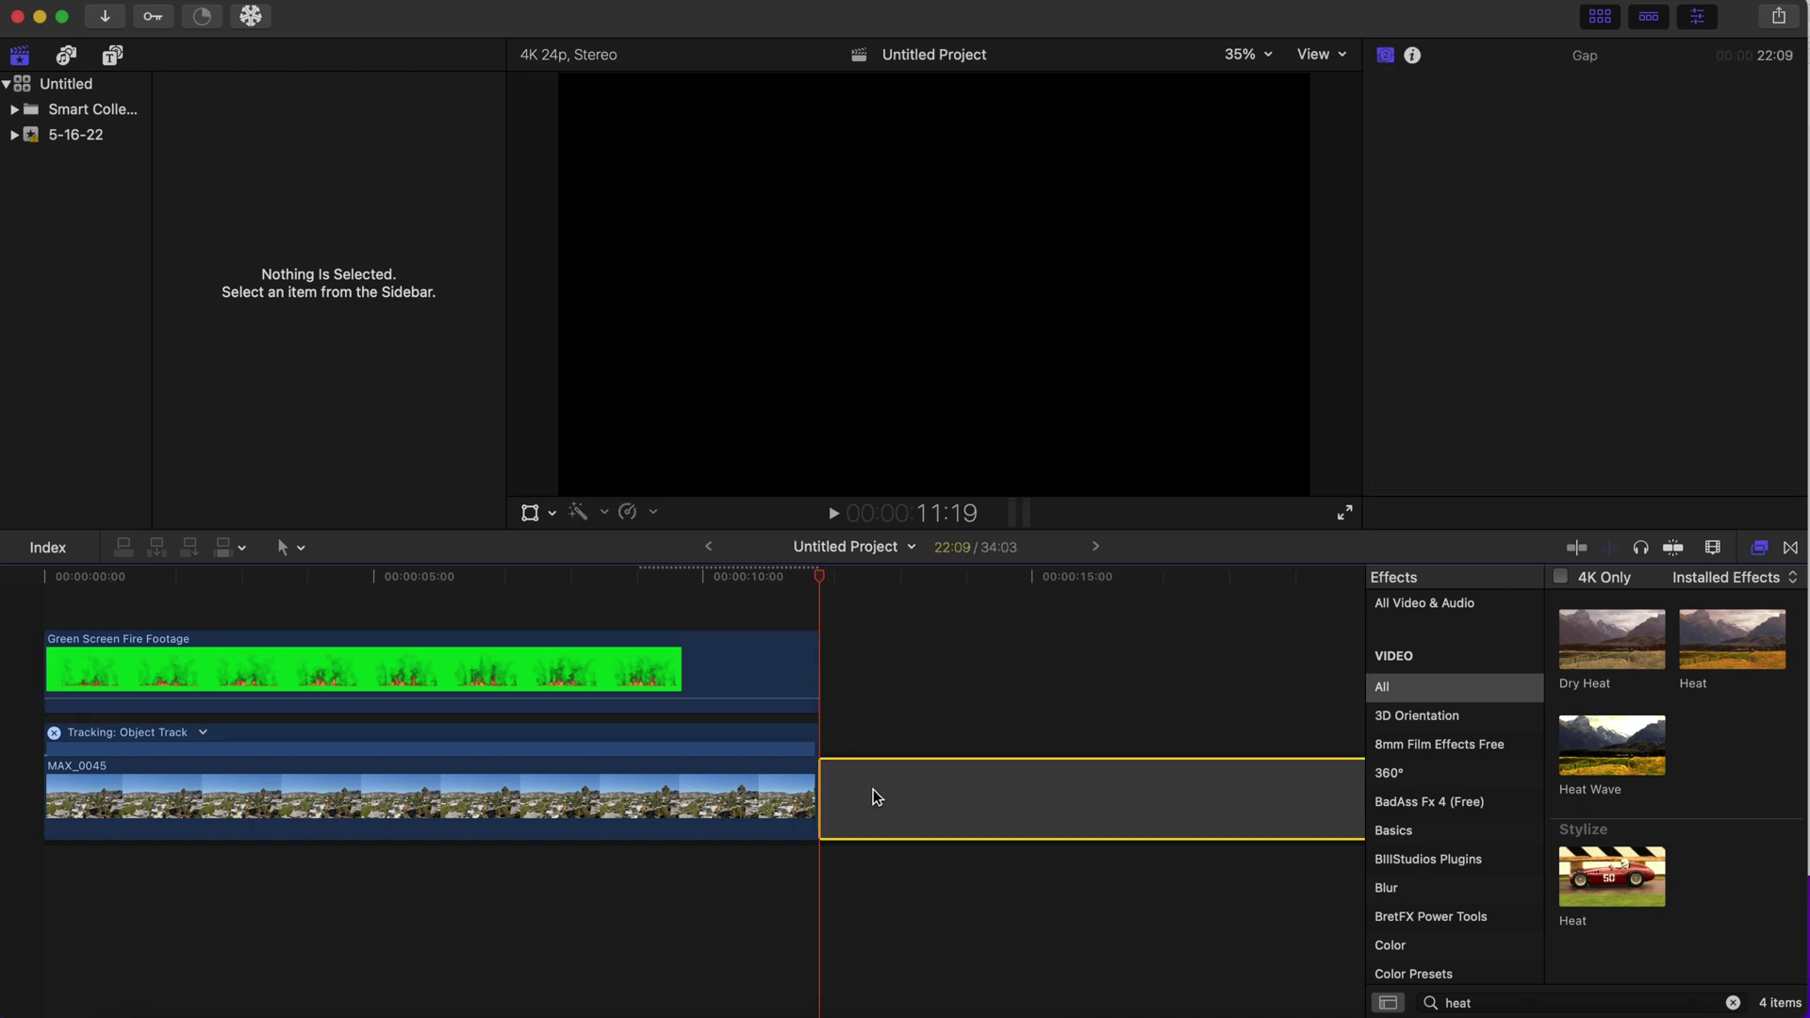
{"action": "key", "text": "Delete"}
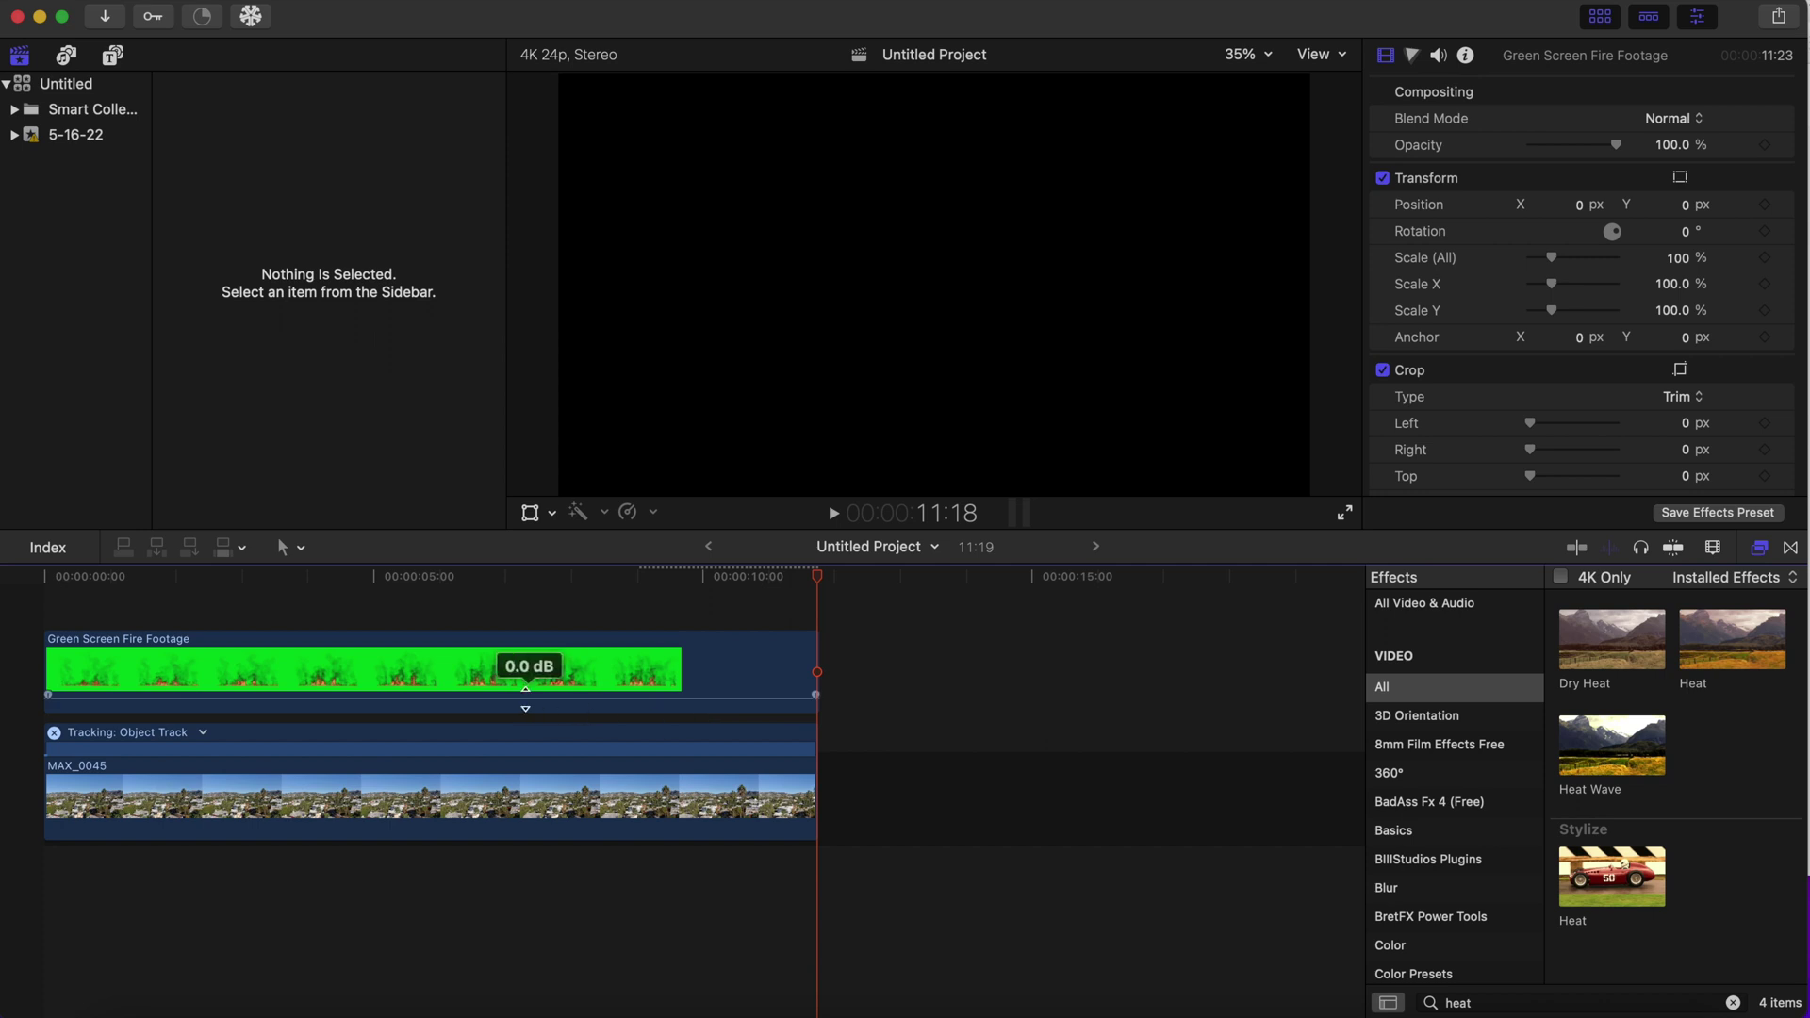
Apply the Keyer effect from the Keying category to the fire footage.
{"action": "left_click", "coordinate": [315, 671]}
{"action": "left_click", "coordinate": [49, 611]}
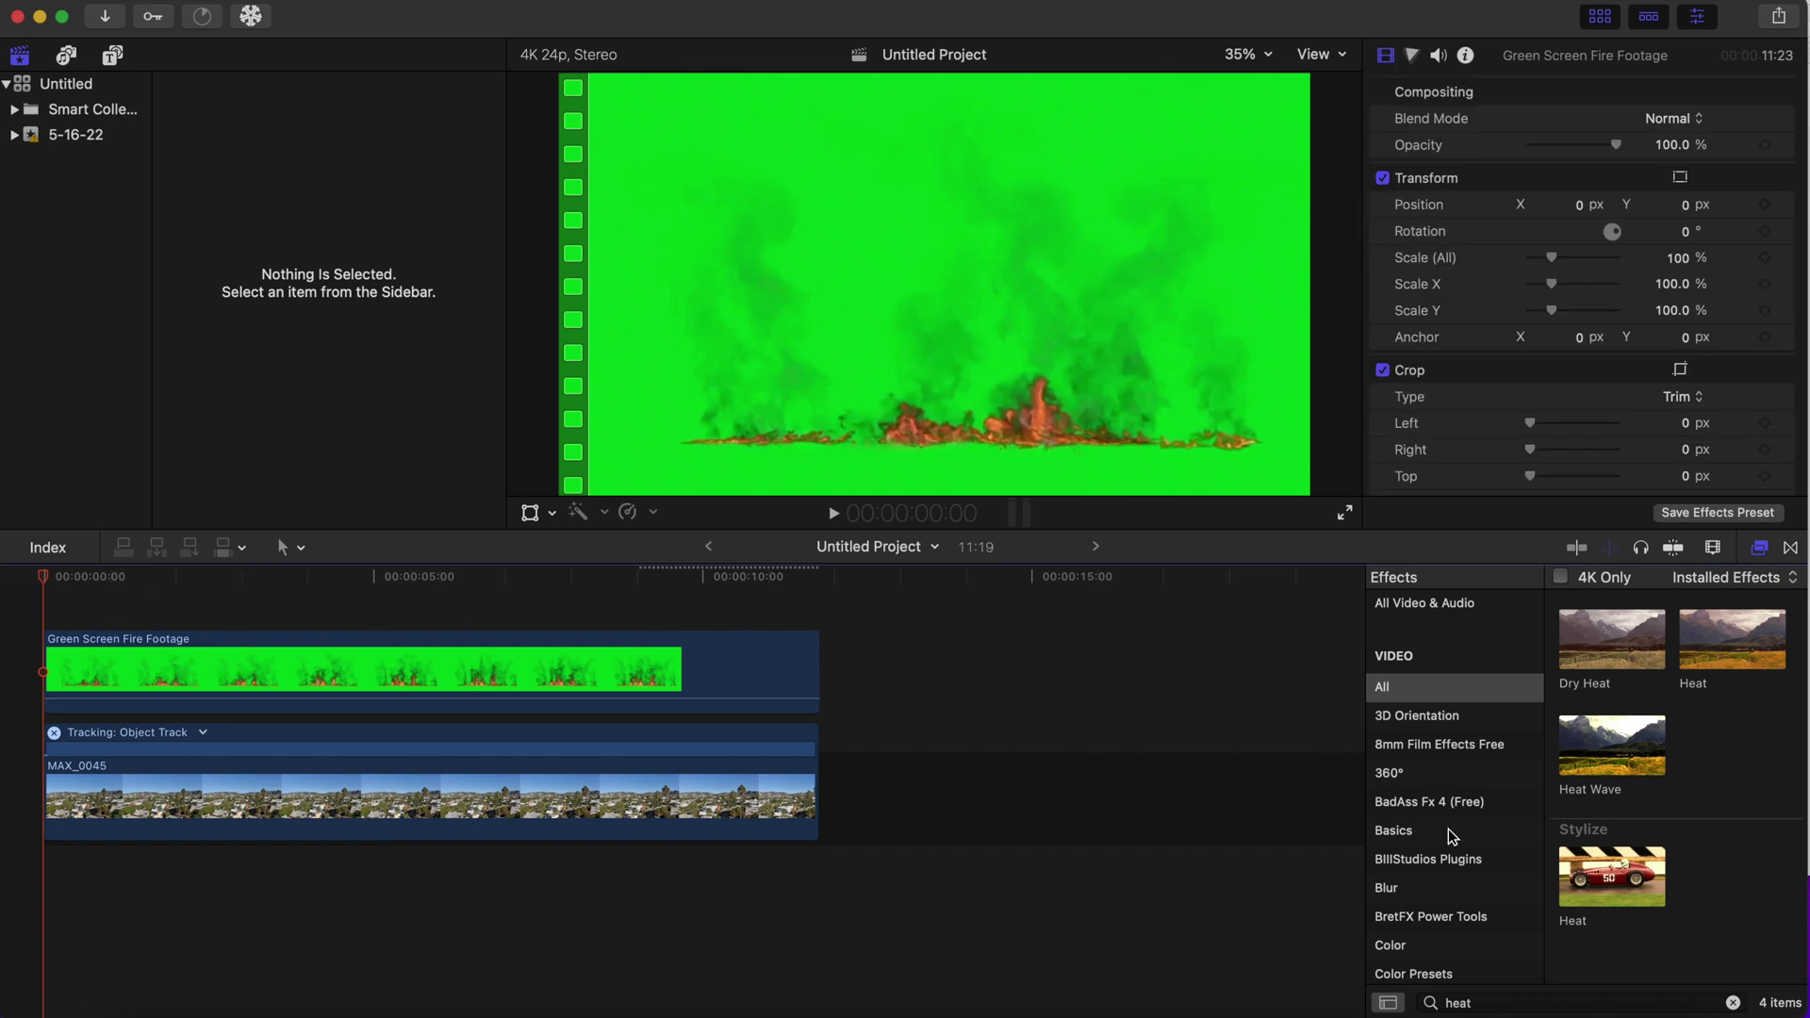
{"action": "scroll", "coordinate": [1452, 837], "scroll_direction": "down", "scroll_amount": 2}
{"action": "scroll", "coordinate": [1451, 837], "scroll_direction": "down", "scroll_amount": 2}
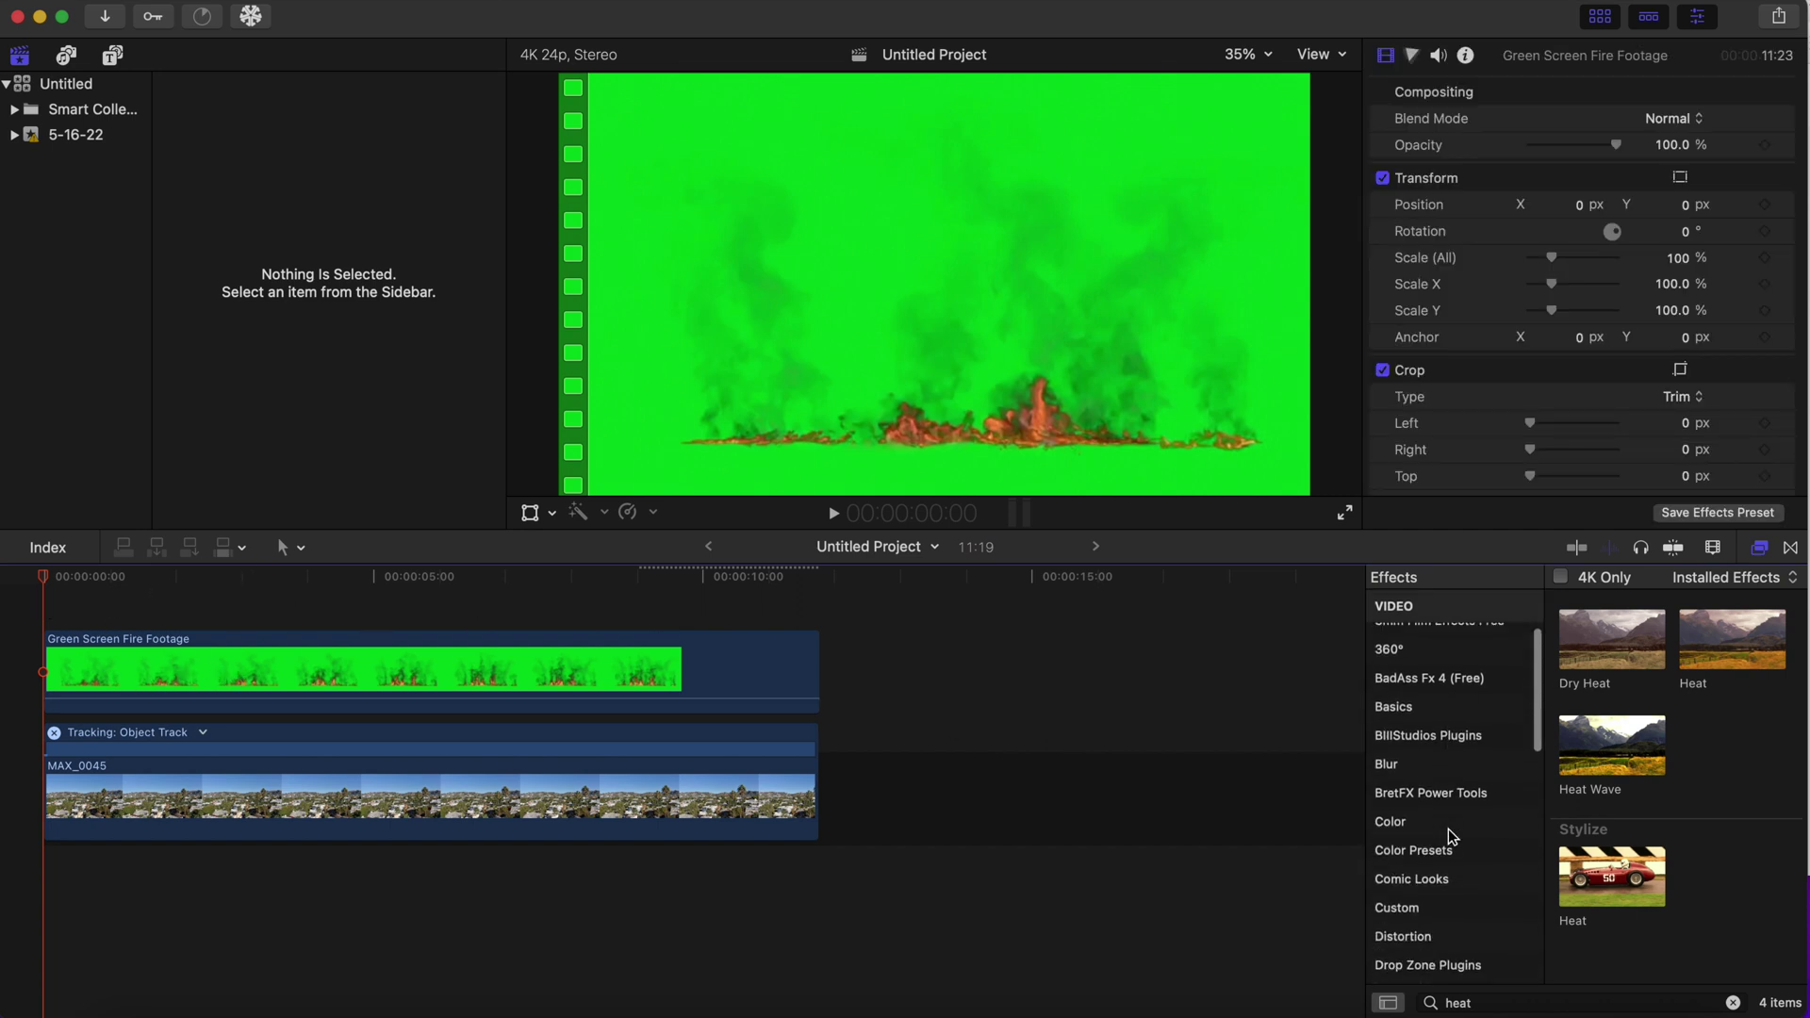
{"action": "left_click", "coordinate": [1732, 1003]}
{"action": "scroll", "coordinate": [1479, 794], "scroll_direction": "down", "scroll_amount": 2}
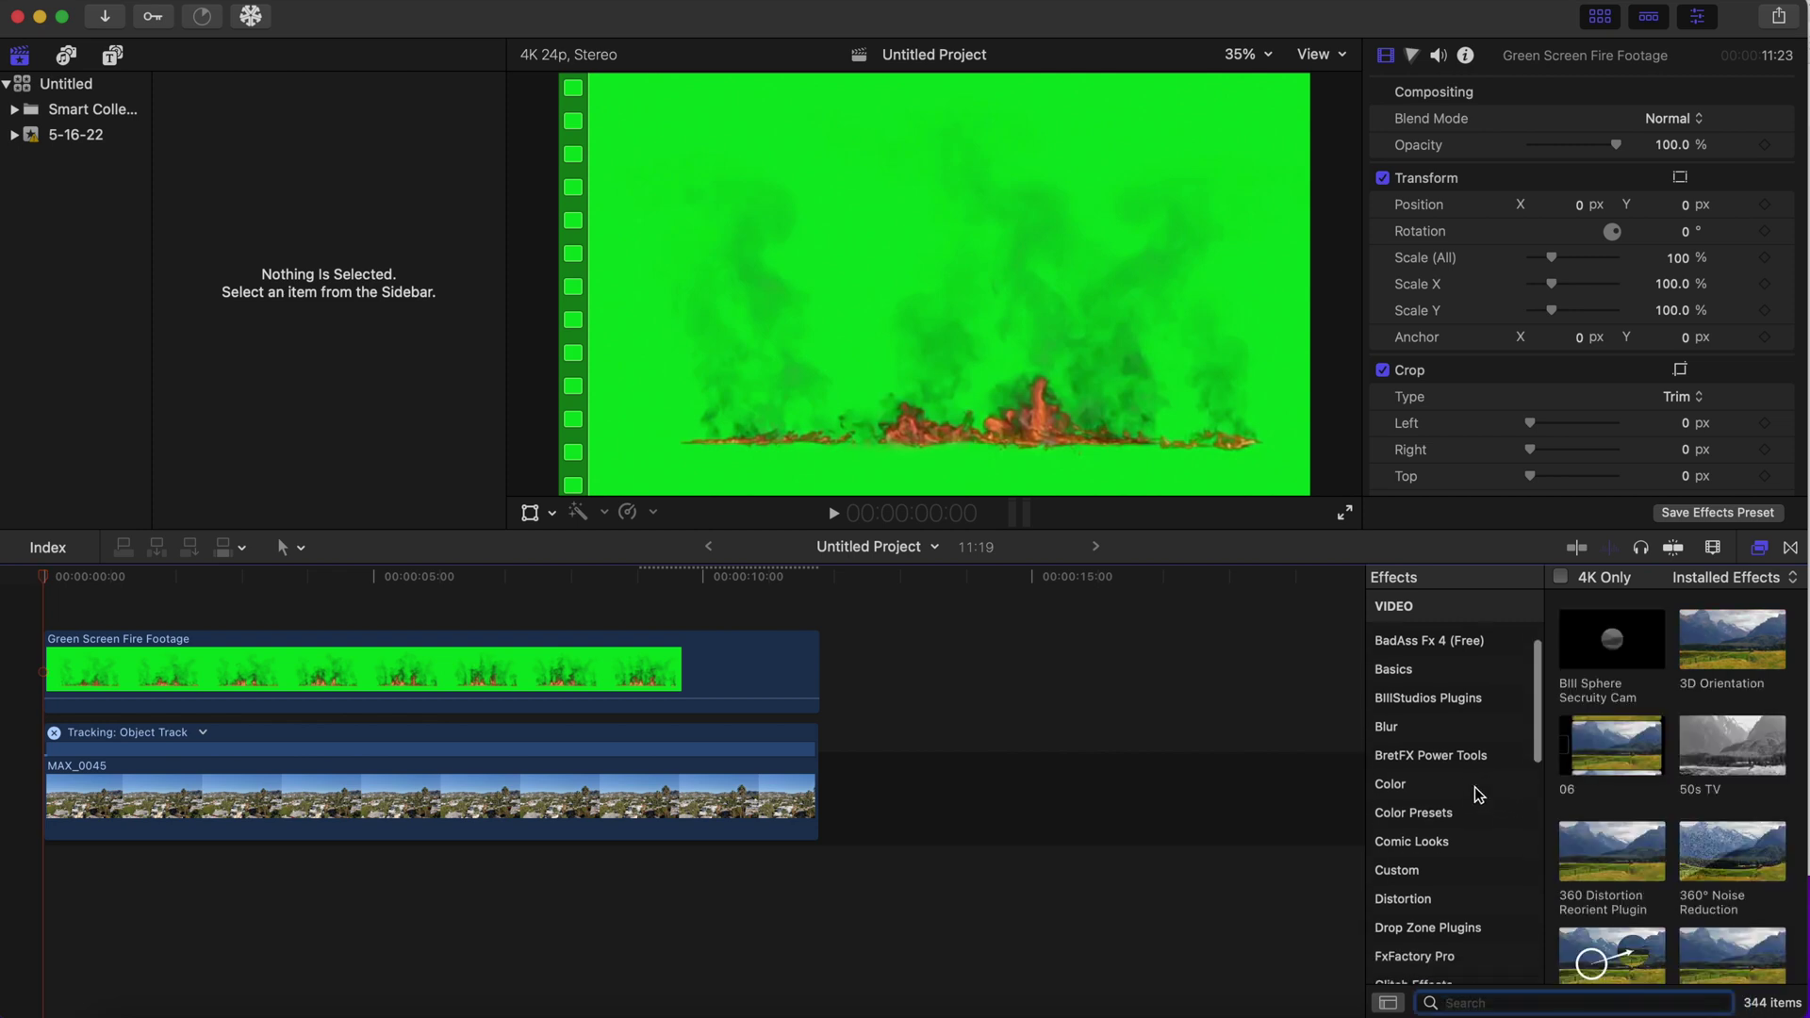
{"action": "scroll", "coordinate": [1478, 795], "scroll_direction": "down", "scroll_amount": 4}
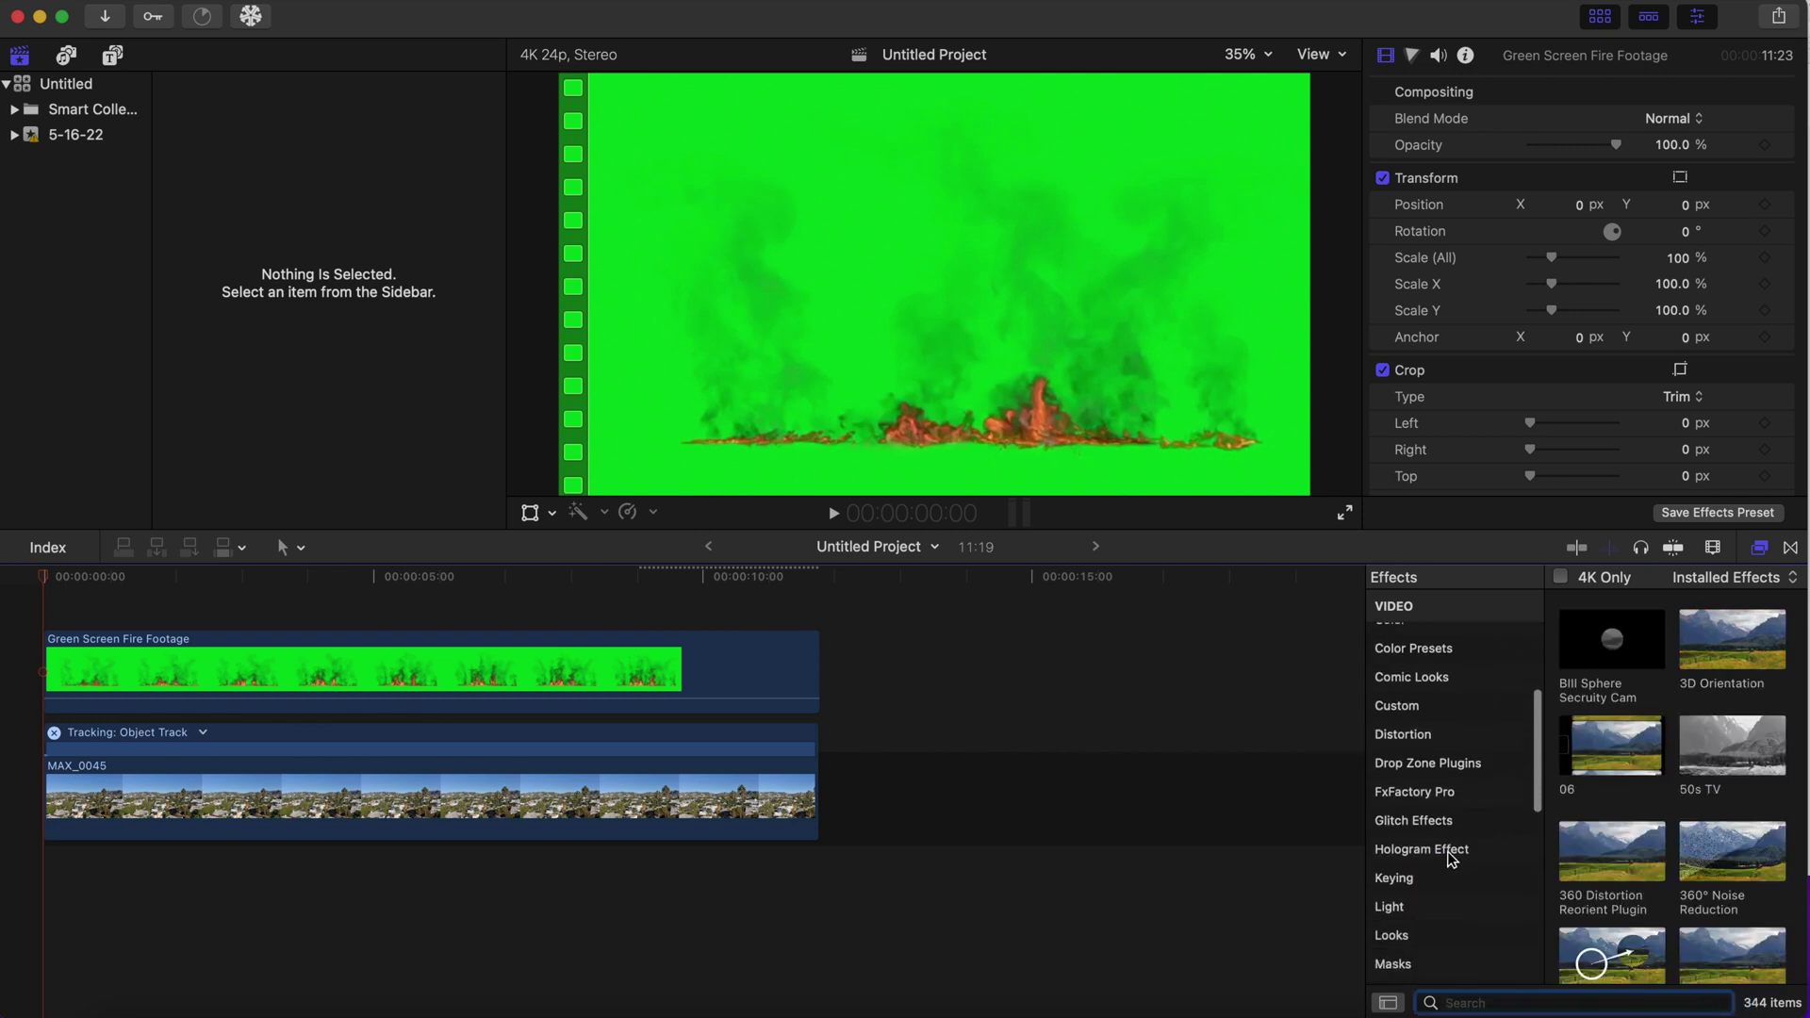
{"action": "left_click", "coordinate": [1444, 881]}
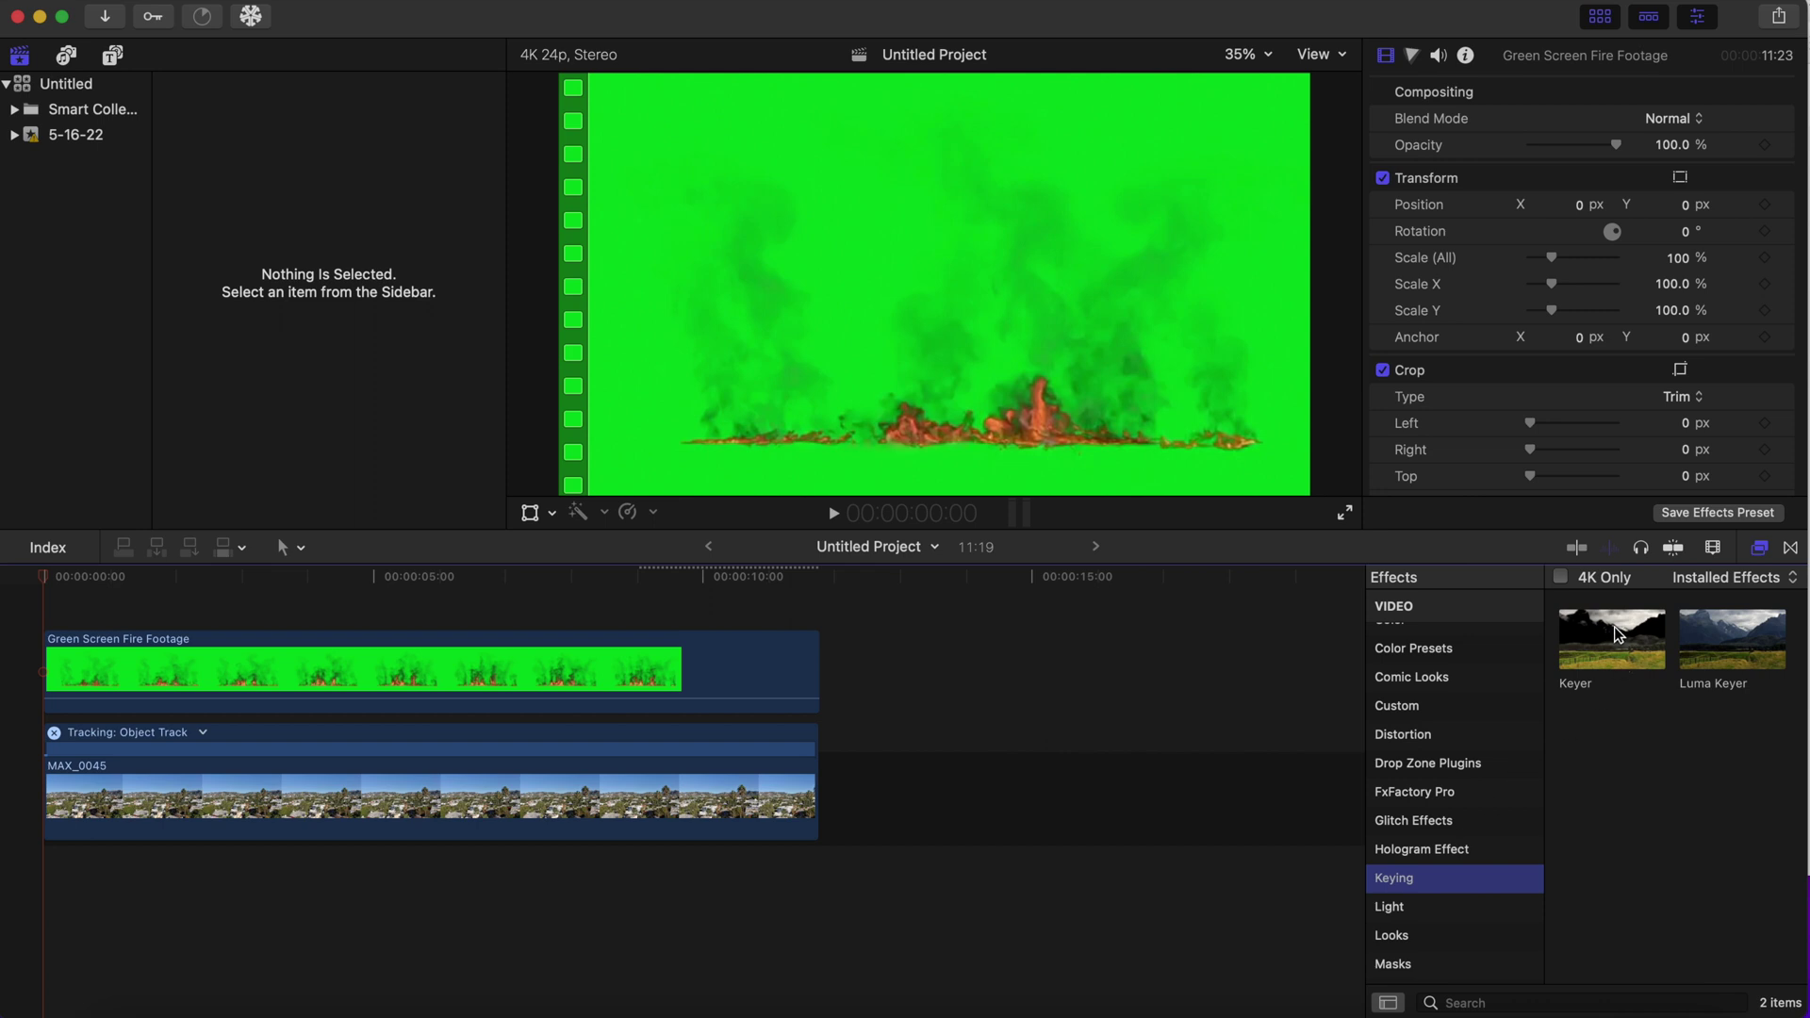
{"action": "left_click_drag", "start_coordinate": [1614, 641], "coordinate": [578, 681]}
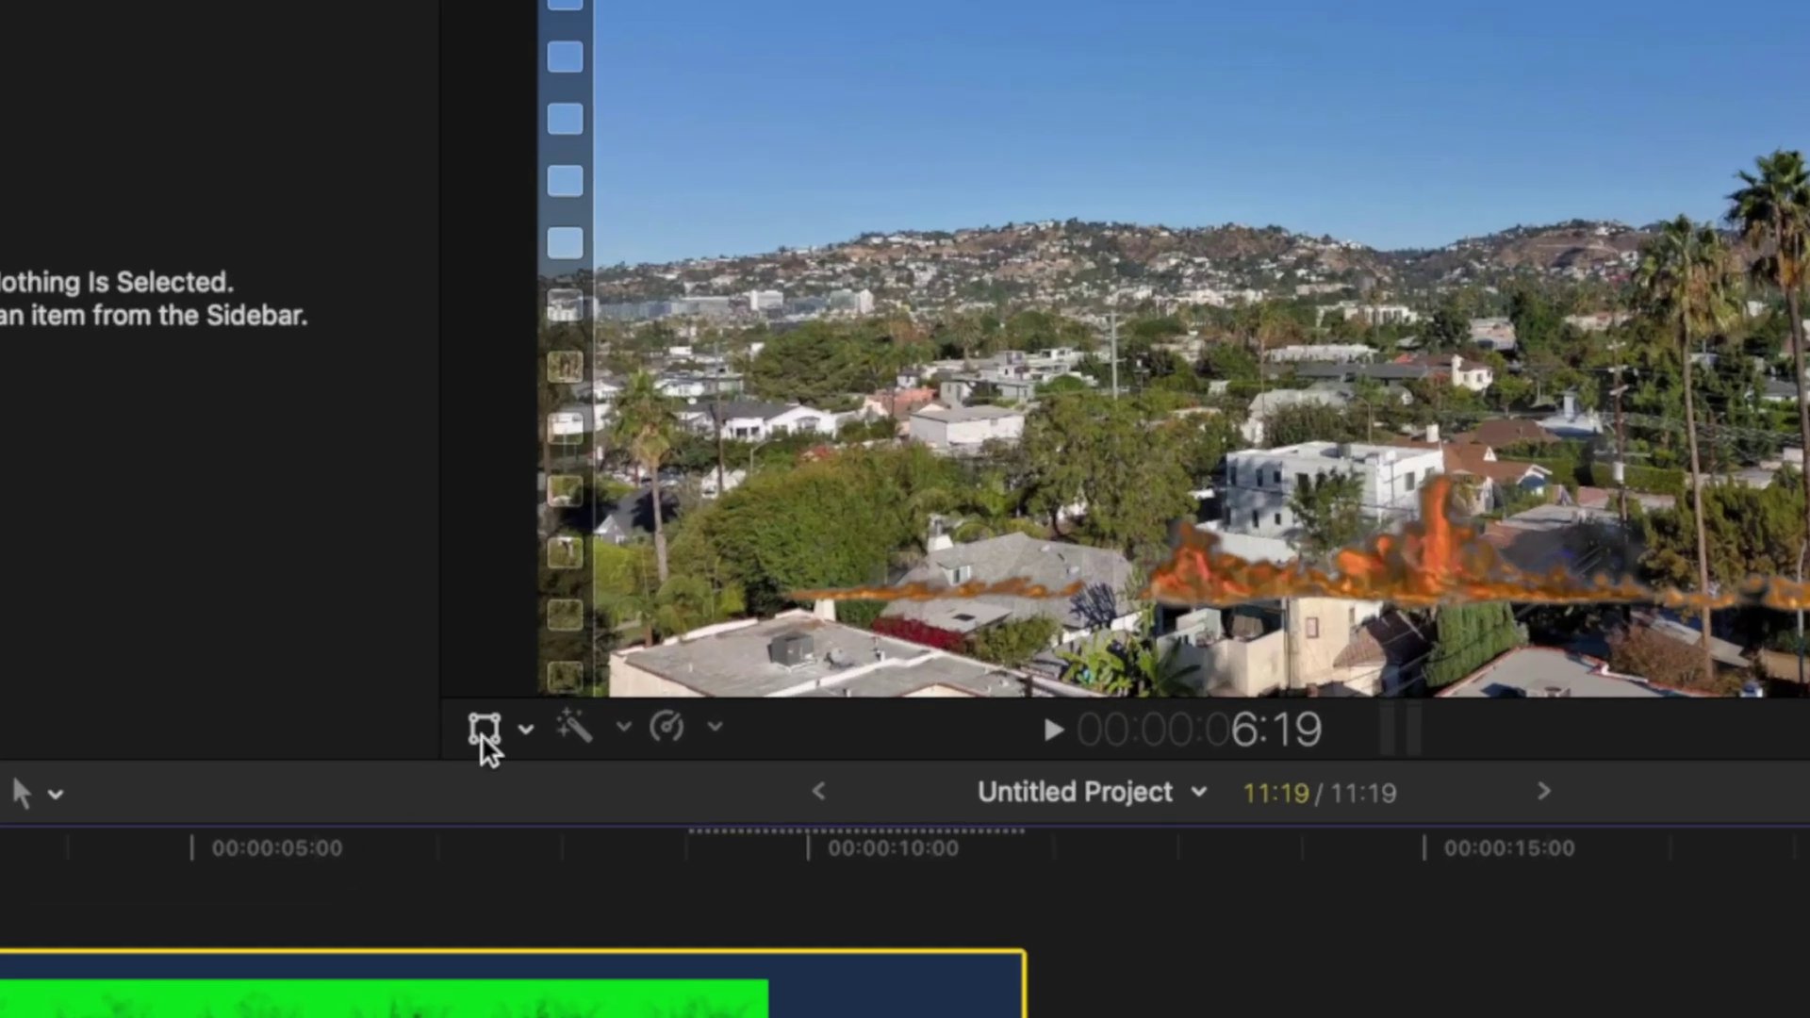
Activate the Transform controls for the fire footage and check its tracker options.
{"action": "left_click", "coordinate": [484, 729]}
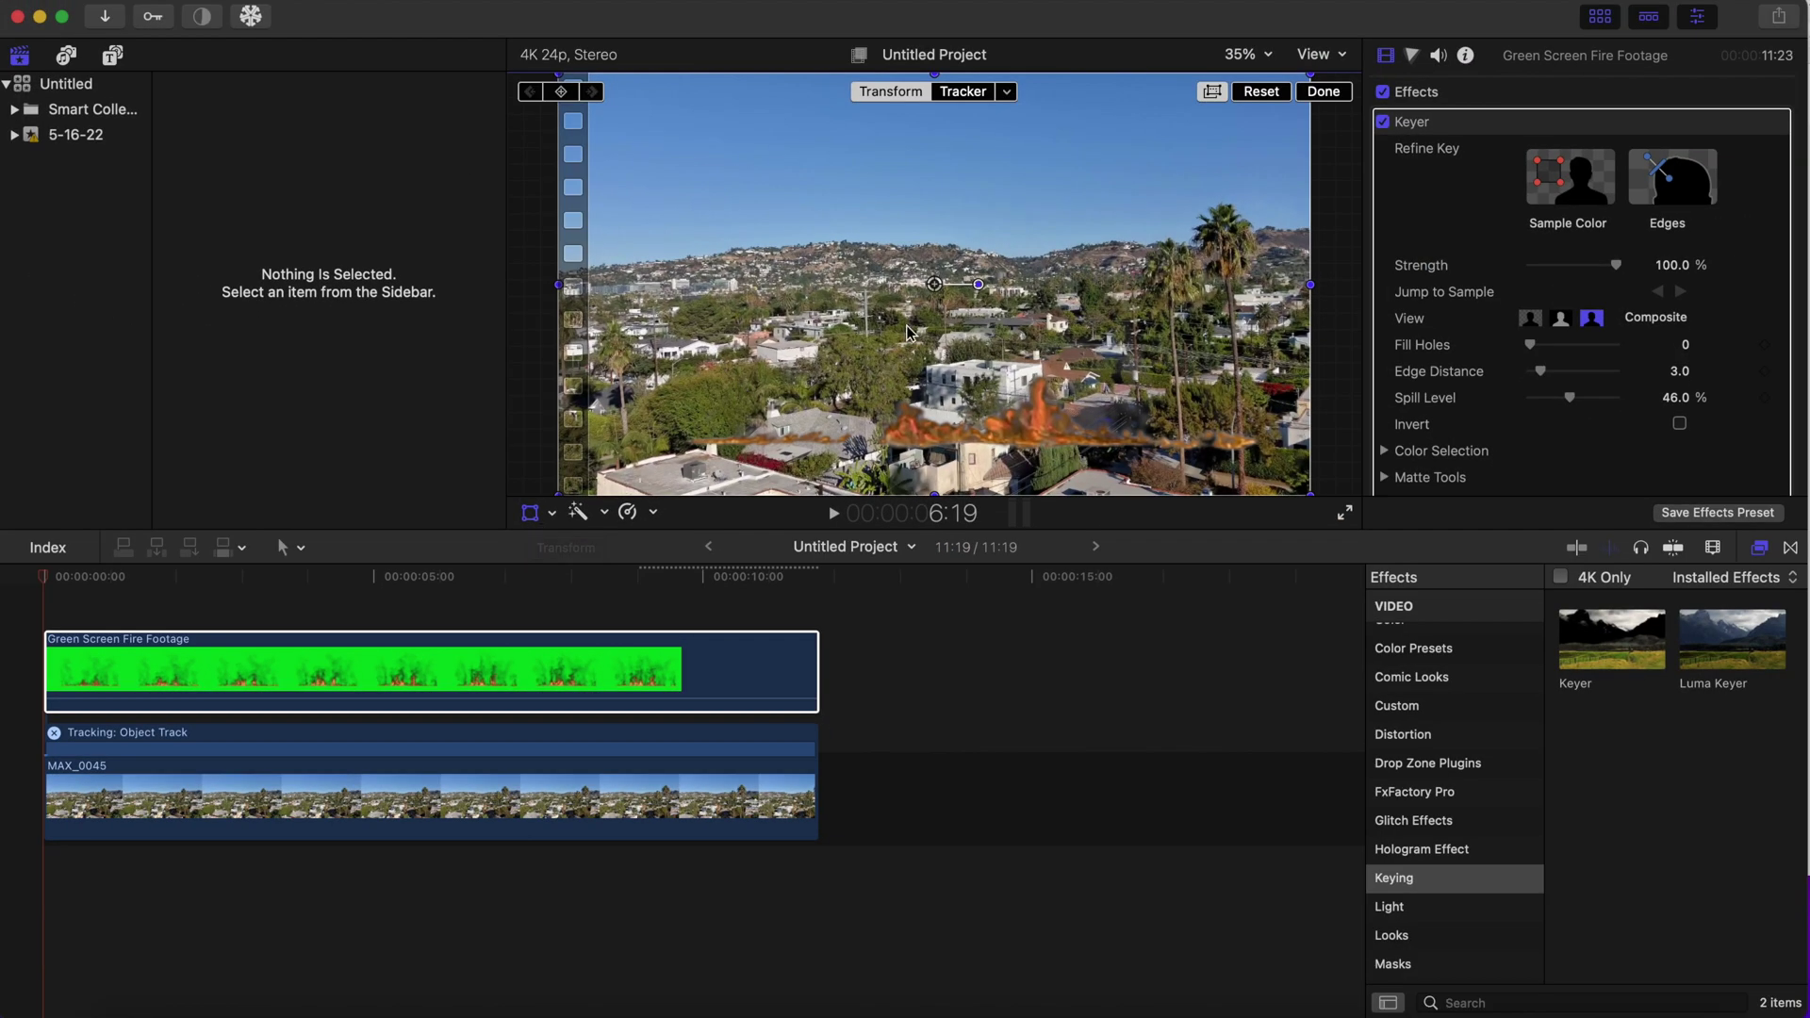
{"action": "left_click", "coordinate": [1007, 91]}
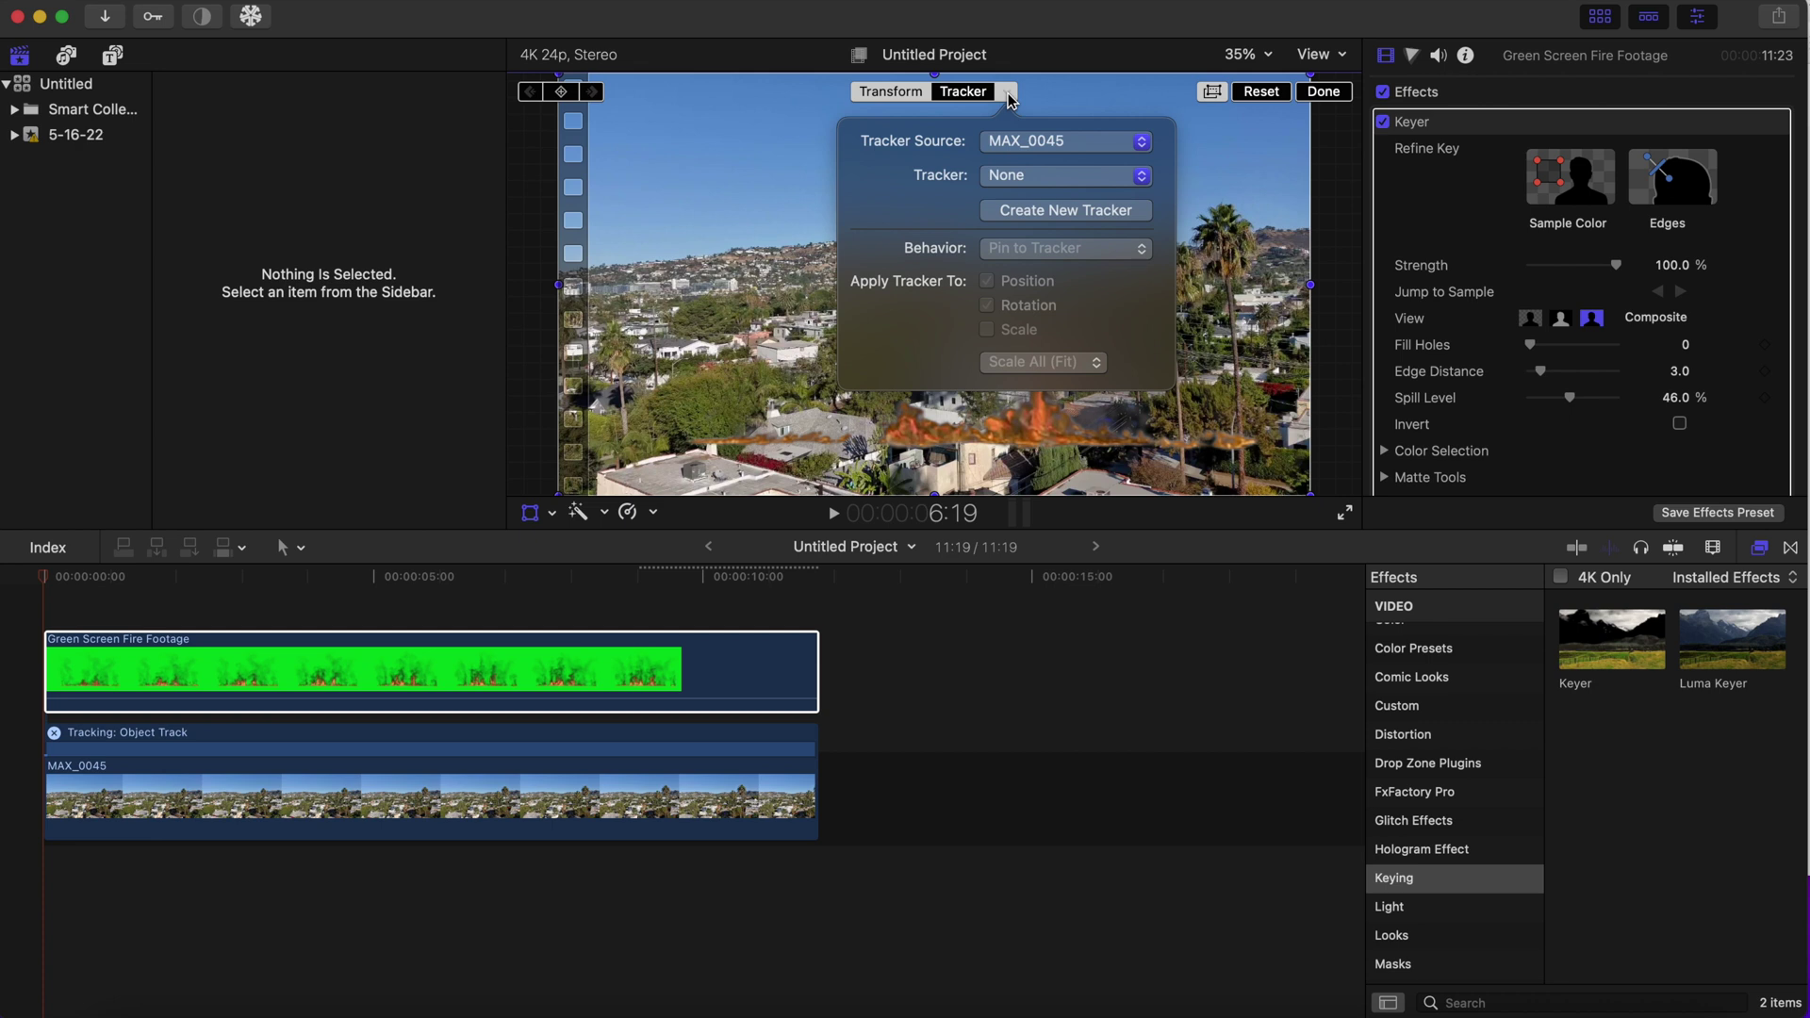
{"action": "left_click", "coordinate": [1006, 94]}
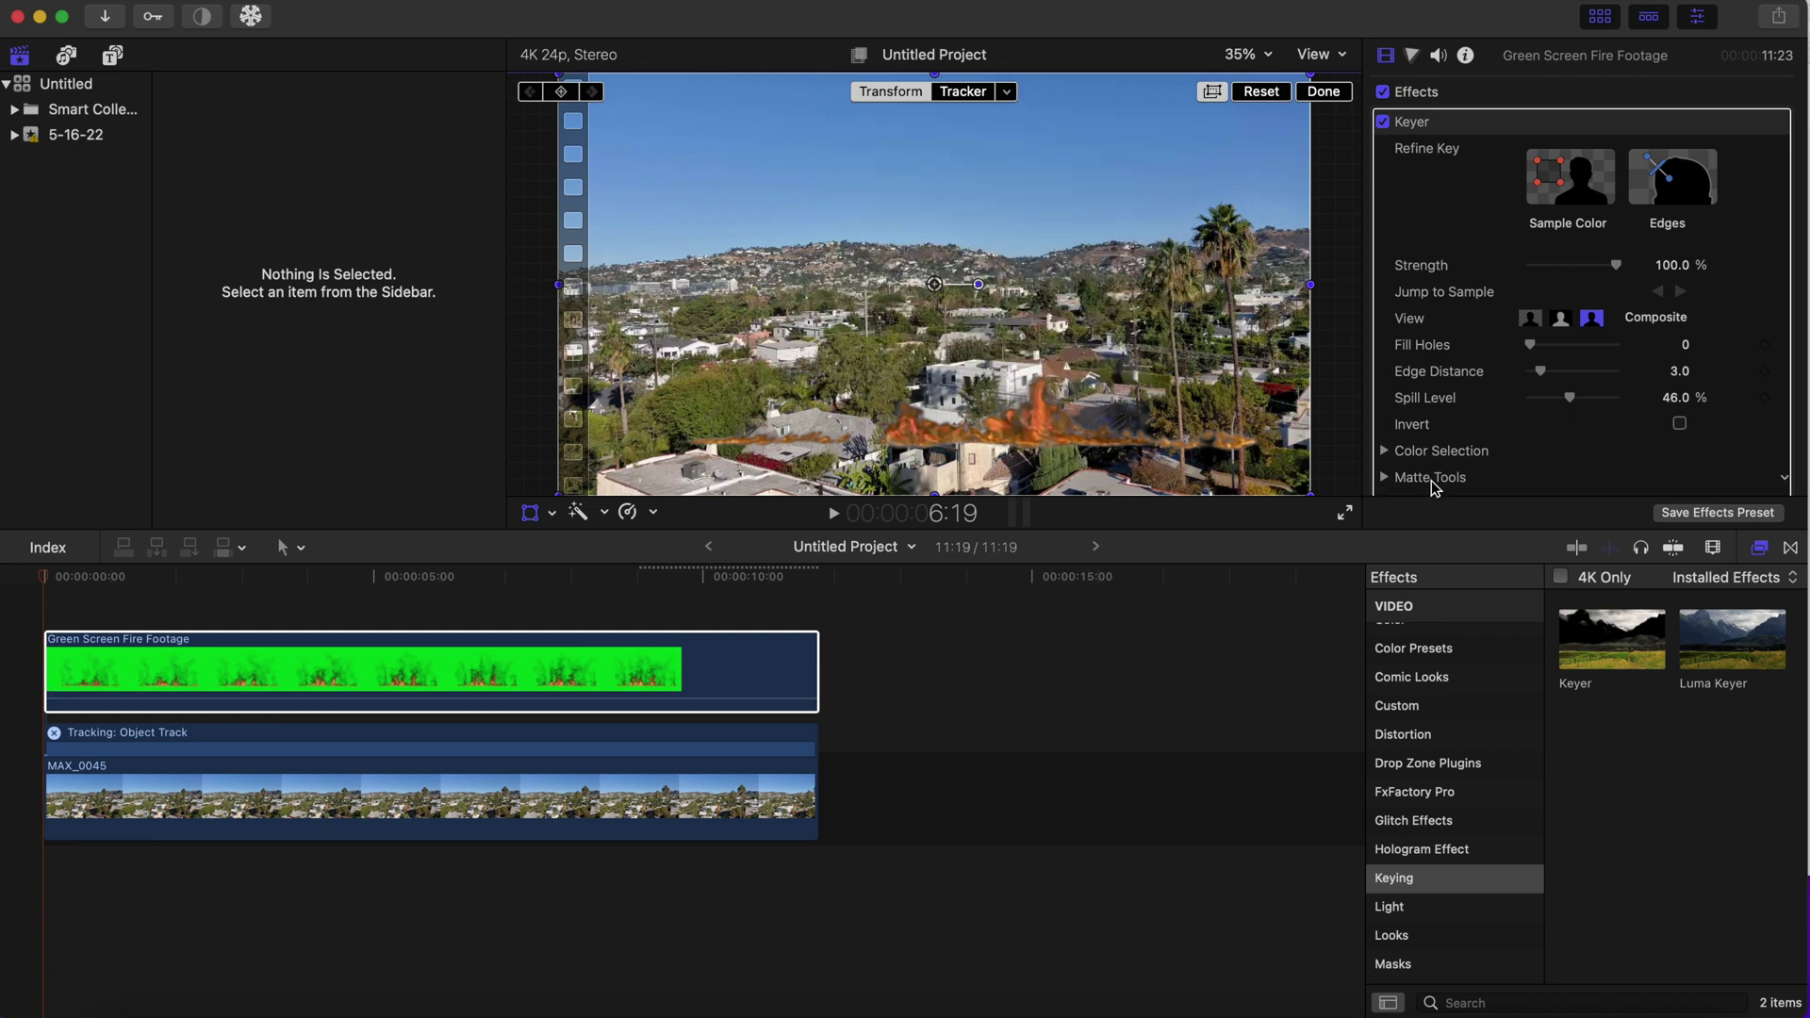
Rename the object tracker on the MAX_0045 clip to "Tree Track".
{"action": "scroll", "coordinate": [1430, 485], "scroll_direction": "down", "scroll_amount": 10}
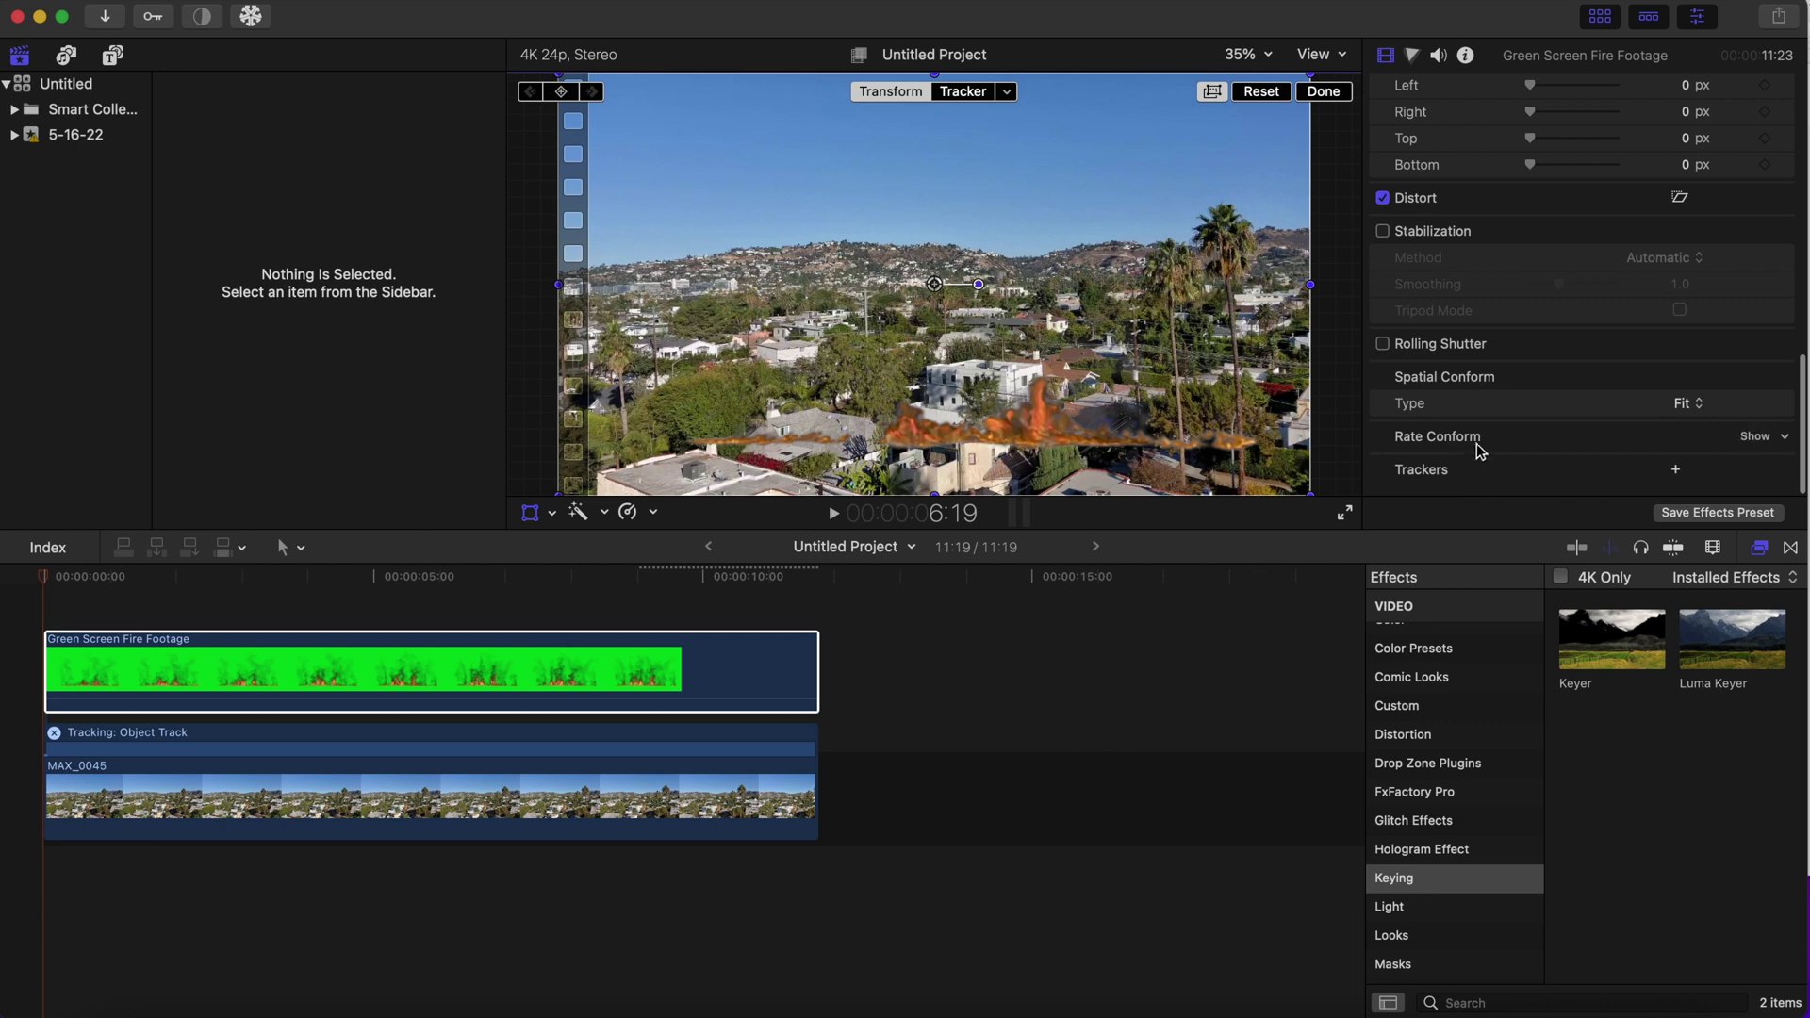
{"action": "left_click", "coordinate": [409, 809]}
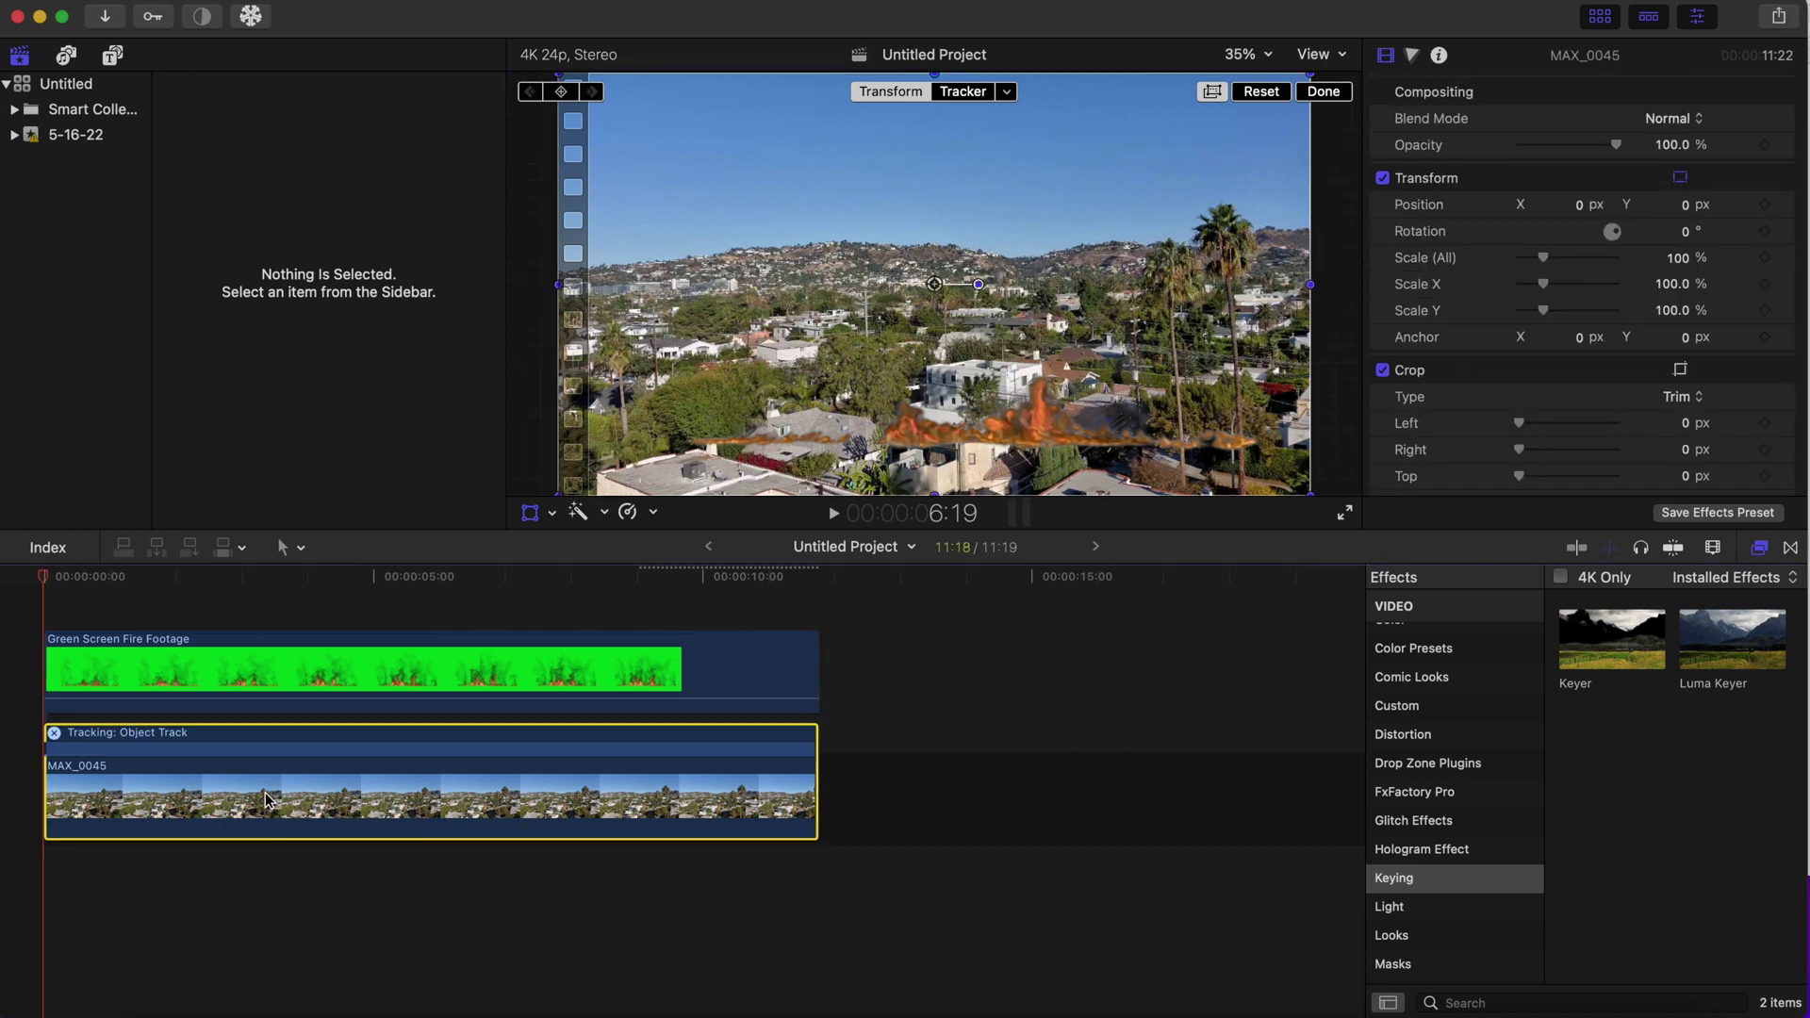
{"action": "scroll", "coordinate": [1526, 389], "scroll_direction": "down", "scroll_amount": 8}
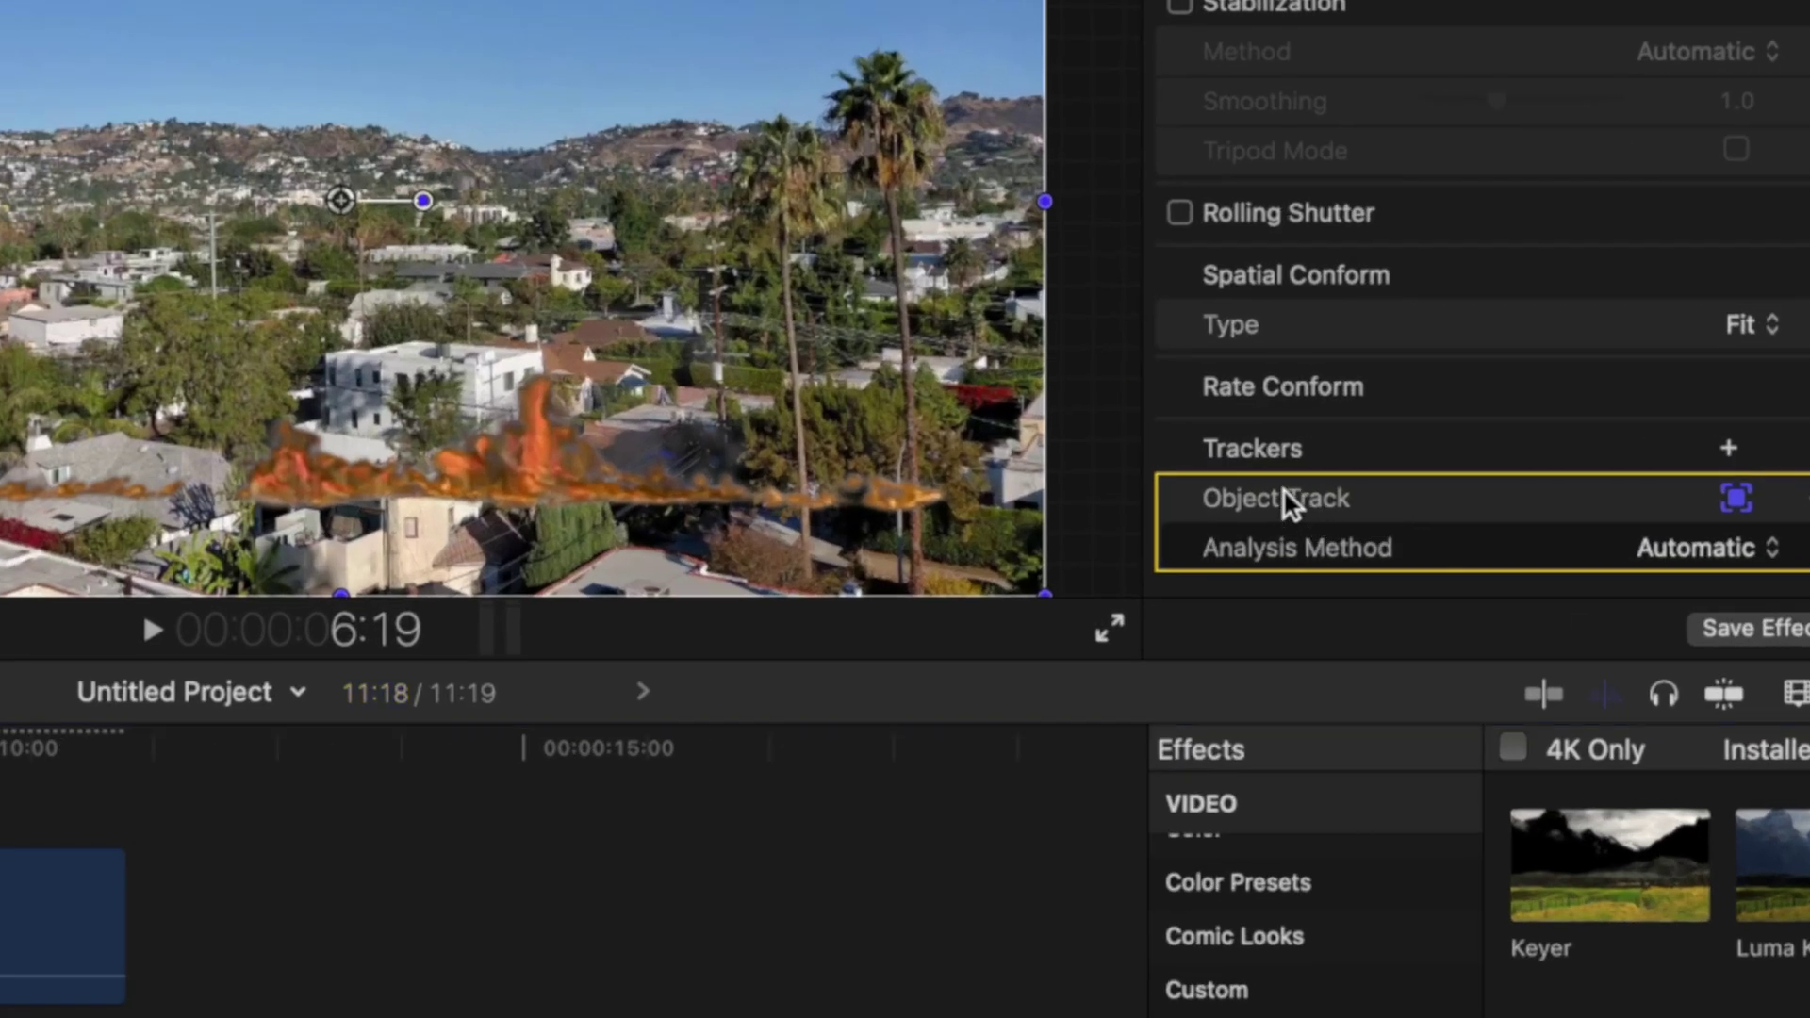
{"action": "double_click", "coordinate": [1286, 493]}
{"action": "left_click", "coordinate": [1284, 501]}
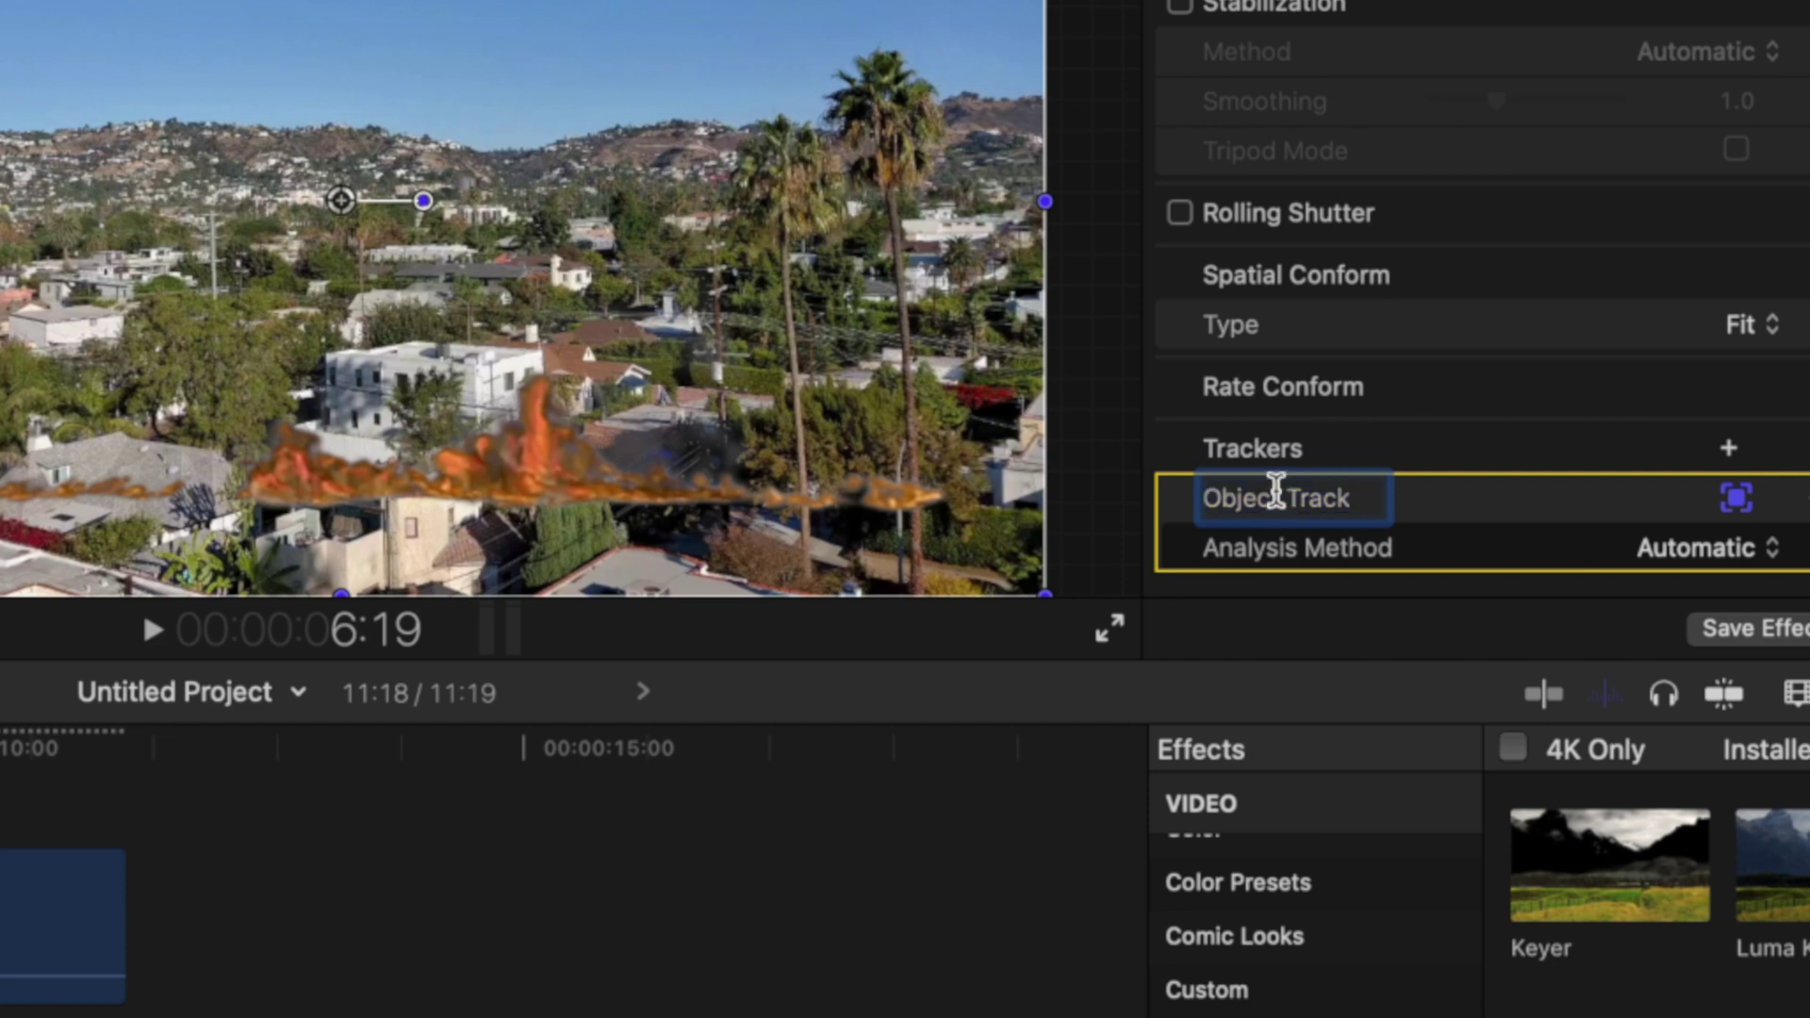
{"action": "left_click_drag", "start_coordinate": [1278, 497], "coordinate": [1204, 504]}
{"action": "type", "text": "Tree"}
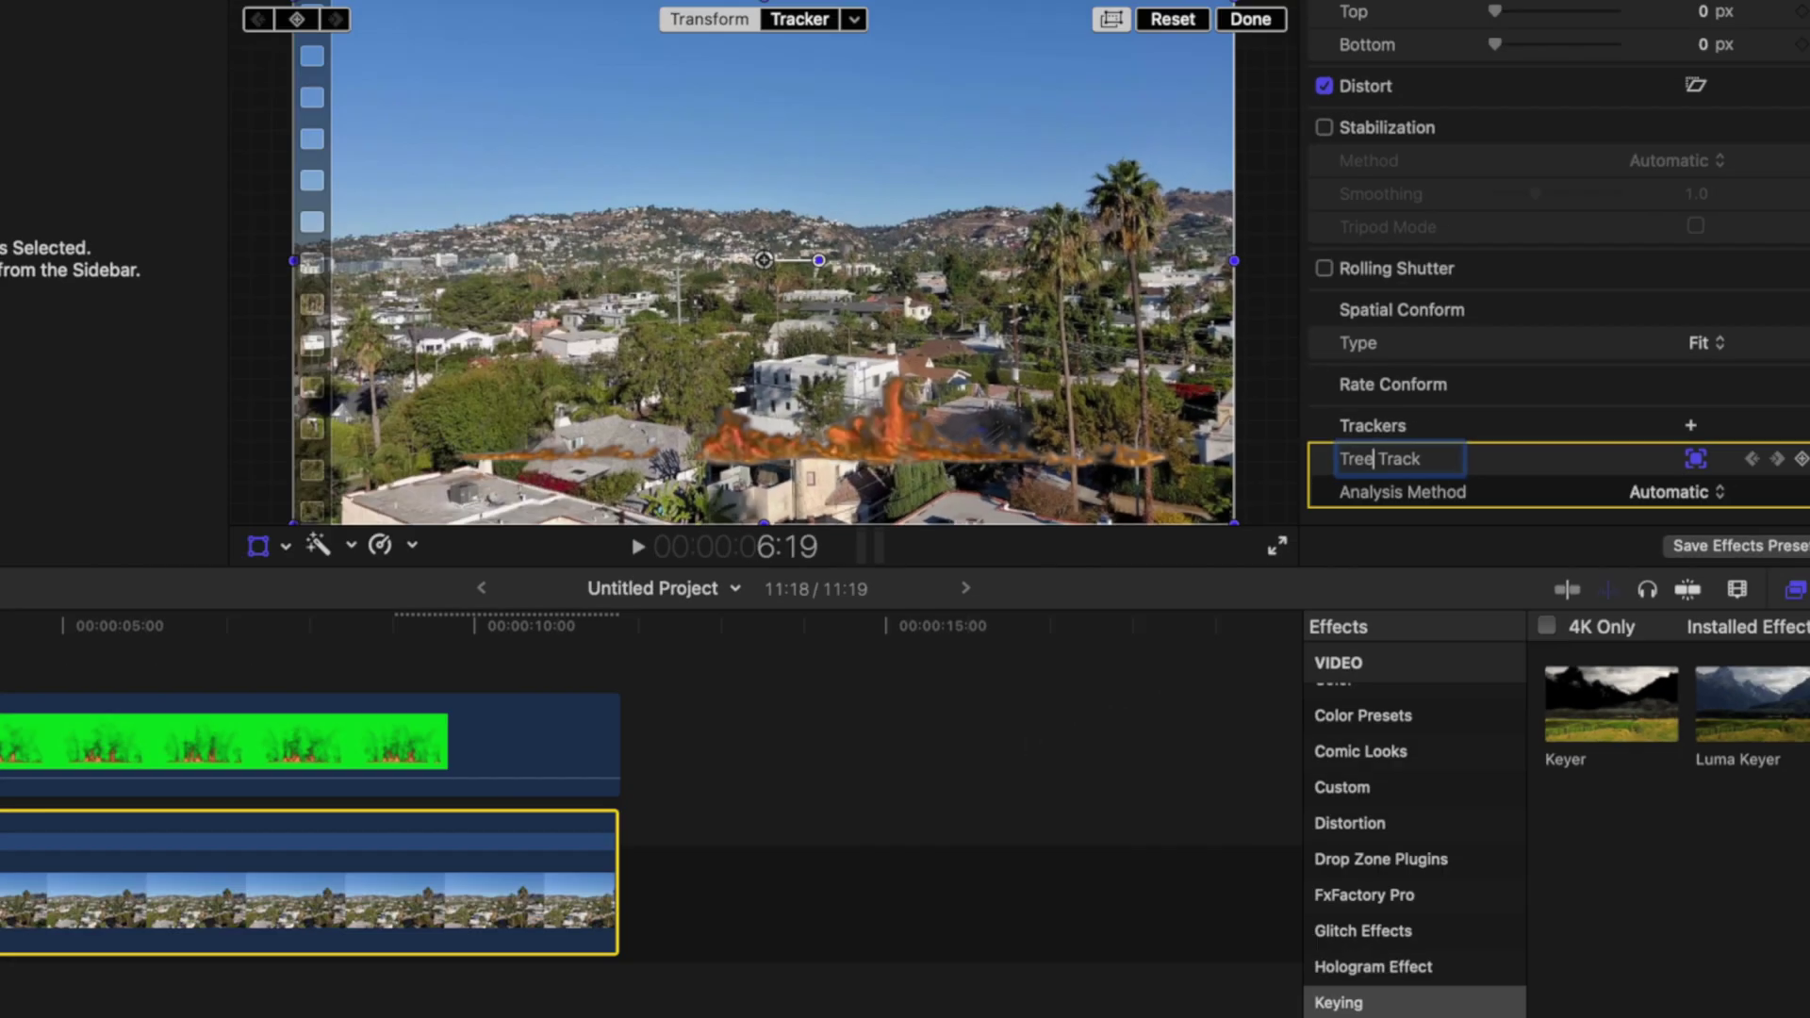
{"action": "key", "text": "Return"}
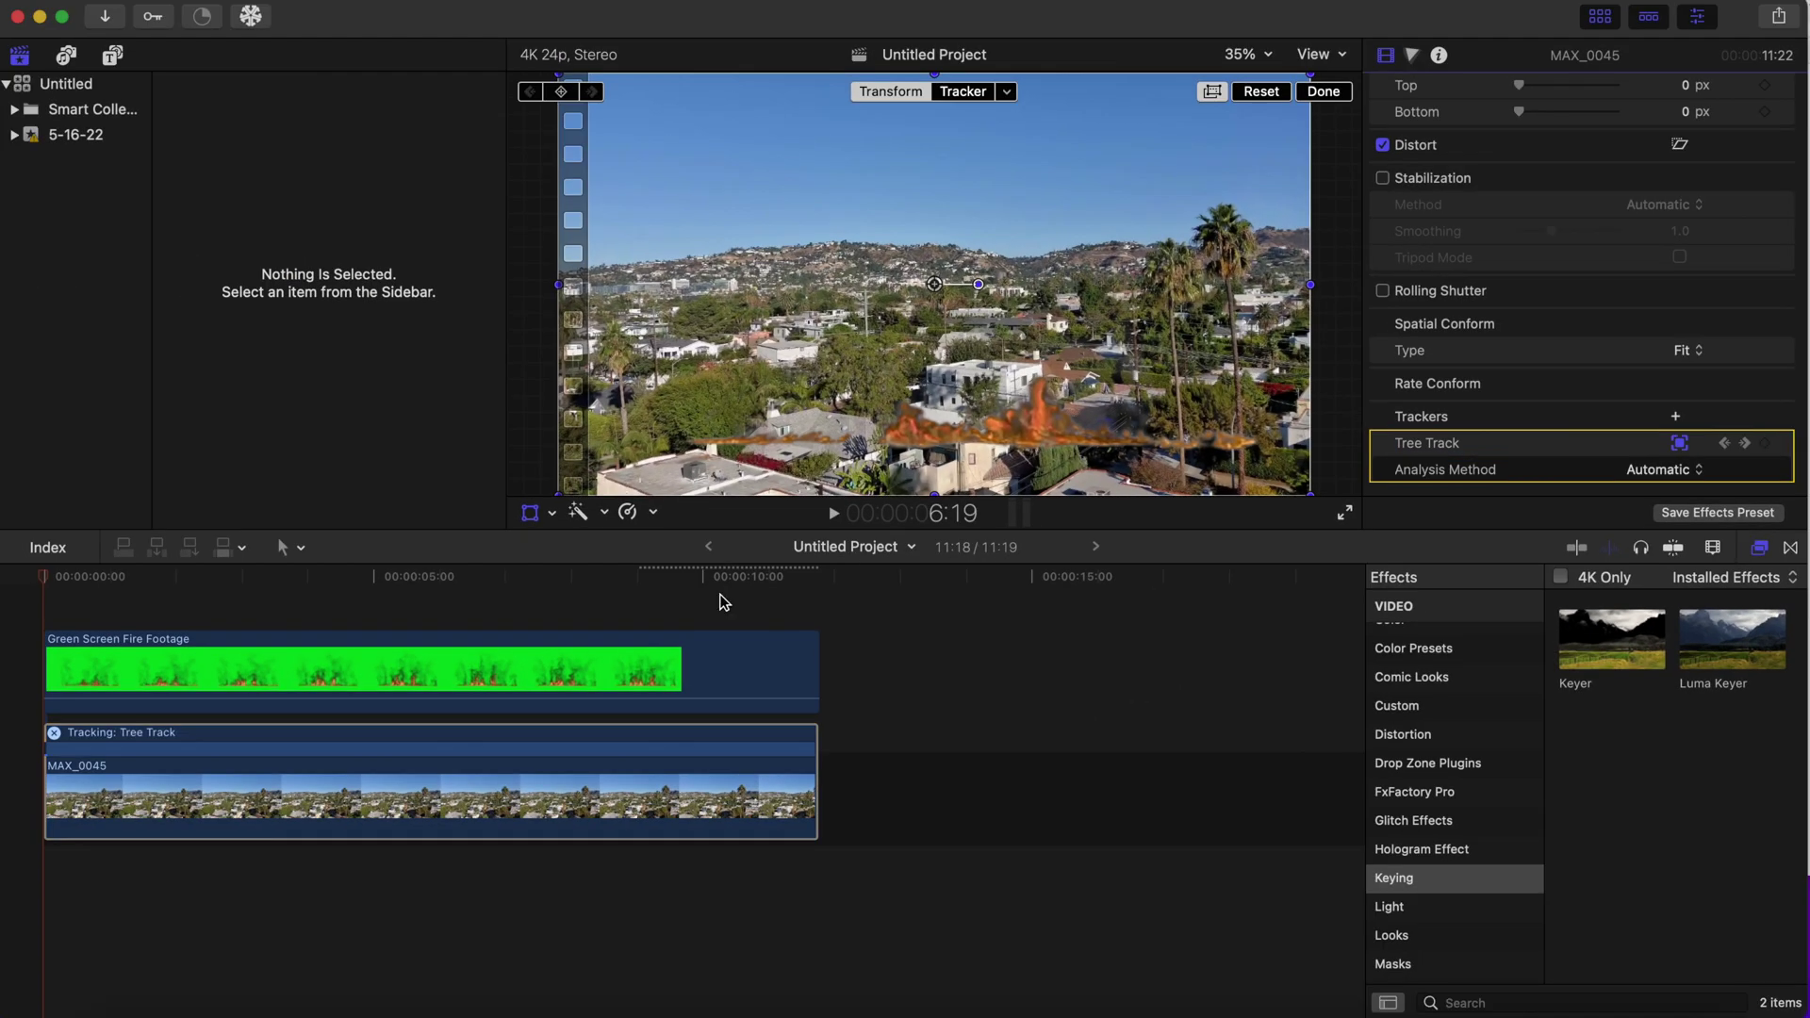
Attach the green screen fire footage to the Tree Track tracker of the MAX_0045 clip.
{"action": "left_click", "coordinate": [144, 670]}
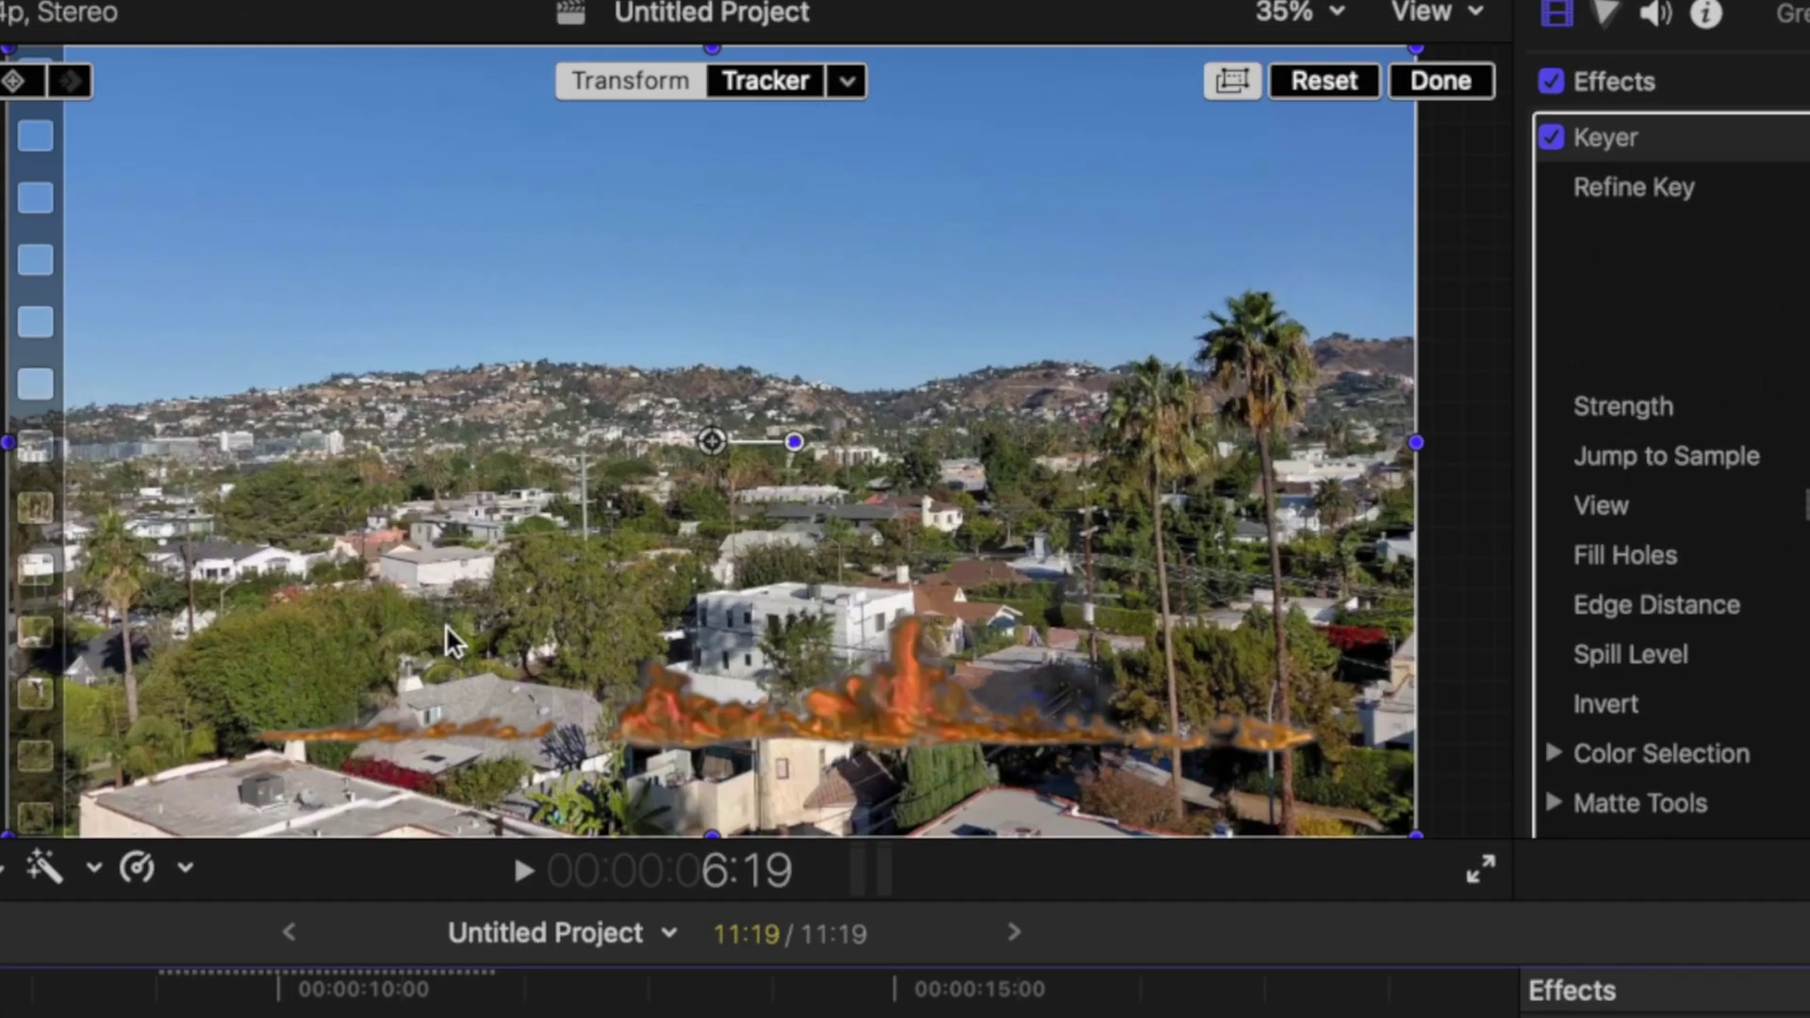
{"action": "left_click", "coordinate": [860, 76]}
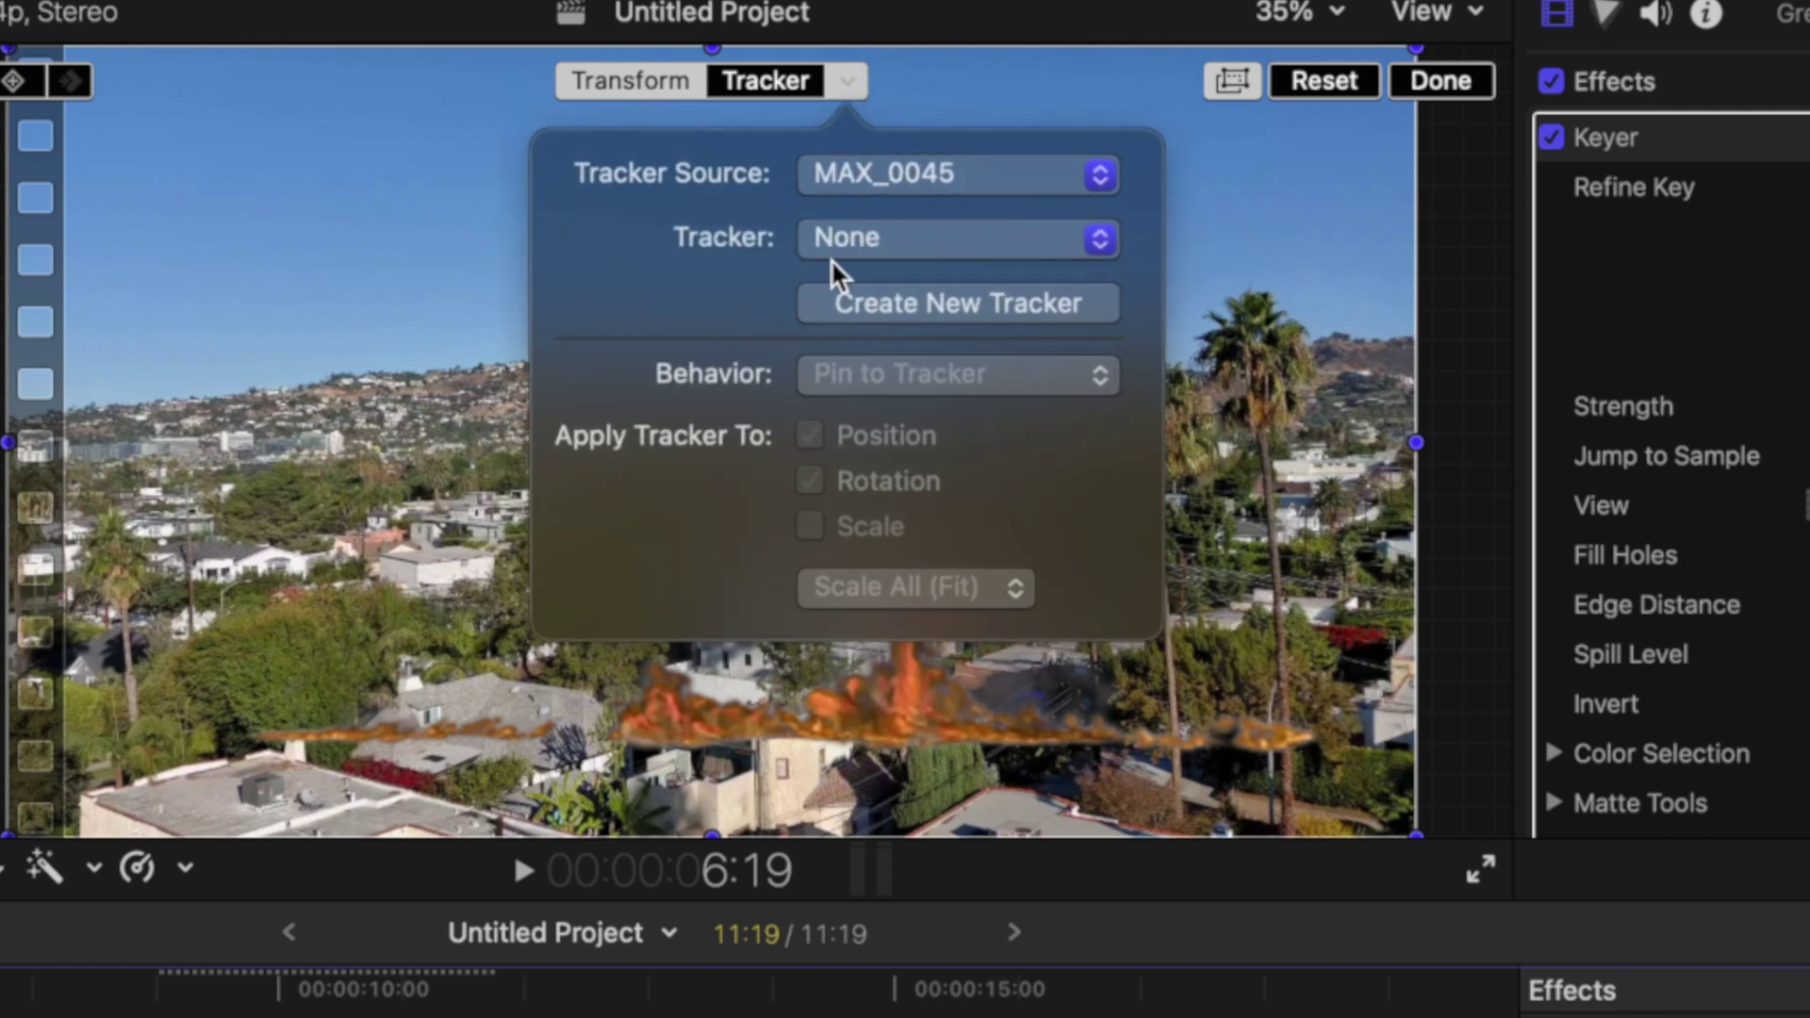
{"action": "left_click", "coordinate": [885, 244]}
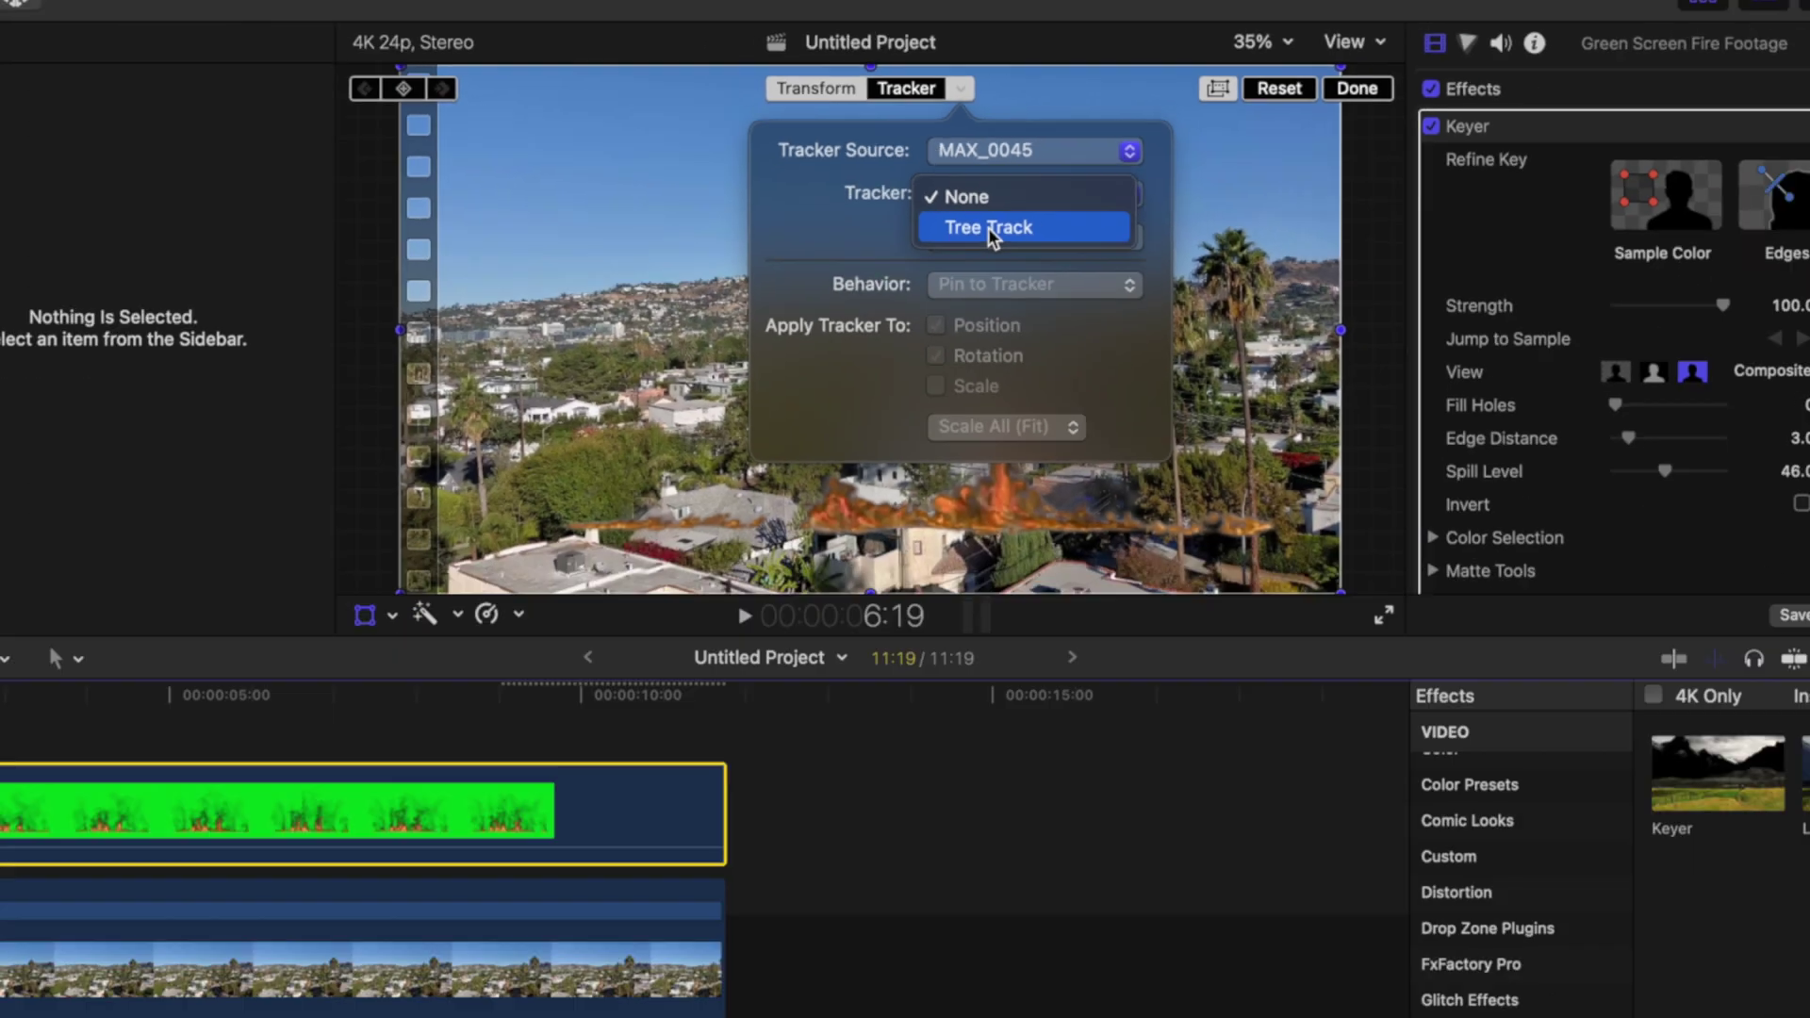
{"action": "left_click", "coordinate": [888, 287]}
{"action": "left_click", "coordinate": [1030, 210]}
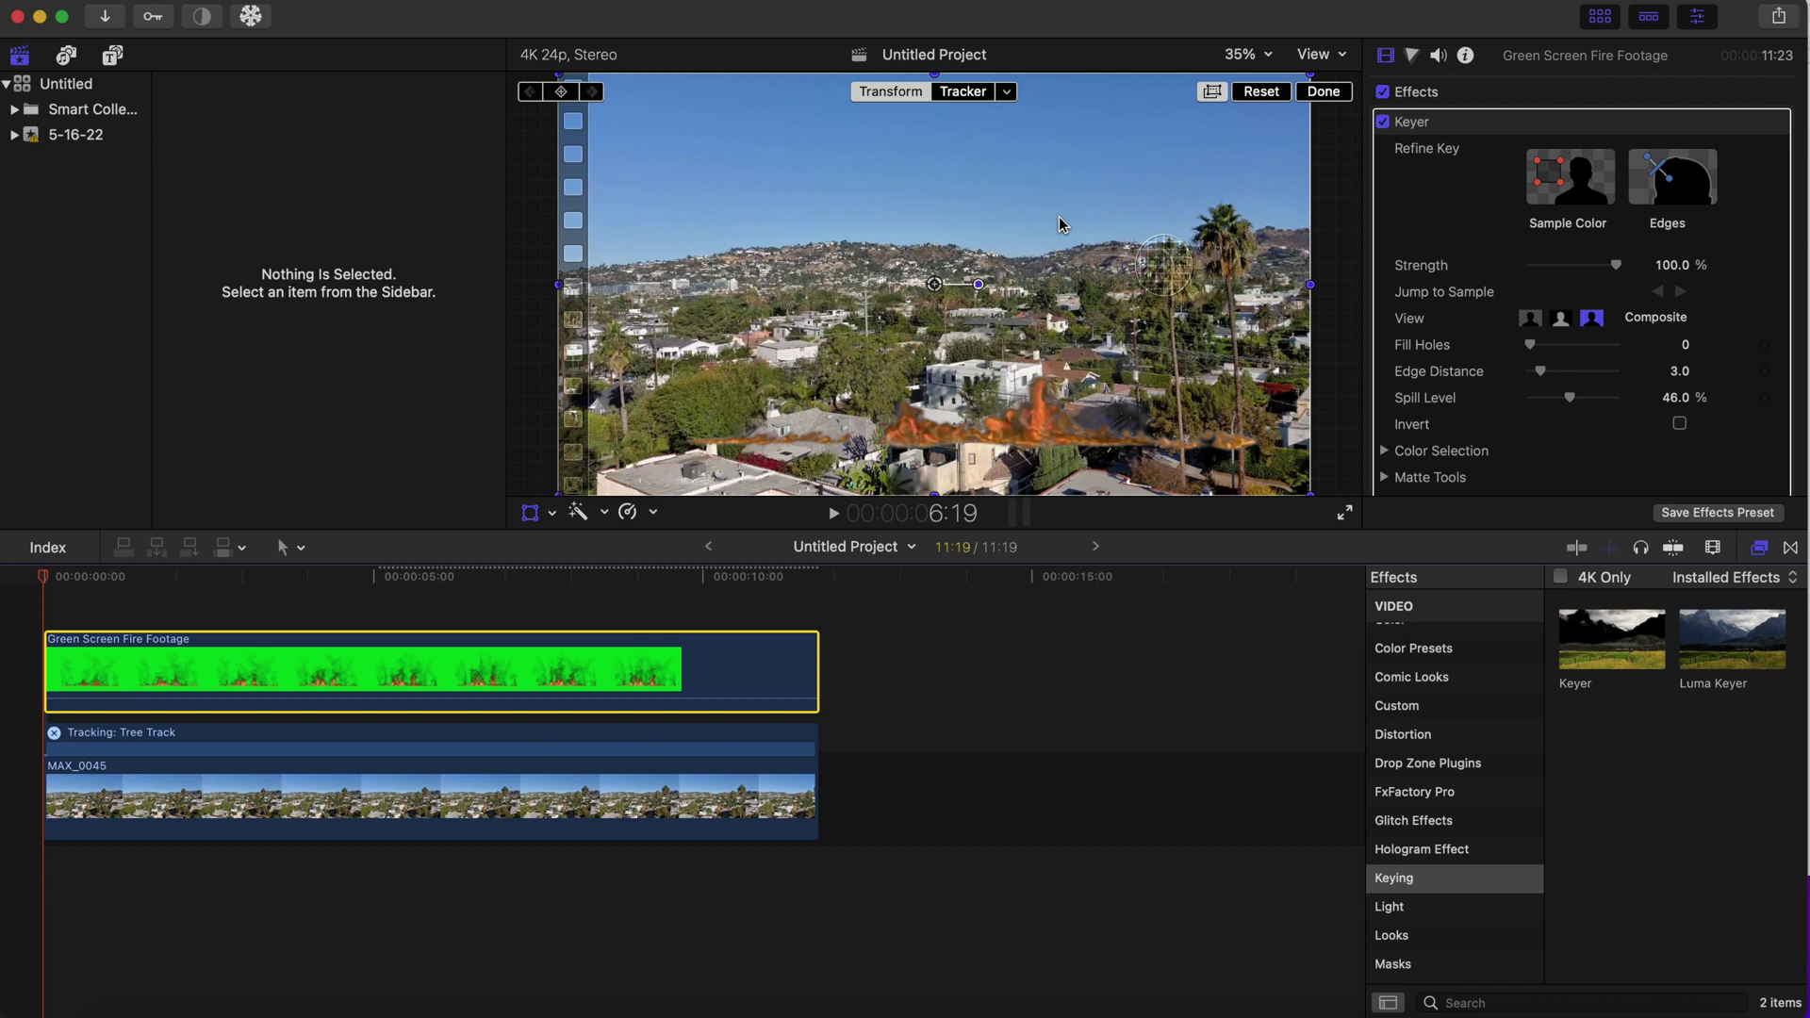
Scale the fire footage to 61% and trim 360 px off its left side and 188 px off its right side.
{"action": "scroll", "coordinate": [1583, 330], "scroll_direction": "down", "scroll_amount": 10}
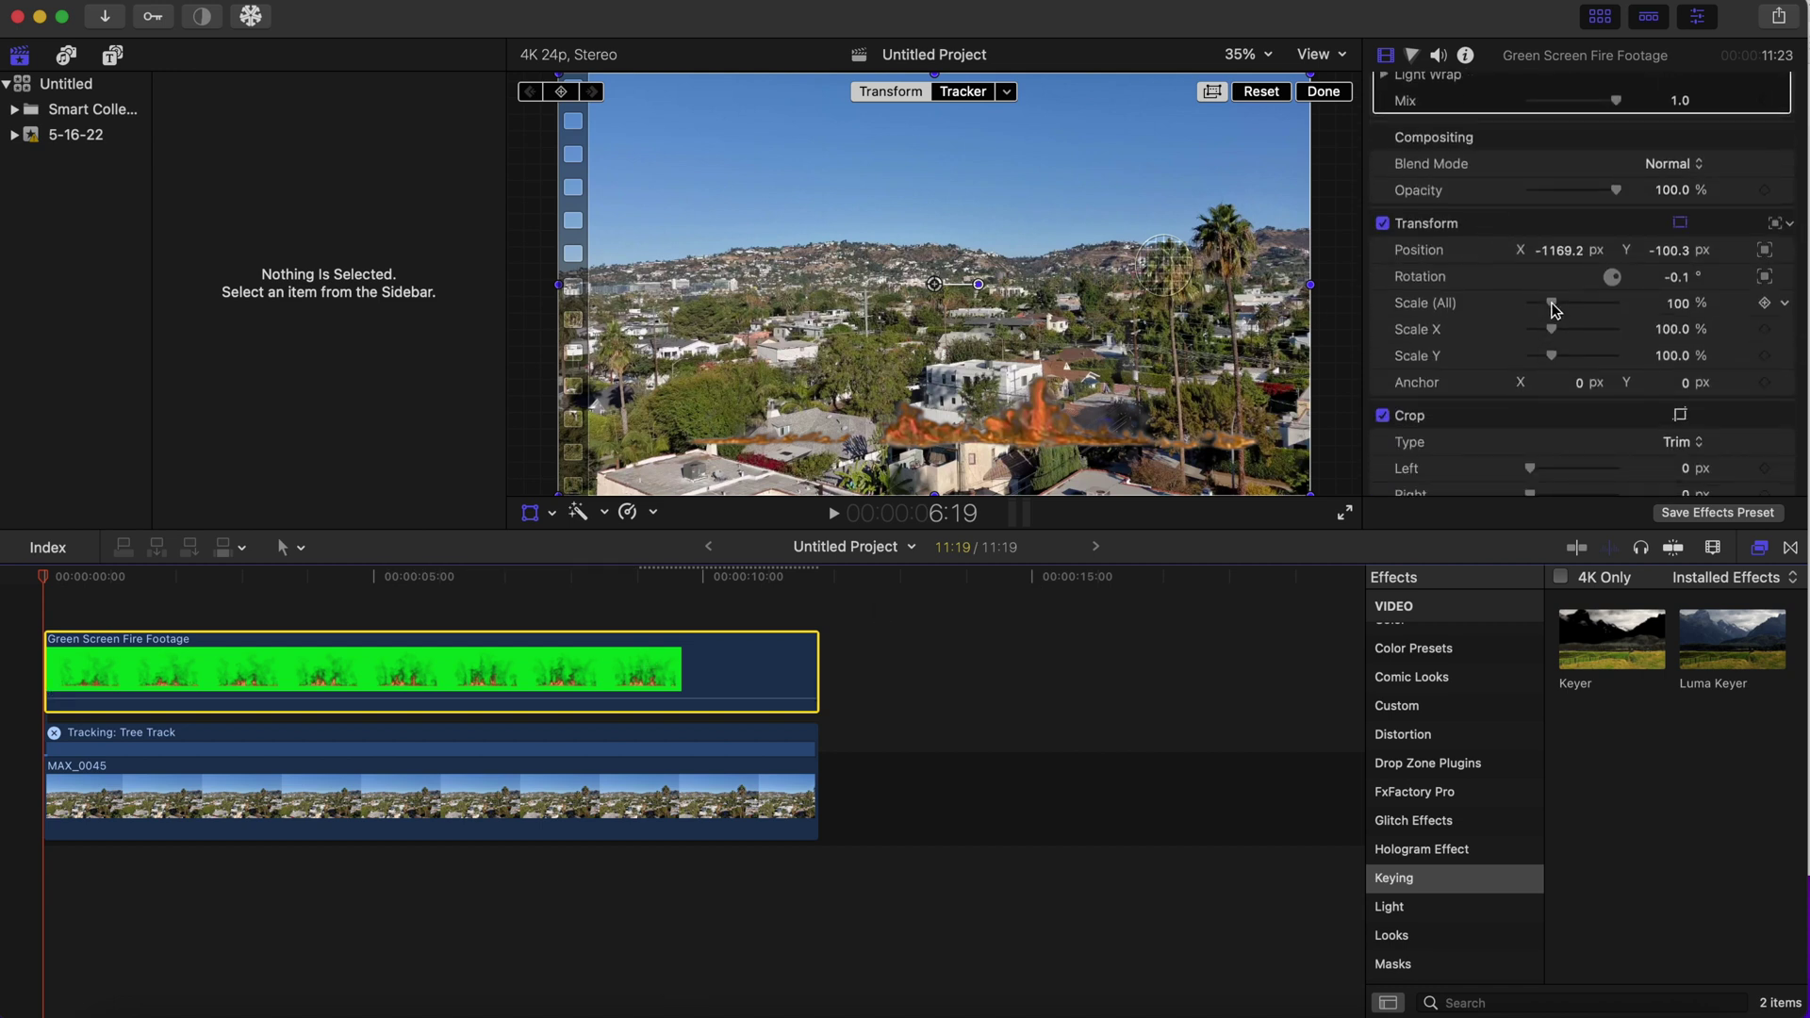
{"action": "left_click_drag", "start_coordinate": [1553, 304], "coordinate": [1545, 311]}
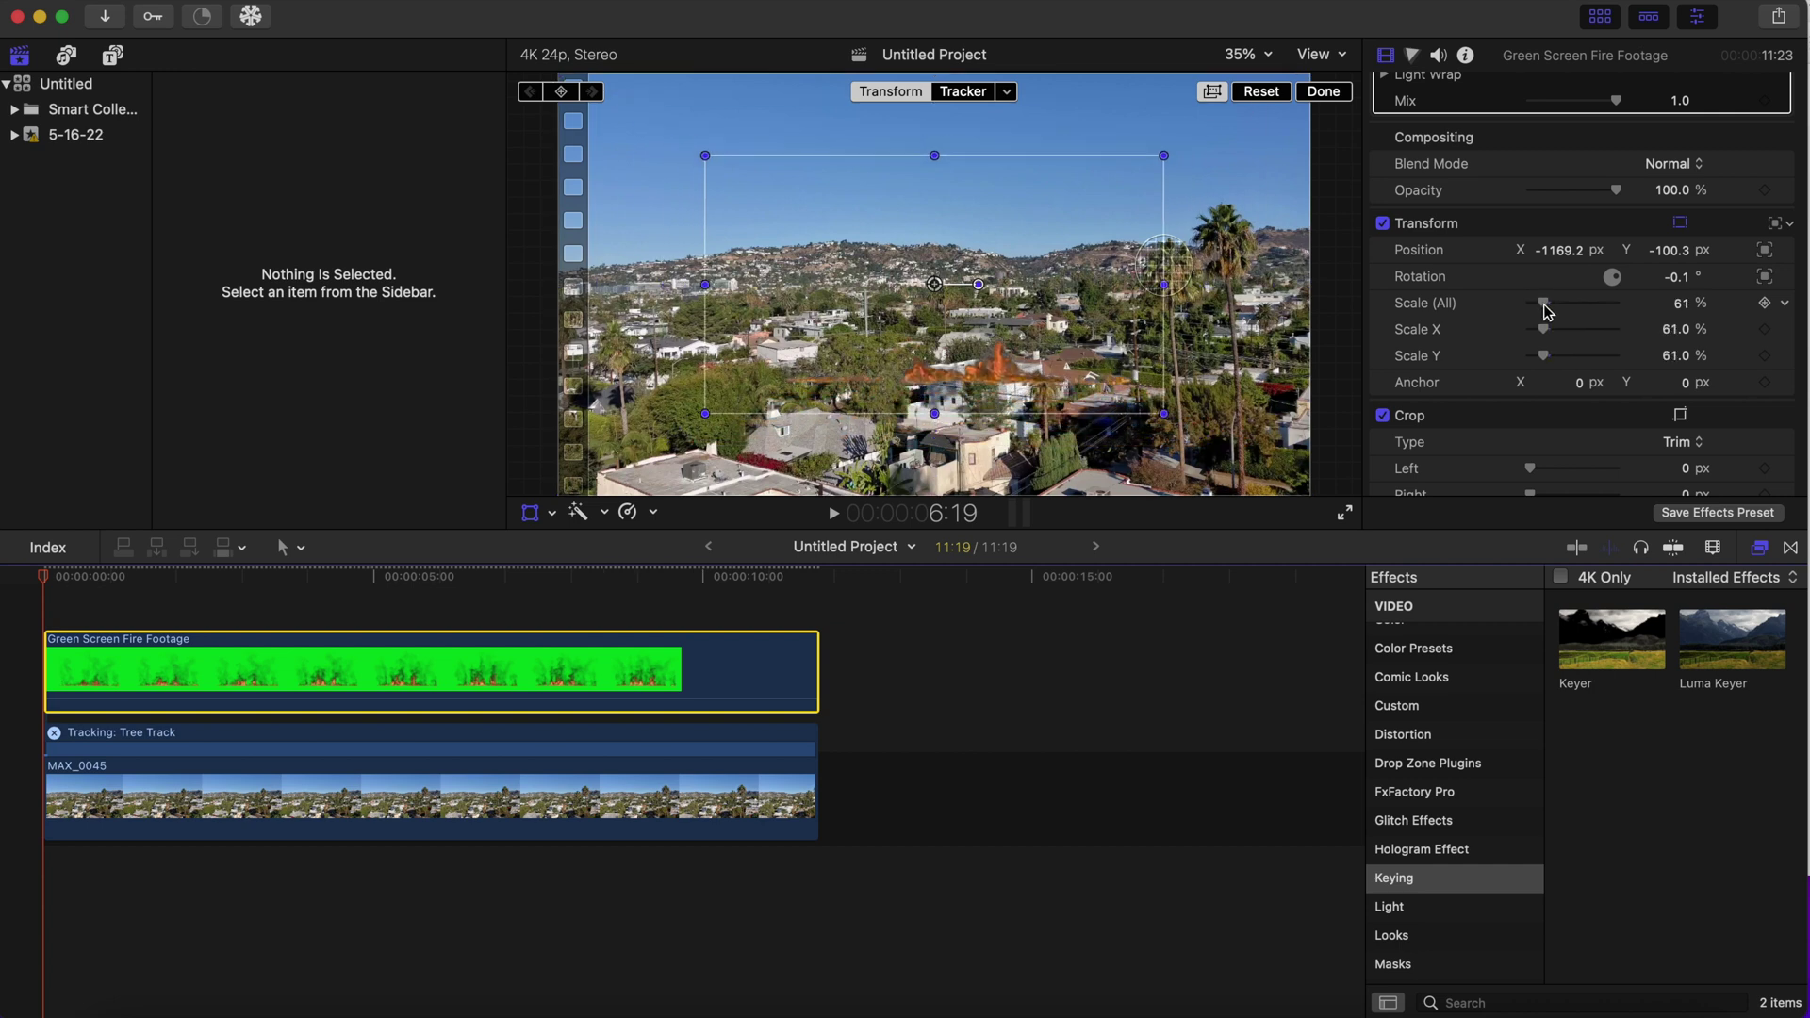
{"action": "scroll", "coordinate": [1500, 406], "scroll_direction": "down", "scroll_amount": 2}
{"action": "scroll", "coordinate": [1503, 405], "scroll_direction": "down", "scroll_amount": 2}
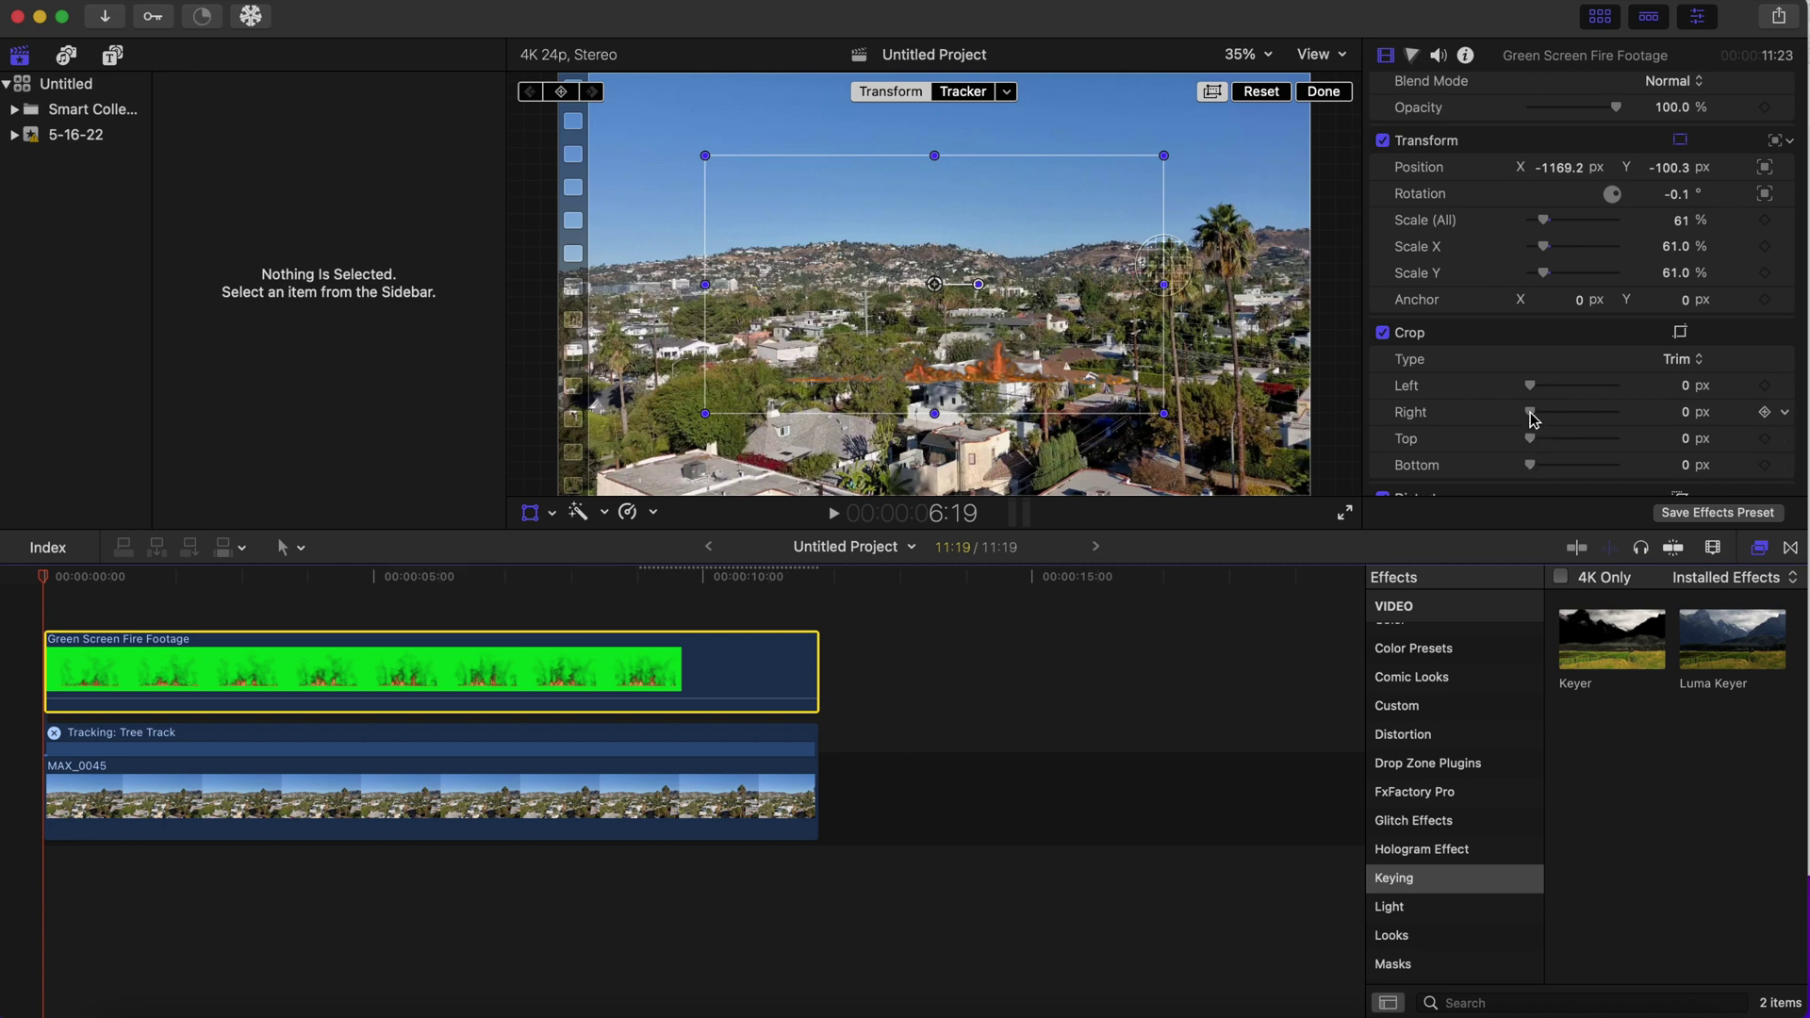
{"action": "left_click_drag", "start_coordinate": [1529, 386], "coordinate": [1615, 411]}
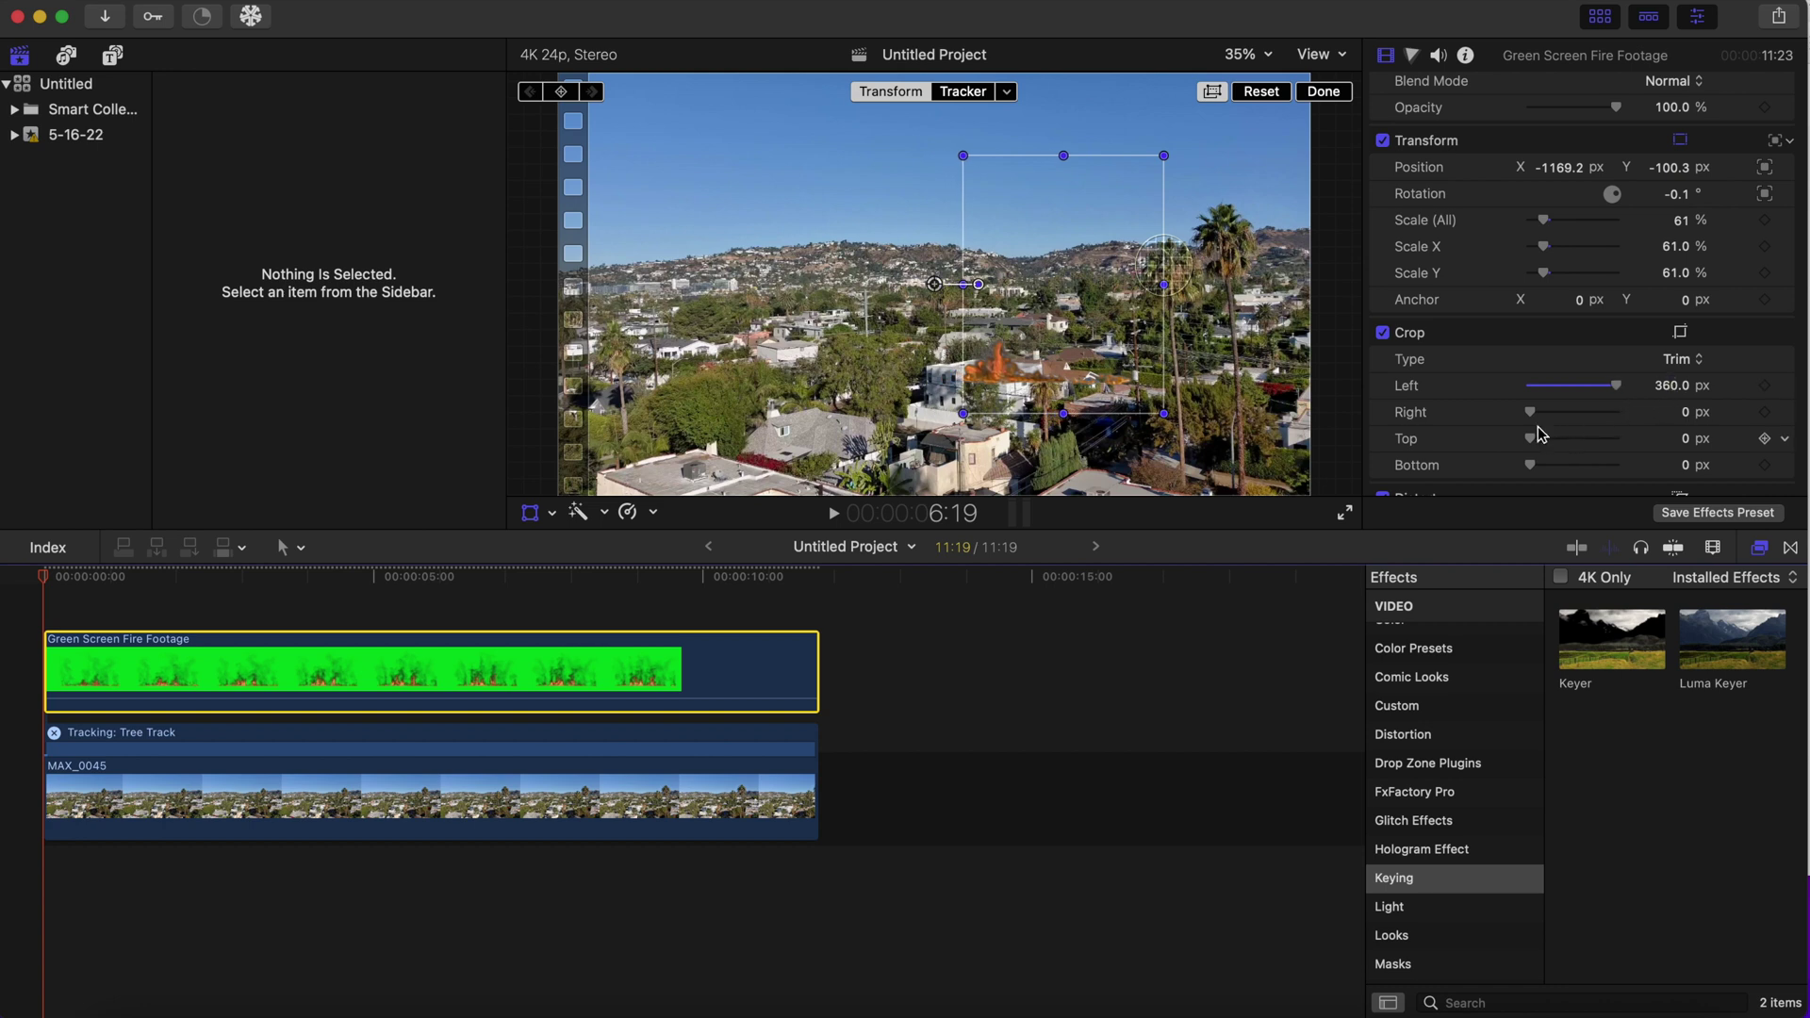
{"action": "left_click_drag", "start_coordinate": [1529, 412], "coordinate": [1572, 424]}
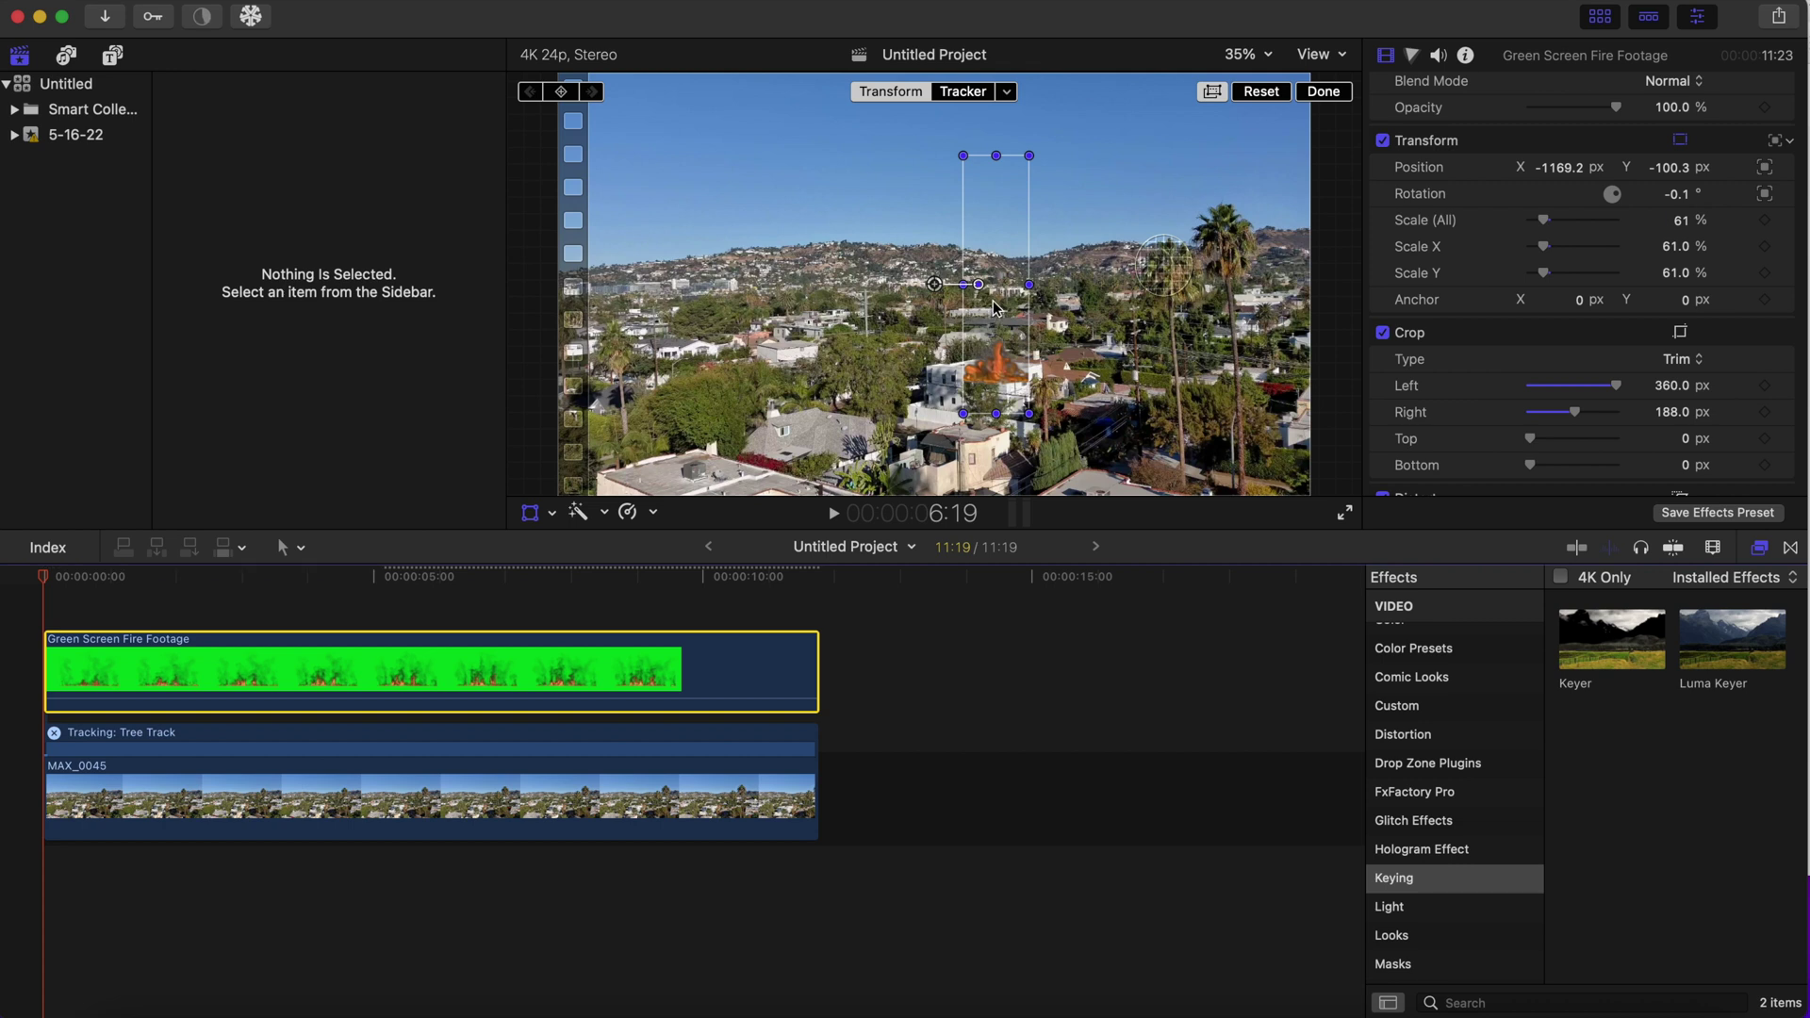
Position the fire over the tracked palm tree's crown and set its crop to 375 px left and 199 px right.
{"action": "left_click_drag", "start_coordinate": [989, 321], "coordinate": [1167, 185]}
{"action": "left_click_drag", "start_coordinate": [1676, 389], "coordinate": [1681, 417]}
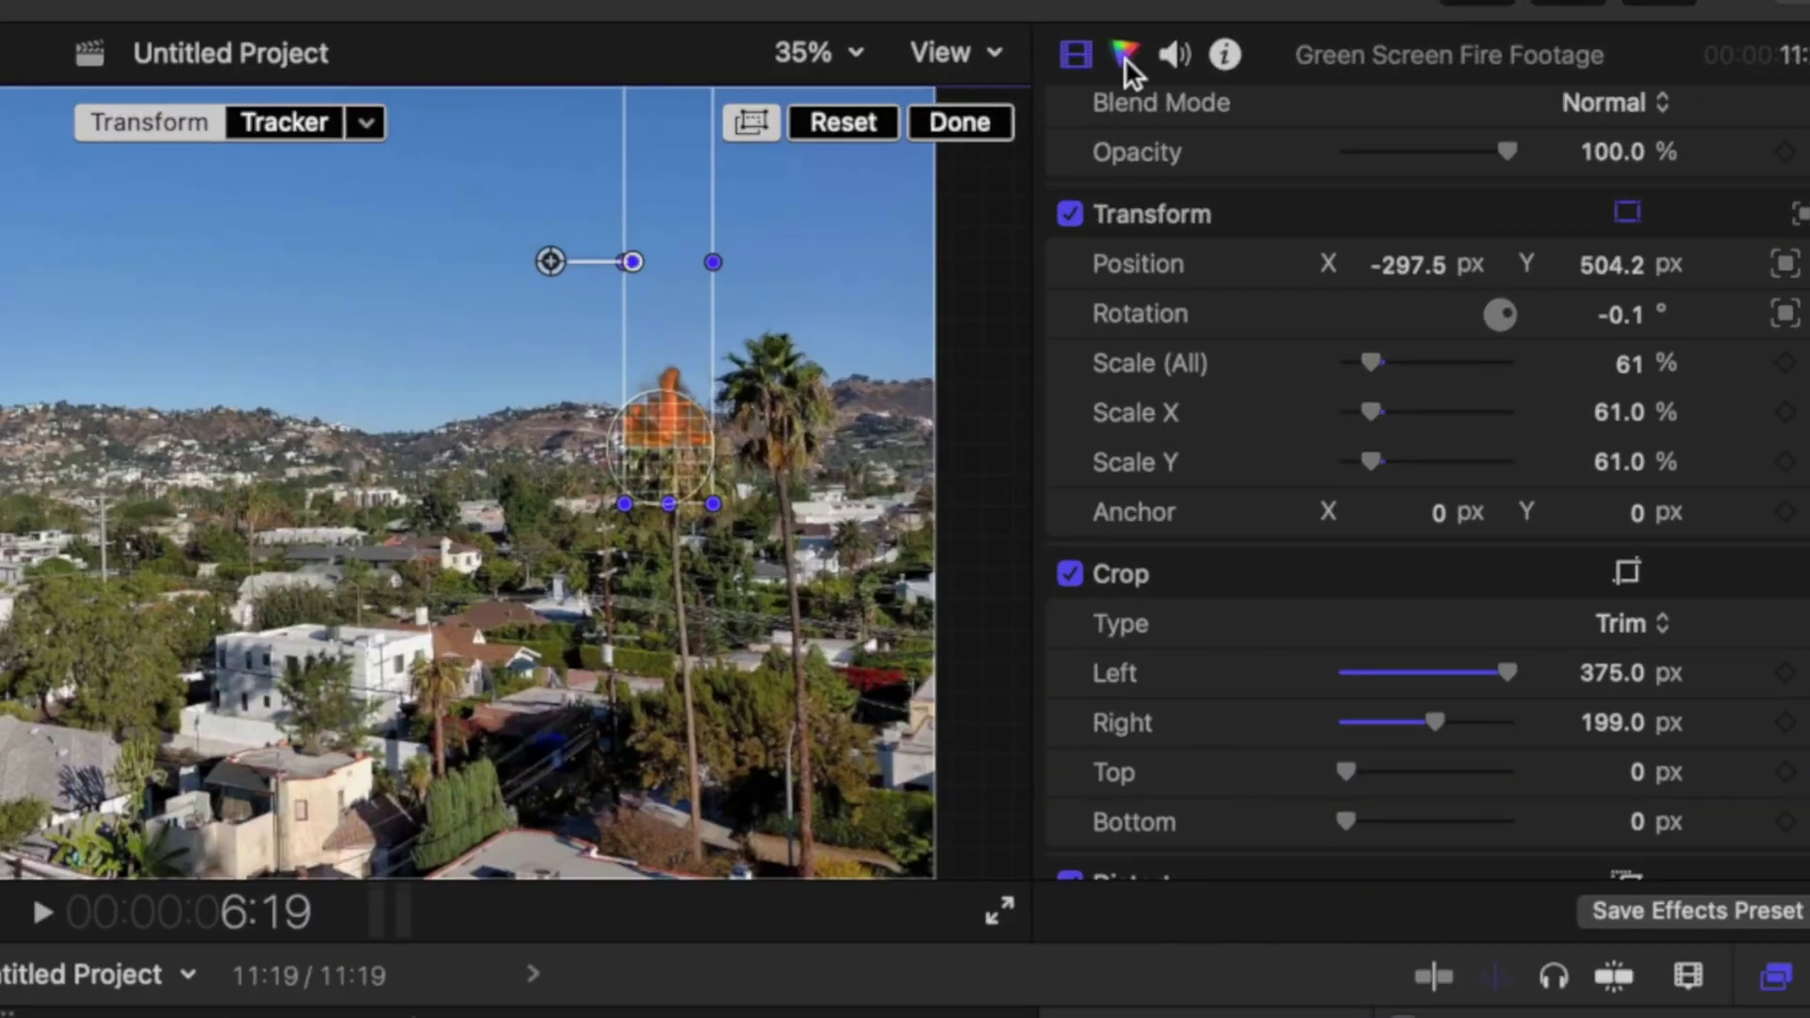
Add a Color Wheels correction to the fire footage and shift its Global color slightly toward orange.
{"action": "left_click", "coordinate": [1123, 59]}
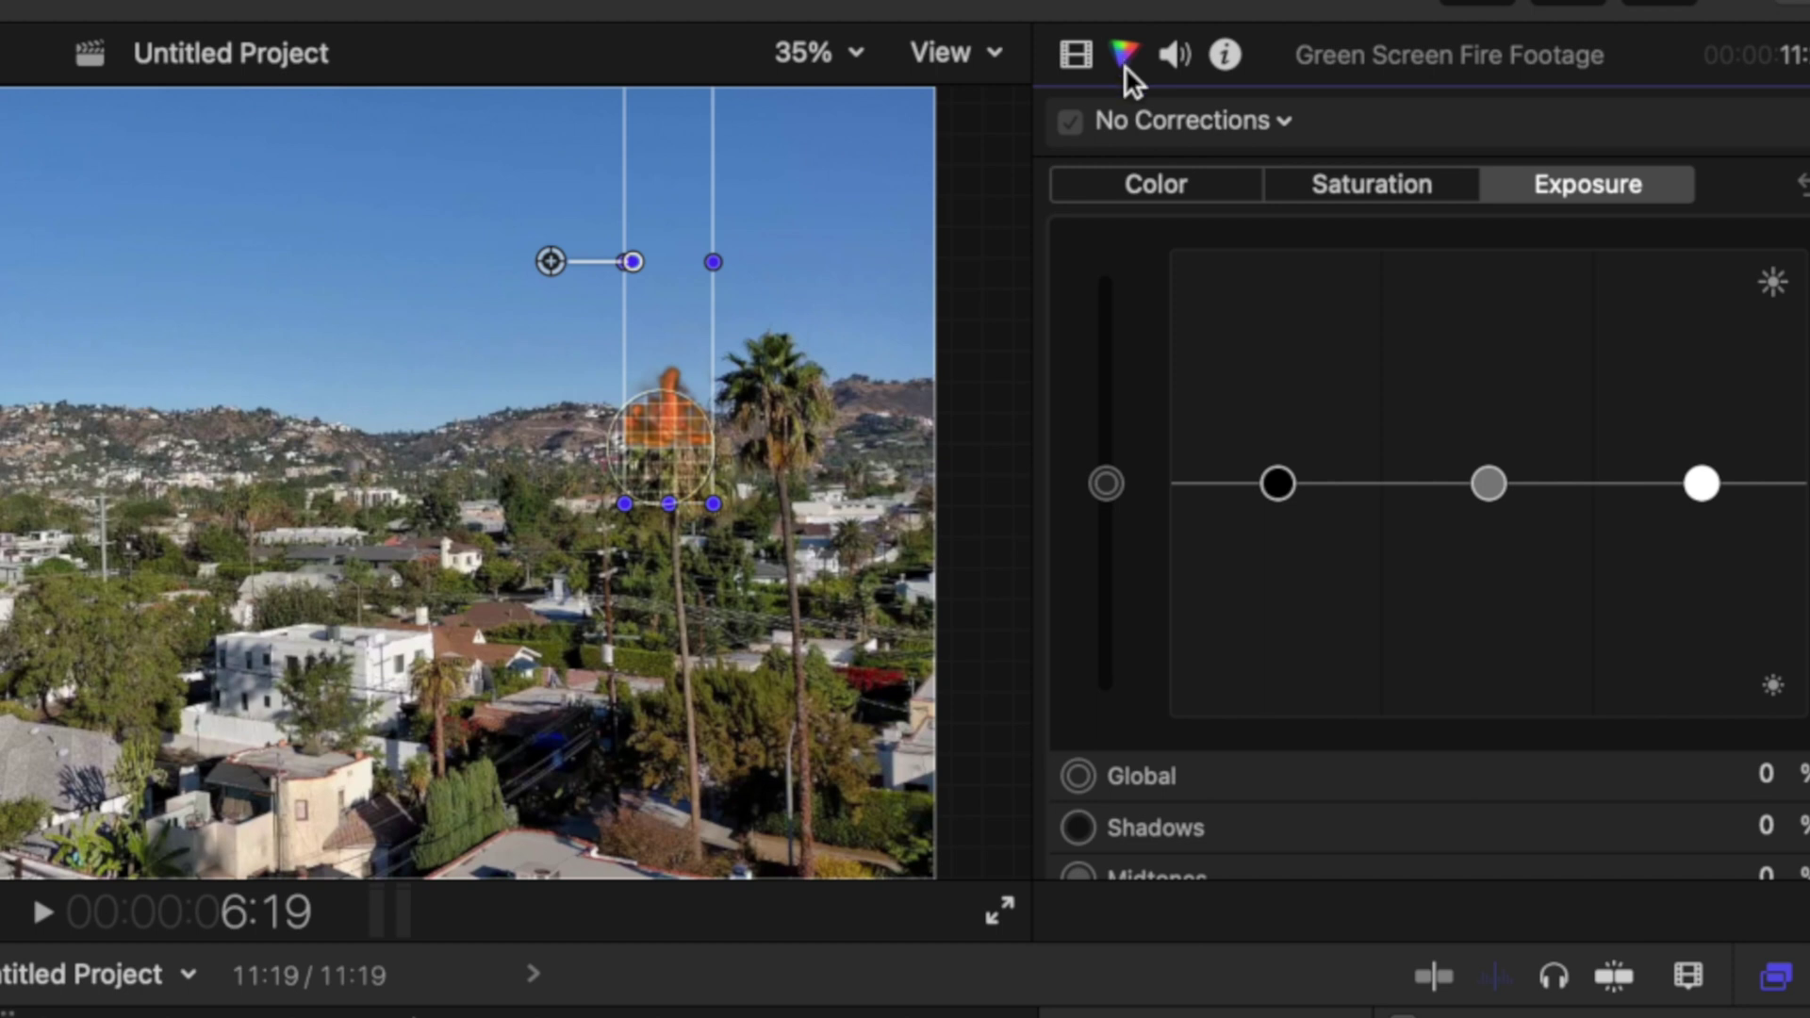
{"action": "left_click", "coordinate": [1288, 122]}
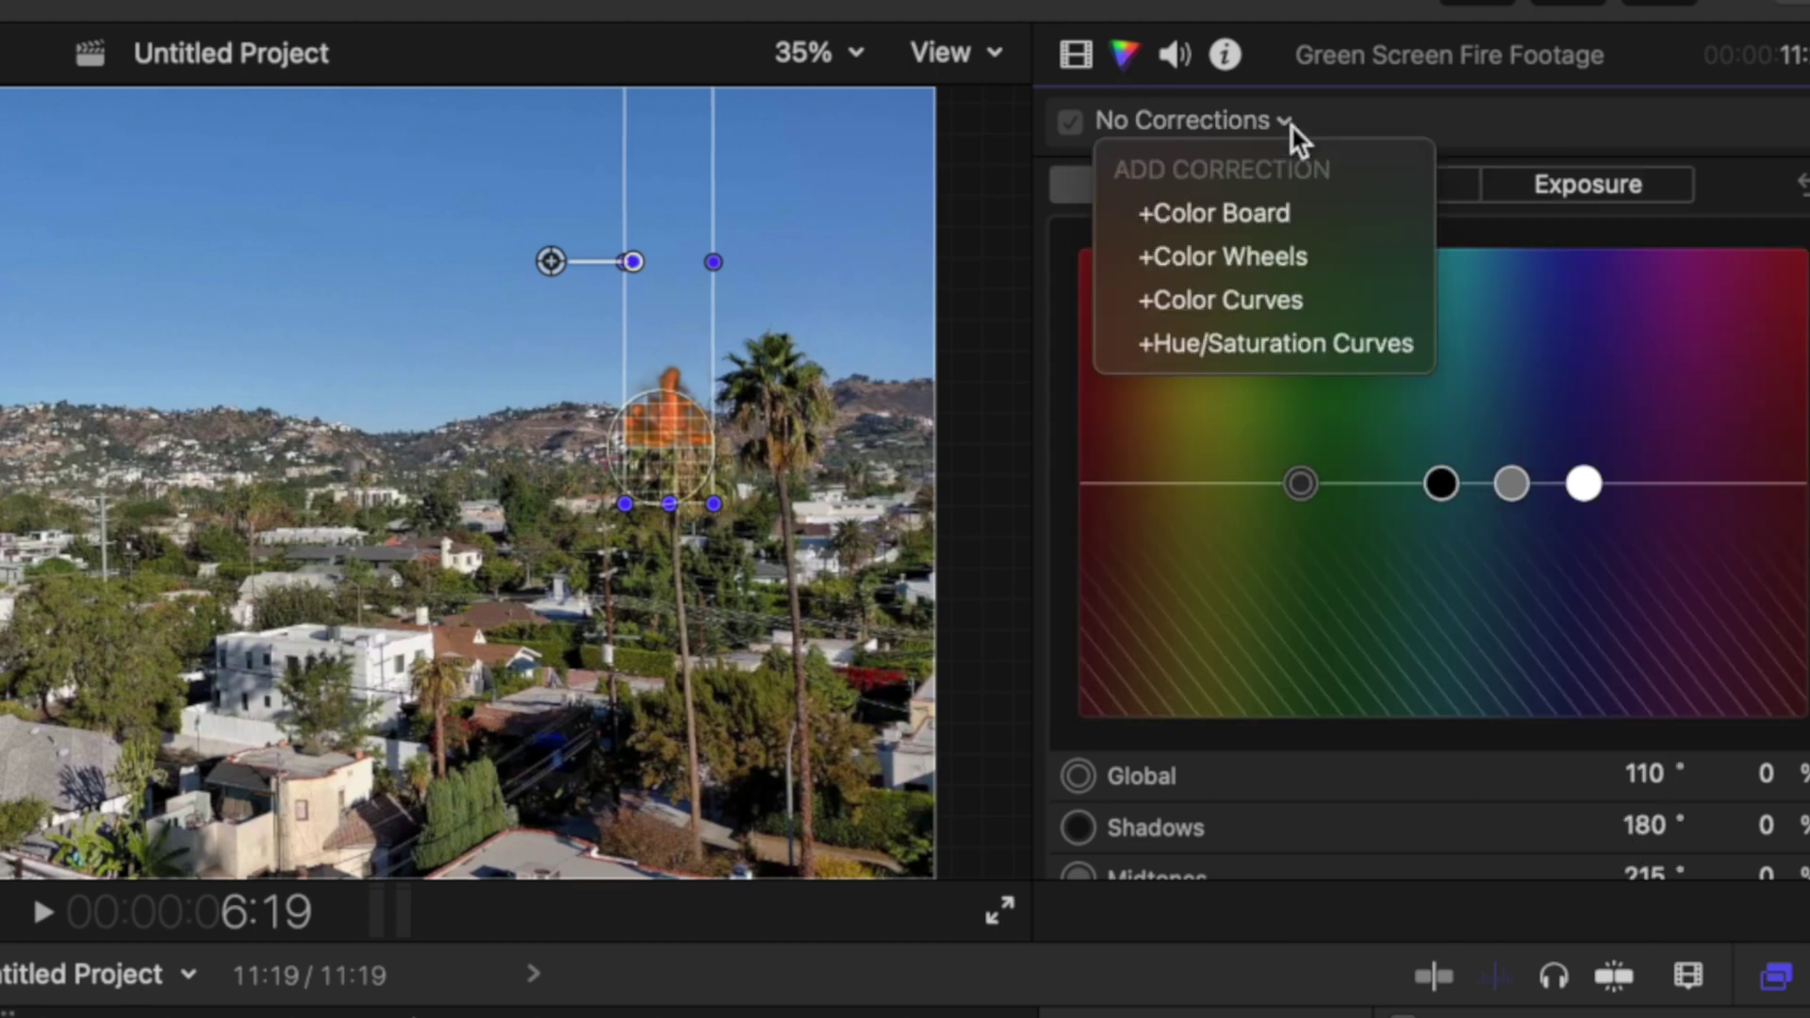
{"action": "left_click", "coordinate": [1278, 257]}
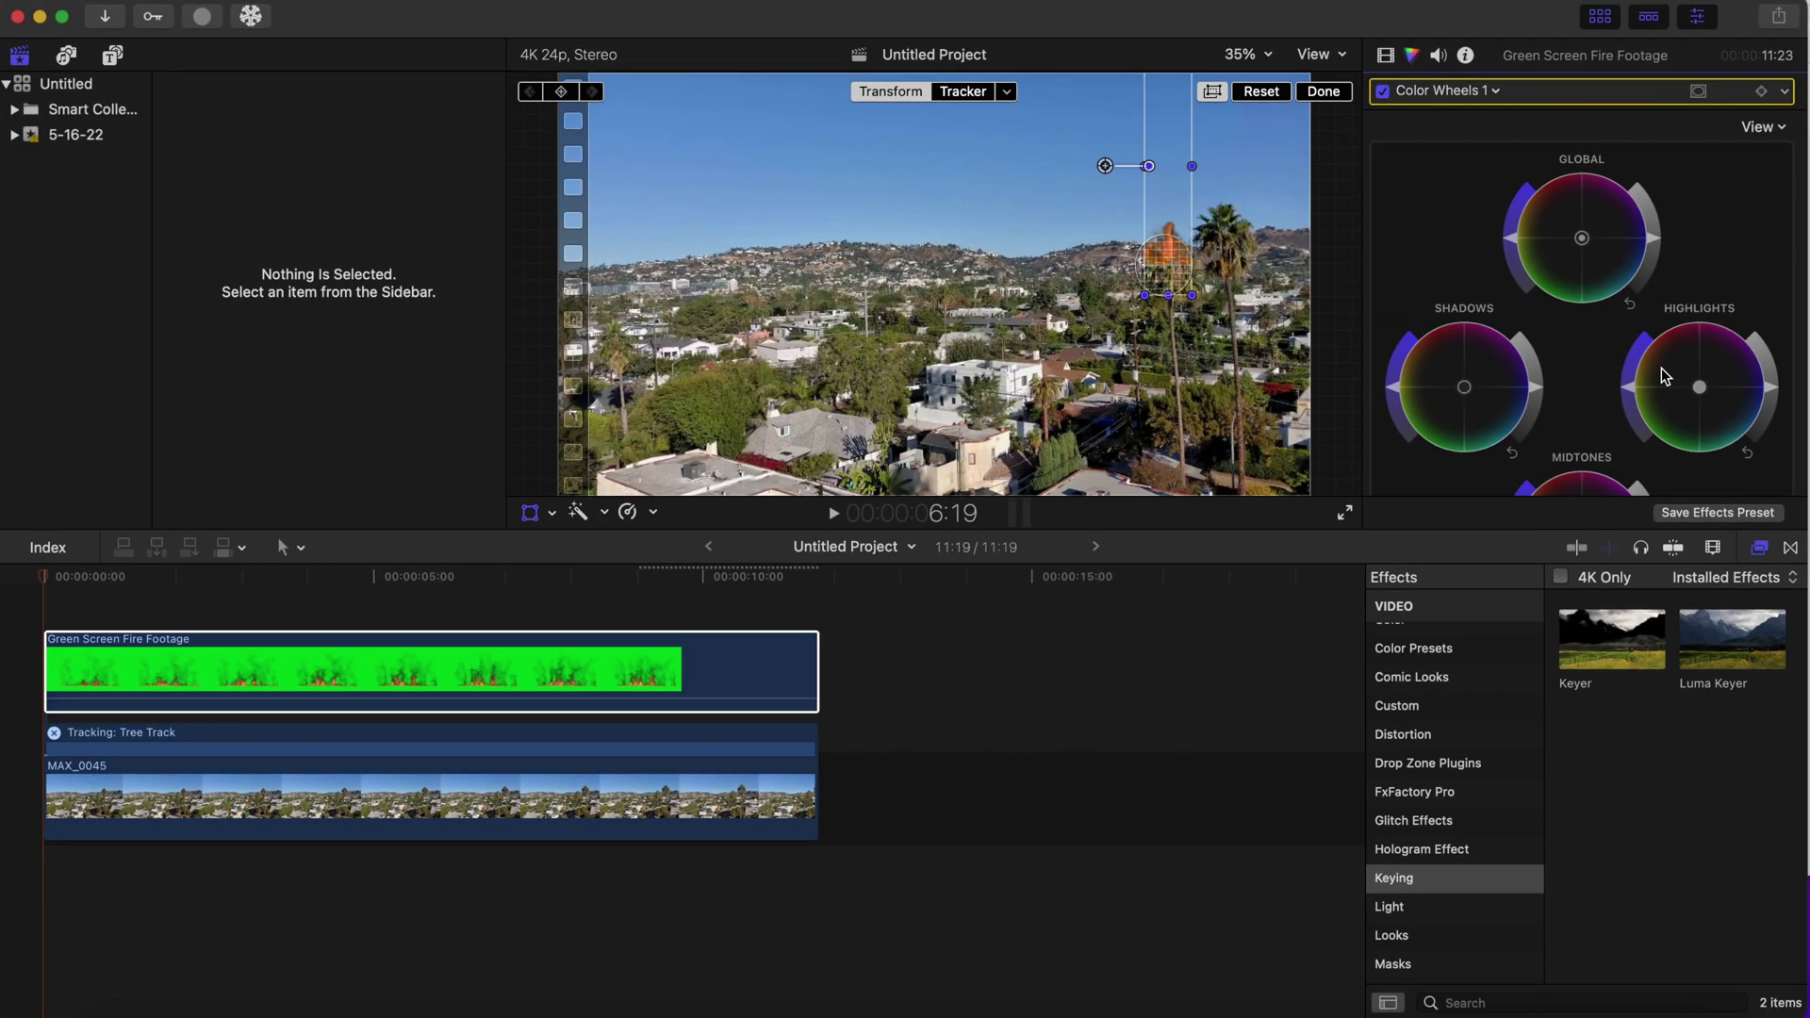
{"action": "scroll", "coordinate": [1649, 382], "scroll_direction": "down", "scroll_amount": 3}
{"action": "scroll", "coordinate": [1650, 383], "scroll_direction": "up", "scroll_amount": 3}
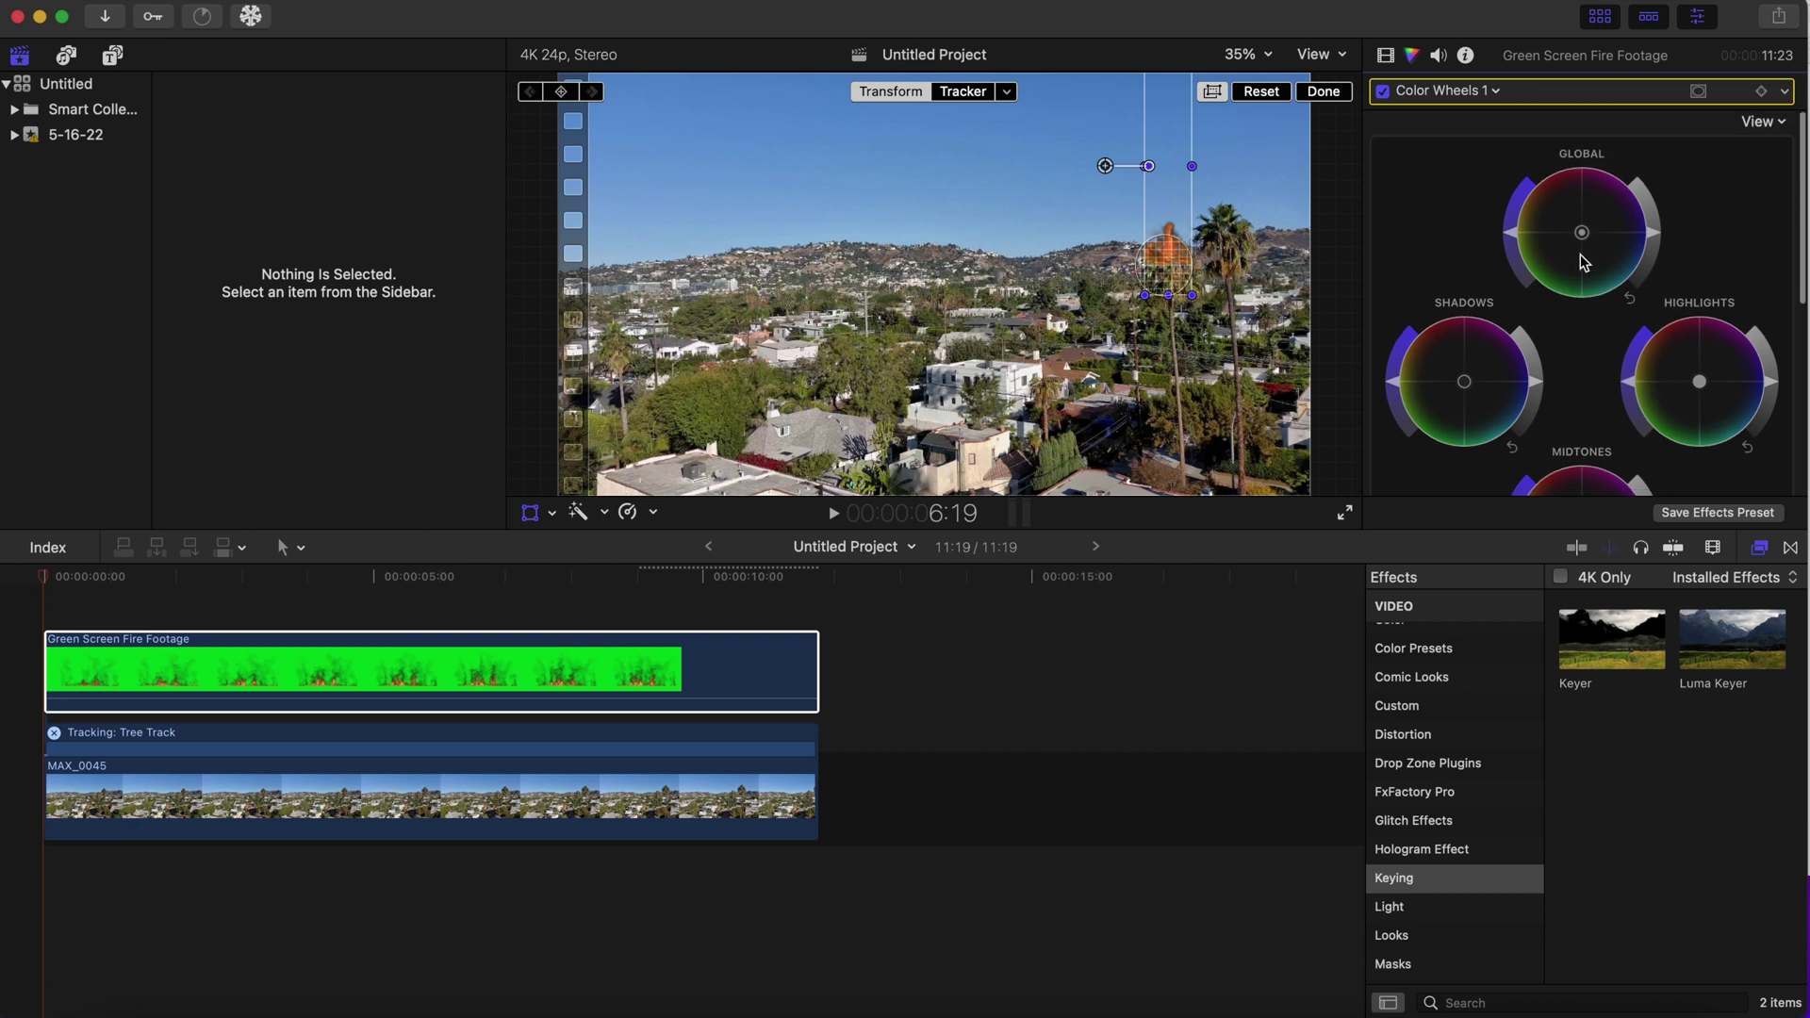
{"action": "left_click_drag", "start_coordinate": [1581, 232], "coordinate": [1579, 232]}
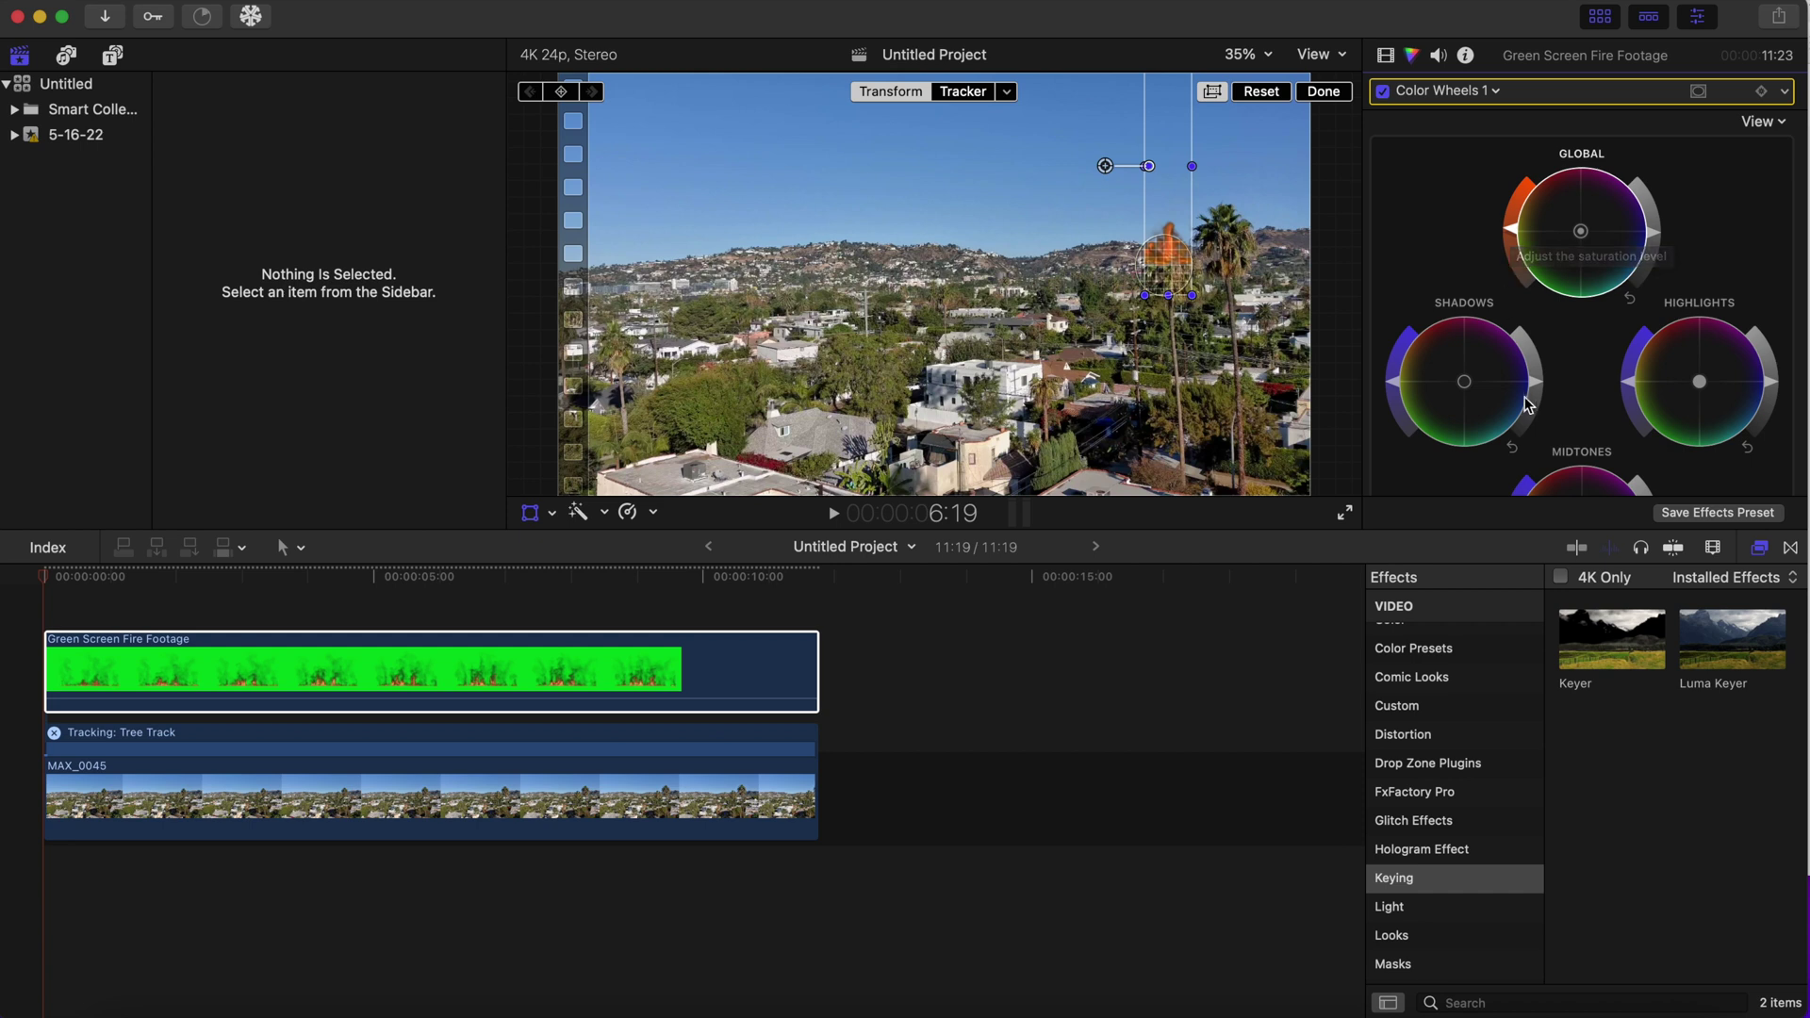
{"action": "scroll", "coordinate": [1580, 462], "scroll_direction": "down", "scroll_amount": 3}
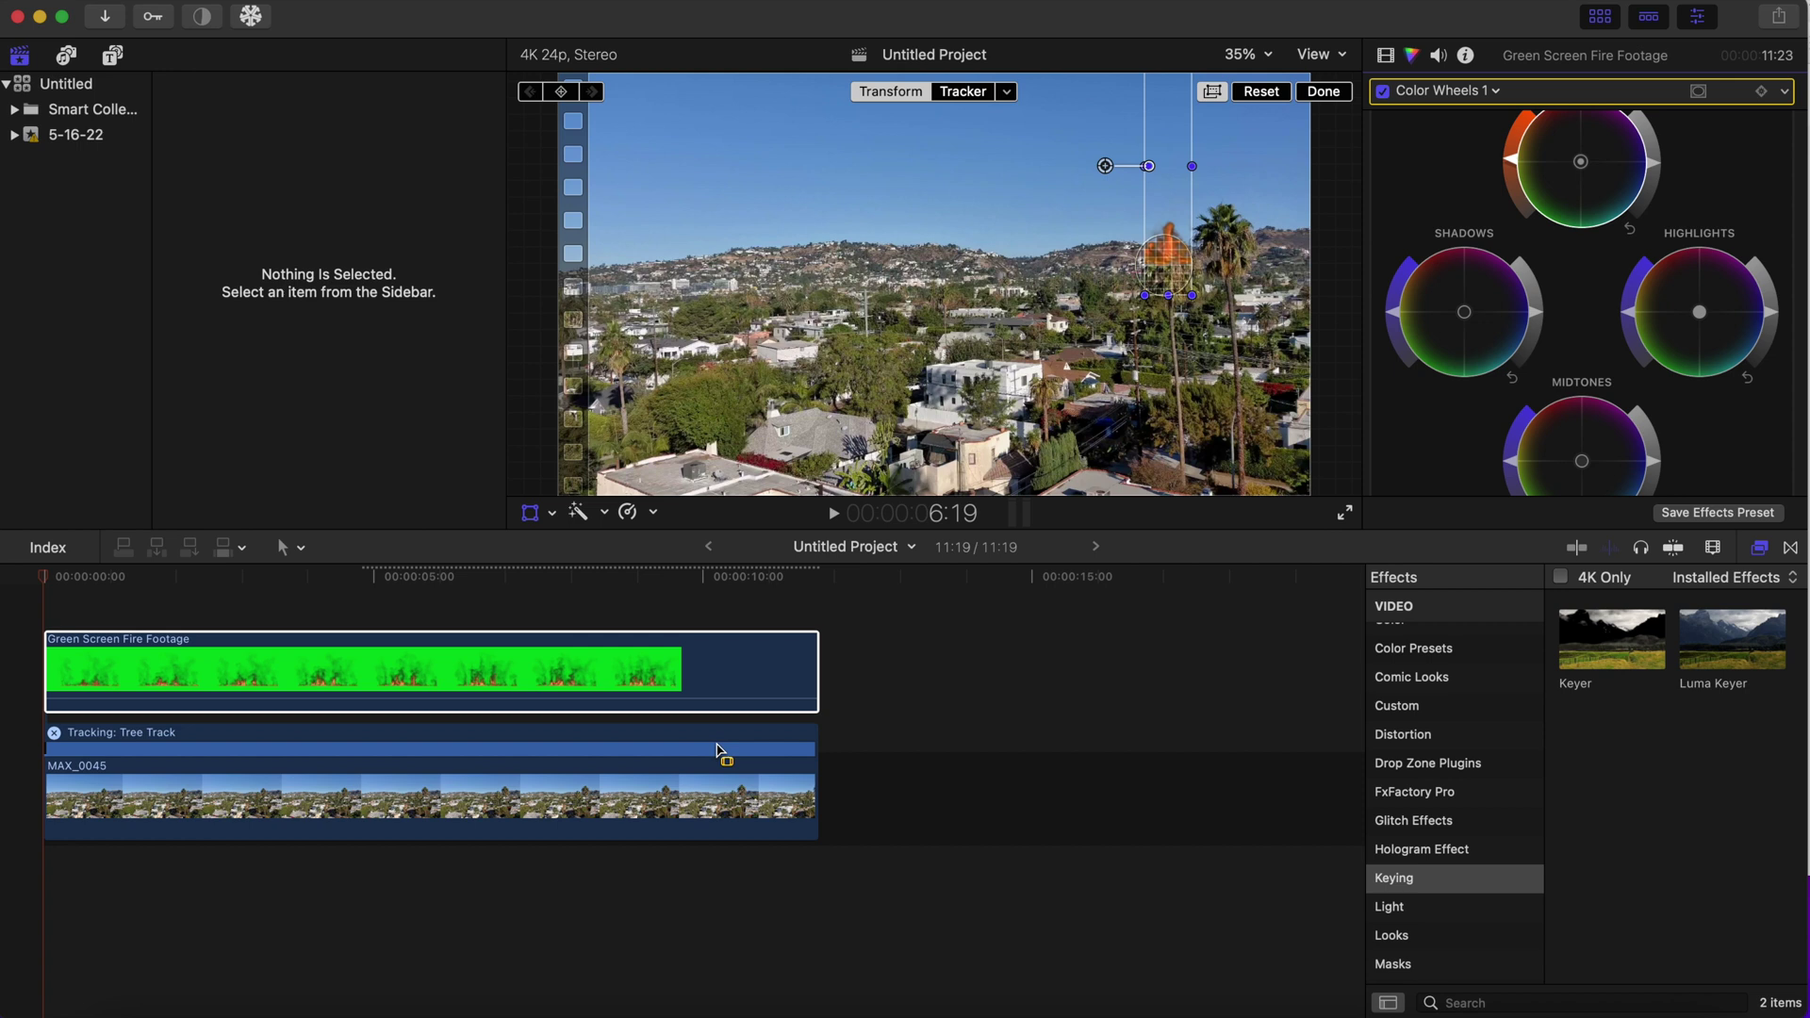
Find the Heat effect among all video effects and apply it to the MAX_0045 clip.
{"action": "scroll", "coordinate": [1532, 758], "scroll_direction": "up", "scroll_amount": 5}
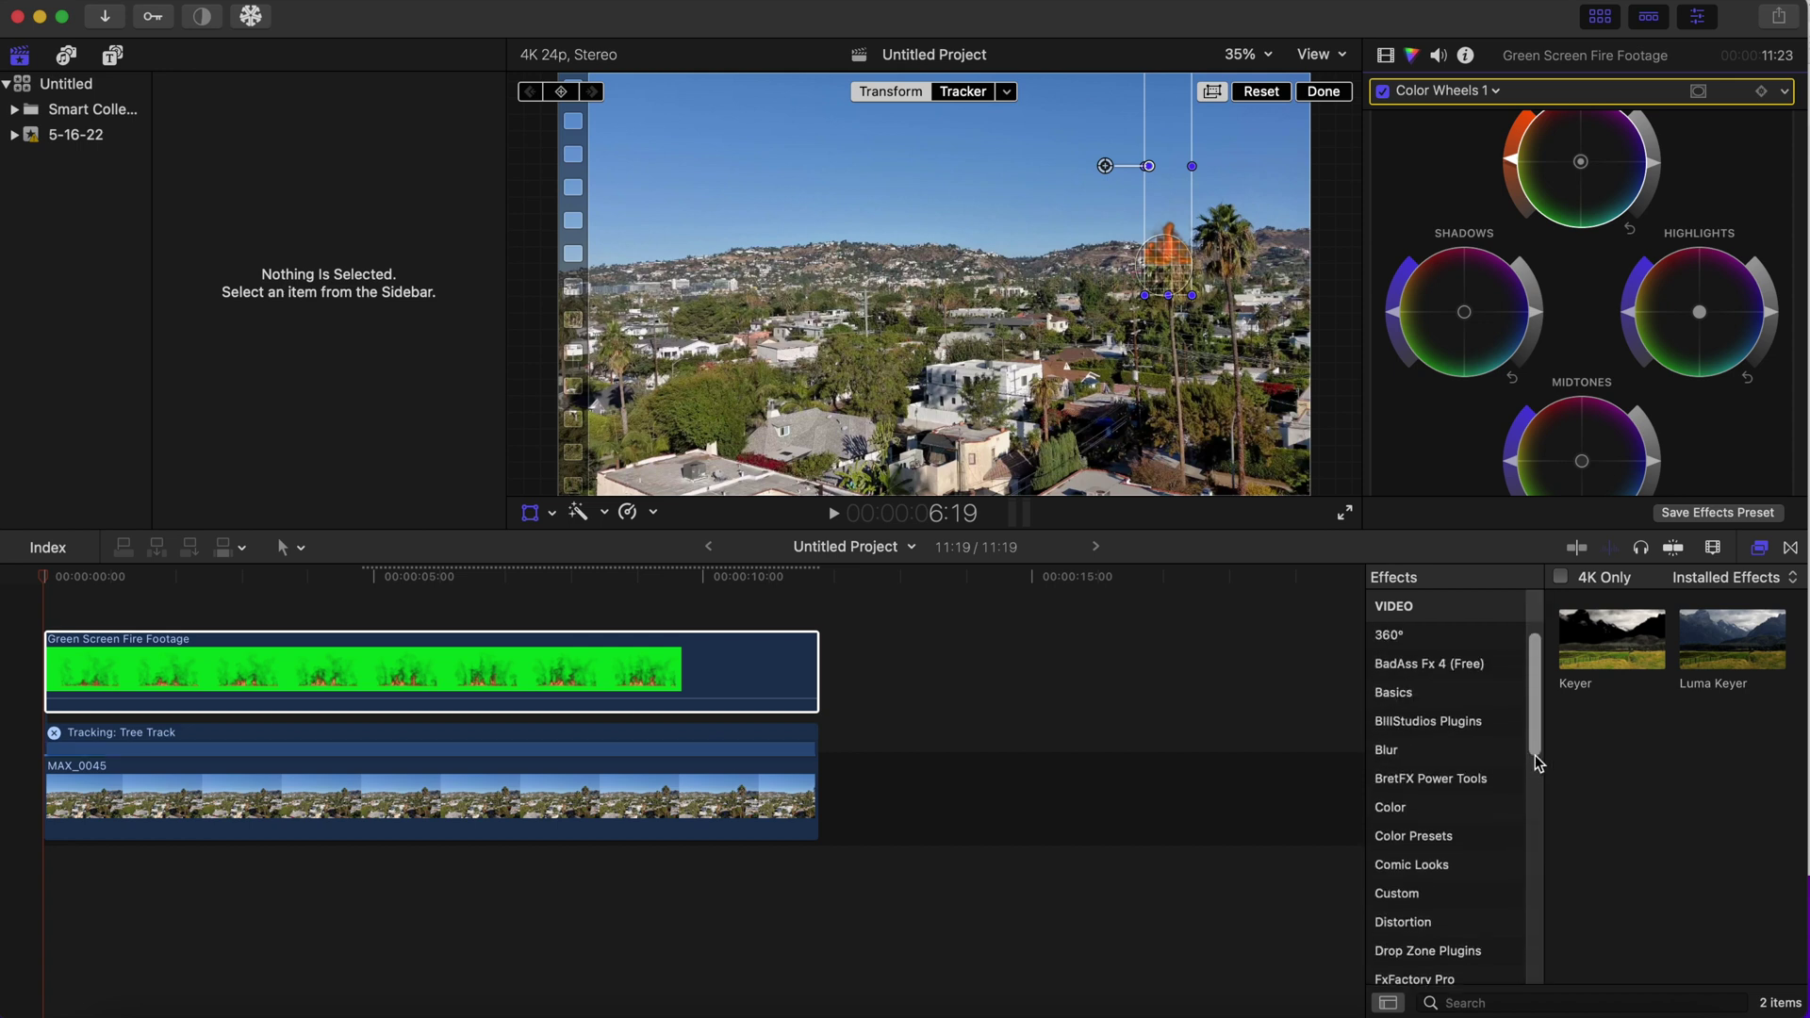
{"action": "scroll", "coordinate": [1430, 757], "scroll_direction": "up", "scroll_amount": 3}
{"action": "left_click", "coordinate": [1423, 690]}
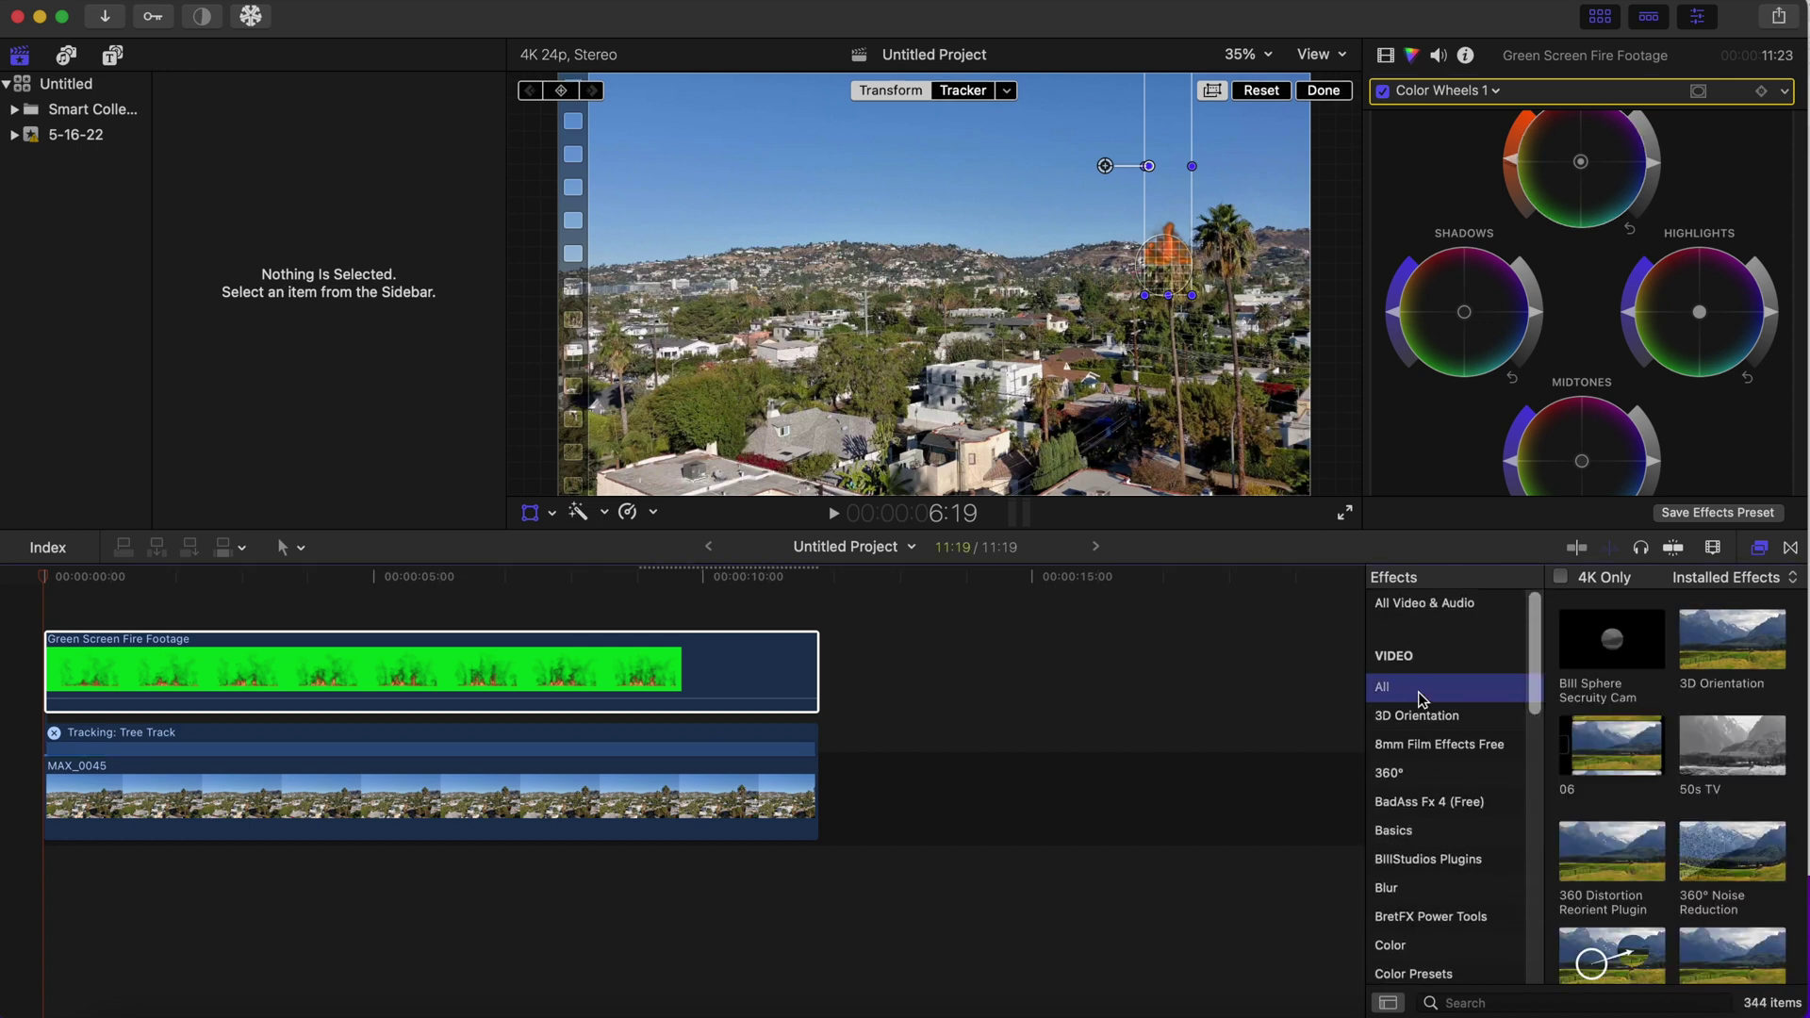
{"action": "left_click", "coordinate": [1487, 1002]}
{"action": "type", "text": "heat"}
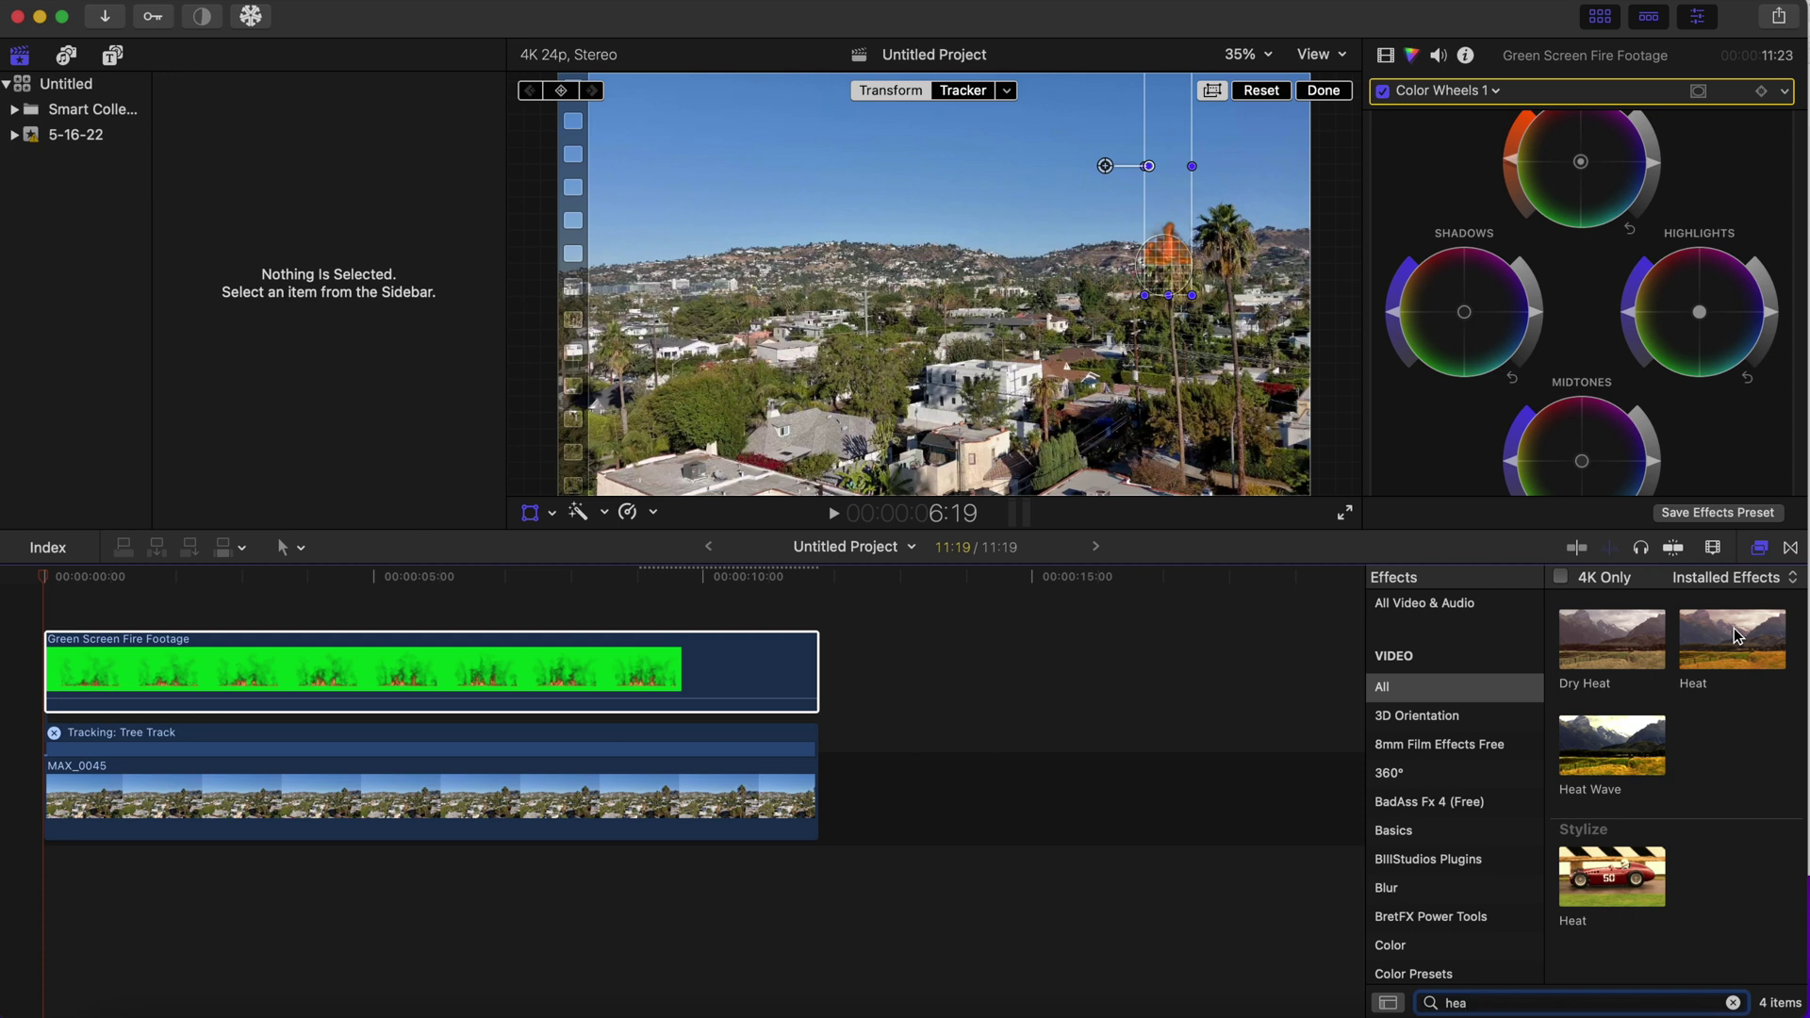
{"action": "left_click_drag", "start_coordinate": [1727, 628], "coordinate": [525, 818]}
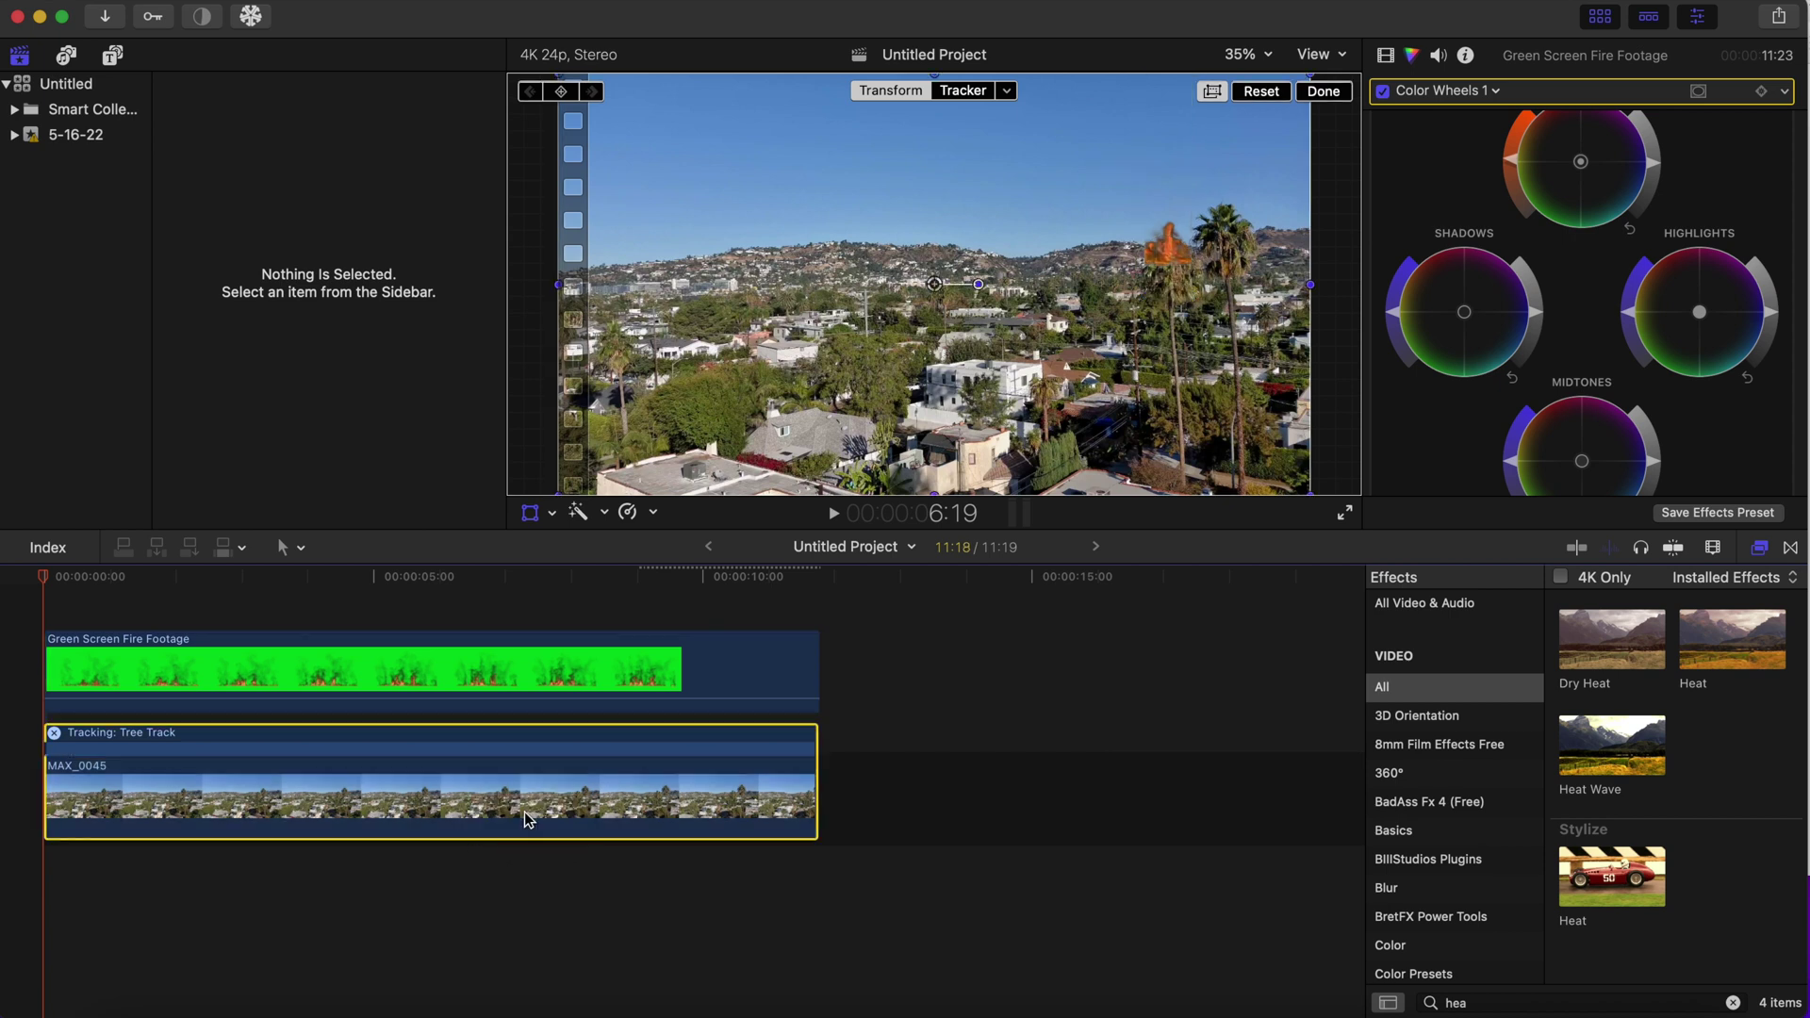
{"action": "left_click", "coordinate": [557, 800]}
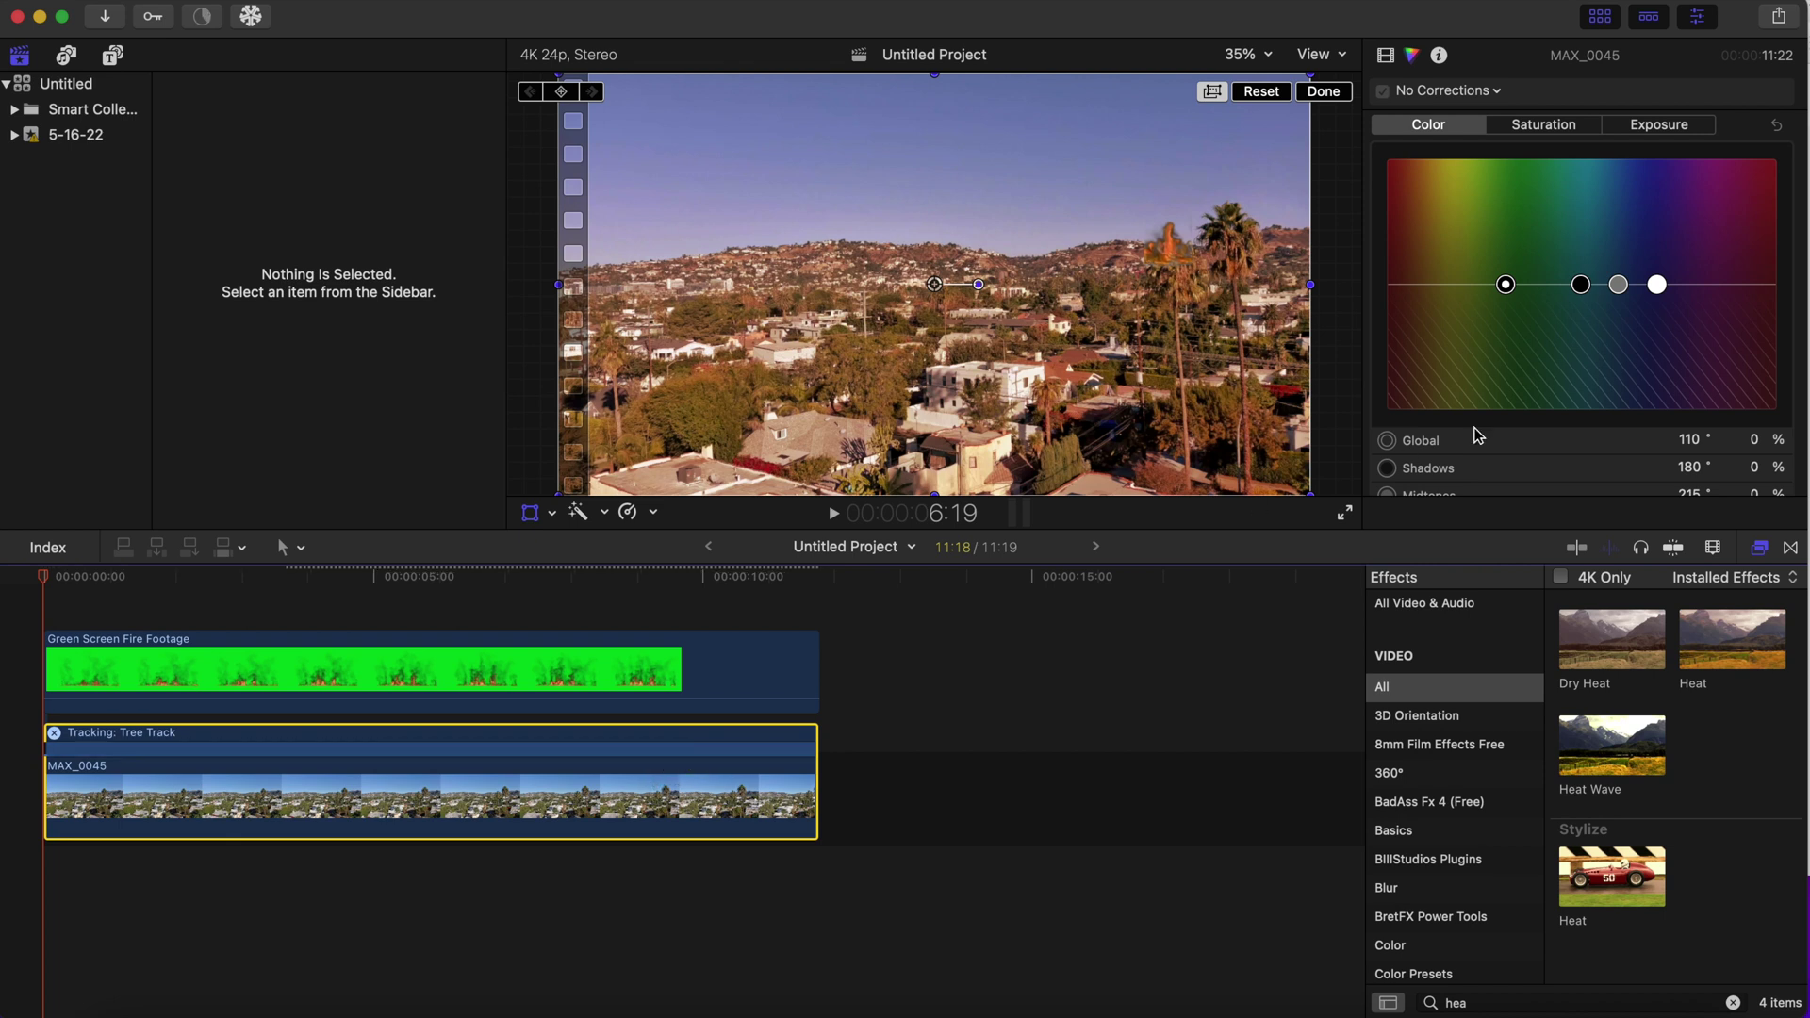
Add a shape mask to the Heat effect on MAX_0045 and leave the Transform controls to show the mask outline.
{"action": "left_click", "coordinate": [1385, 56]}
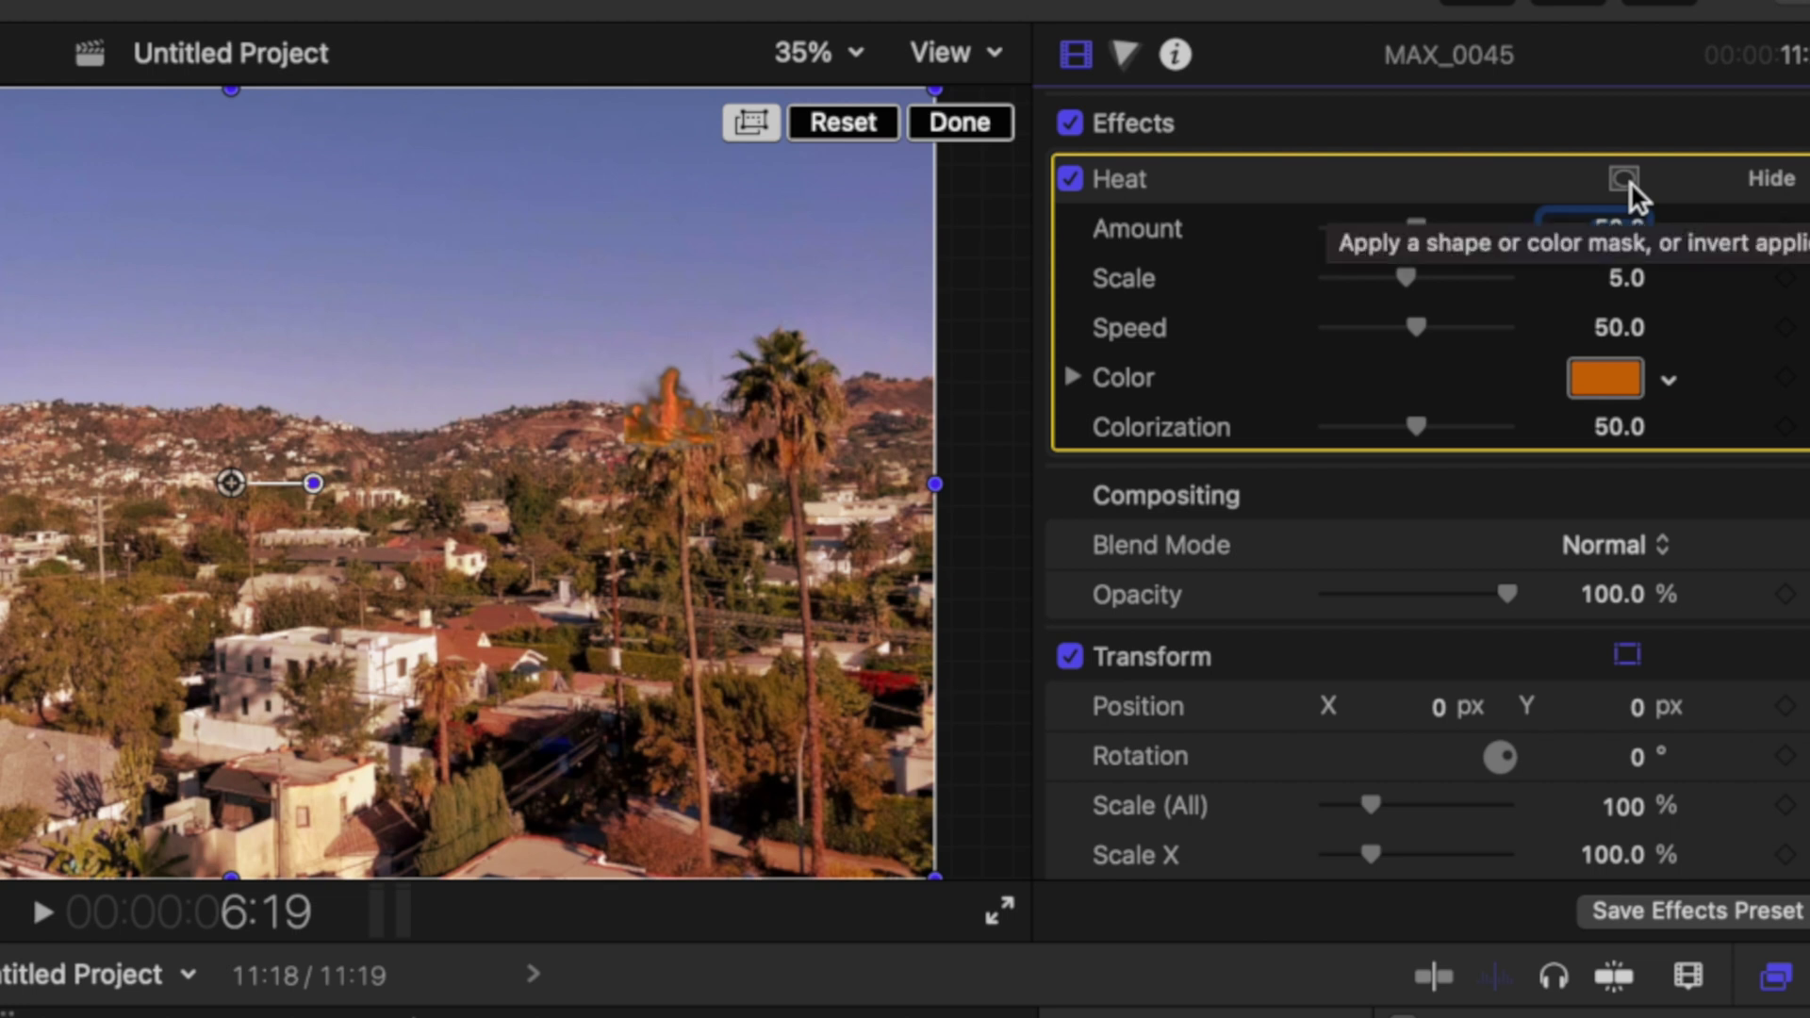
{"action": "left_click", "coordinate": [1628, 181]}
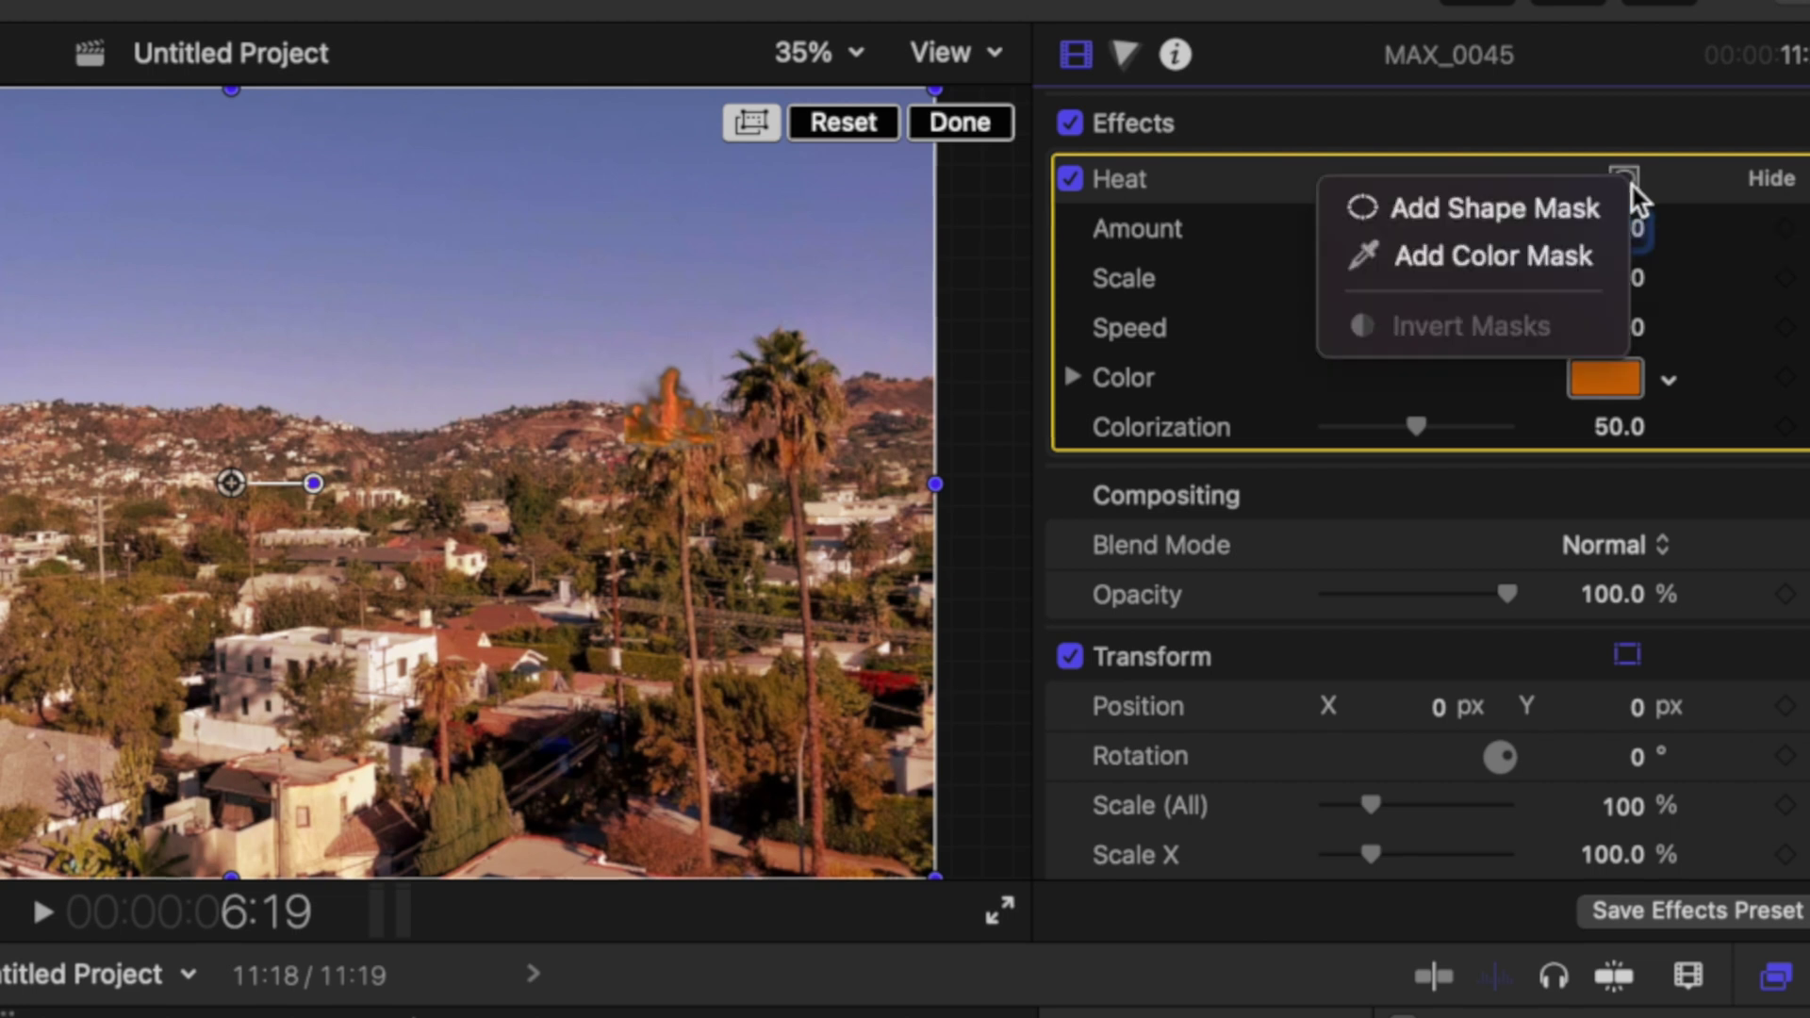
{"action": "left_click", "coordinate": [1581, 209]}
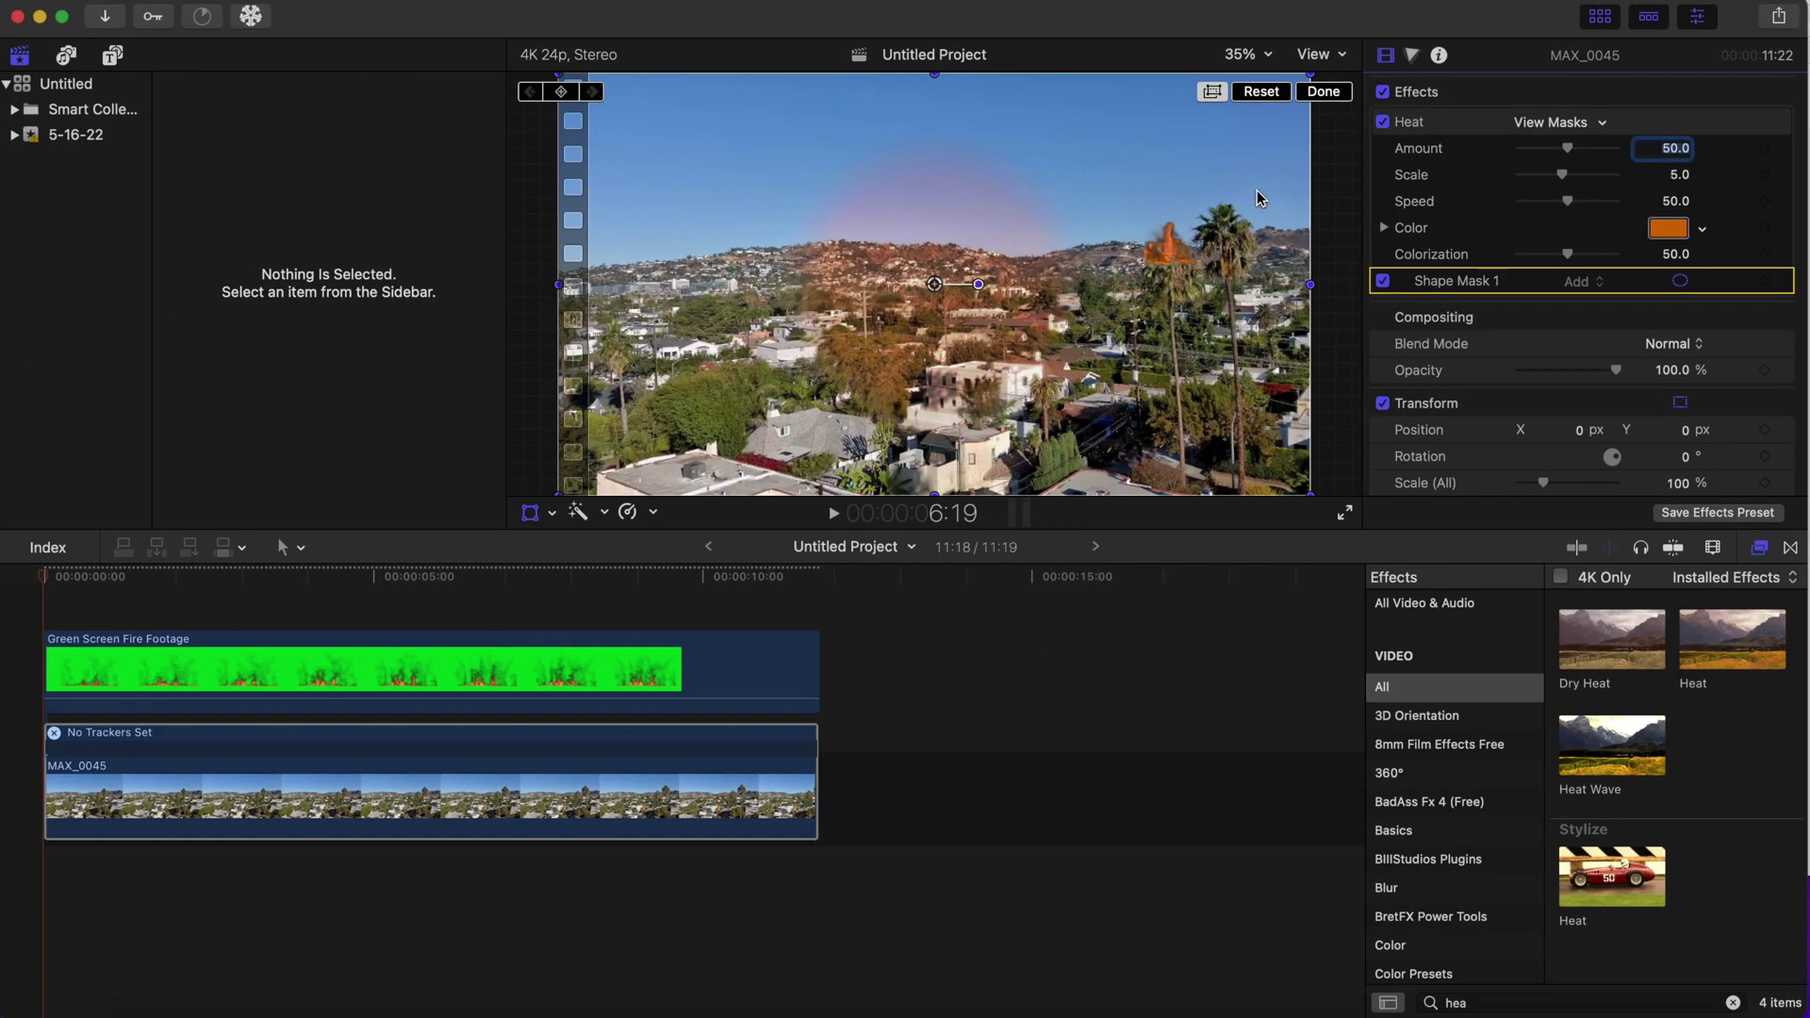
{"action": "left_click", "coordinate": [1324, 94]}
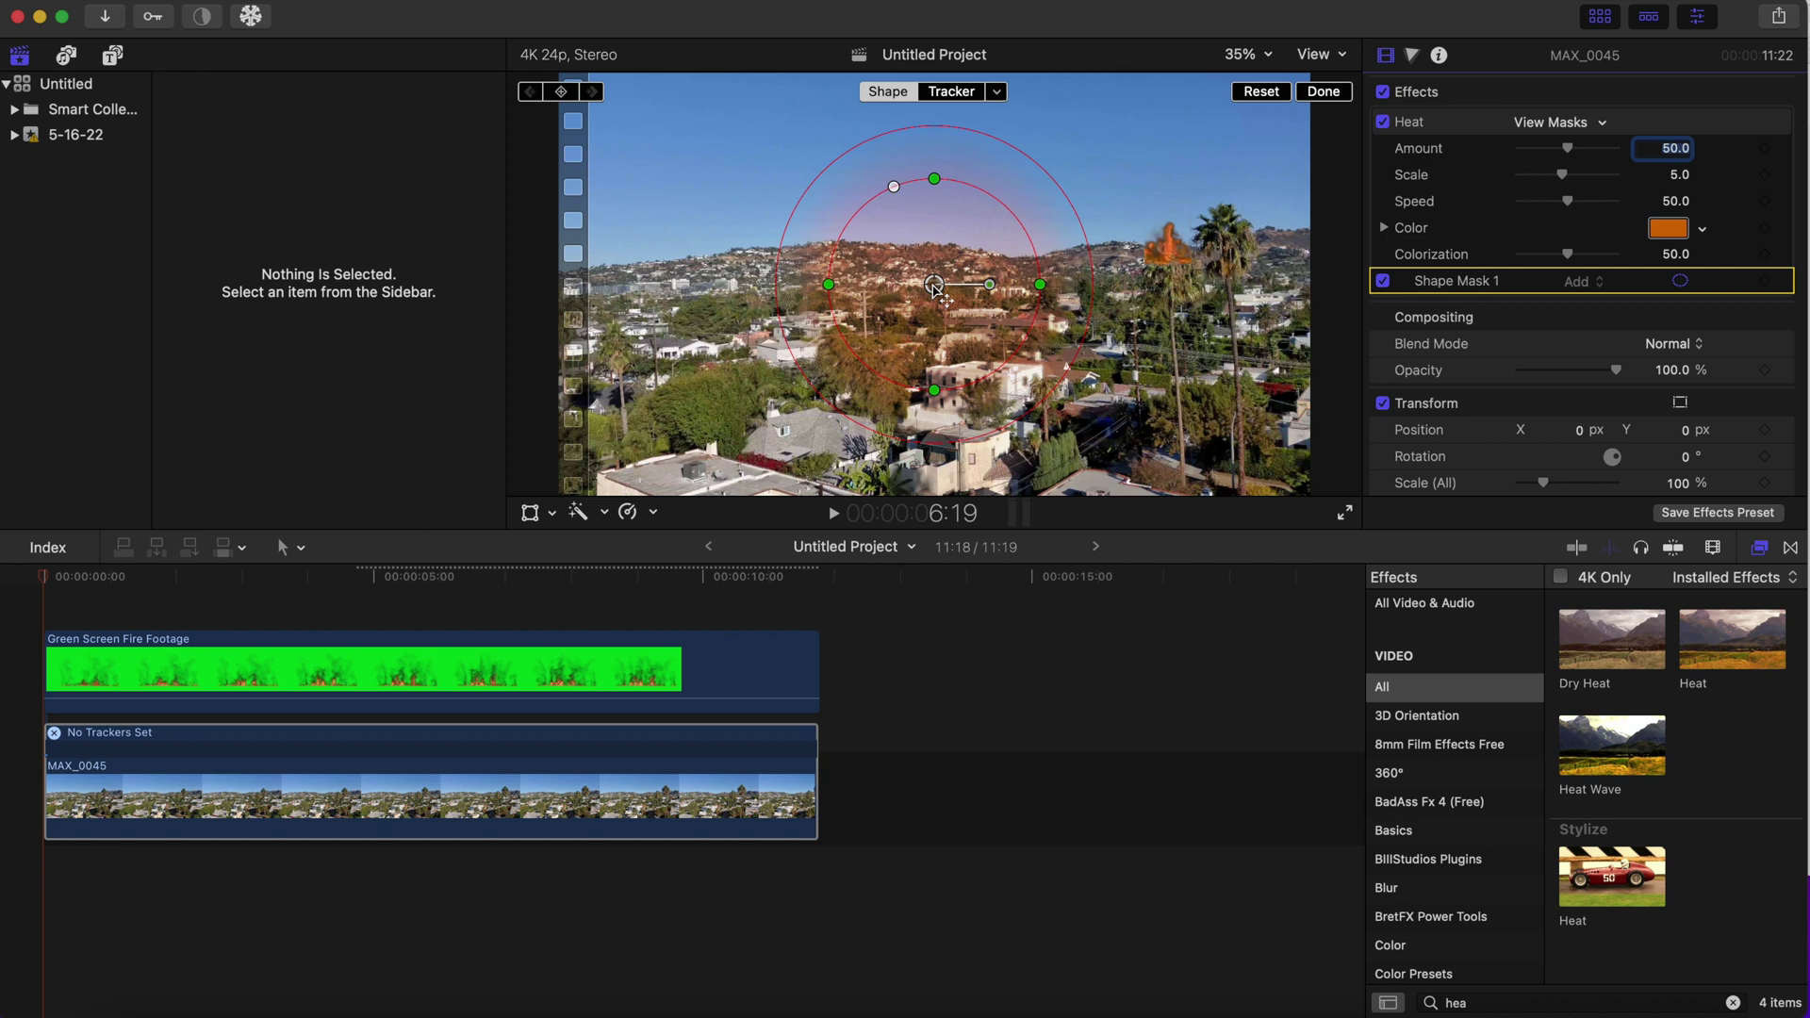
Attach the Heat effect's shape mask to the Tree Track tracker.
{"action": "left_click", "coordinate": [999, 91]}
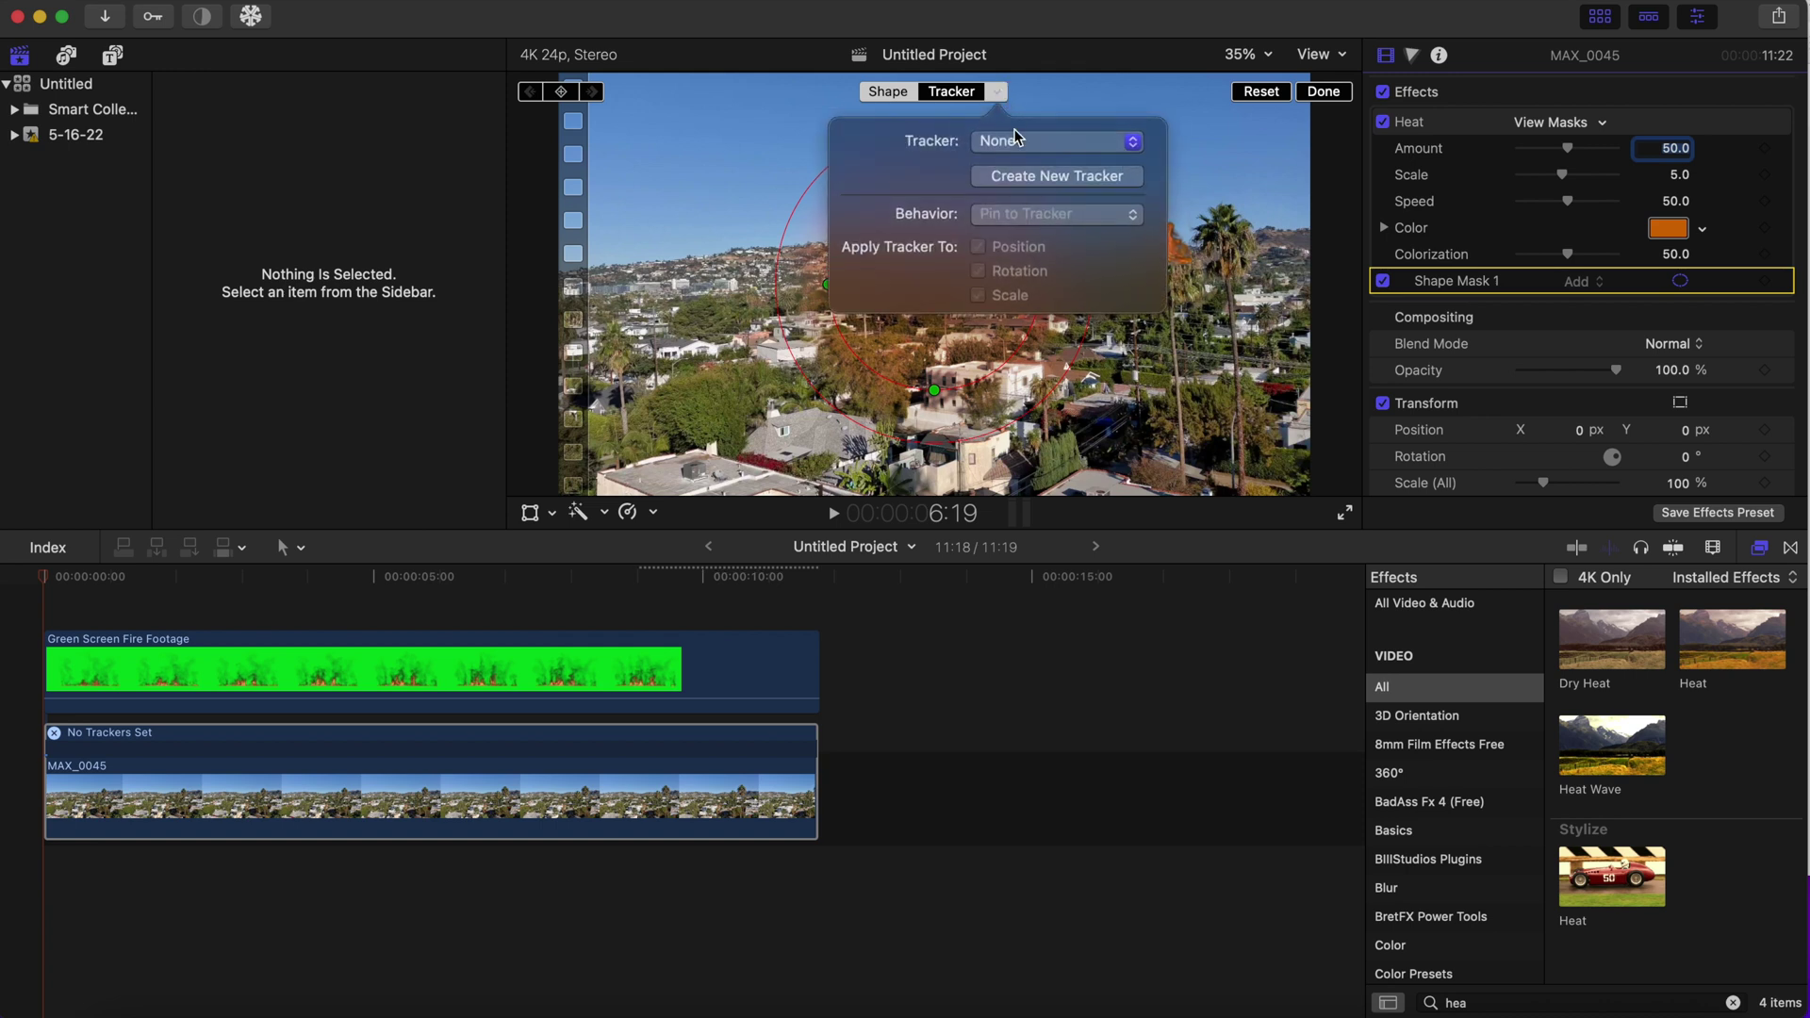
{"action": "left_click", "coordinate": [1031, 137]}
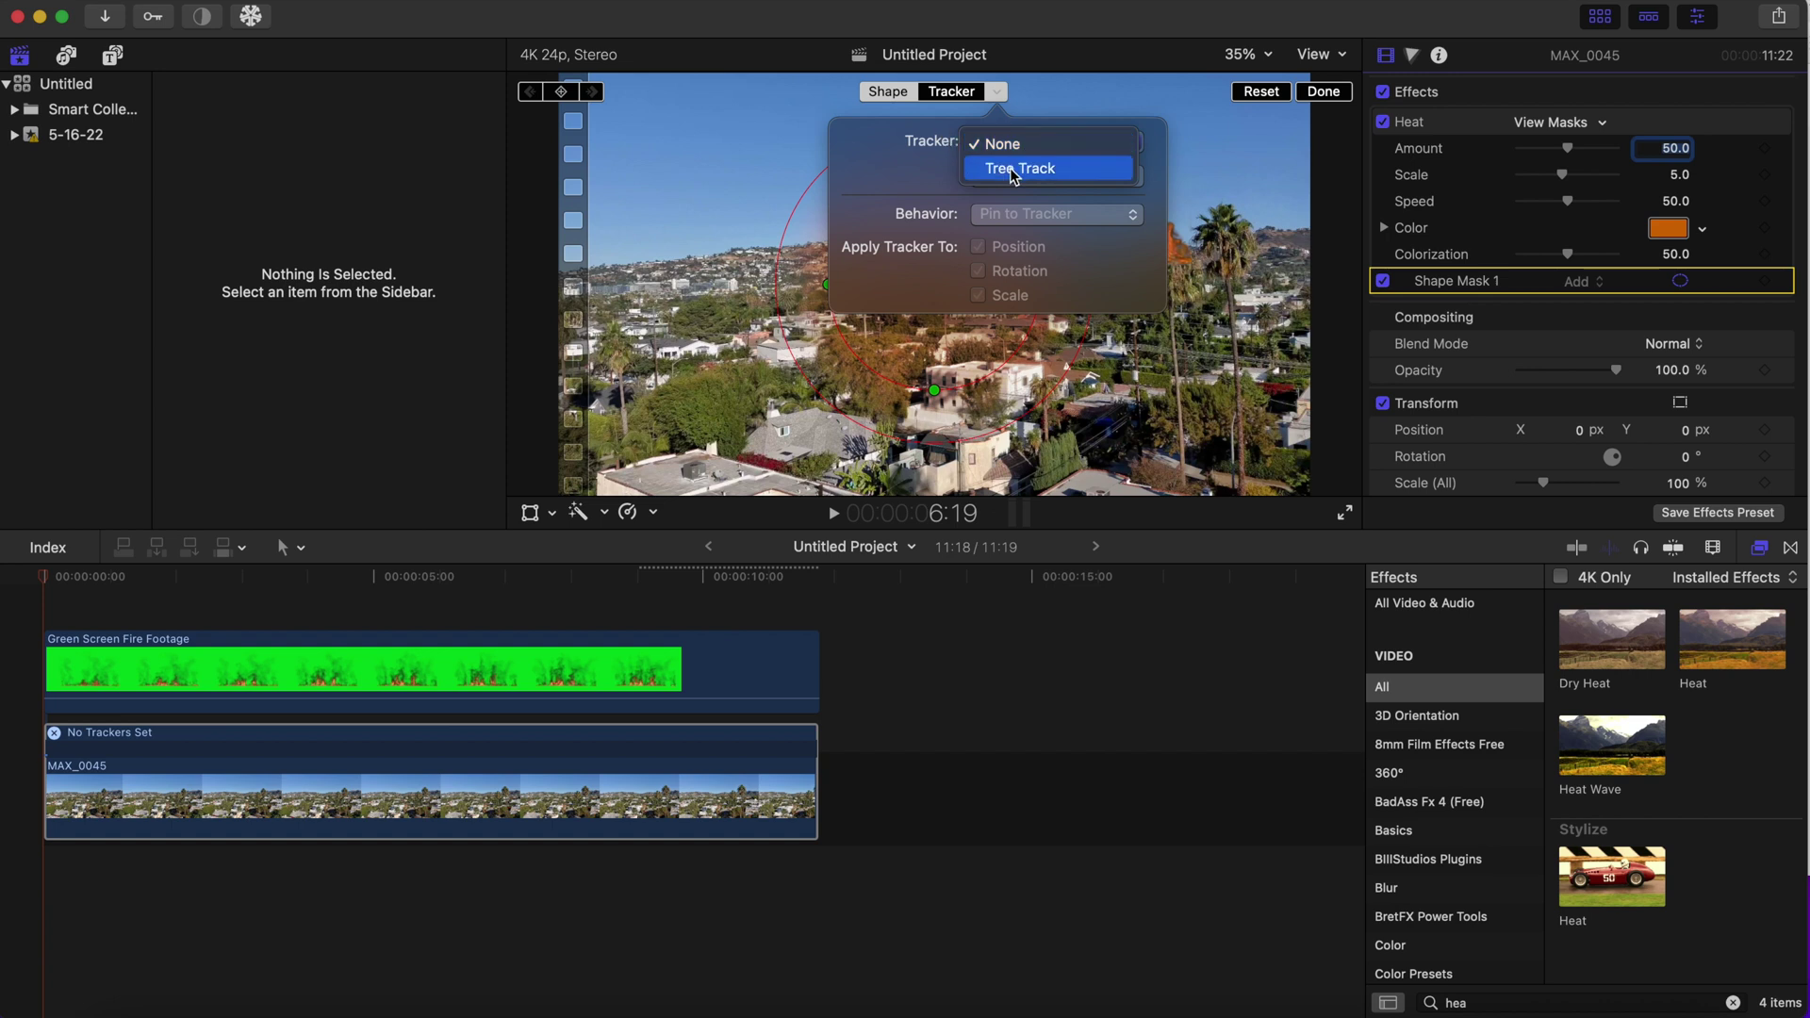
{"action": "left_click", "coordinate": [1009, 167]}
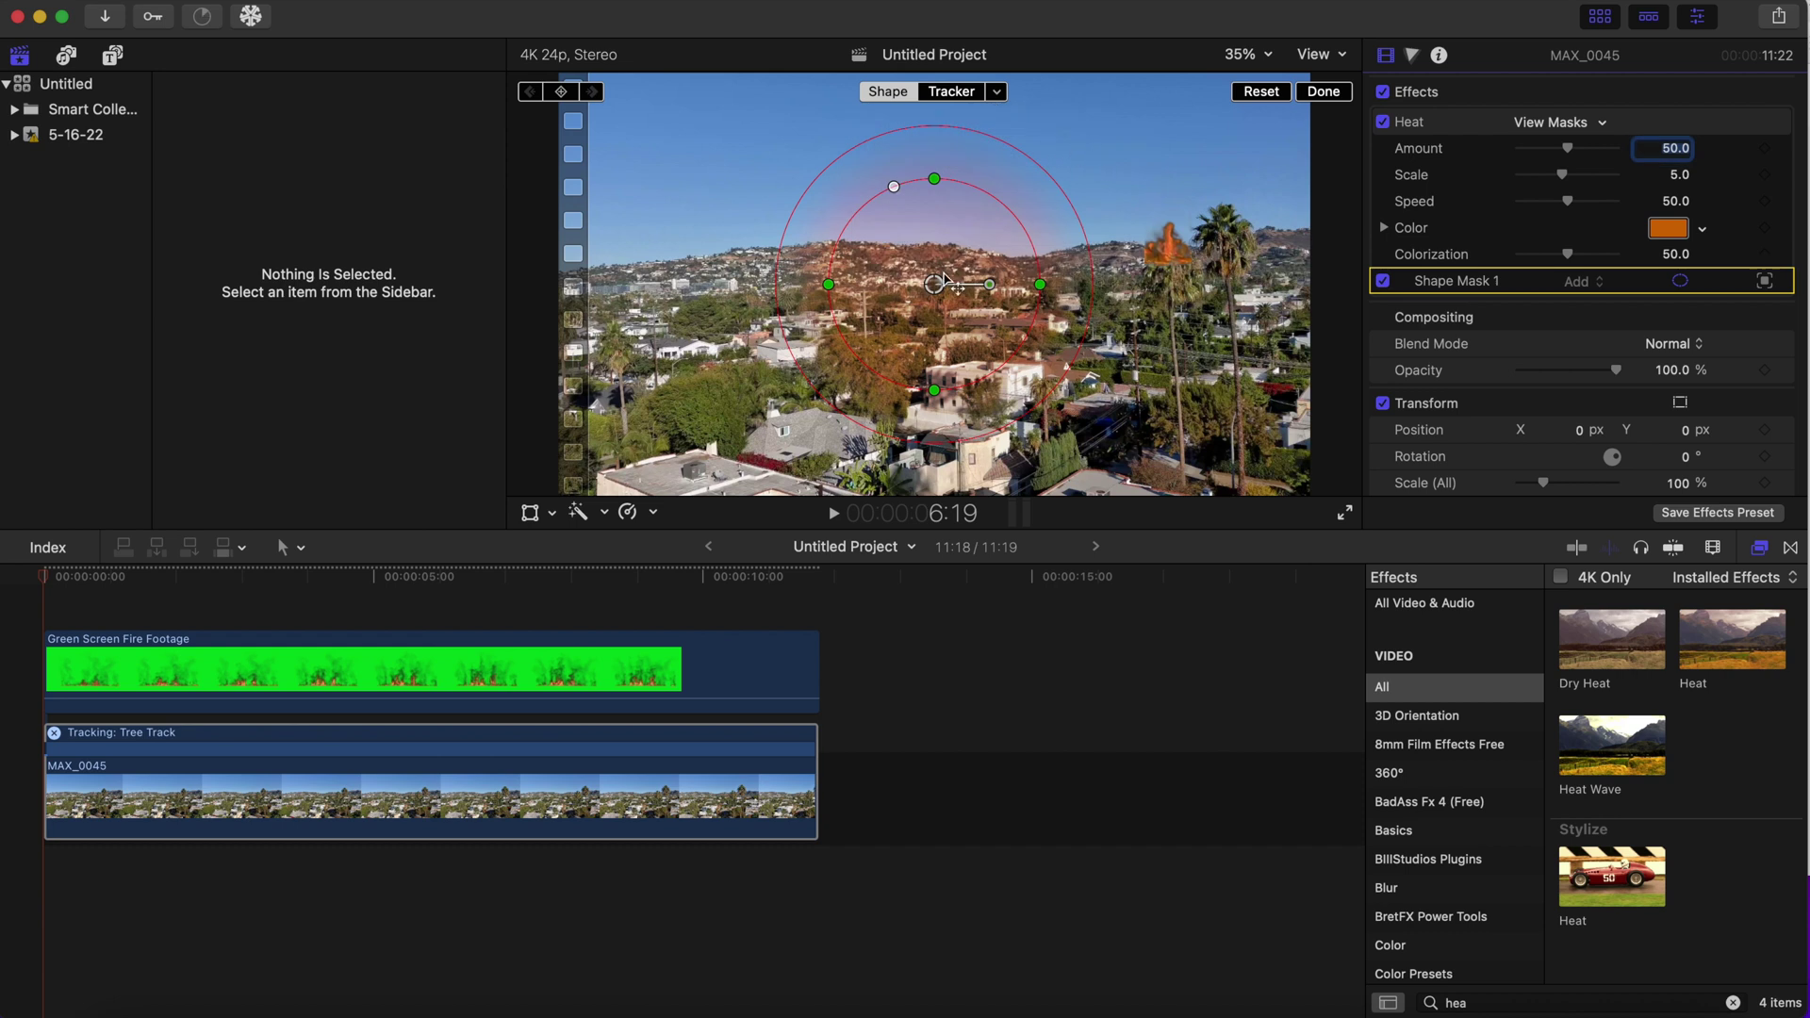
Shrink the Heat effect's shape mask and center it on the burning palm tree's crown.
{"action": "left_click", "coordinate": [899, 196]}
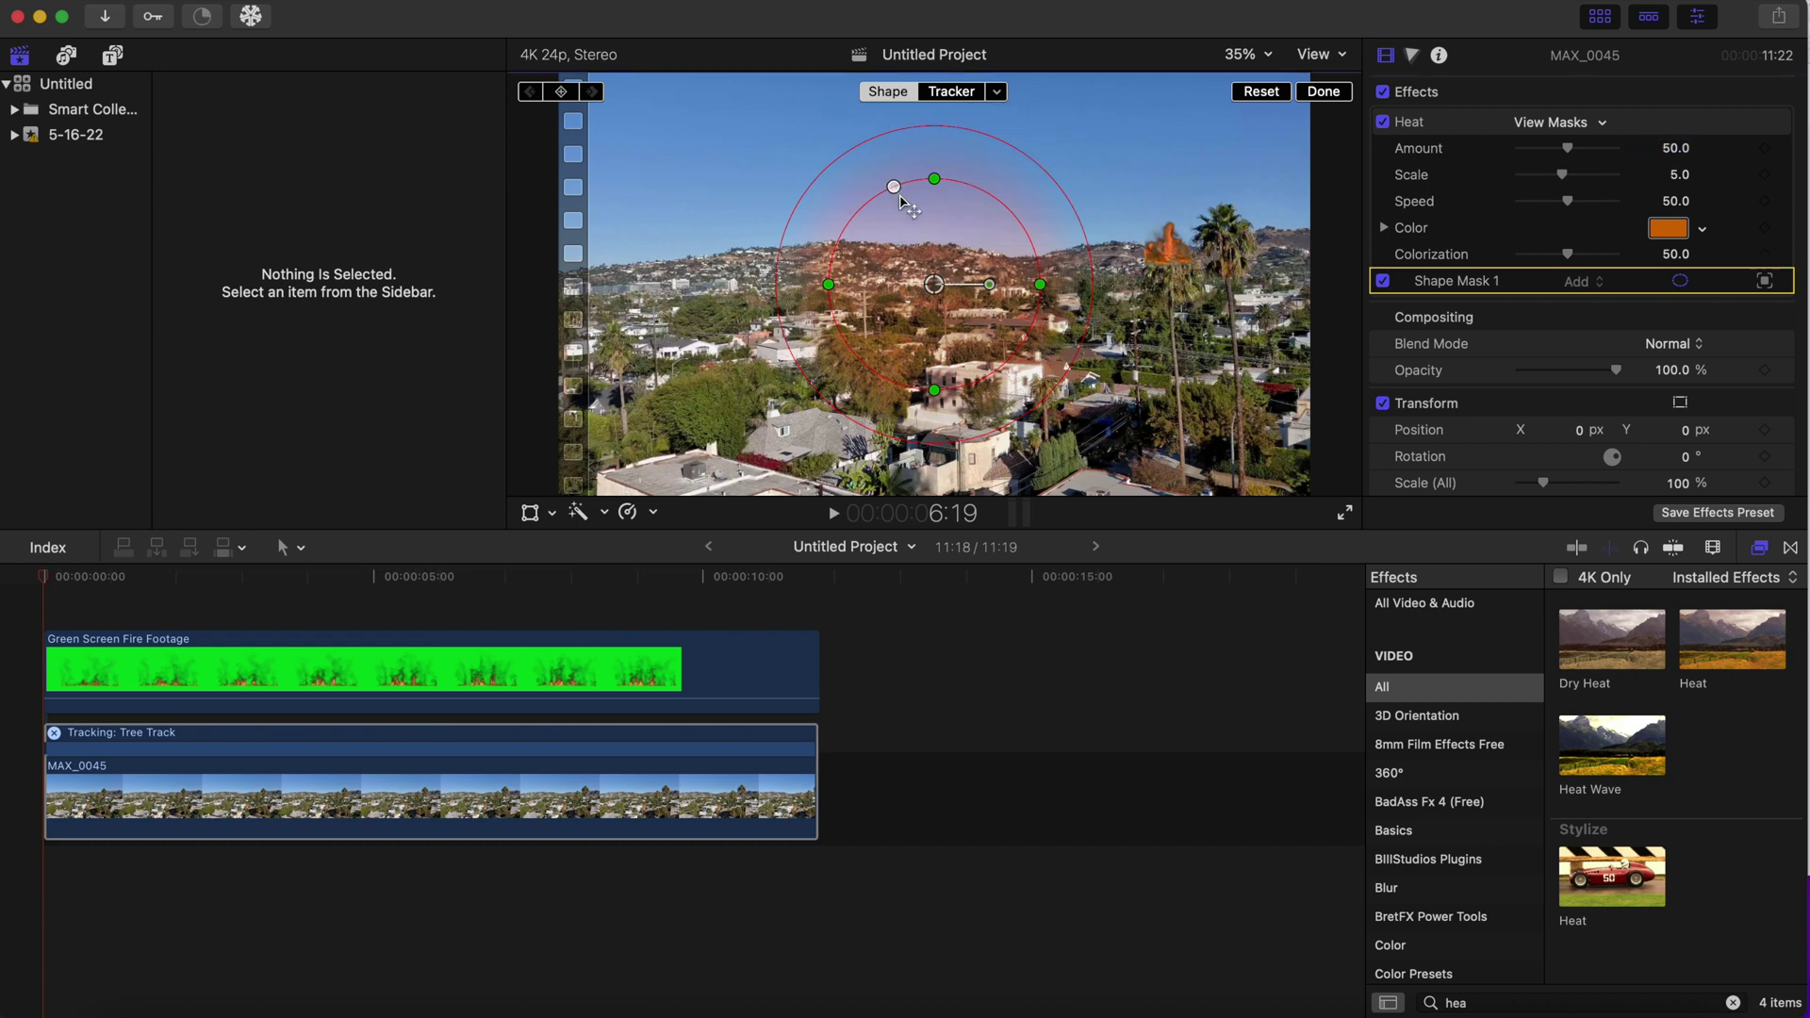
{"action": "left_click_drag", "start_coordinate": [934, 178], "coordinate": [952, 235]}
{"action": "left_click_drag", "start_coordinate": [832, 287], "coordinate": [1170, 255]}
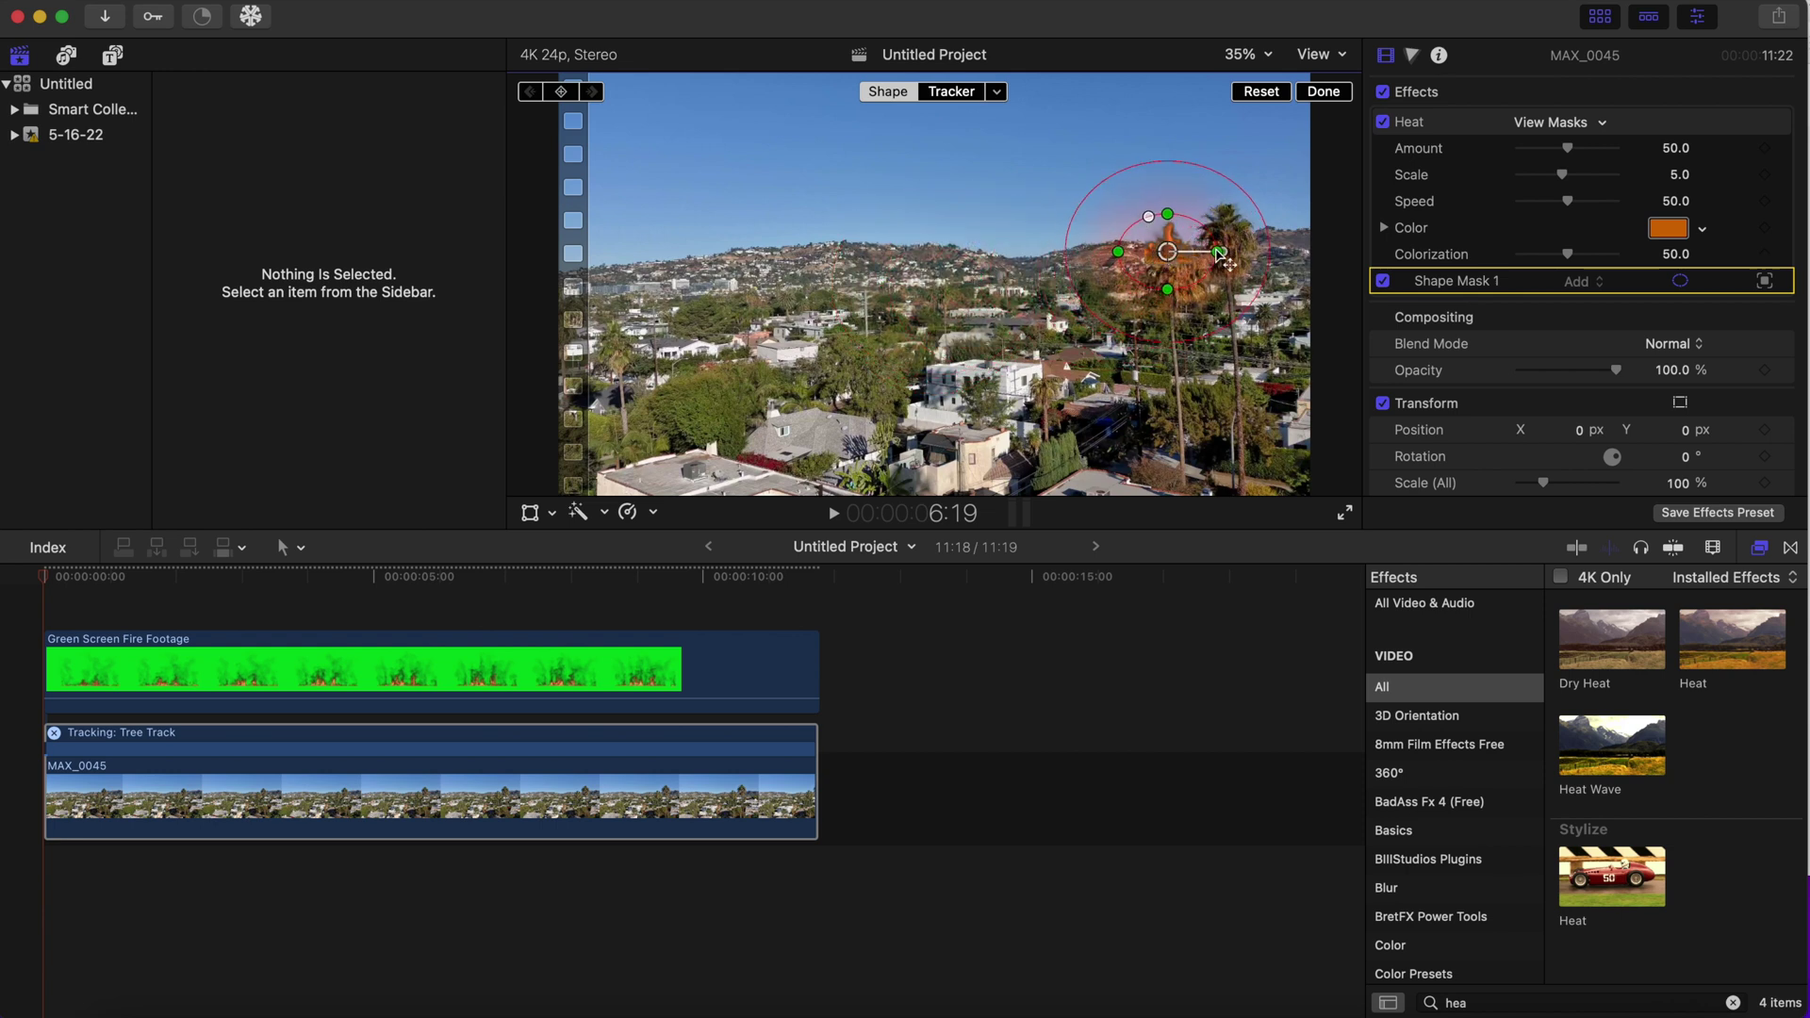
{"action": "left_click_drag", "start_coordinate": [1224, 254], "coordinate": [1168, 222]}
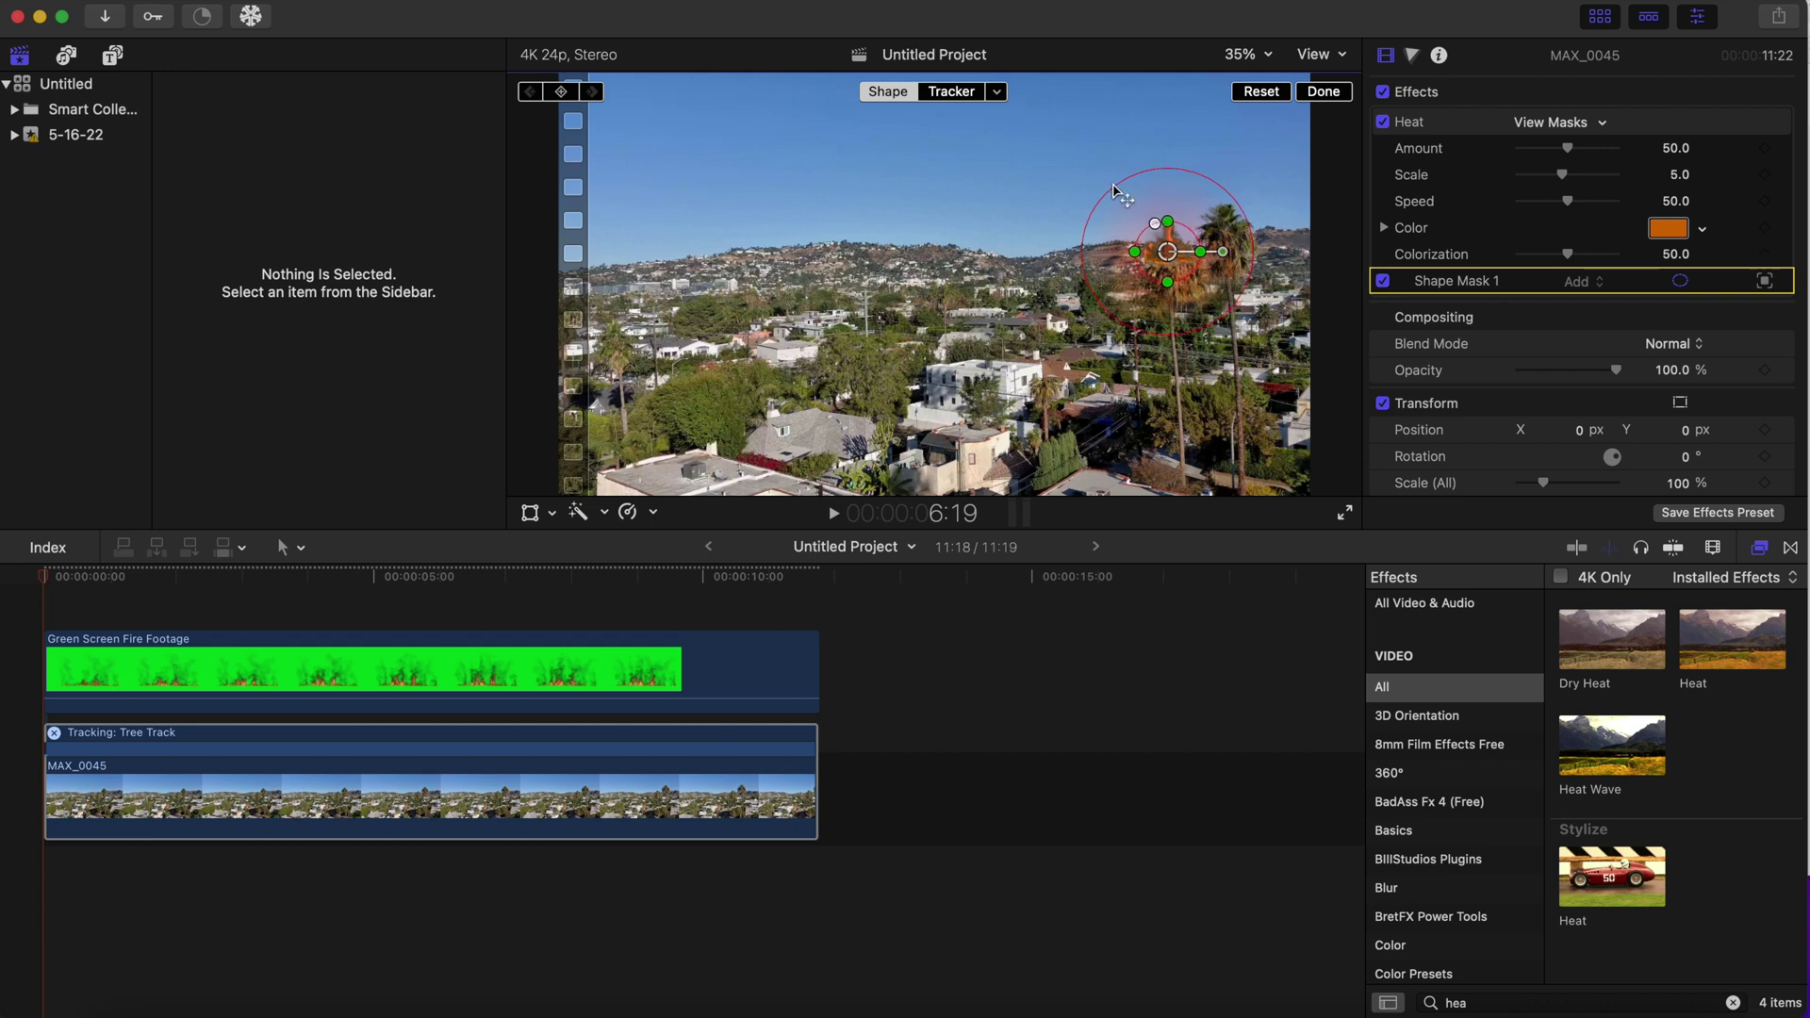
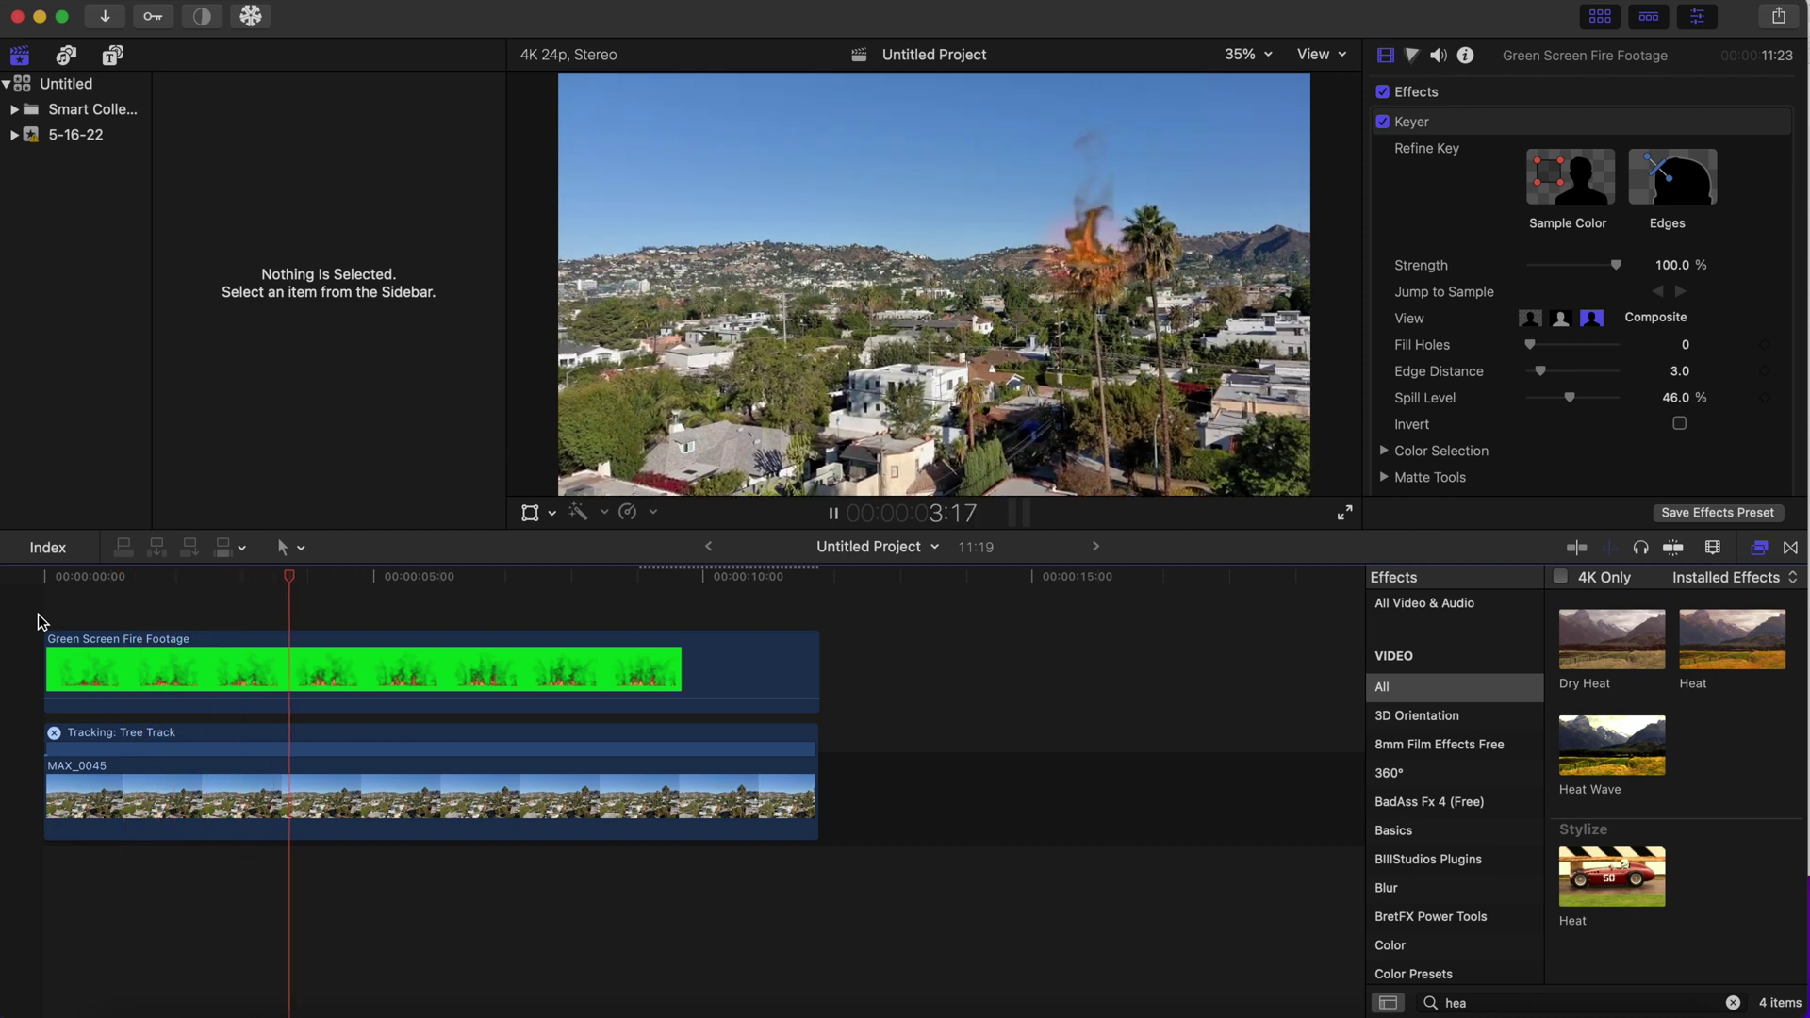
Shift the Green Screen Fire Footage onto the tracked palm tree's crown at 5:15 and play back the result.
{"action": "key", "text": "space"}
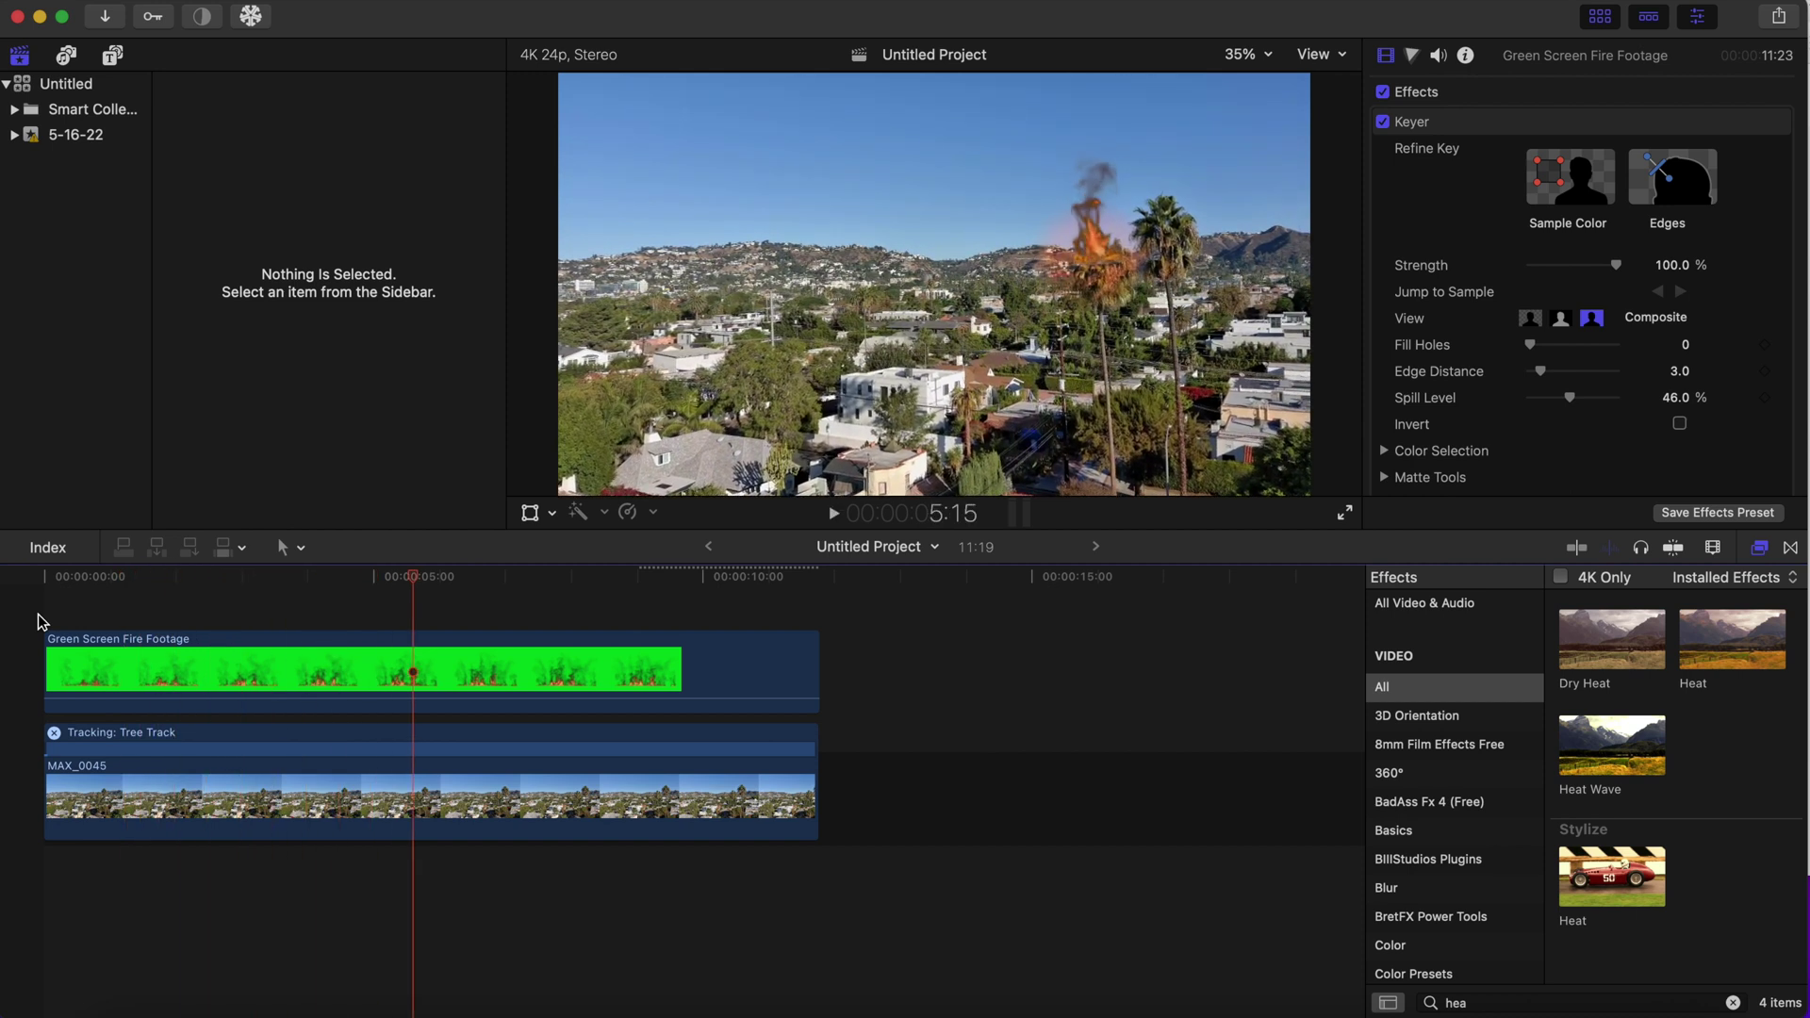
{"action": "left_click", "coordinate": [56, 664]}
{"action": "scroll", "coordinate": [1447, 459], "scroll_direction": "down", "scroll_amount": 15}
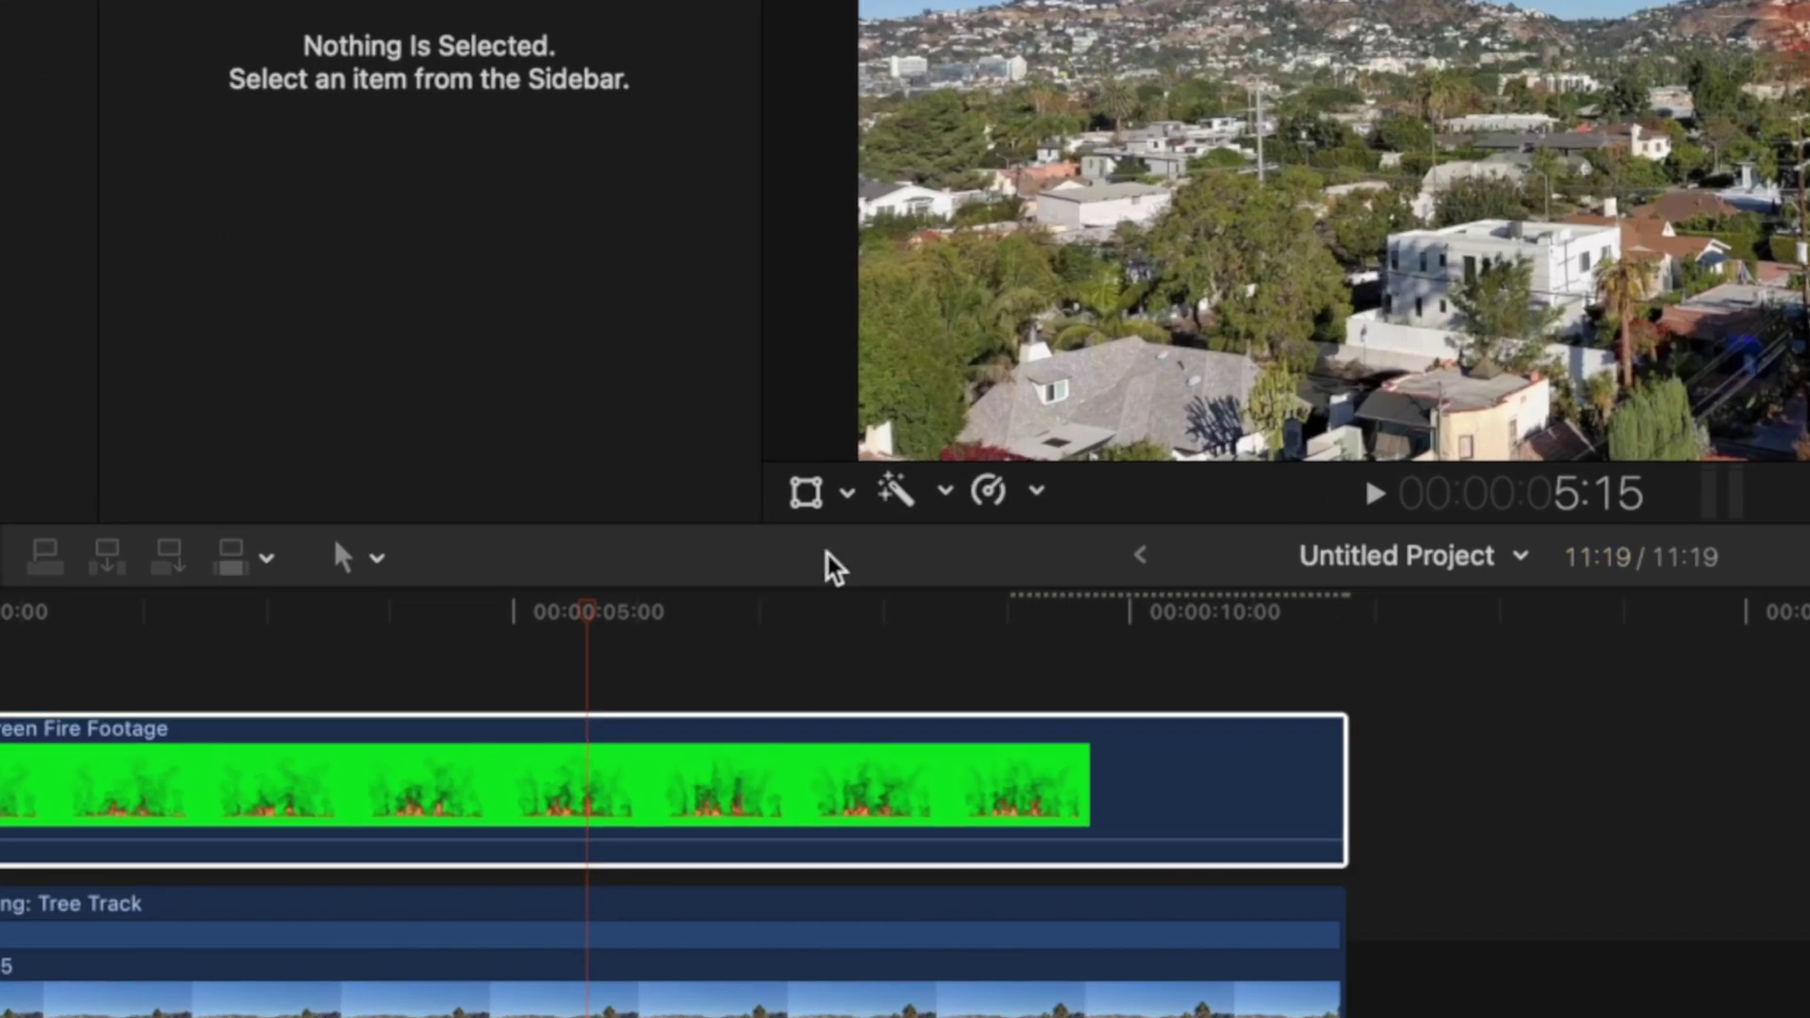
{"action": "left_click", "coordinate": [806, 491]}
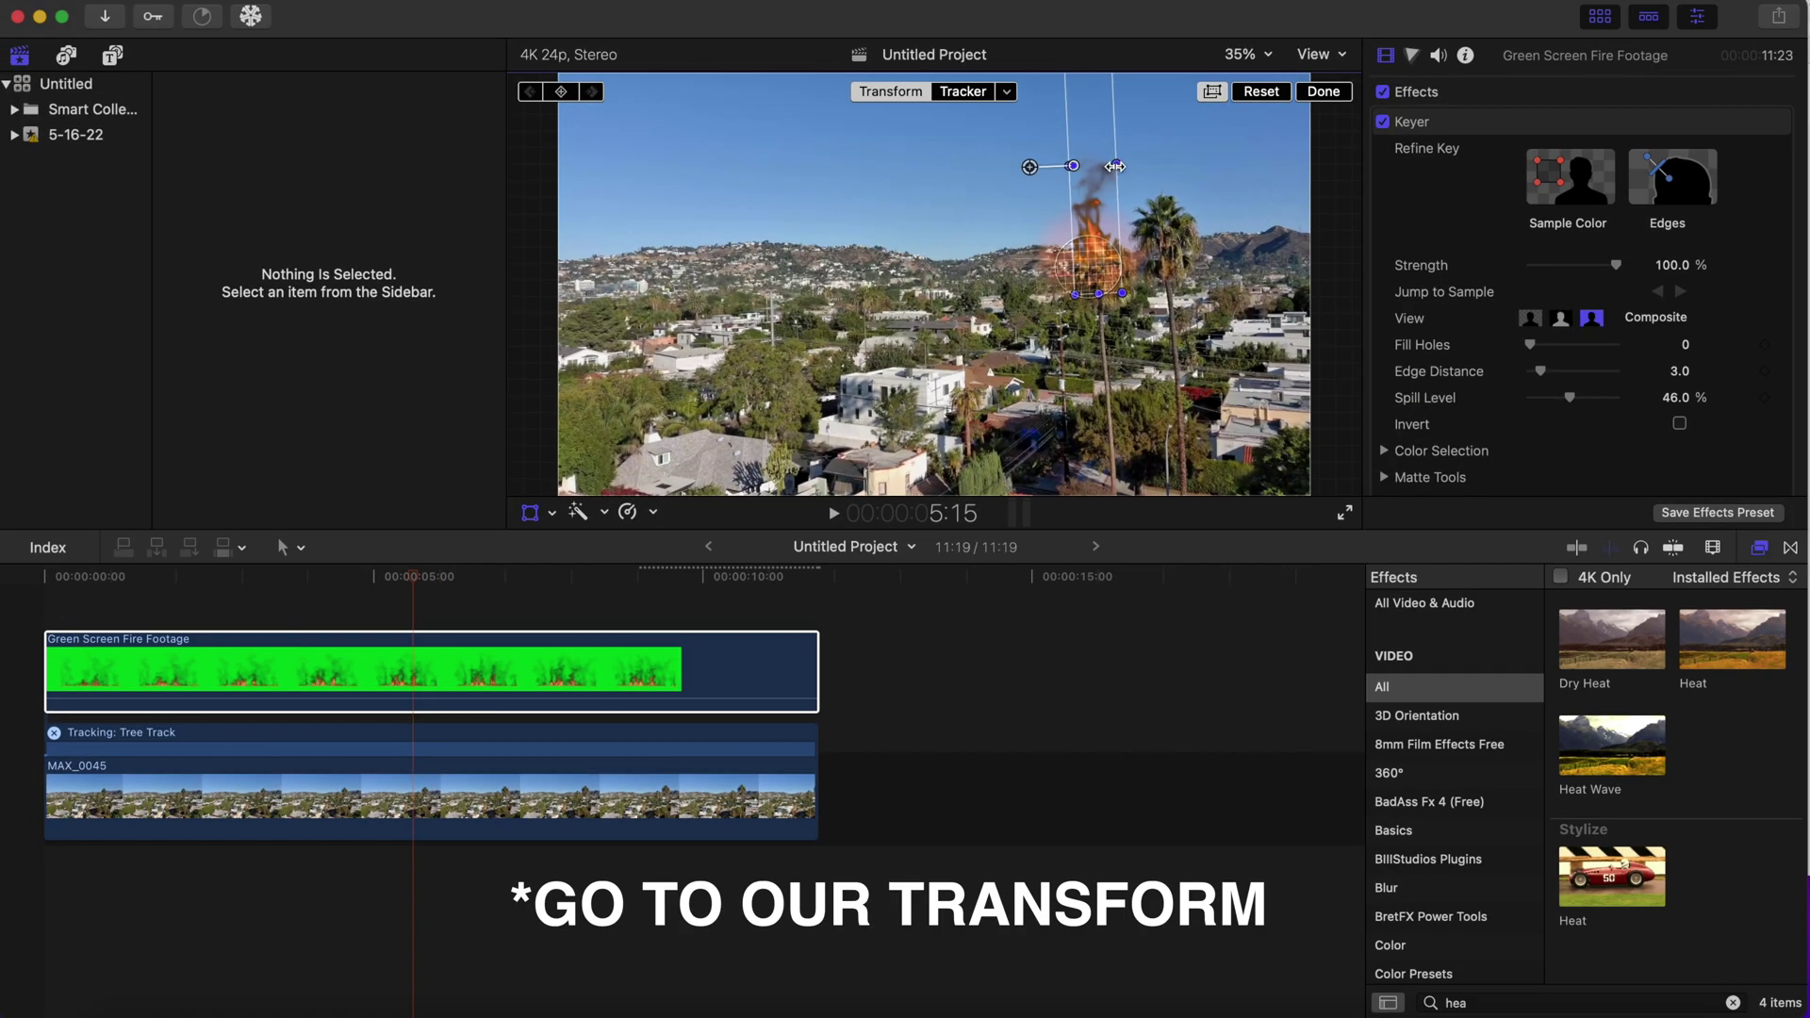
{"action": "left_click_drag", "start_coordinate": [1075, 169], "coordinate": [1102, 190]}
{"action": "left_click", "coordinate": [41, 608]}
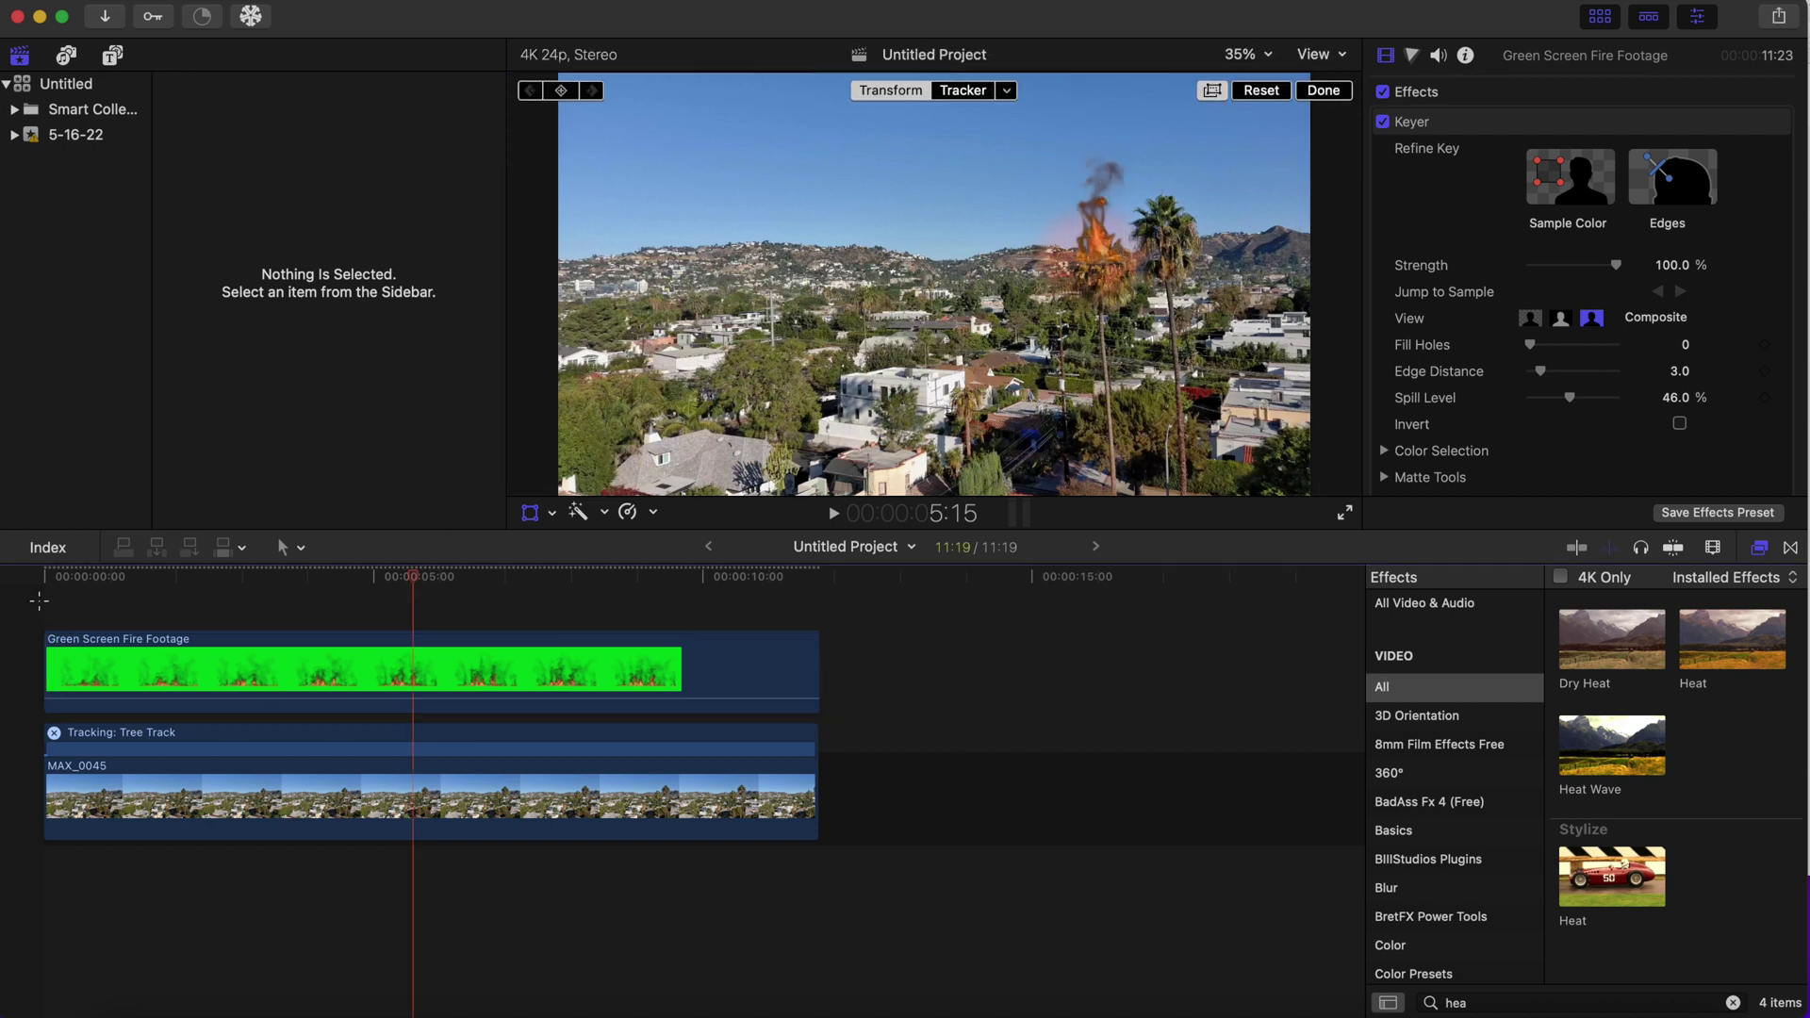
{"action": "key", "text": "space"}
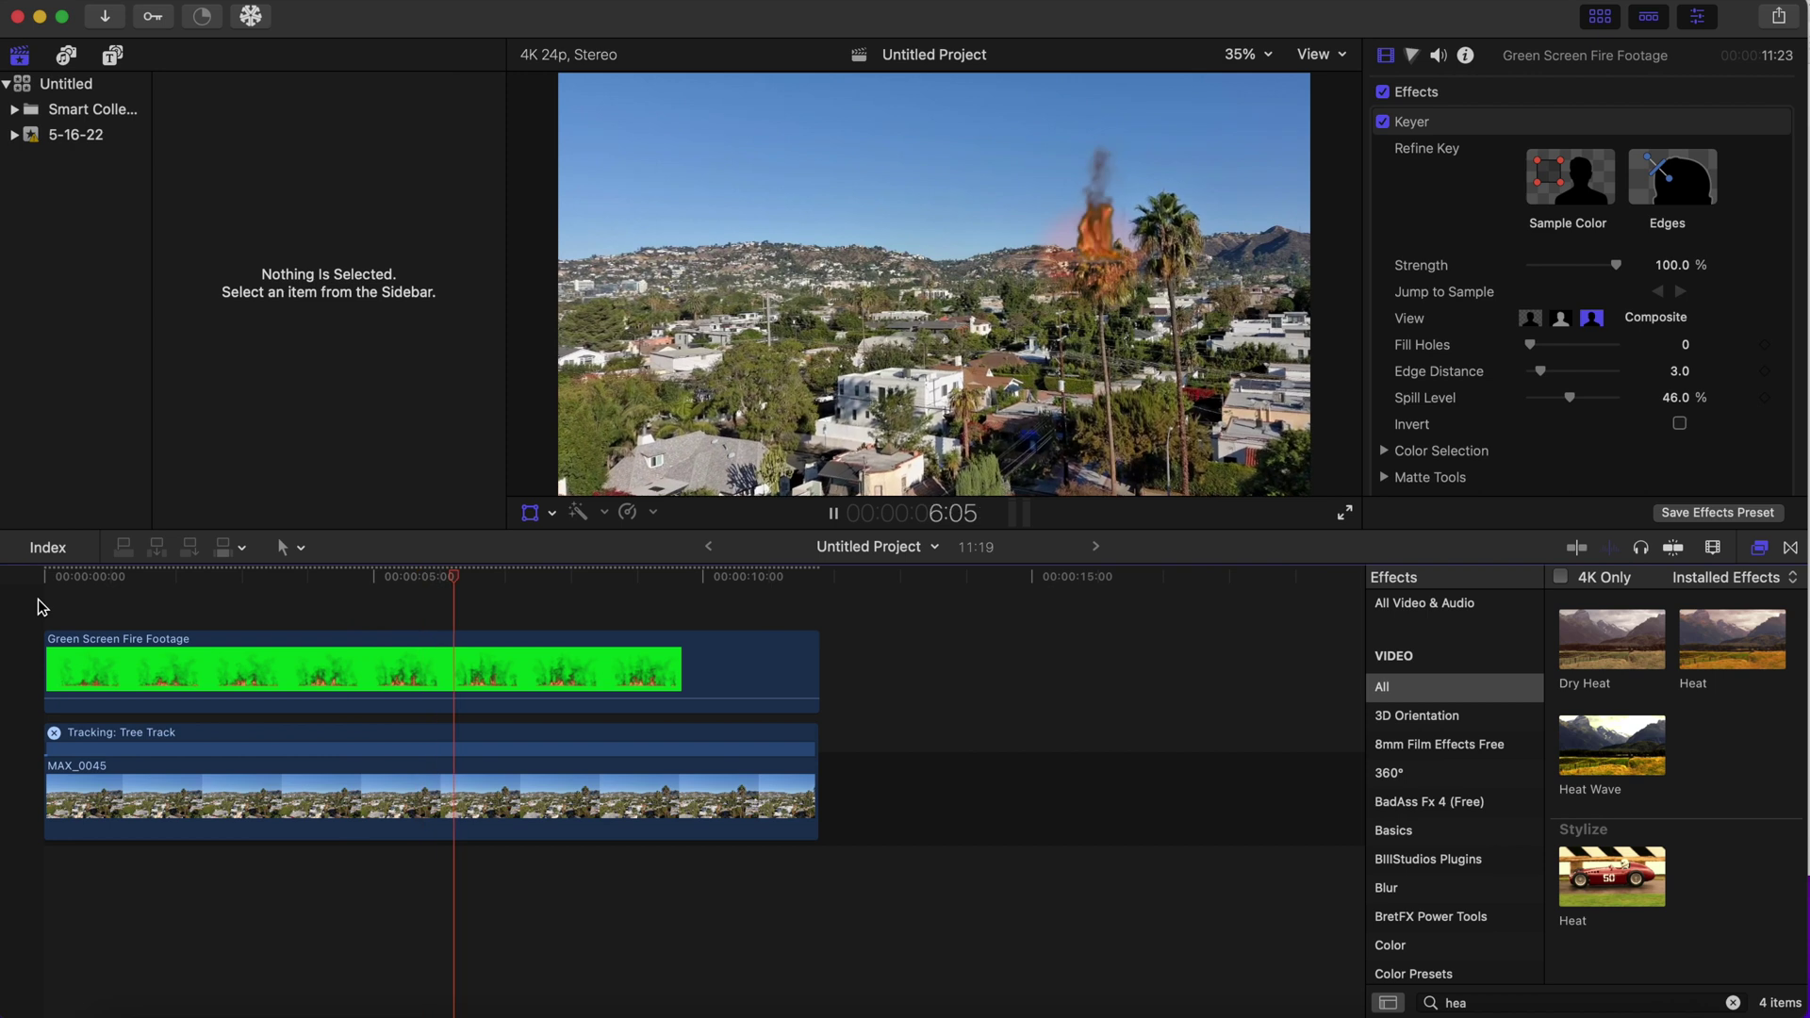
{"action": "key", "text": "space"}
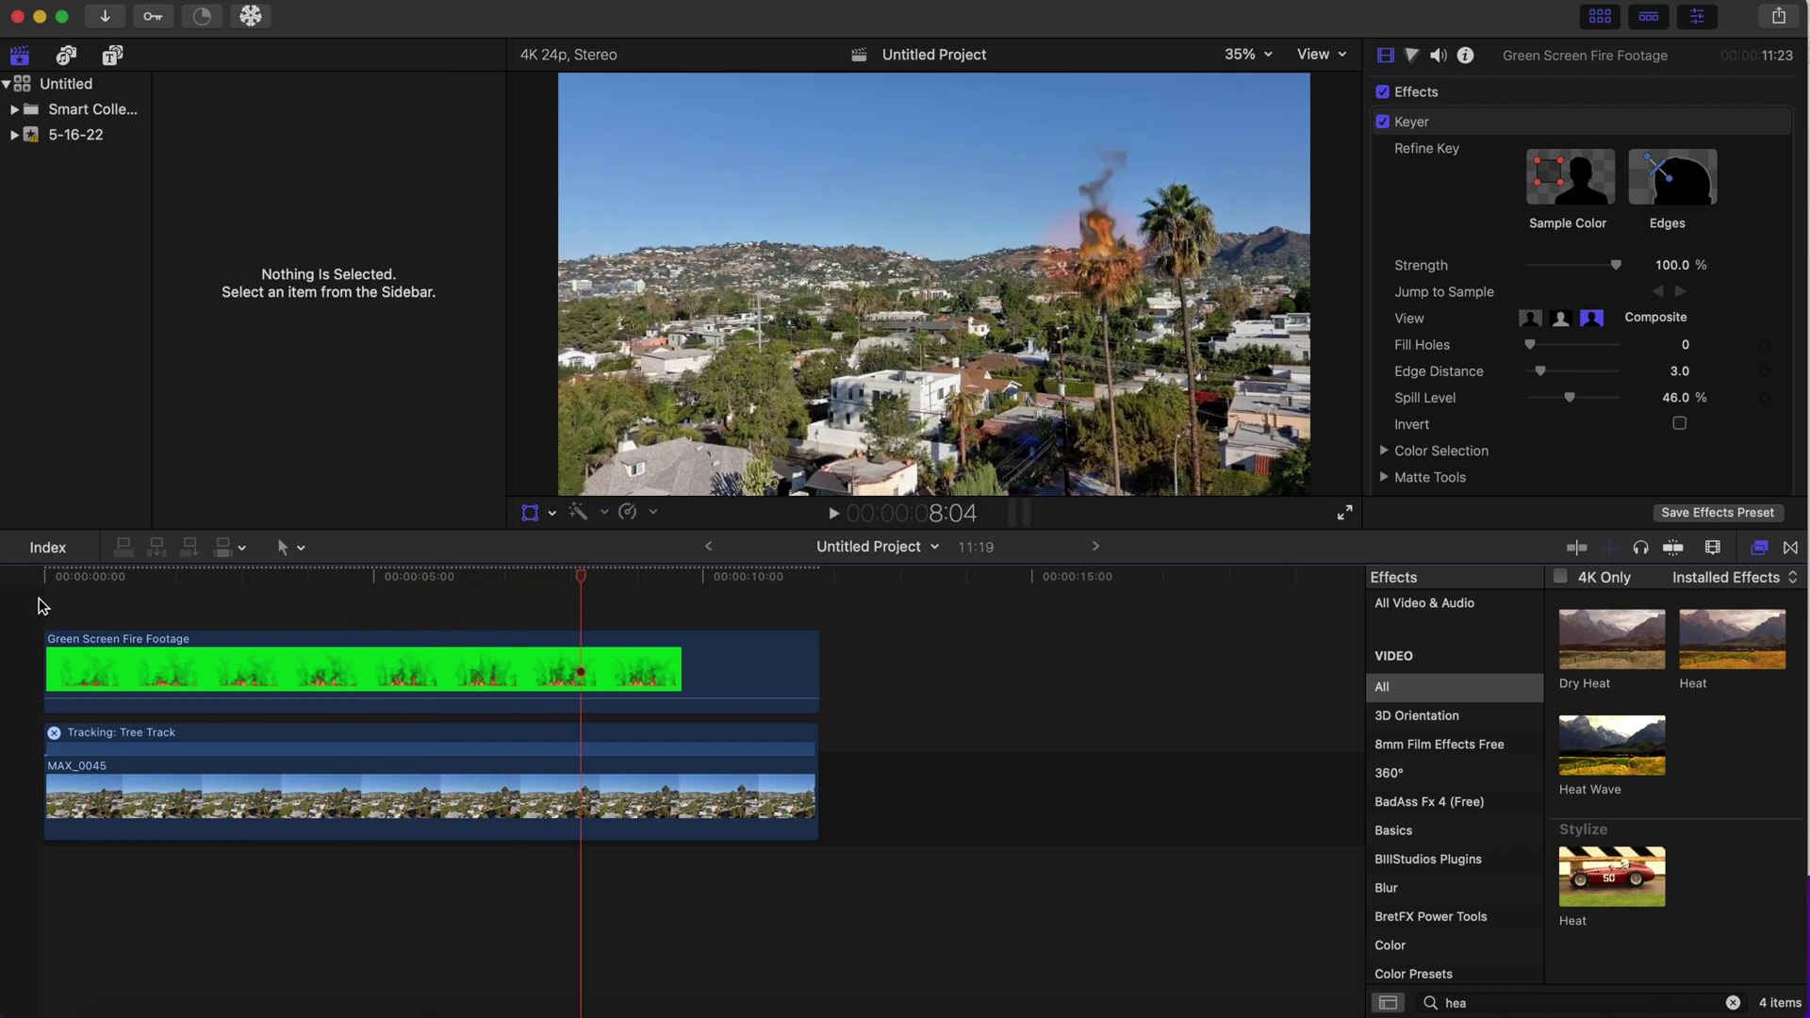
Trim about 21 frames off the start of both Green Screen Fire Footage and MAX_0045, and play the shortened composite.
{"action": "left_click_drag", "start_coordinate": [49, 666], "coordinate": [102, 687]}
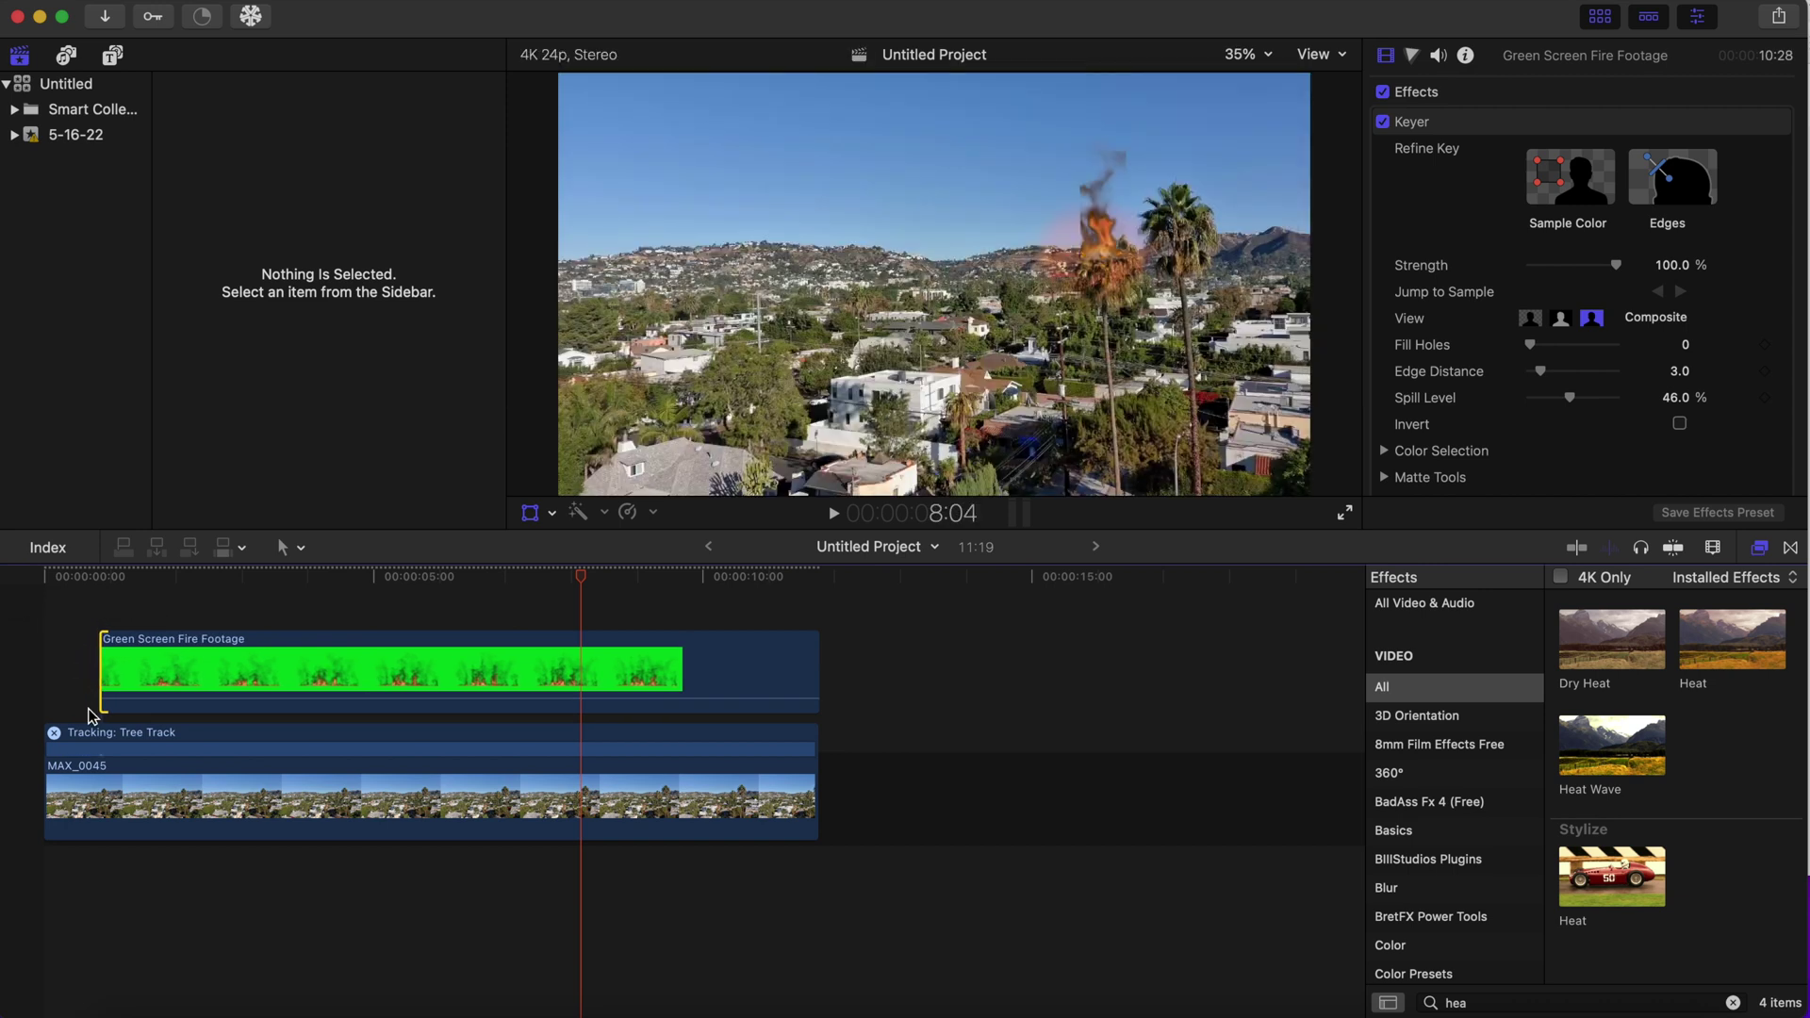
{"action": "left_click_drag", "start_coordinate": [48, 780], "coordinate": [104, 780]}
{"action": "left_click", "coordinate": [92, 597]}
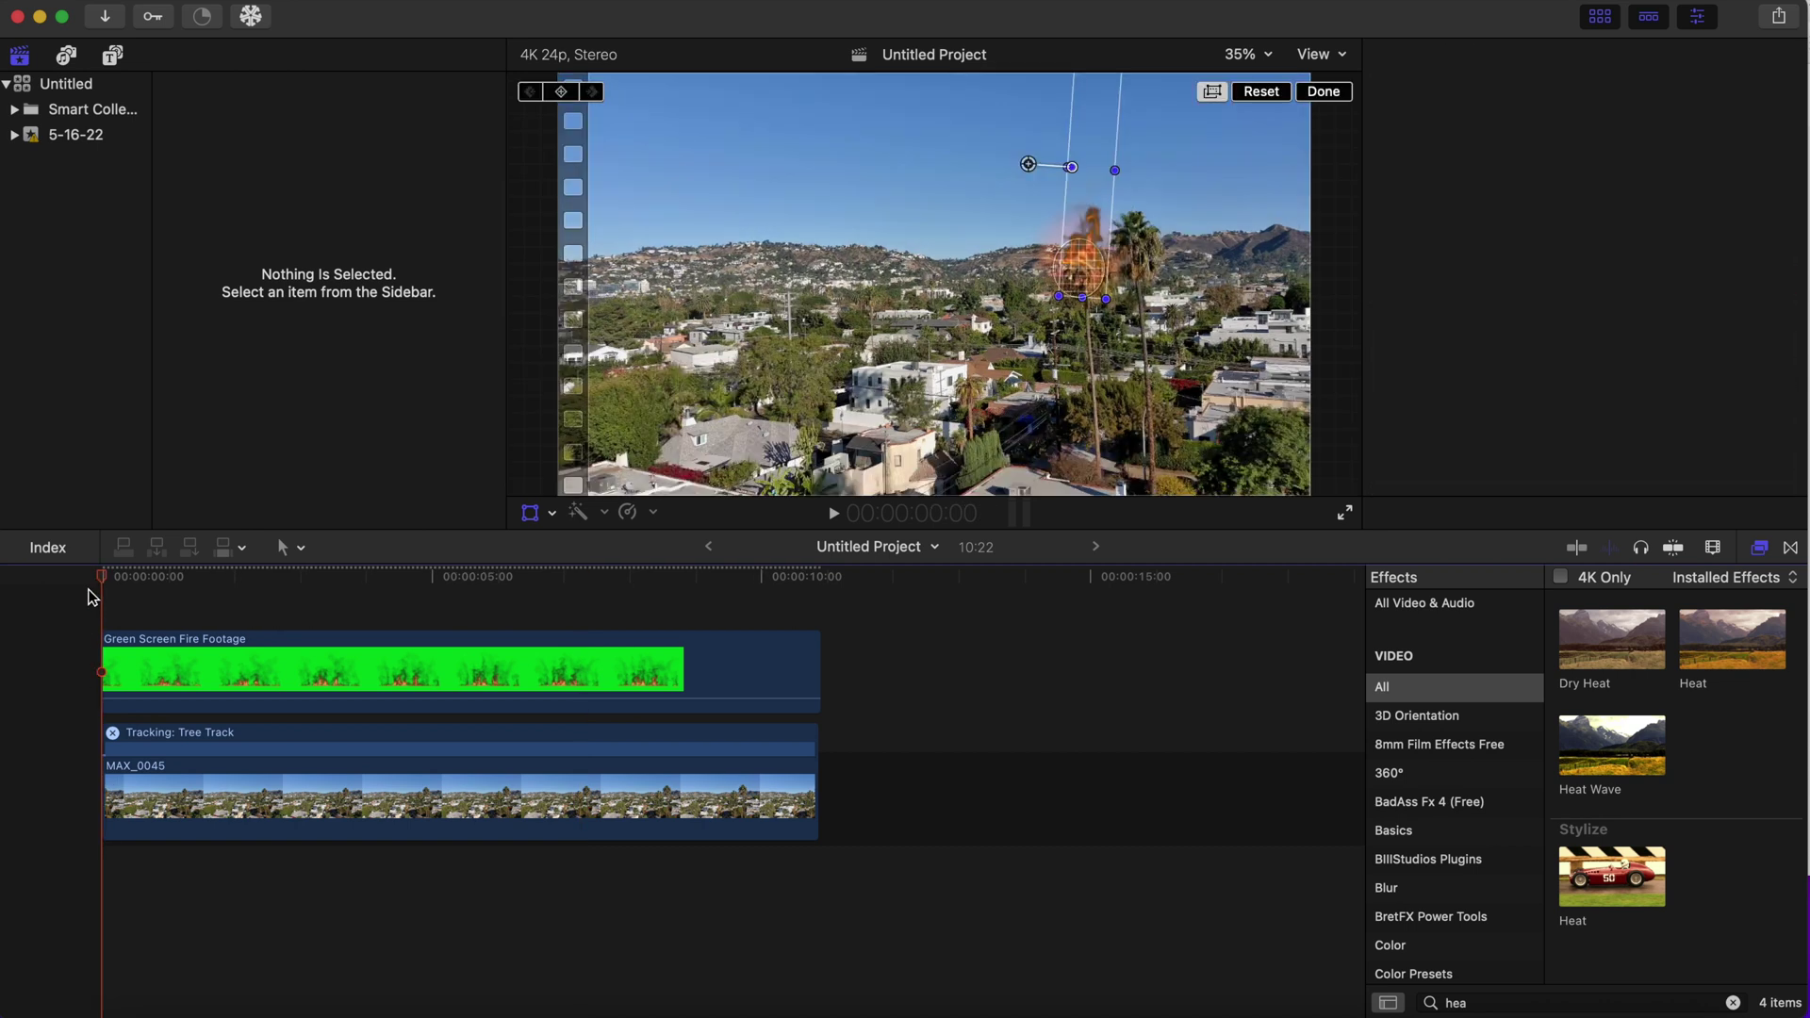
{"action": "key", "text": "space"}
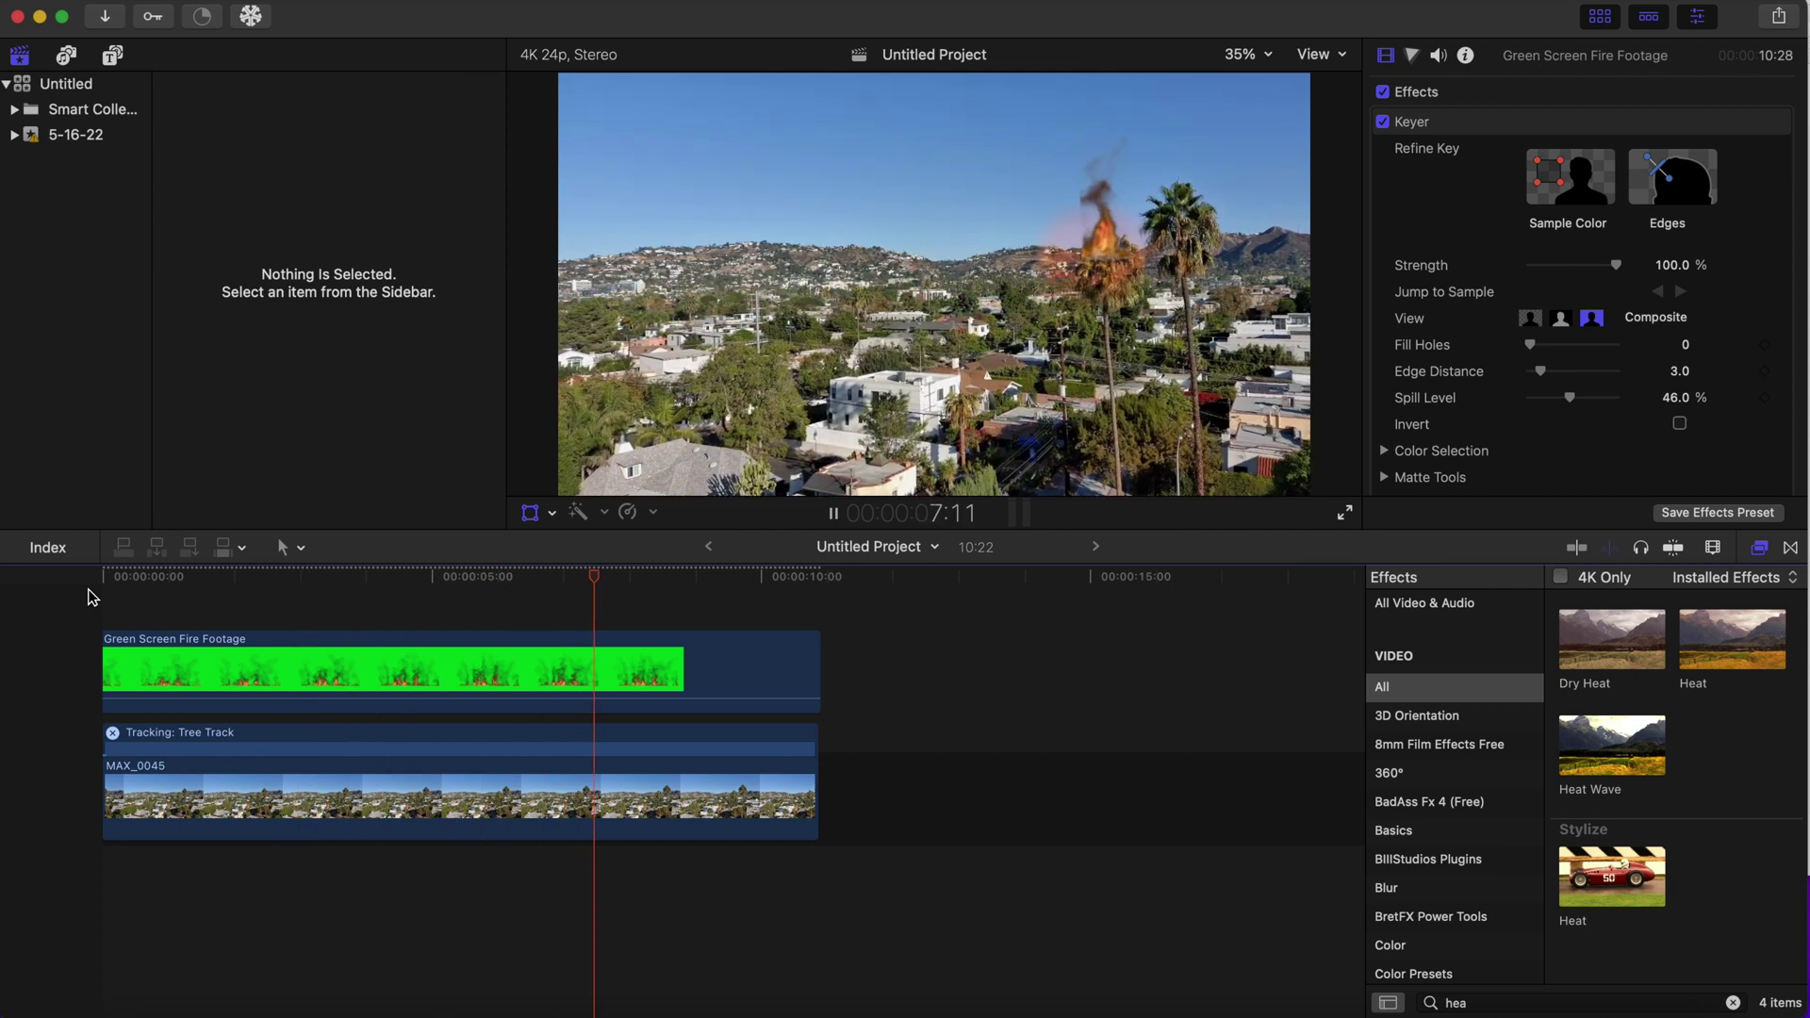
{"action": "key", "text": "Home"}
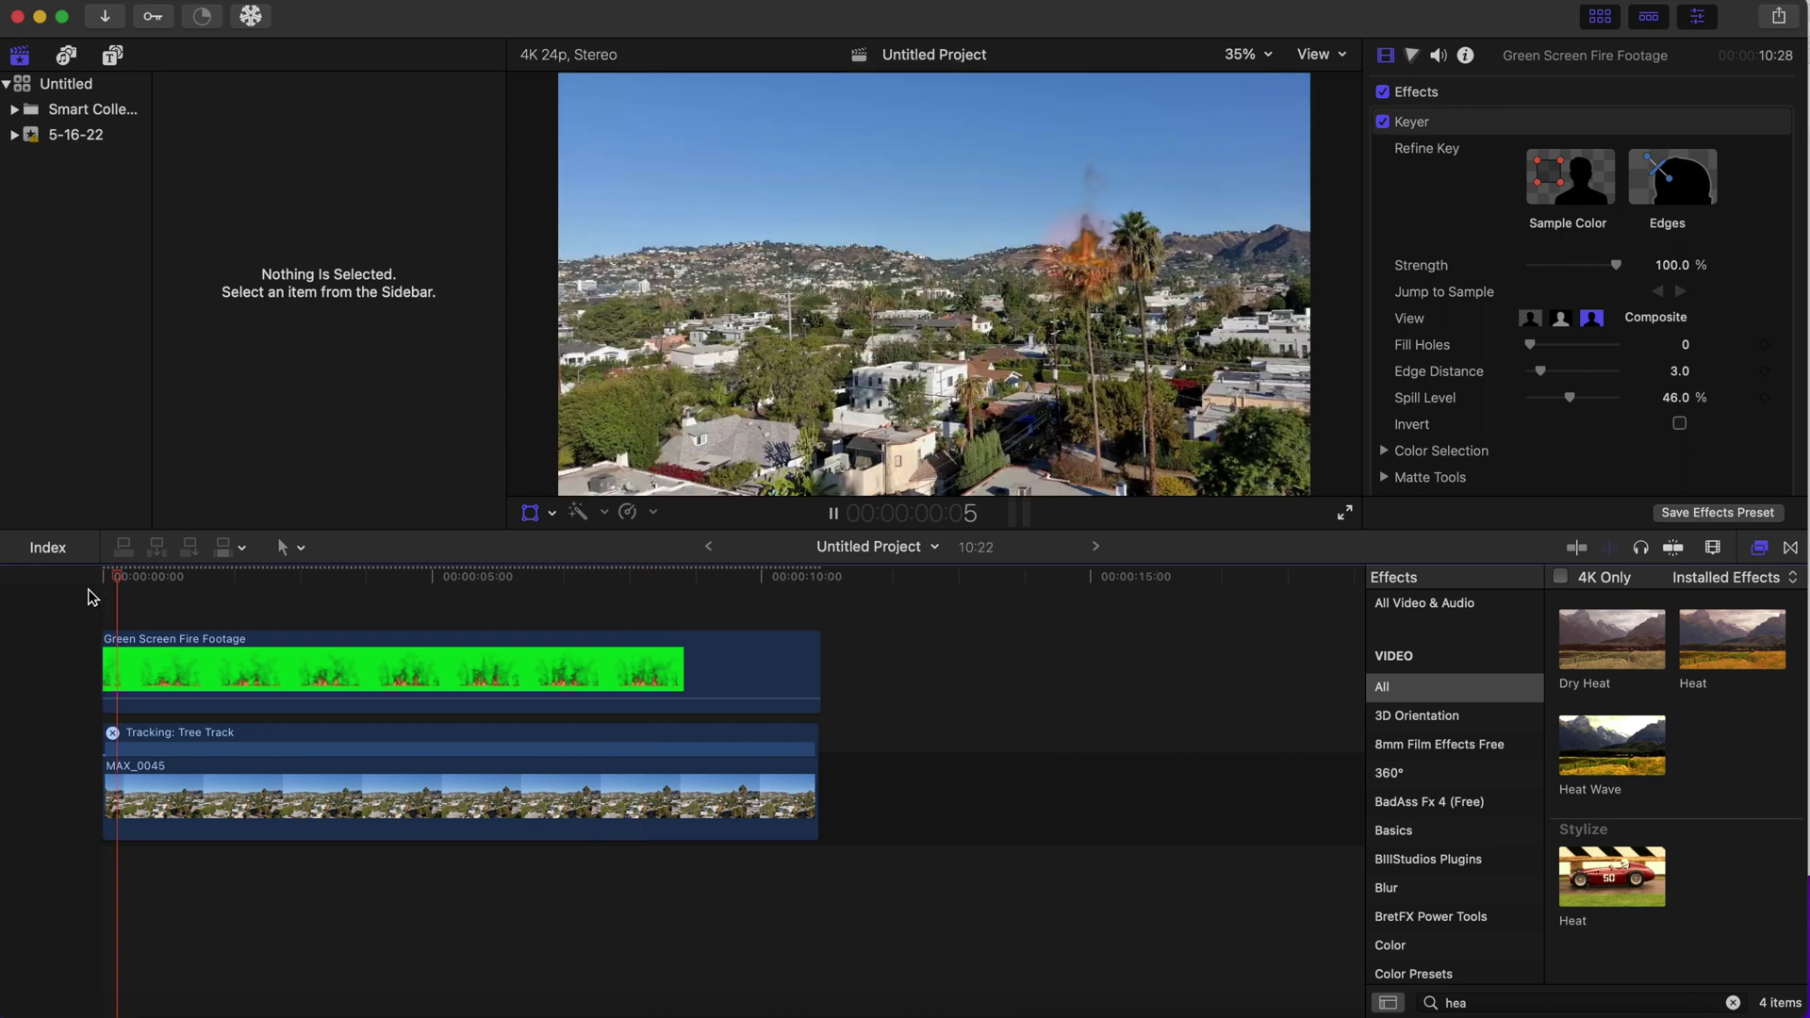
{"action": "key", "text": "space"}
Scale the fire clip to 49% and reposition it over the palm crown at about X -205.1, Y 464.7 px.
{"action": "left_click", "coordinate": [205, 642]}
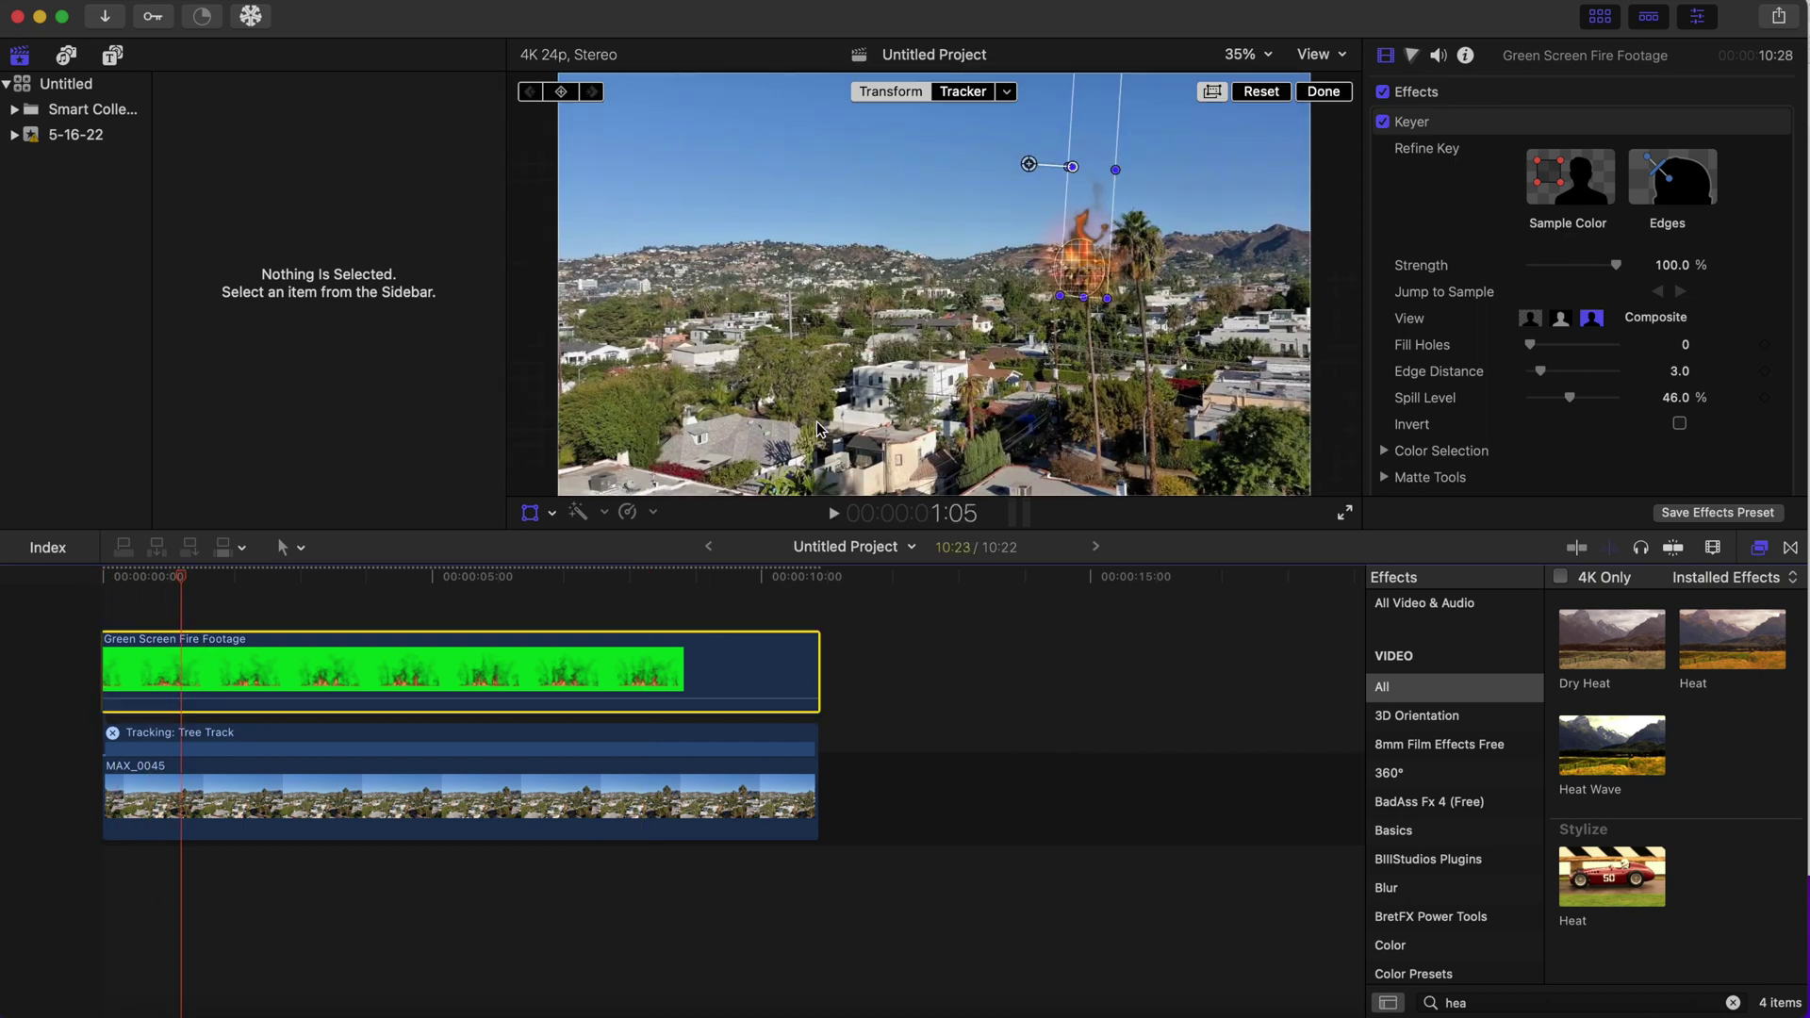
{"action": "scroll", "coordinate": [1546, 389], "scroll_direction": "down", "scroll_amount": 8}
{"action": "left_click_drag", "start_coordinate": [1549, 394], "coordinate": [1545, 395]}
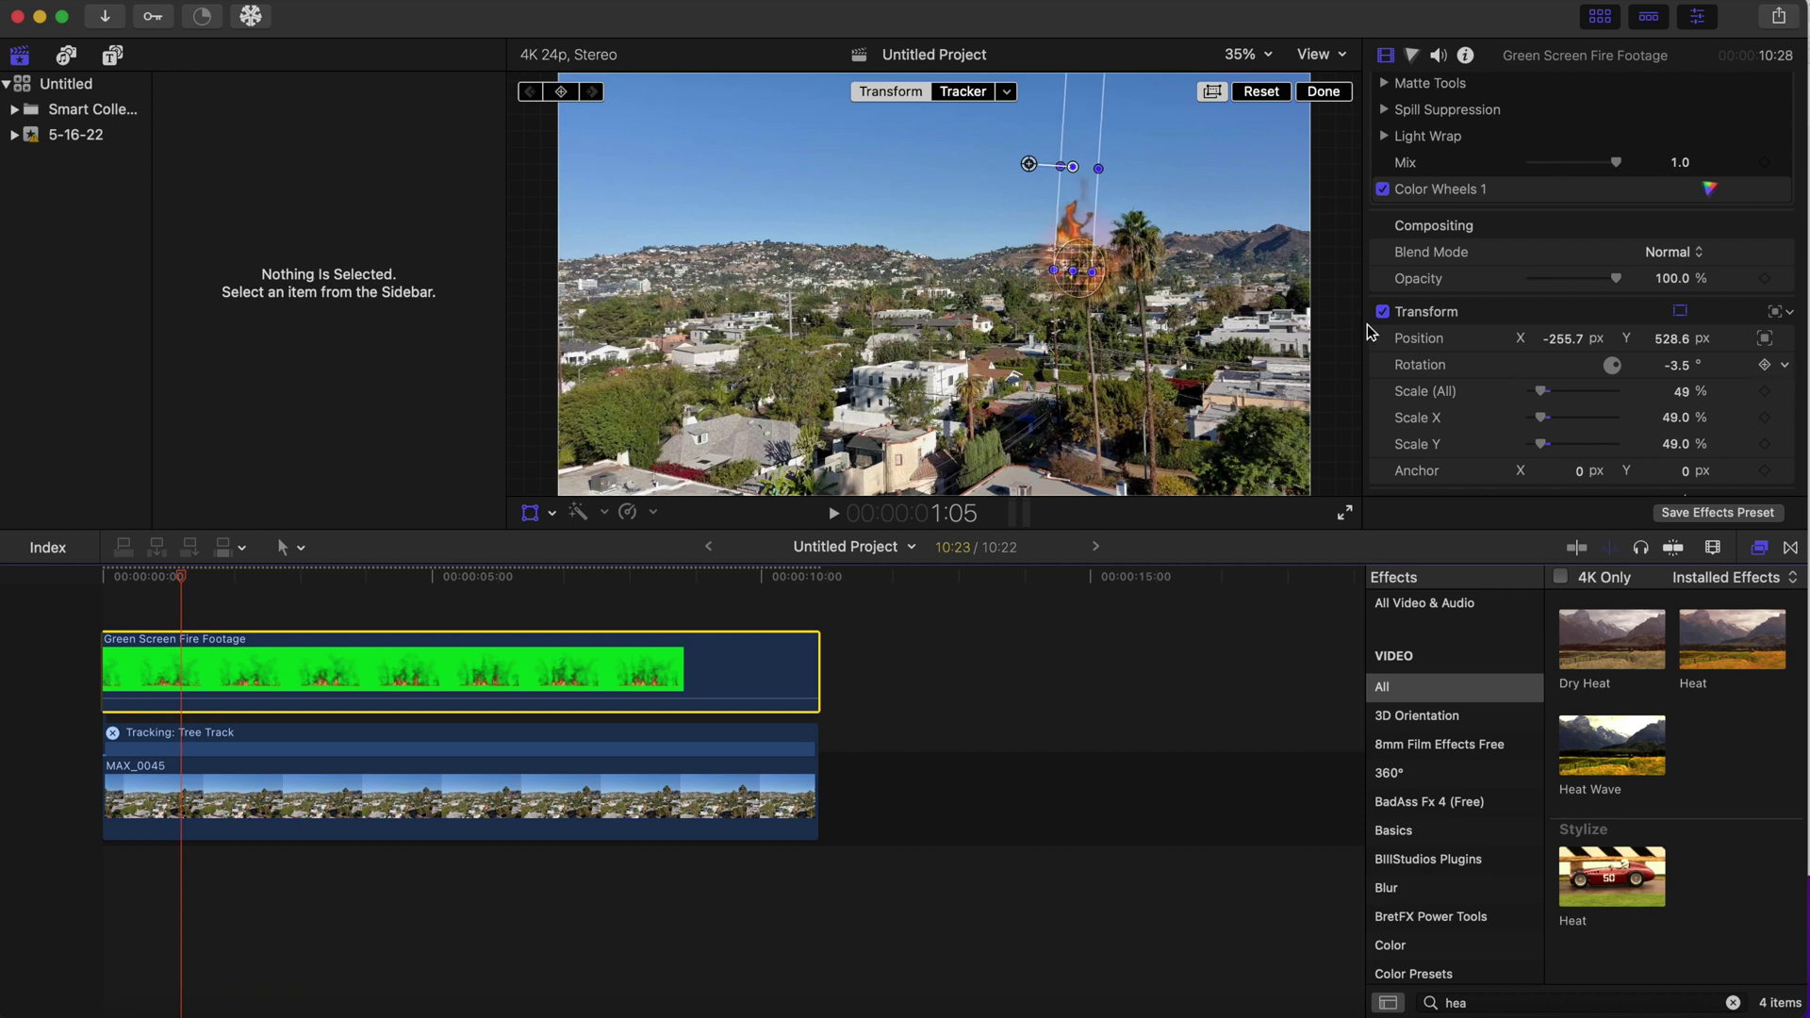
{"action": "left_click_drag", "start_coordinate": [1071, 193], "coordinate": [1083, 206]}
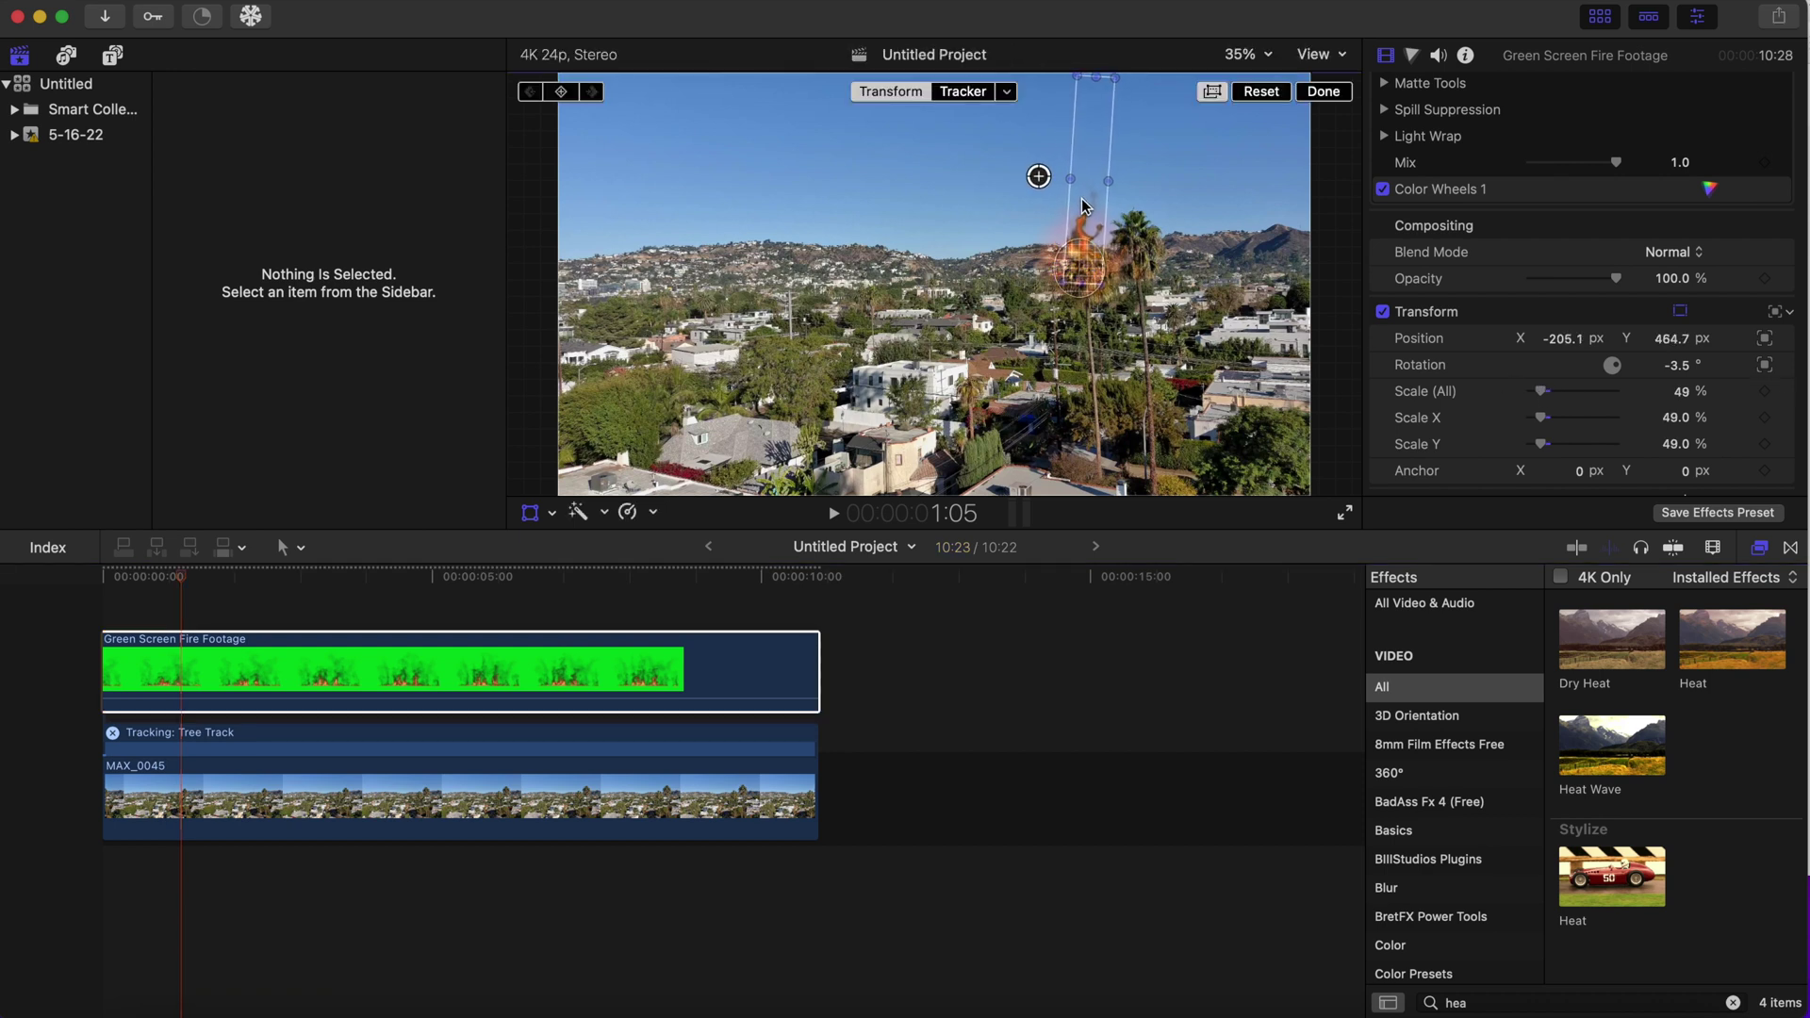
{"action": "left_click", "coordinate": [104, 592]}
{"action": "key", "text": "space"}
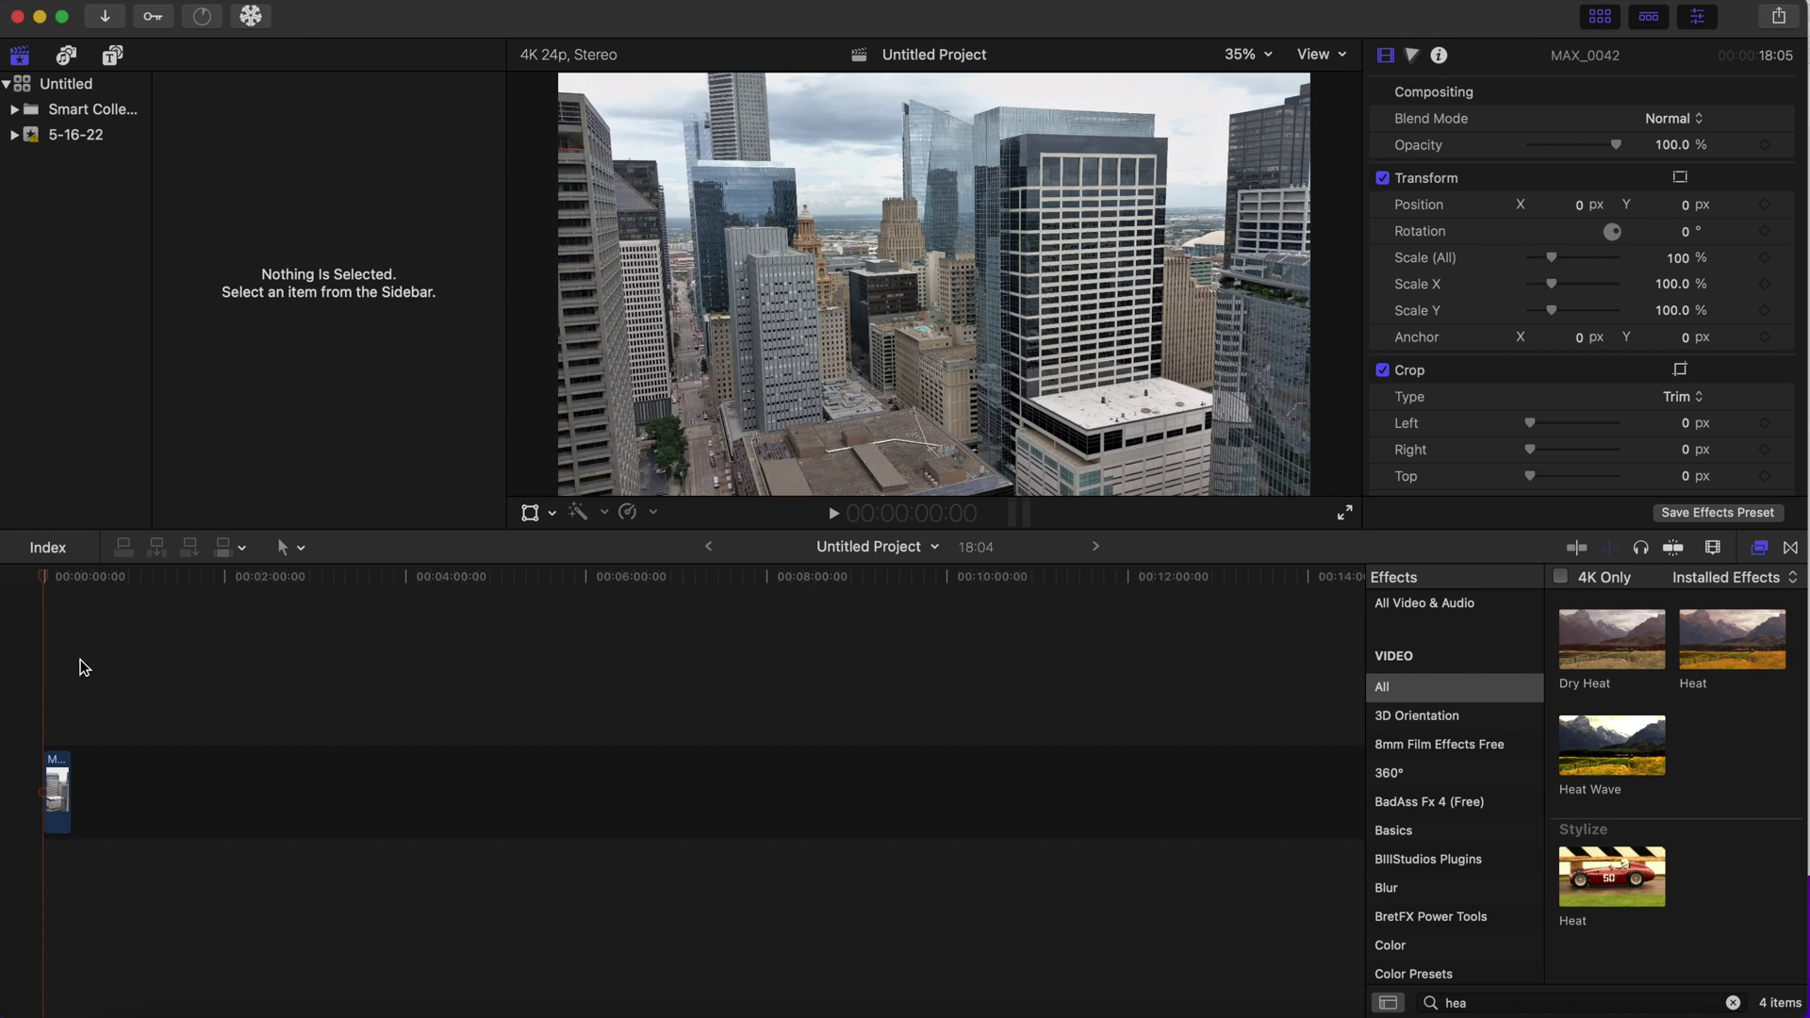
Preview the MAX_0042 city clip and add an object tracker to it at the clip's start.
{"action": "key", "text": "space"}
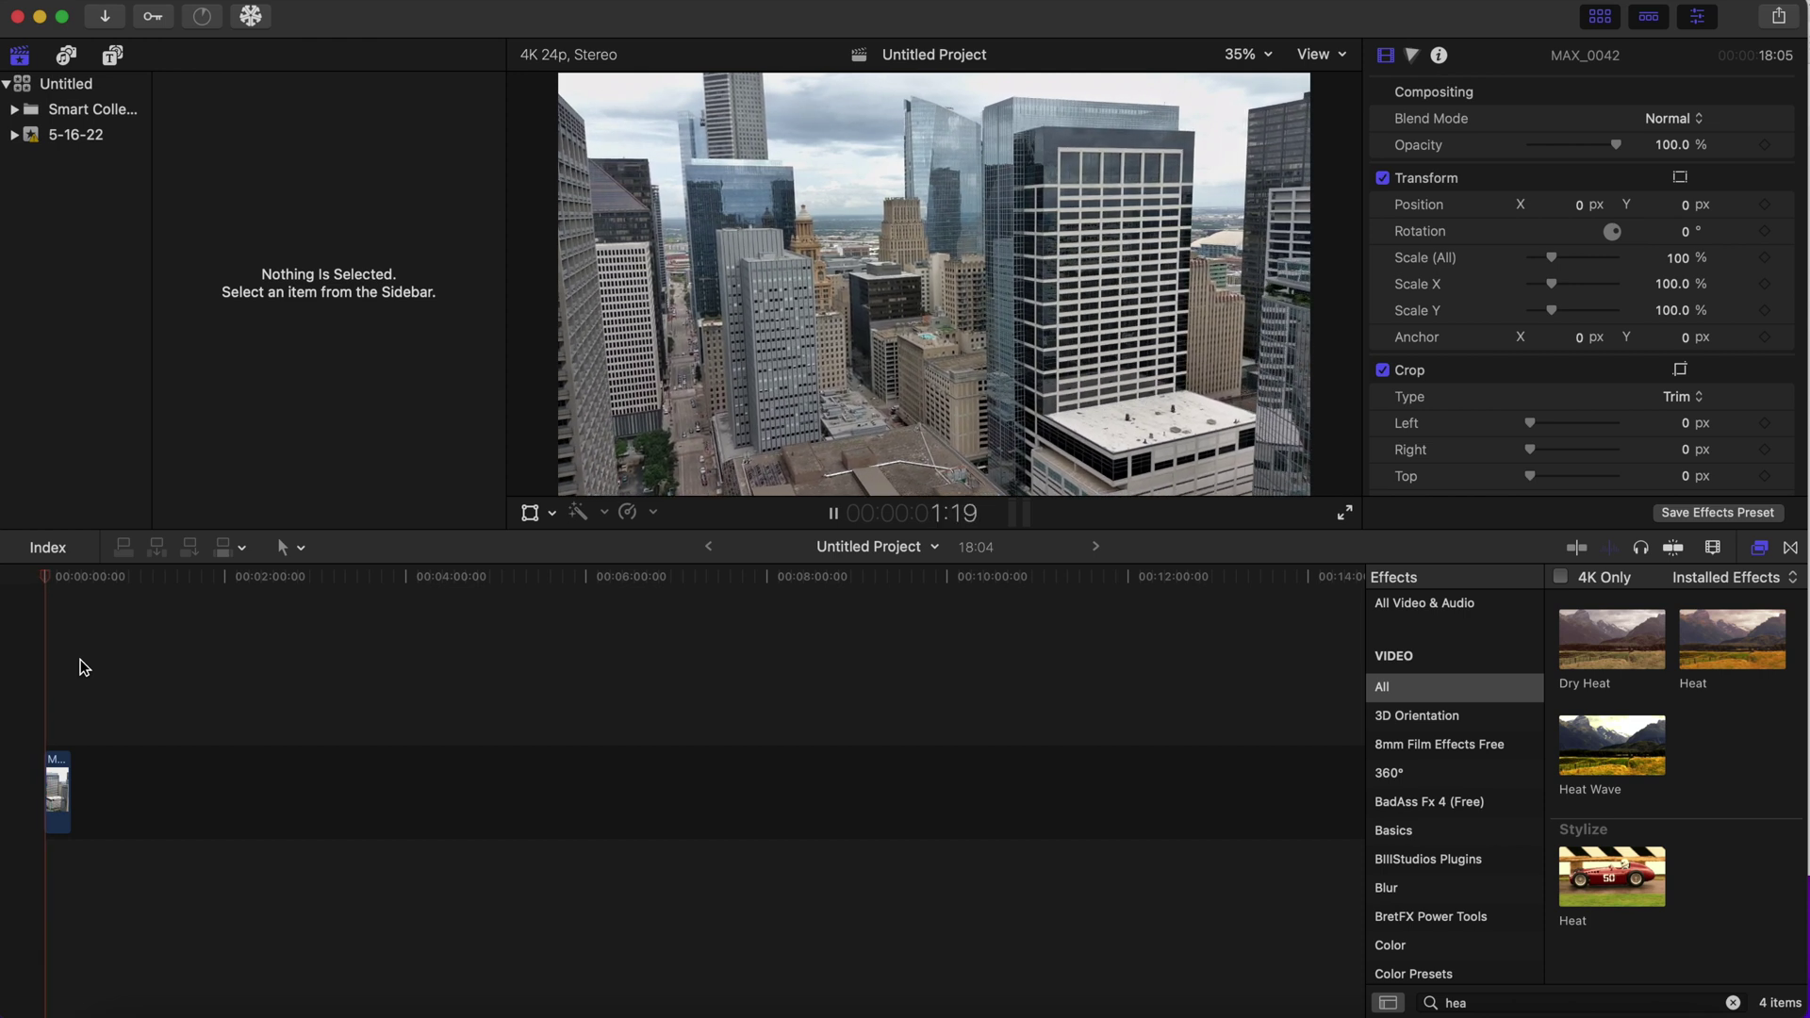
{"action": "key", "text": "space"}
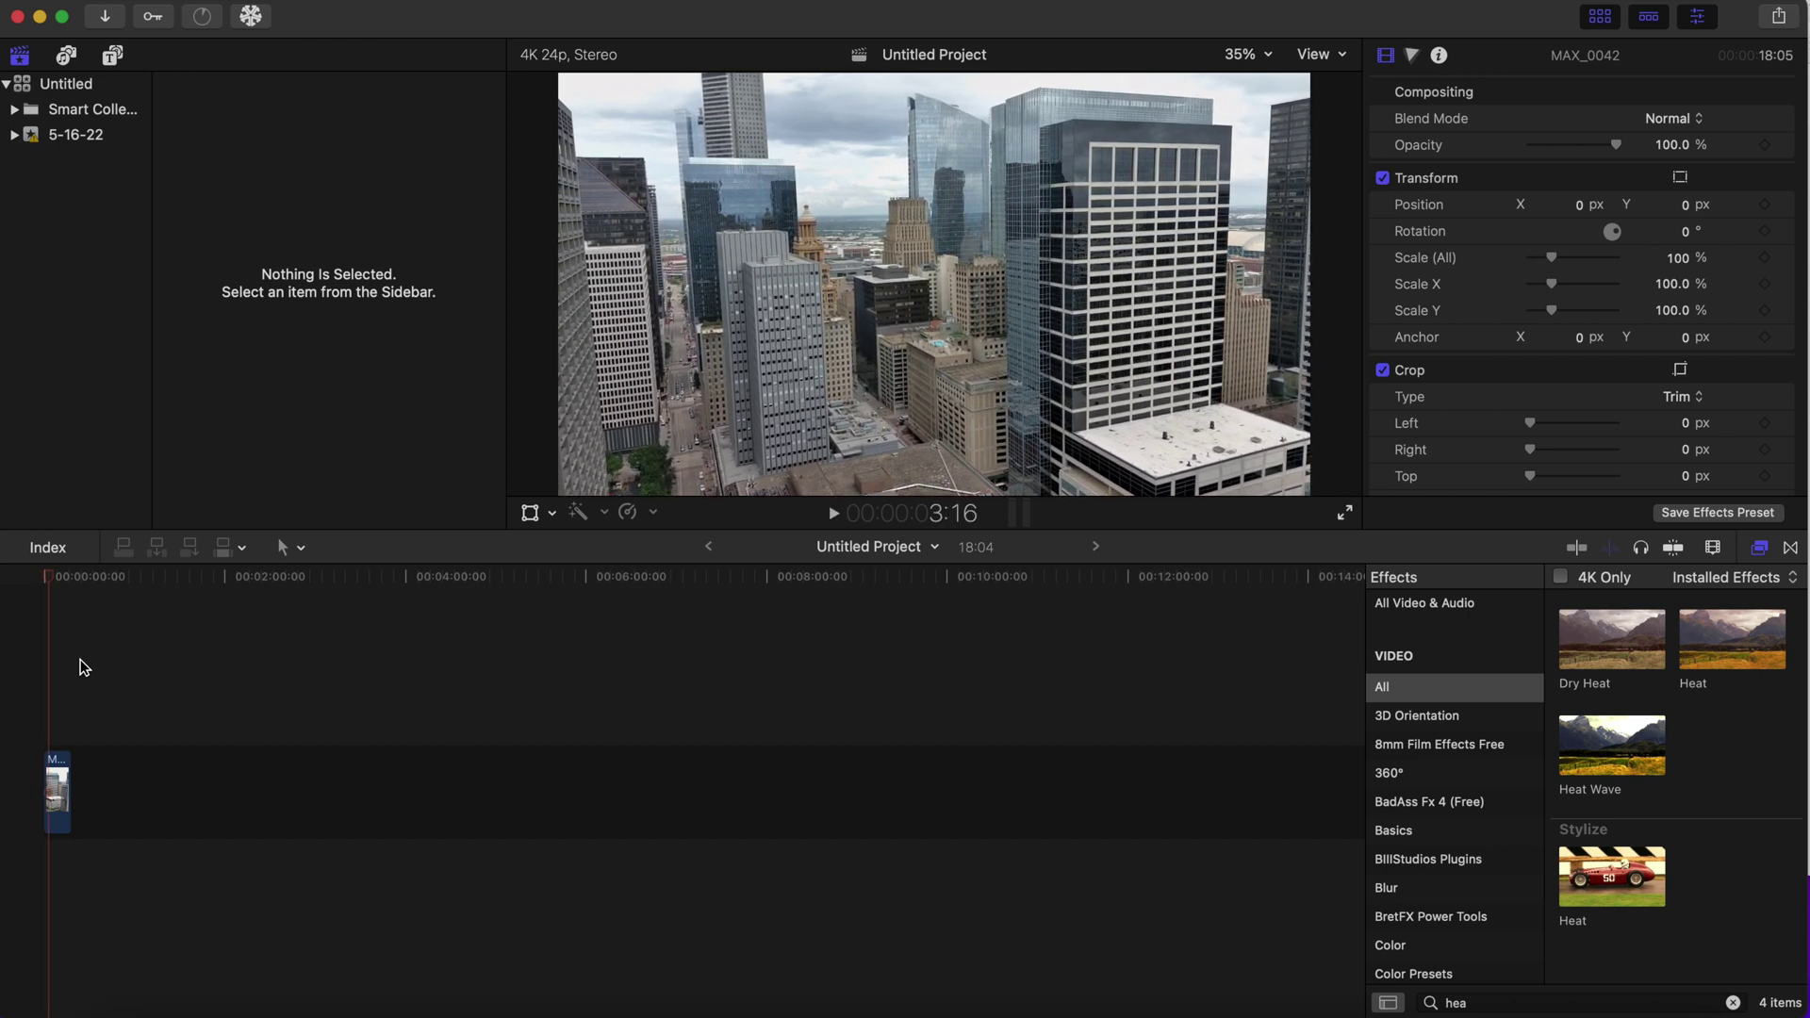
{"action": "left_click", "coordinate": [43, 584]}
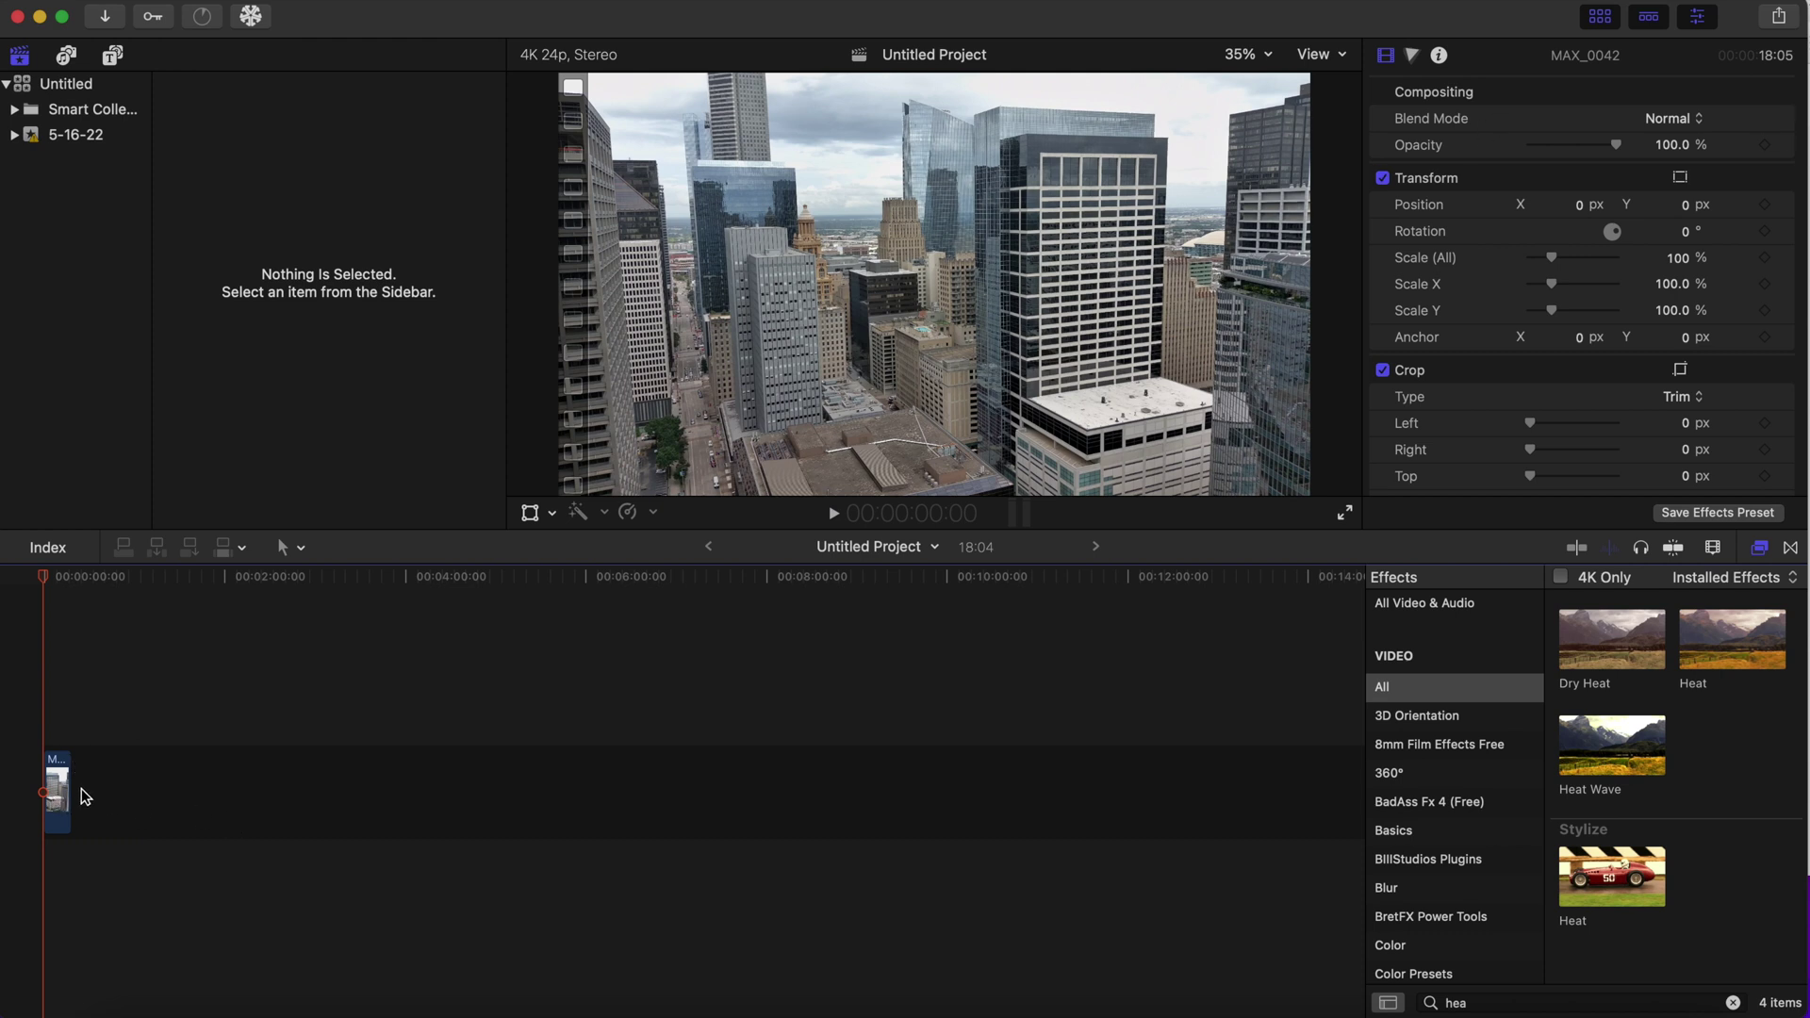
{"action": "left_click", "coordinate": [59, 789]}
{"action": "scroll", "coordinate": [1499, 335], "scroll_direction": "down", "scroll_amount": 5}
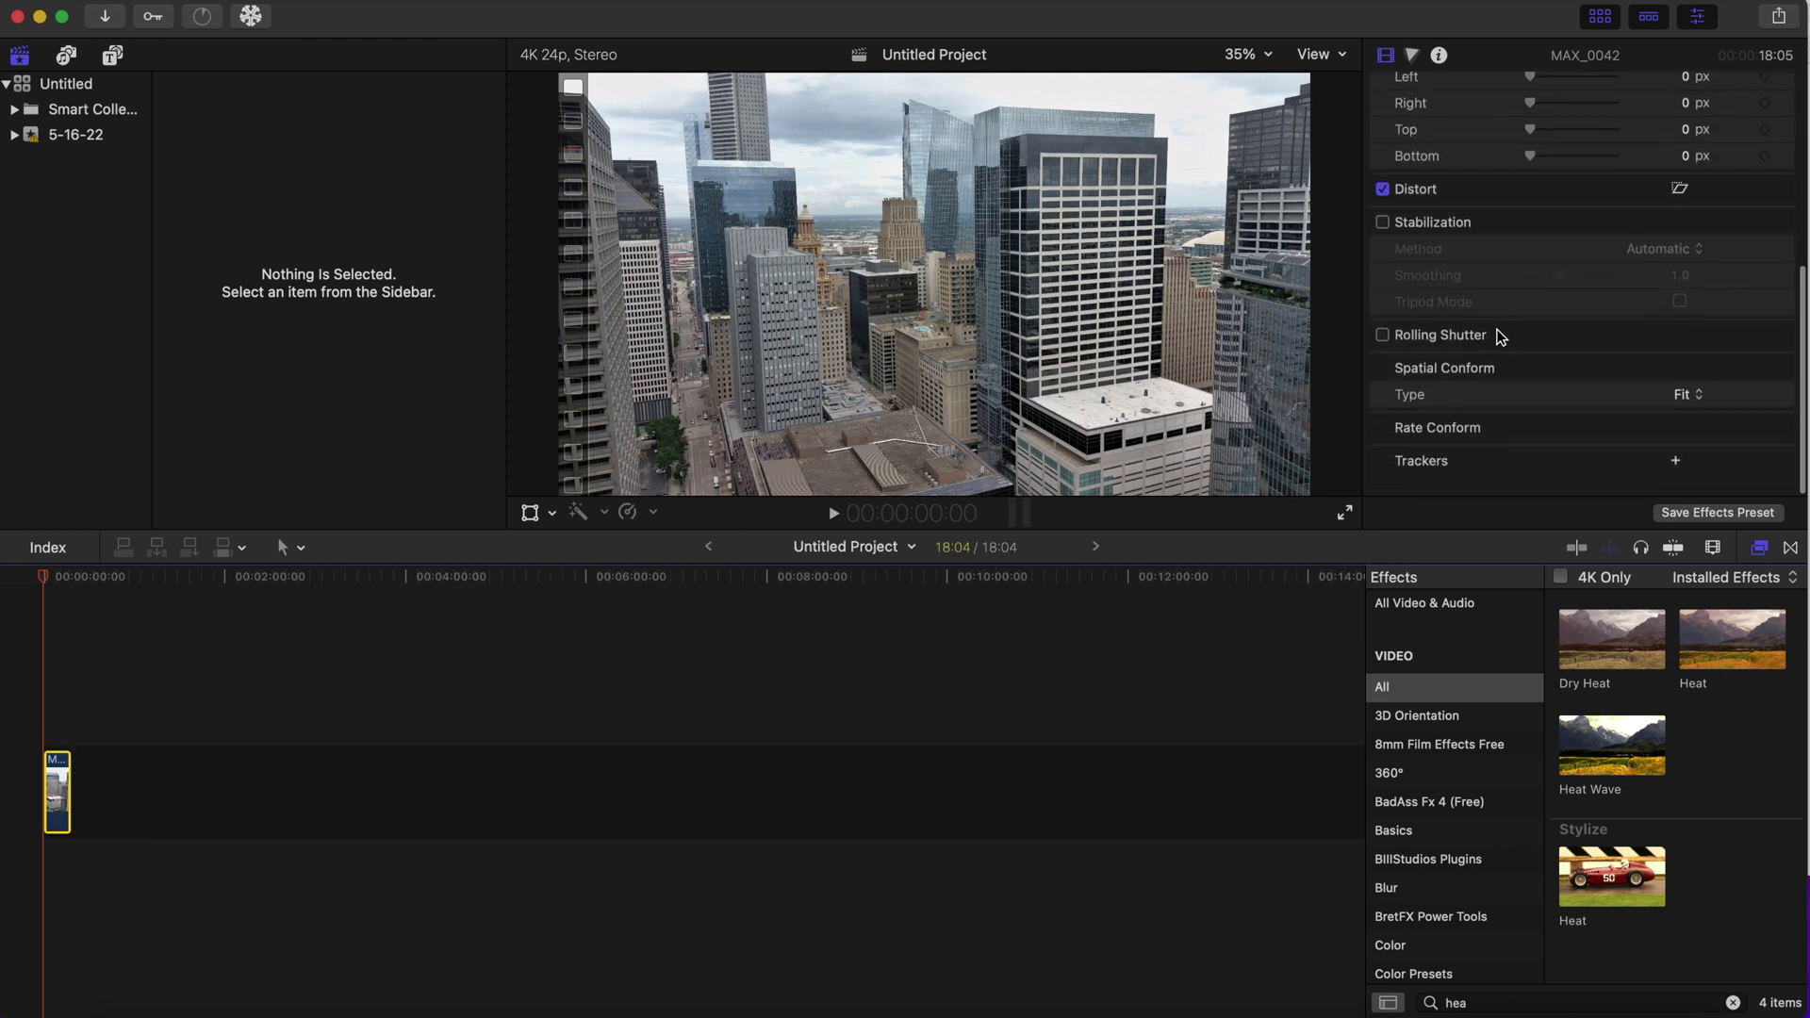
{"action": "left_click", "coordinate": [1675, 470]}
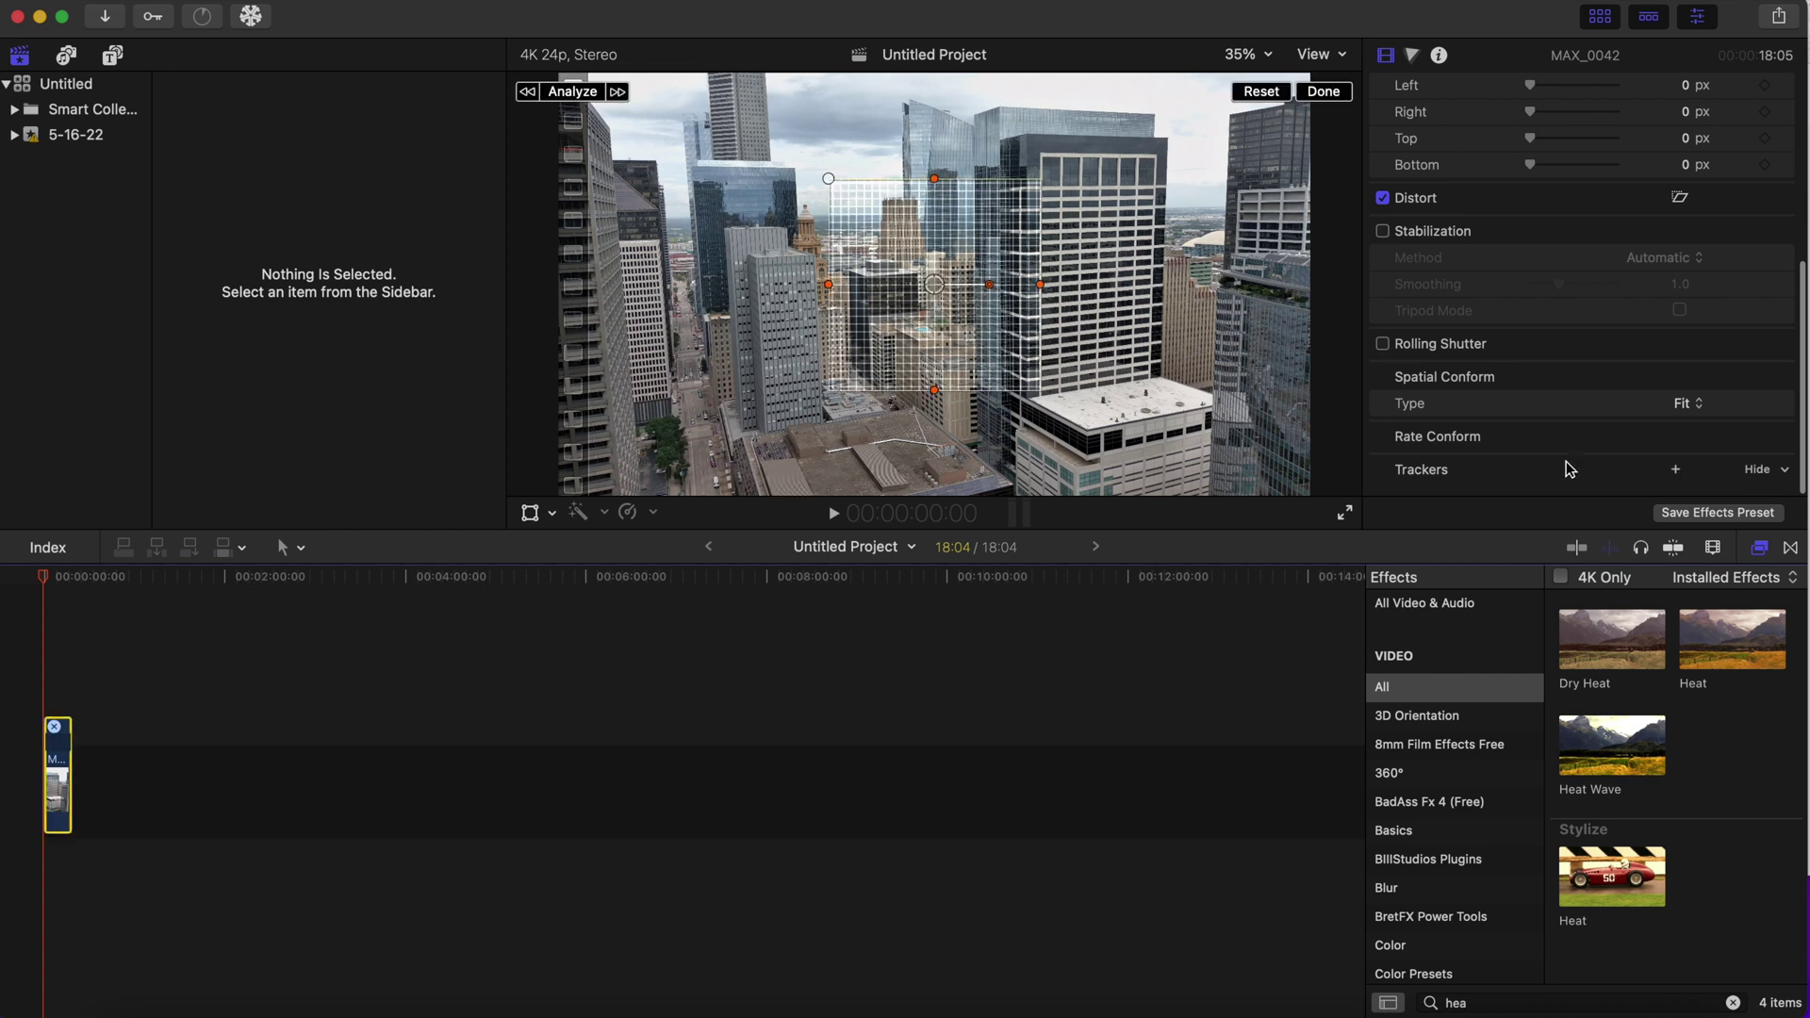
Shrink the tracker, fit it over the distant beige building near the skyline's center, and analyze its motion.
{"action": "left_click_drag", "start_coordinate": [828, 179], "coordinate": [936, 227]}
{"action": "left_click_drag", "start_coordinate": [1039, 283], "coordinate": [972, 283]}
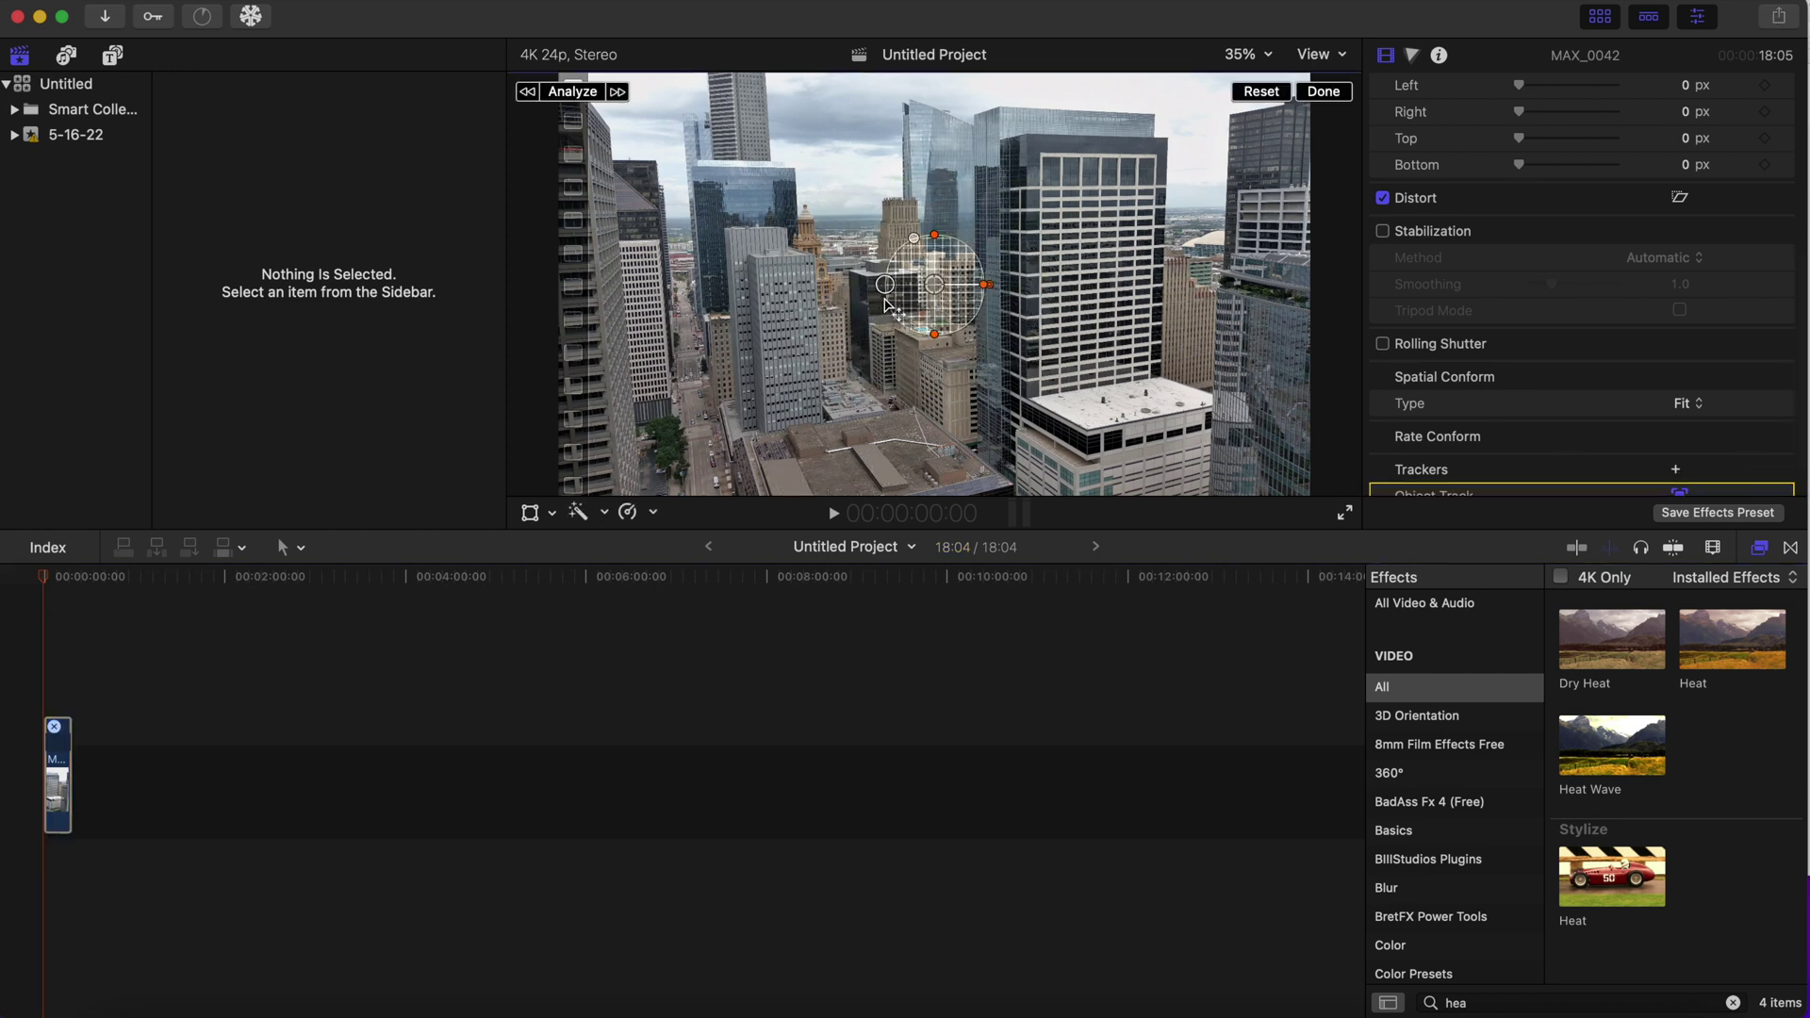
{"action": "mouse_move", "coordinate": [934, 223]}
{"action": "left_mouse_down"}
{"action": "mouse_move", "coordinate": [934, 246]}
{"action": "mouse_move", "coordinate": [919, 217]}
{"action": "left_mouse_up"}
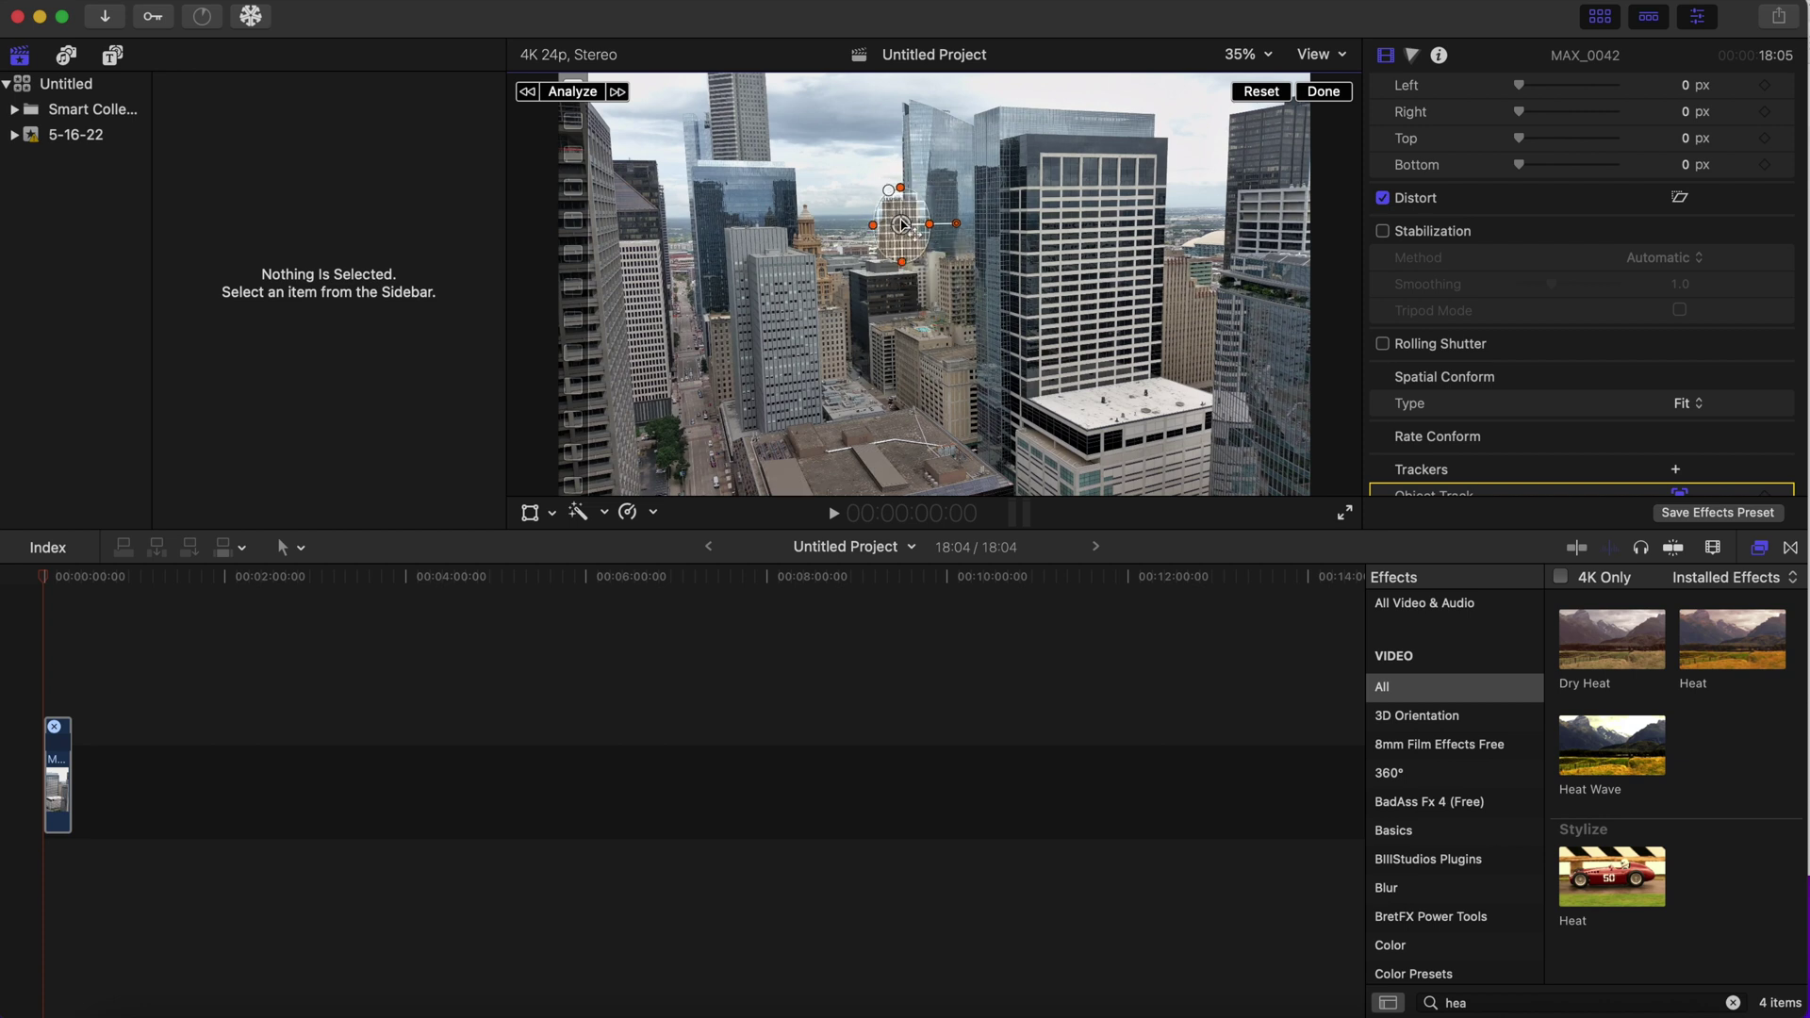
{"action": "left_click", "coordinate": [574, 91]}
Rename MAX_0042's object tracker as Building Track.
{"action": "scroll", "coordinate": [1507, 444], "scroll_direction": "down", "scroll_amount": 3}
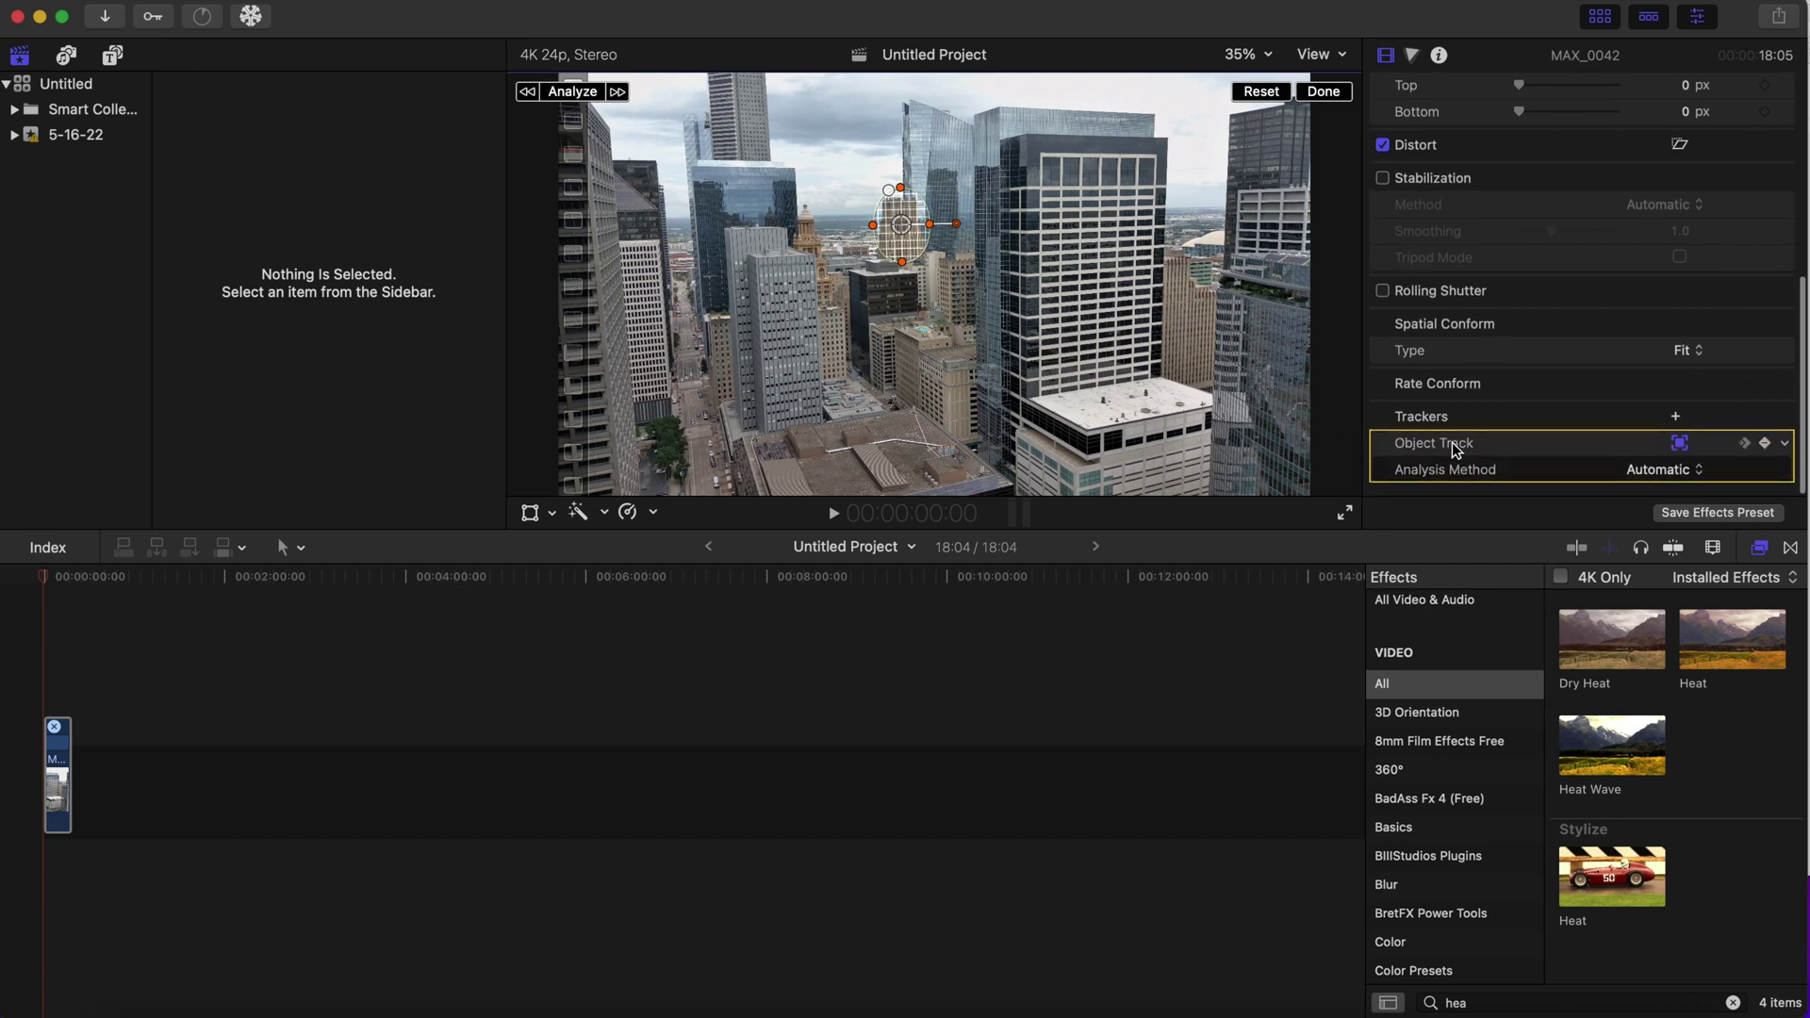
{"action": "double_click", "coordinate": [1452, 443]}
{"action": "double_click", "coordinate": [1434, 443]}
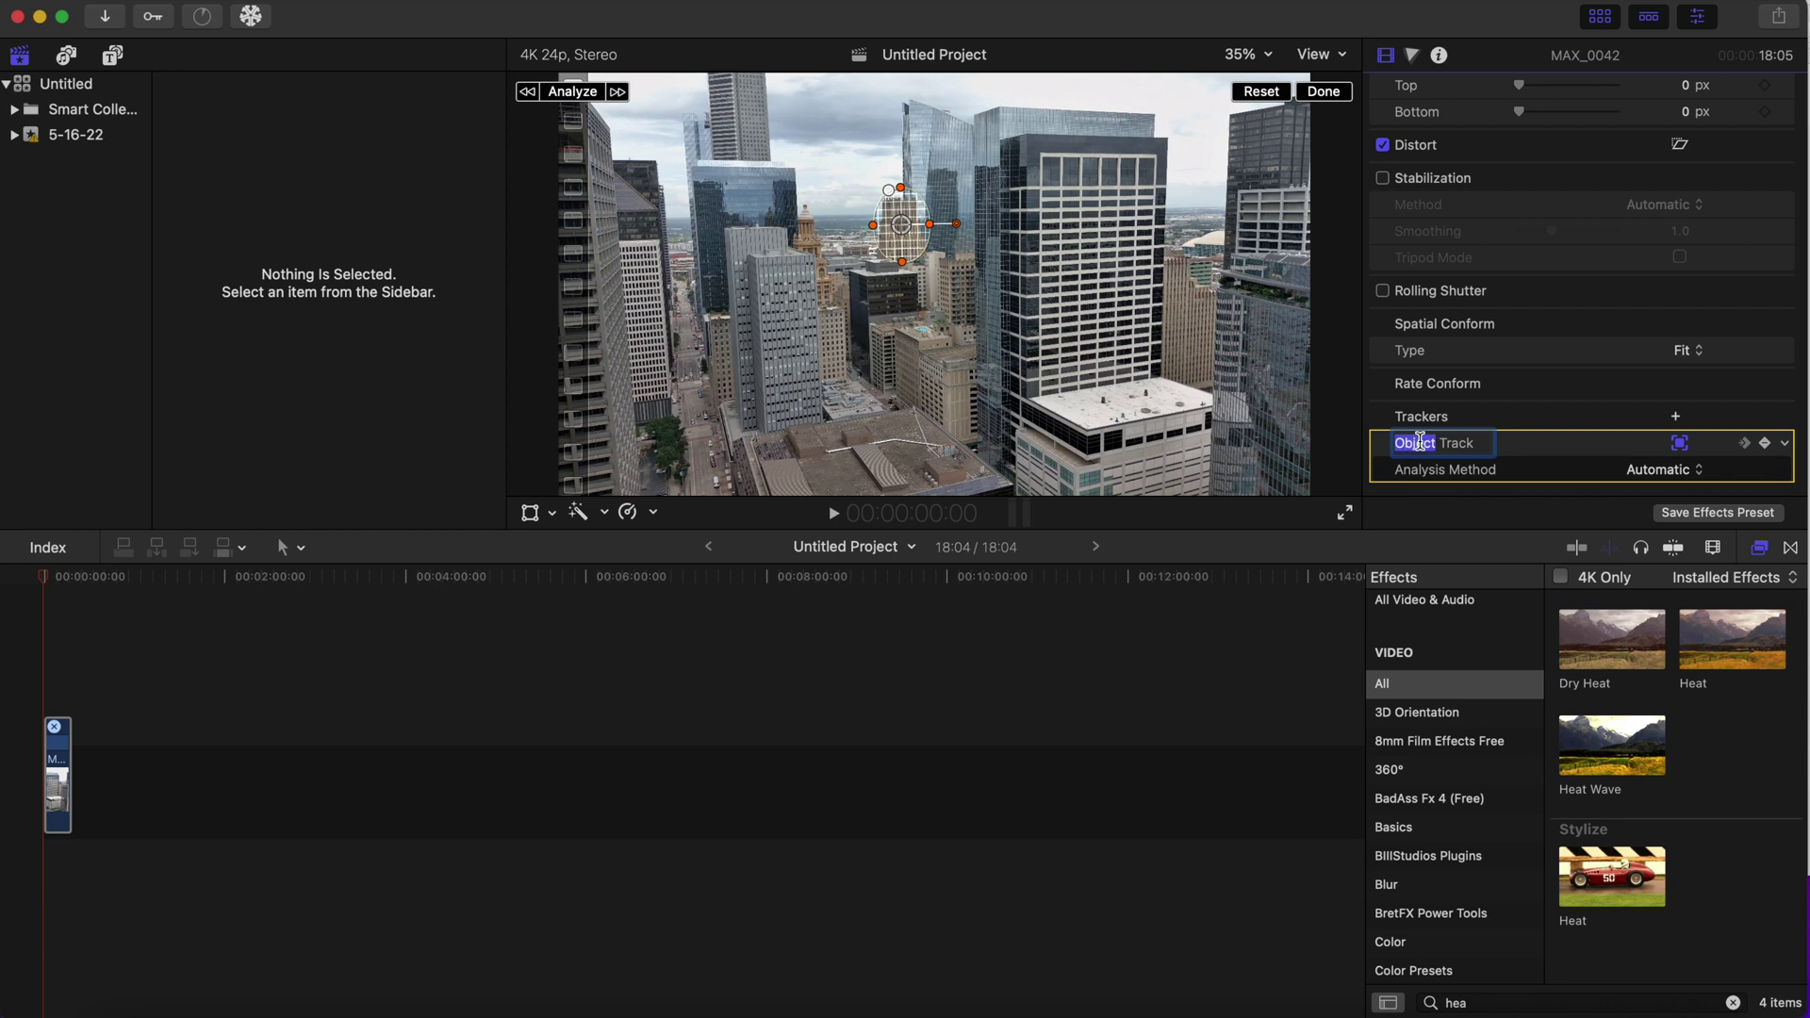
{"action": "type", "text": "Building"}
{"action": "key", "text": "Return"}
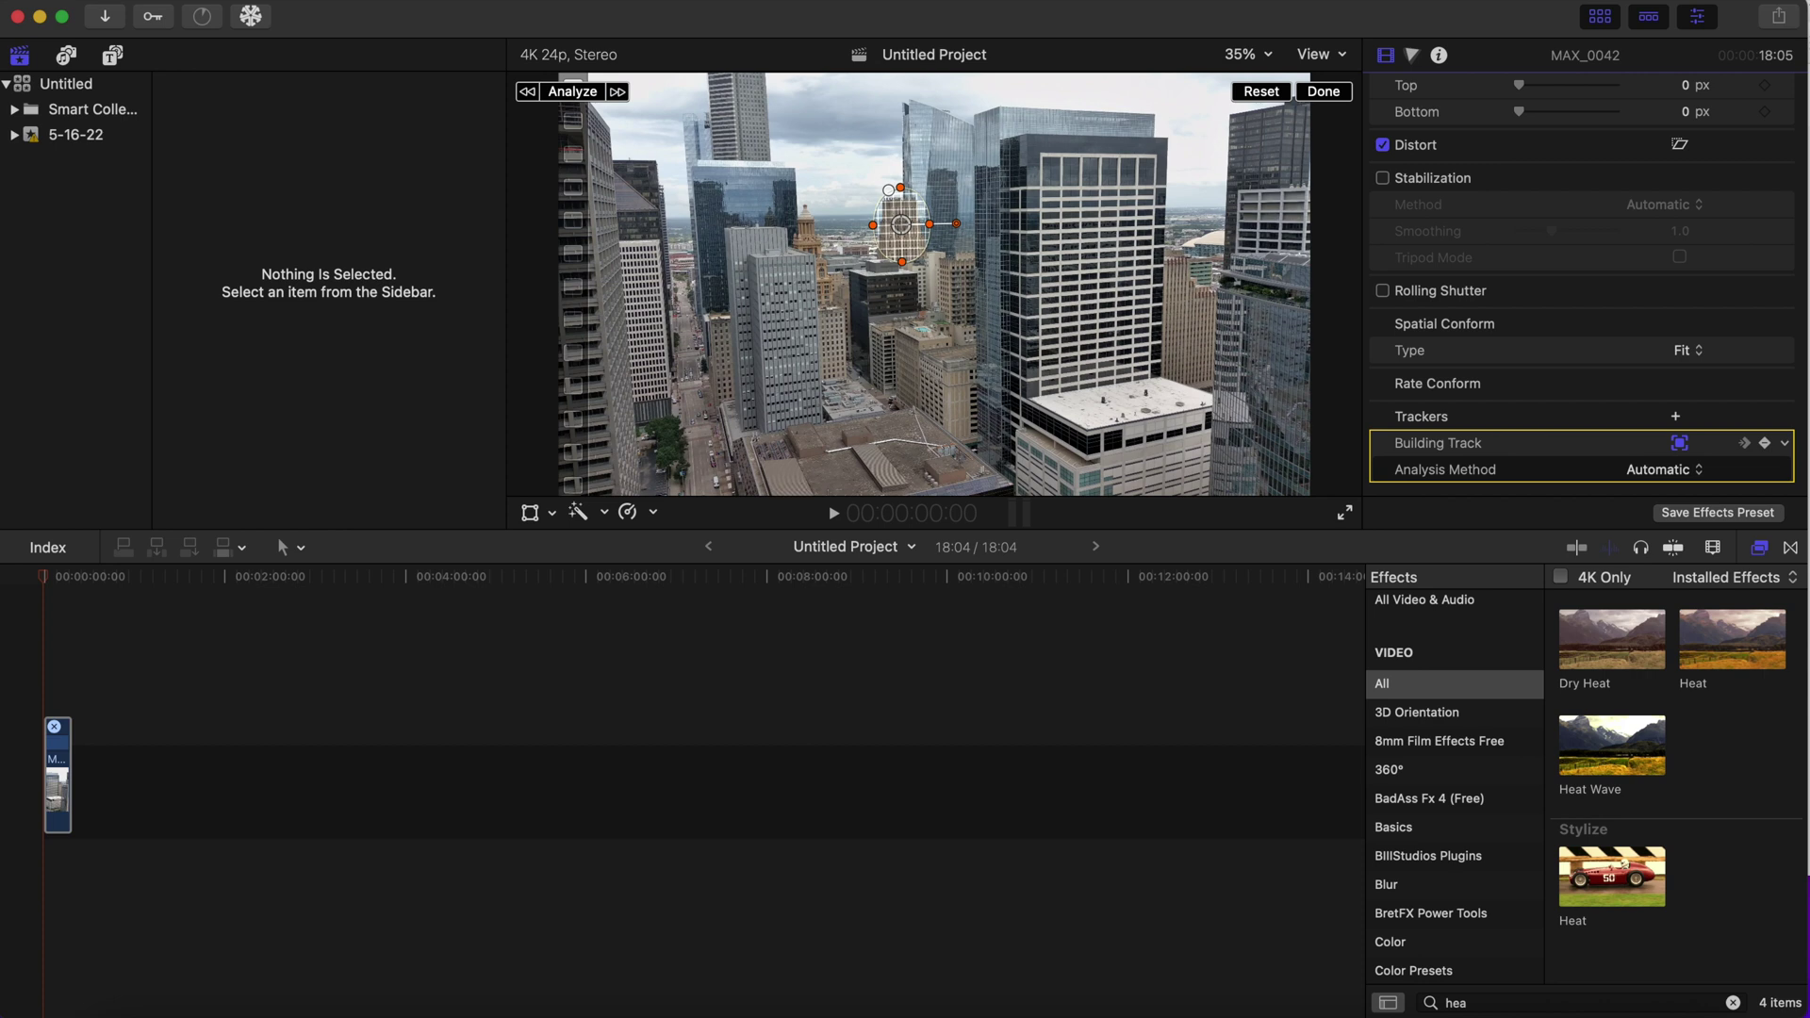
Place Green Screen Fire Footage.mp4 from the Downloads folder above MAX_0042 at the start of the timeline.
{"action": "left_click", "coordinate": [126, 1011]}
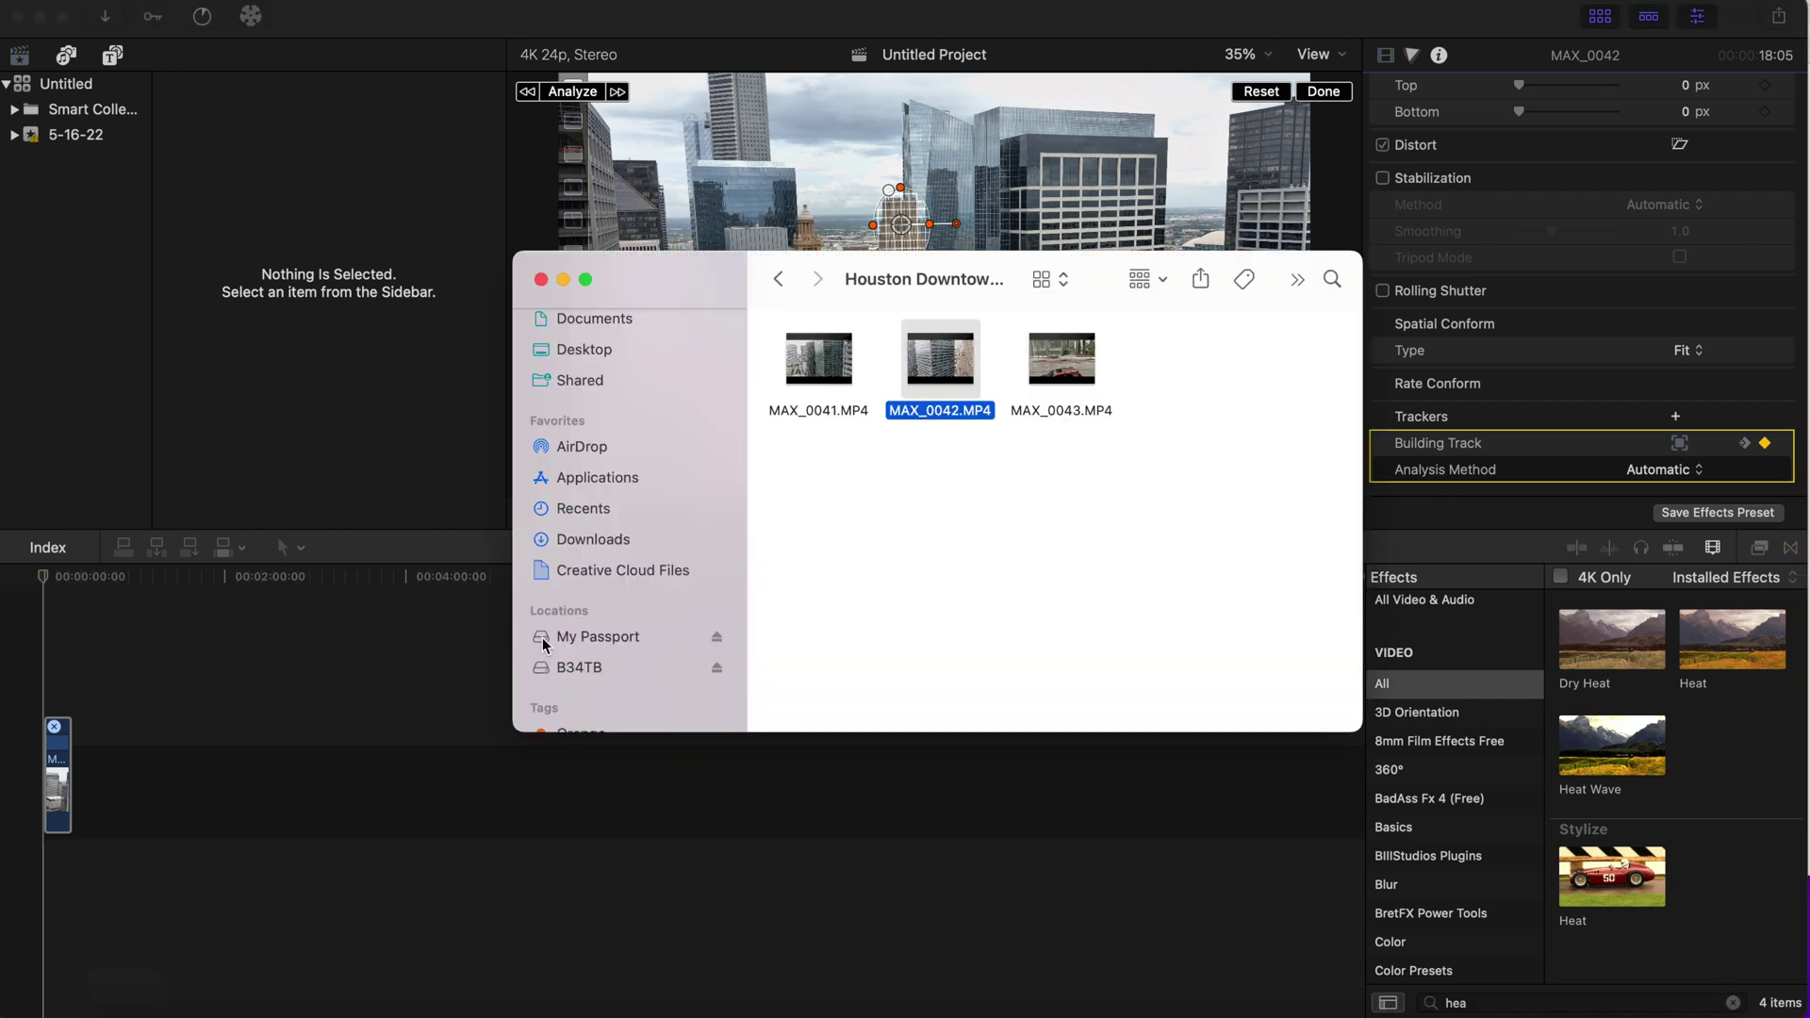
{"action": "left_click", "coordinate": [608, 539]}
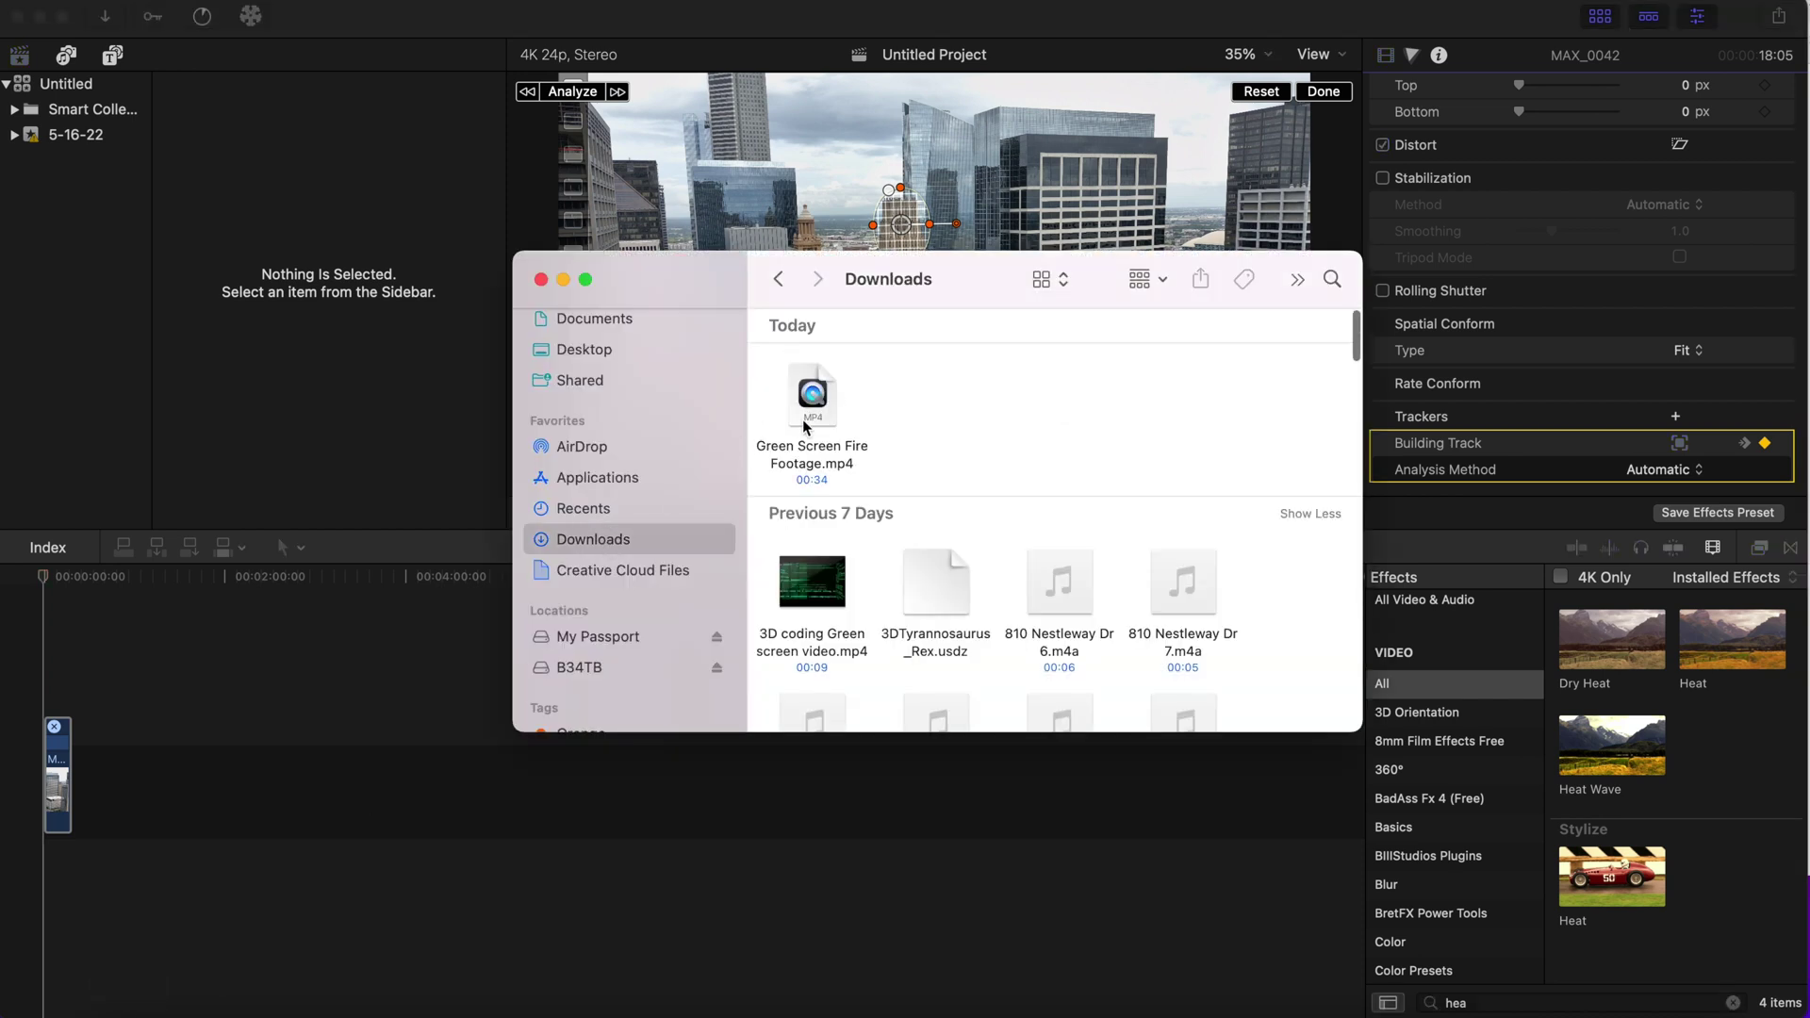
{"action": "left_click_drag", "start_coordinate": [812, 394], "coordinate": [64, 638]}
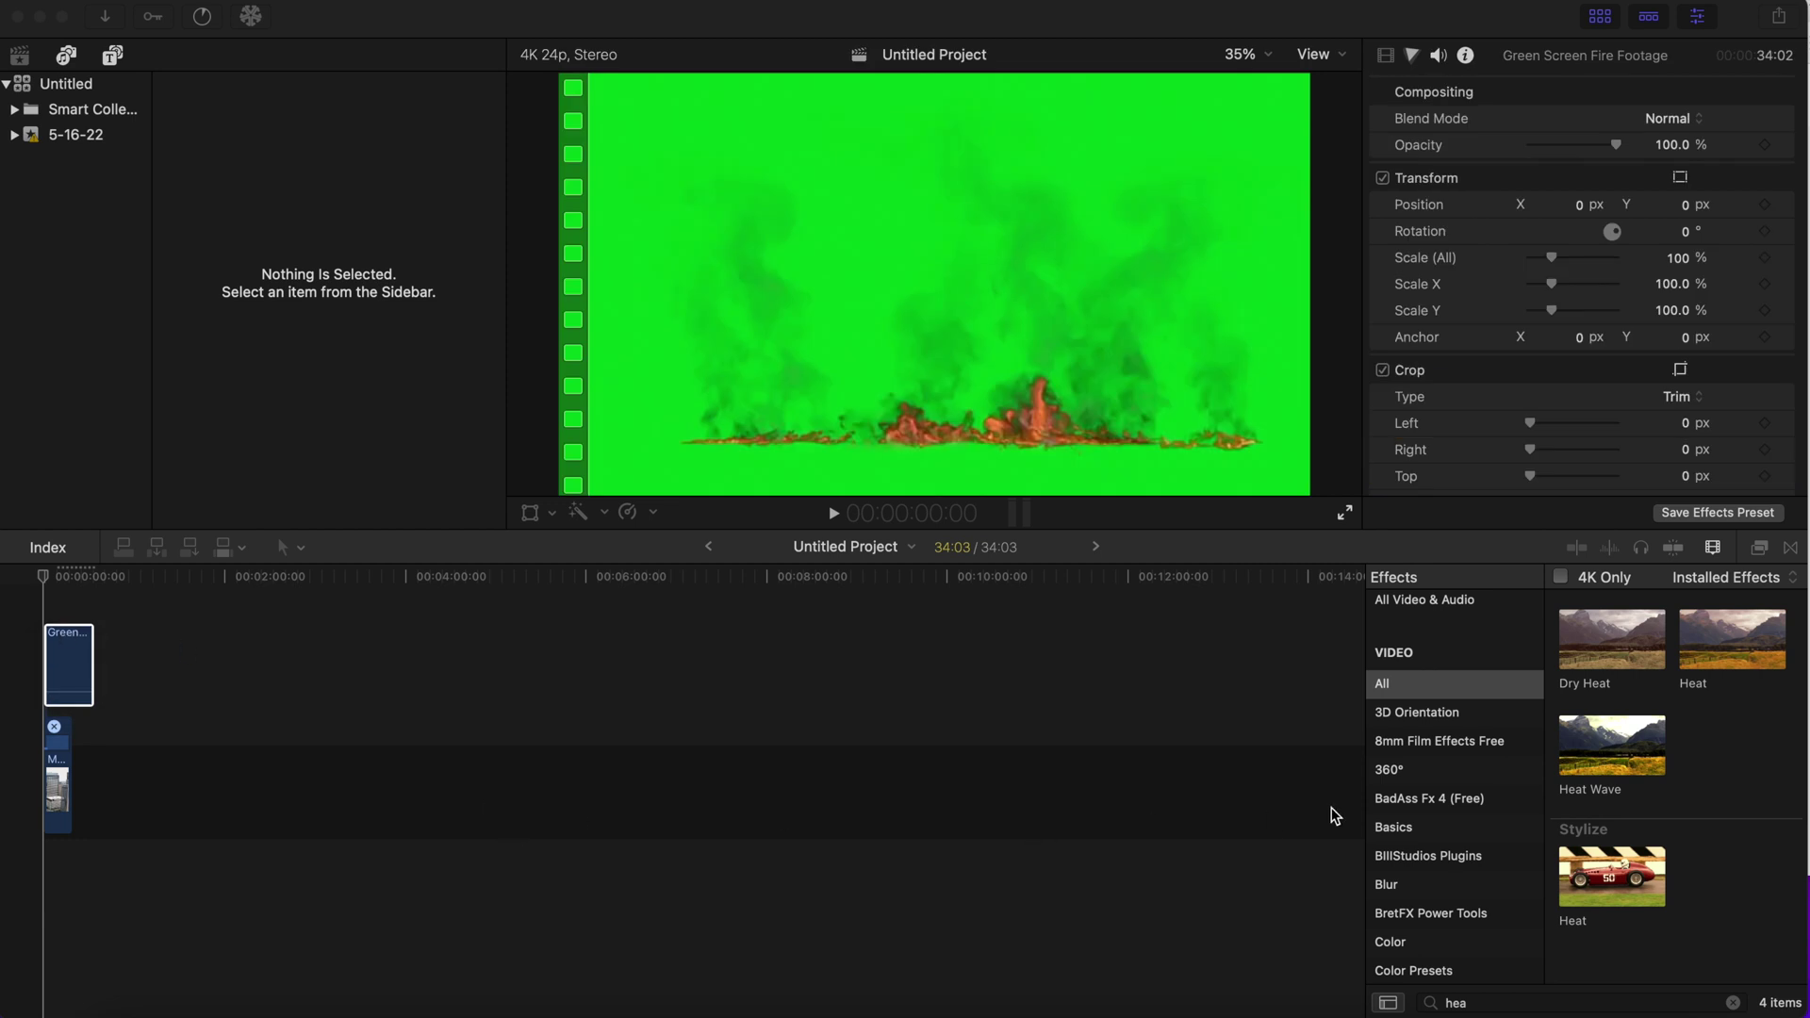
Clear the effects search within the Keying category and apply the Keyer effect to the fire clip.
{"action": "scroll", "coordinate": [1414, 825], "scroll_direction": "down", "scroll_amount": 10}
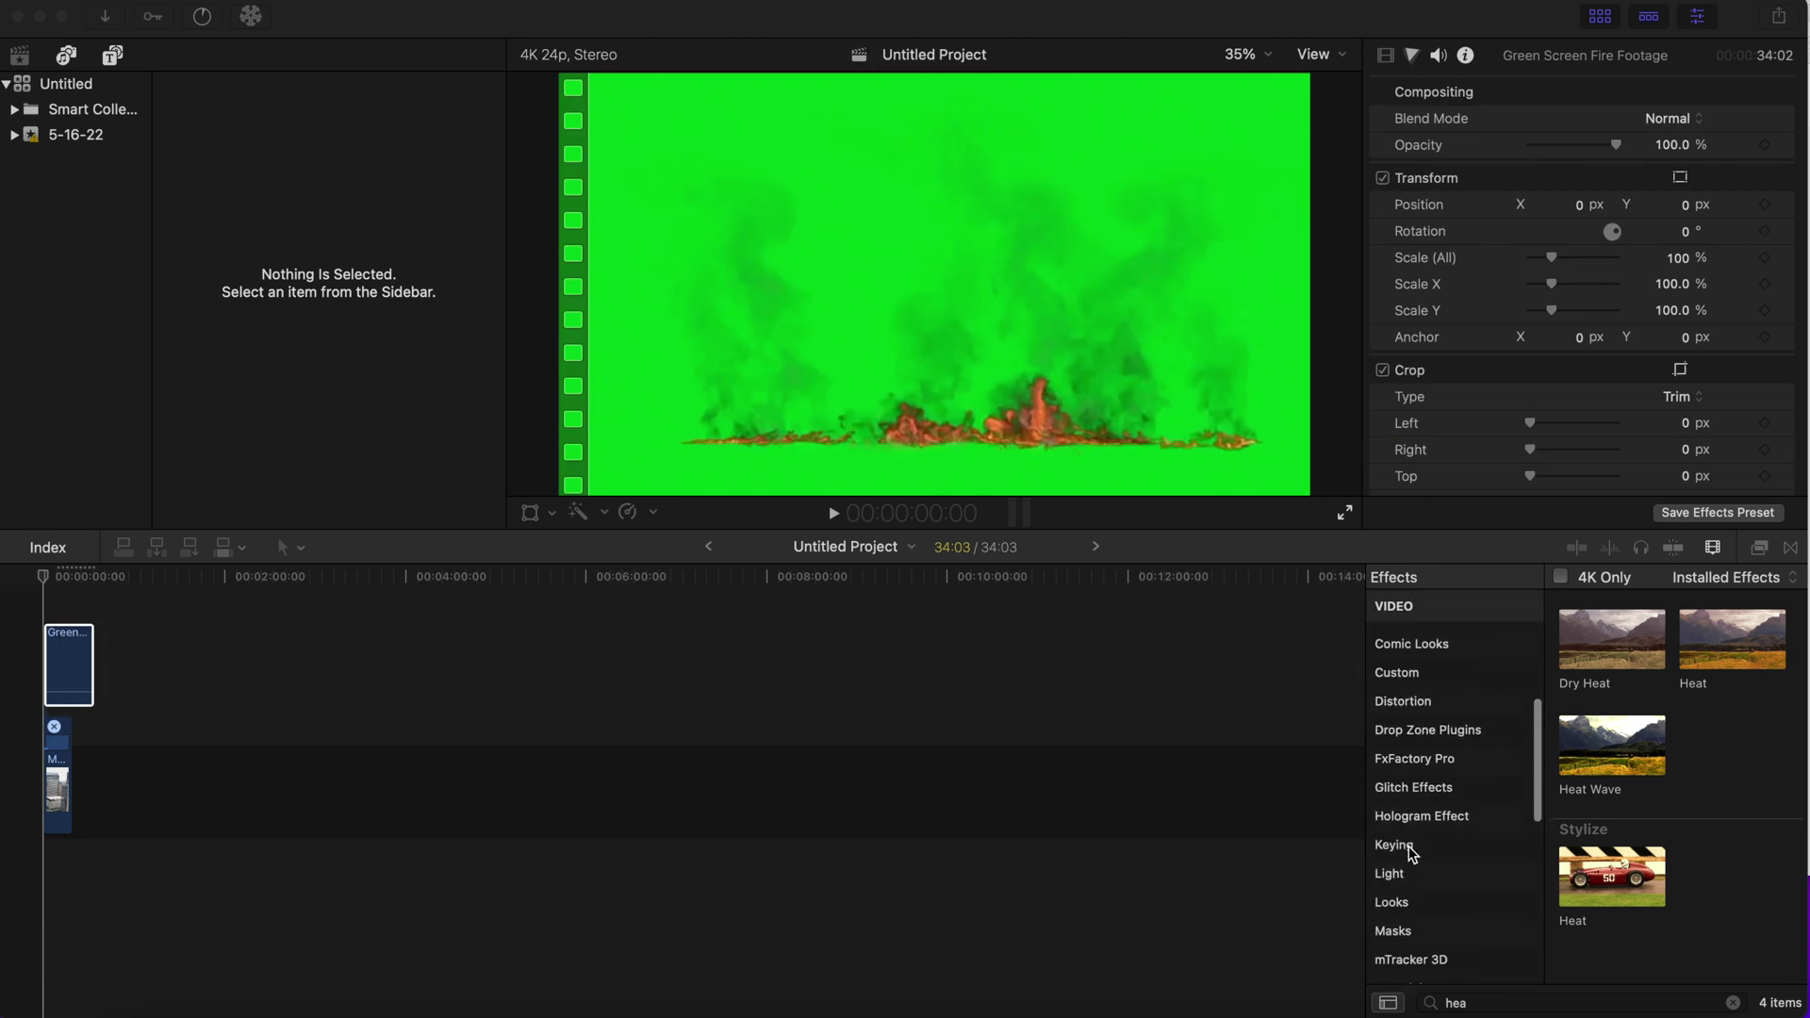
{"action": "left_click", "coordinate": [1449, 860]}
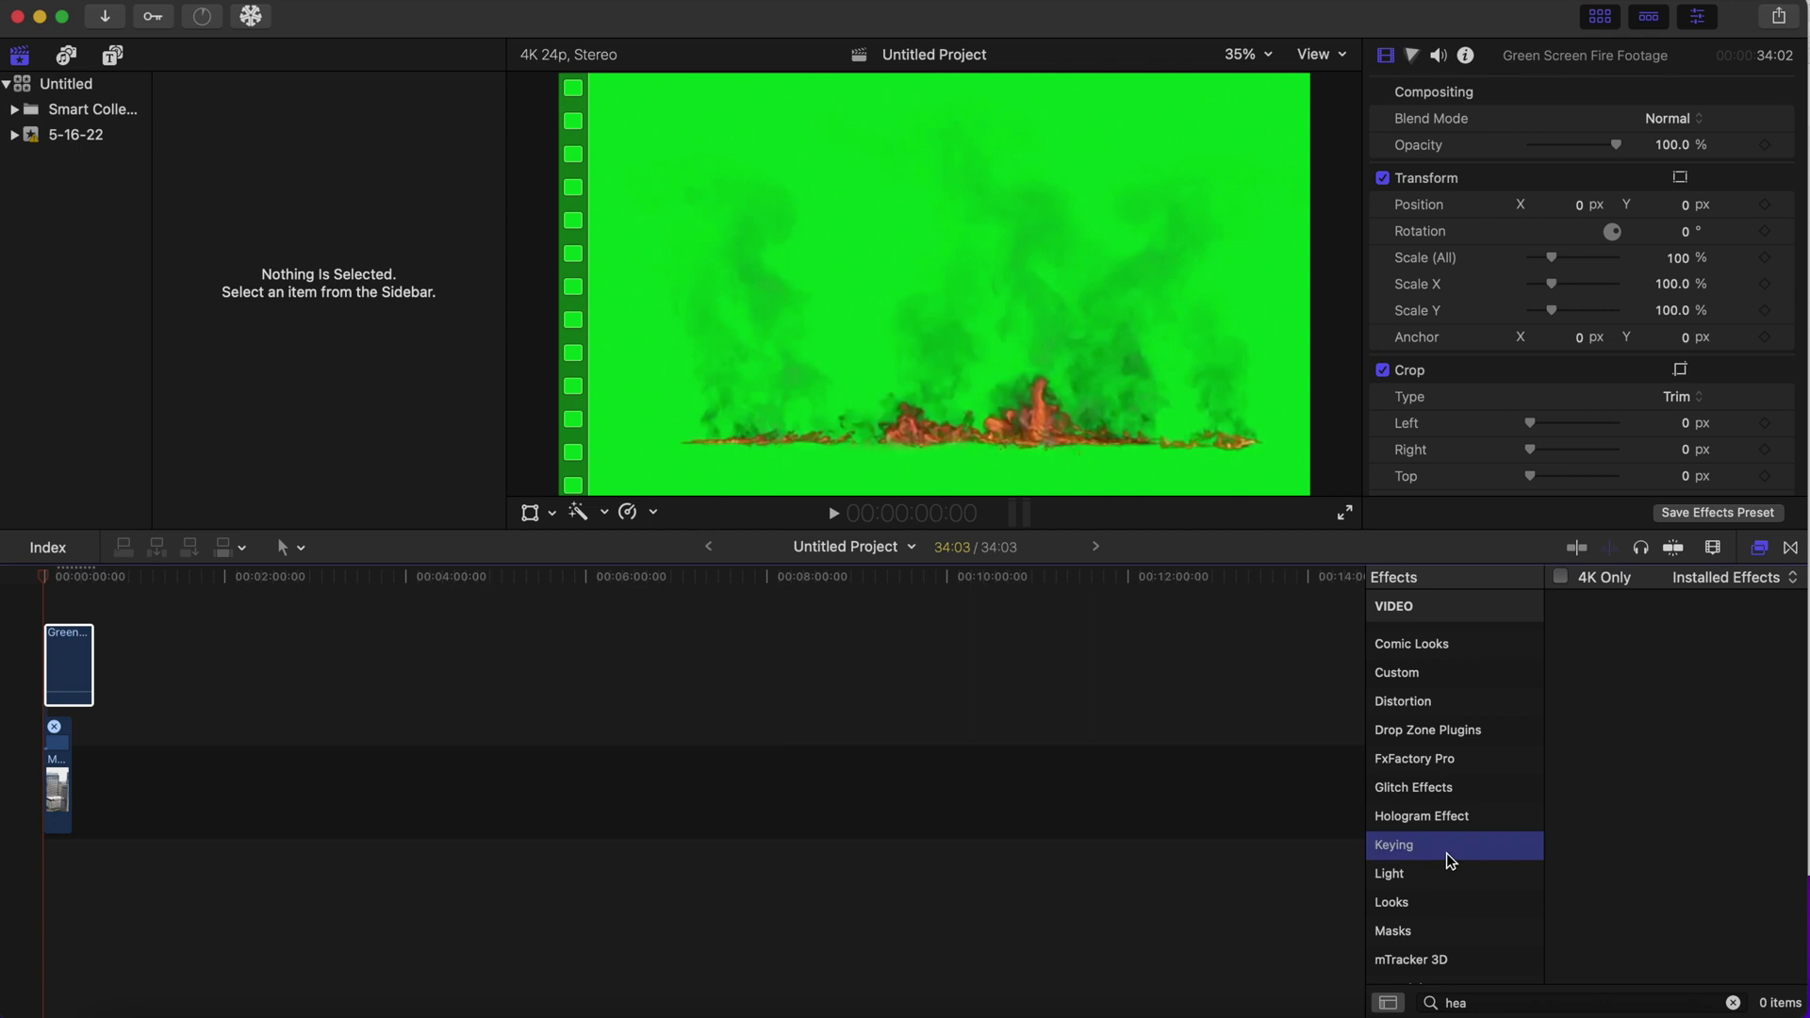
{"action": "left_click", "coordinate": [1733, 1002]}
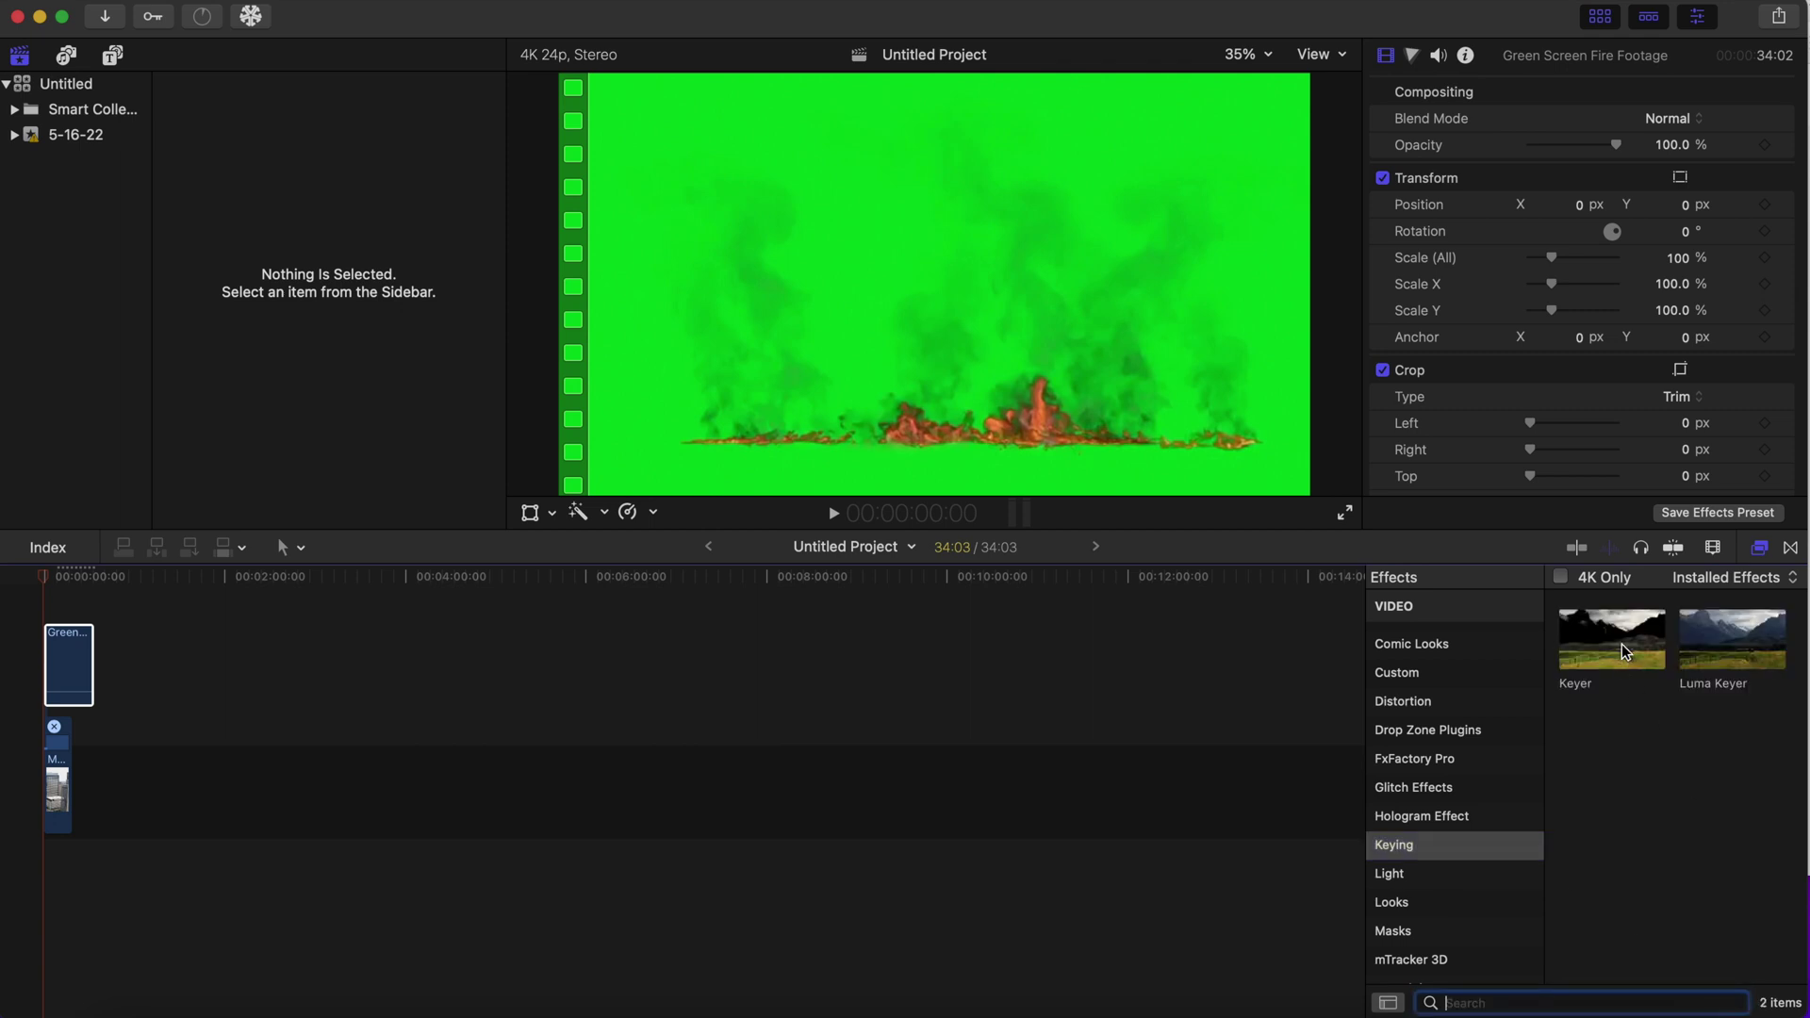
{"action": "left_click_drag", "start_coordinate": [1624, 650], "coordinate": [73, 671]}
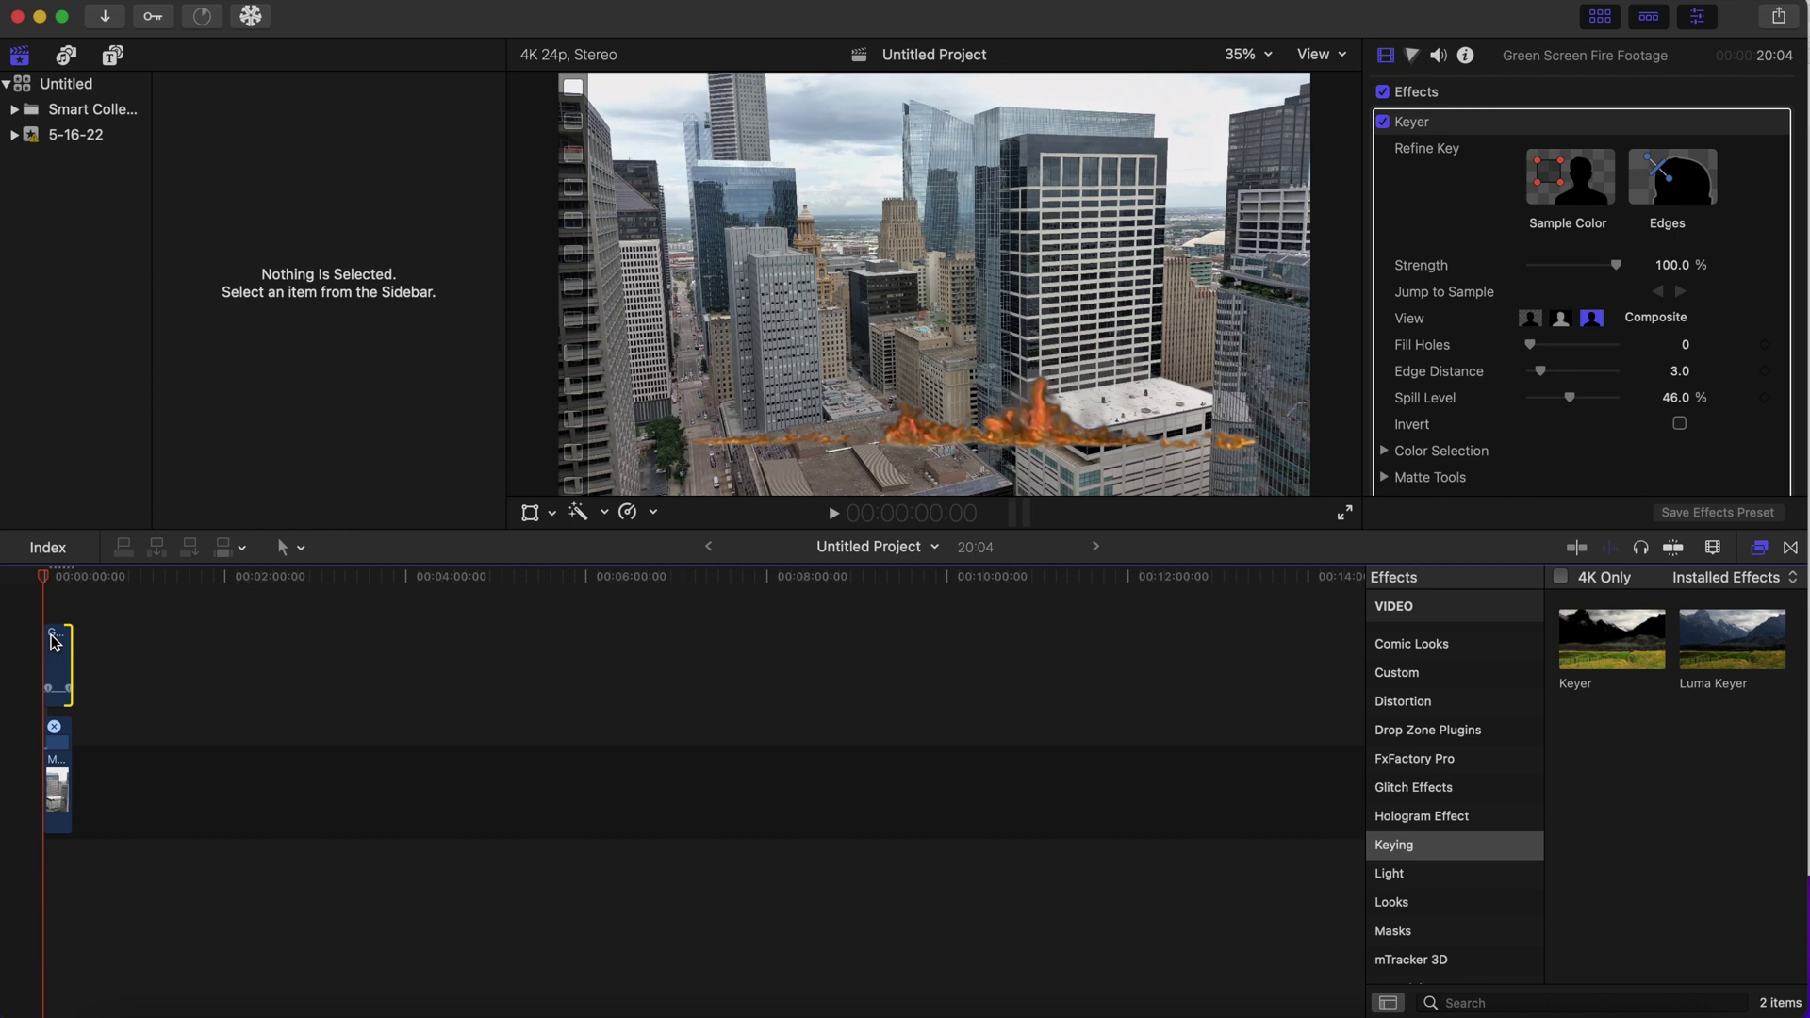
Attach the fire clip's Transform to the Building Track tracker of MAX_0042.
{"action": "left_click", "coordinate": [55, 643]}
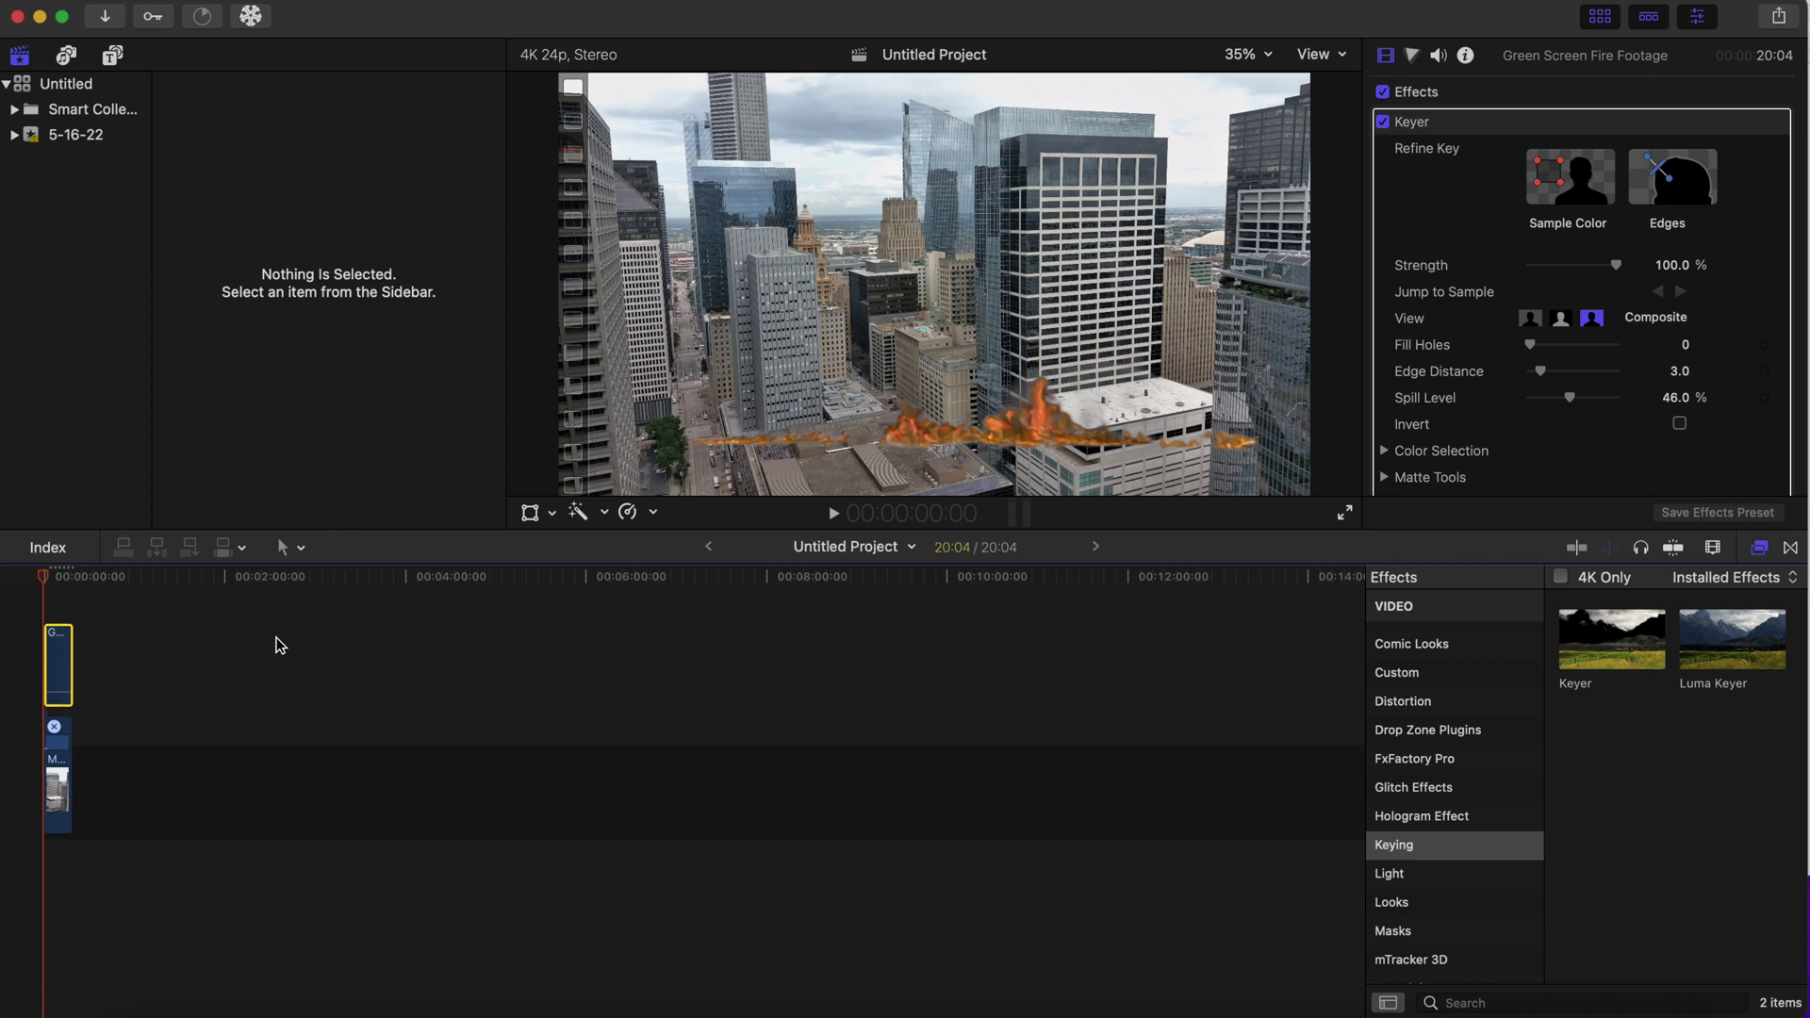
{"action": "left_click", "coordinate": [530, 513]}
{"action": "left_click", "coordinate": [1006, 93]}
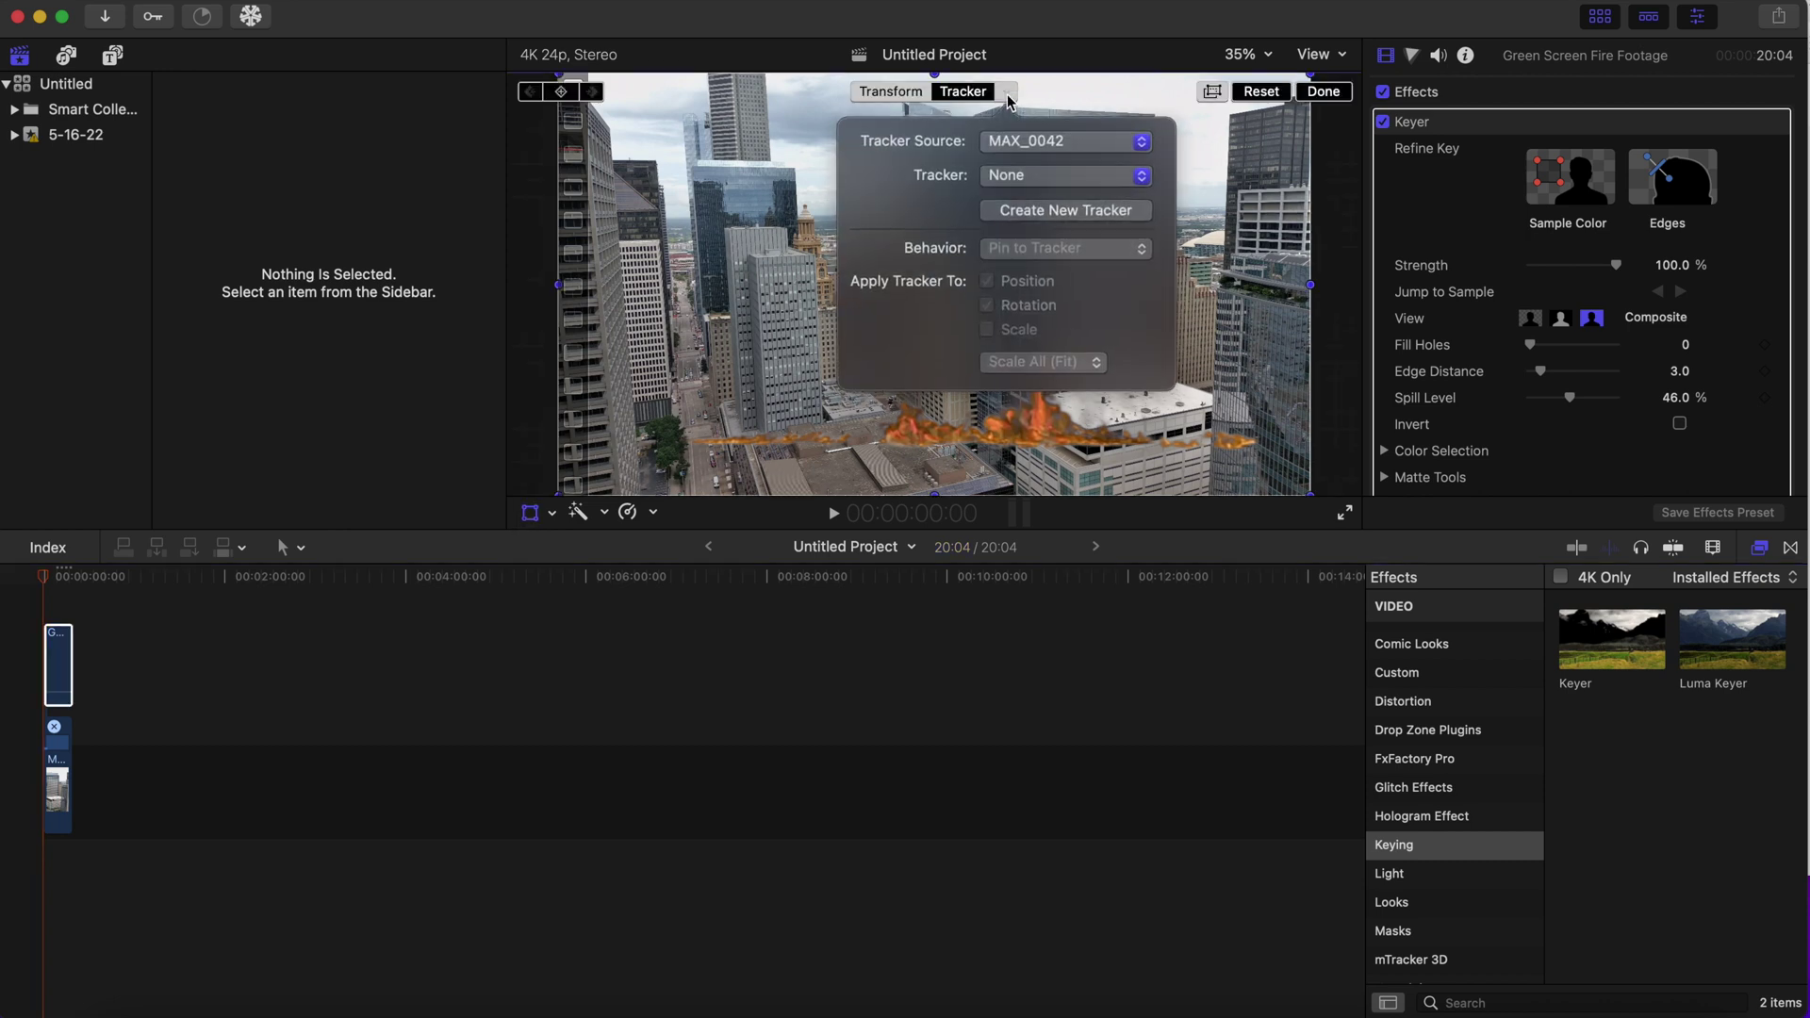
{"action": "left_click", "coordinate": [1028, 175]}
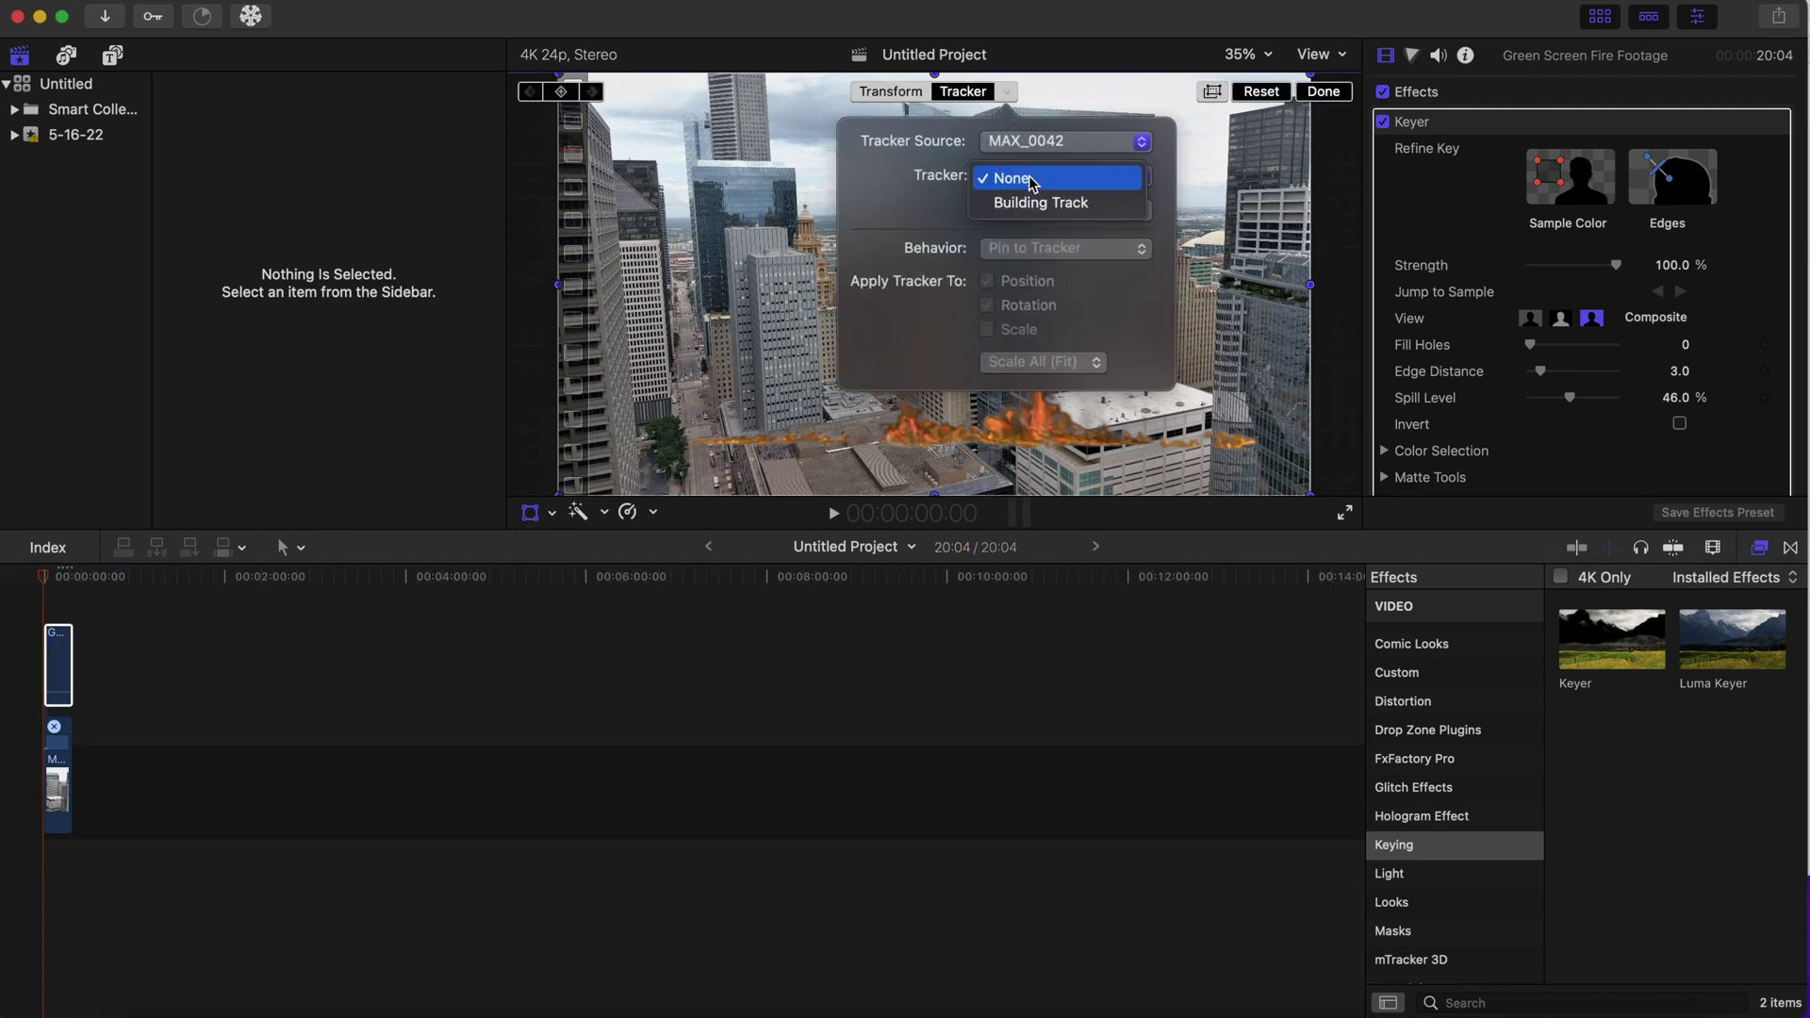
{"action": "left_click", "coordinate": [1036, 203]}
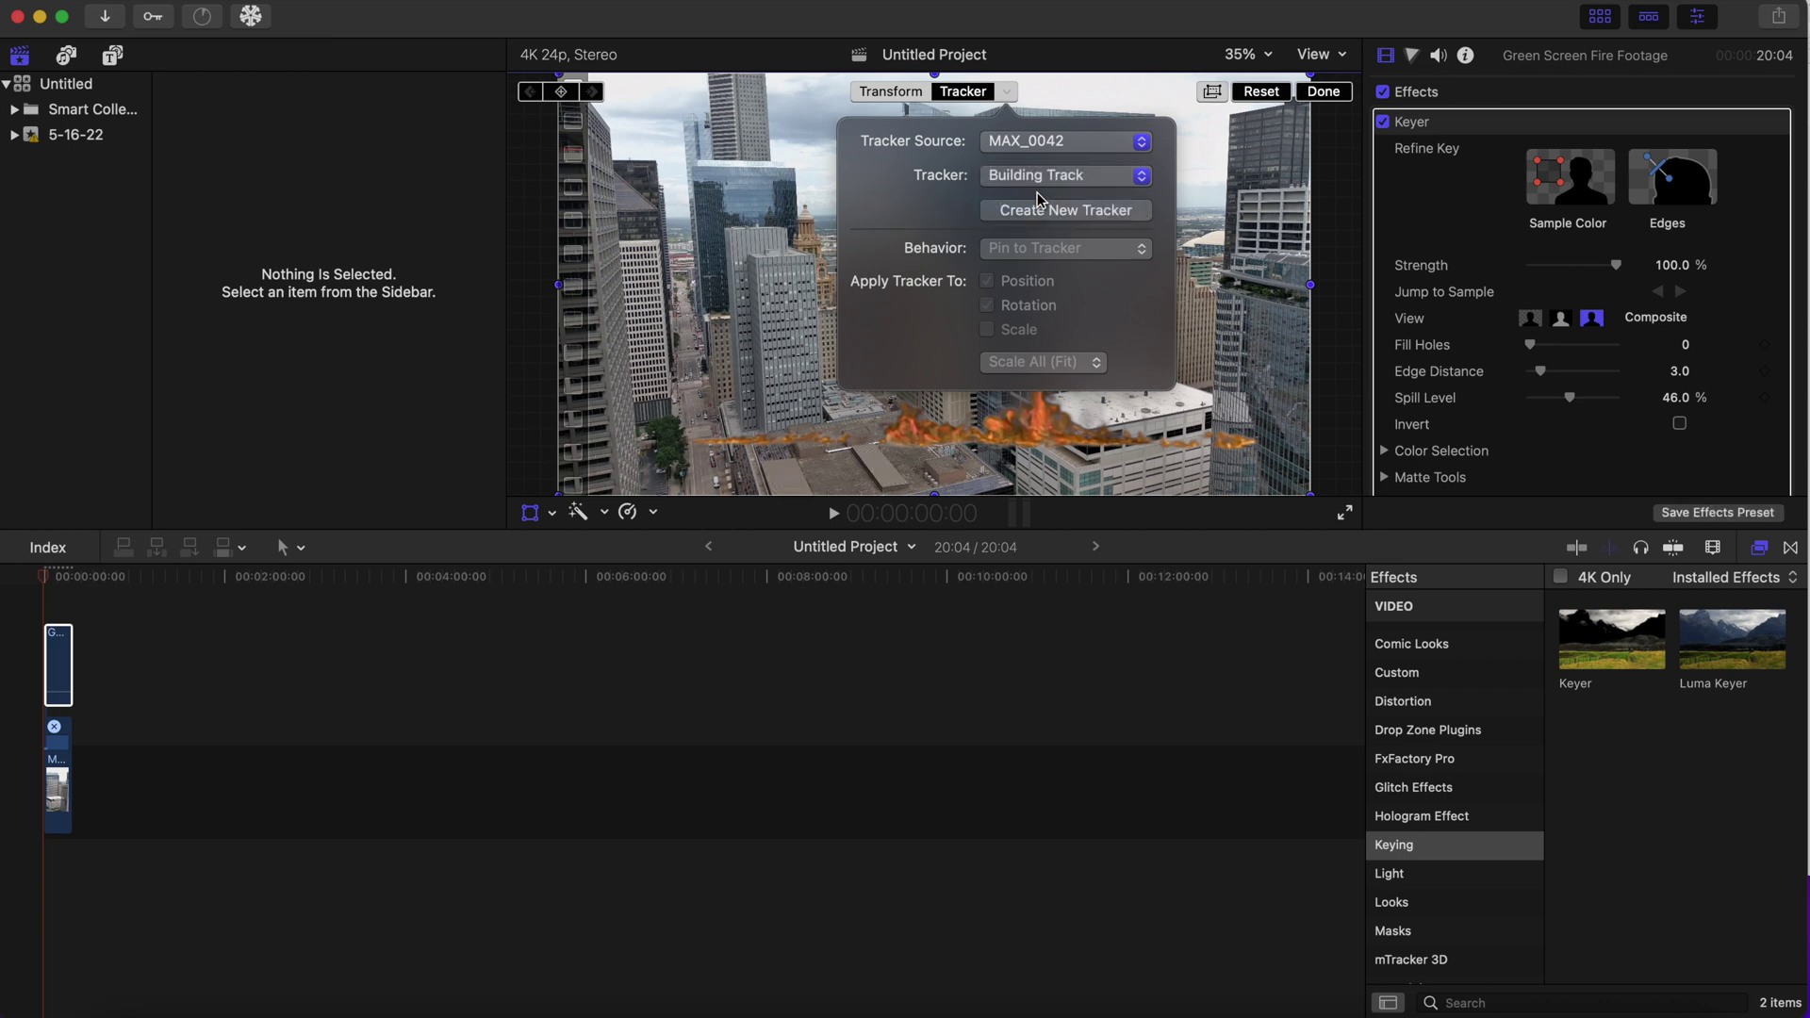
Close the tracker settings and scale the fire clip uniformly to 48%.
{"action": "left_click", "coordinate": [1169, 162]}
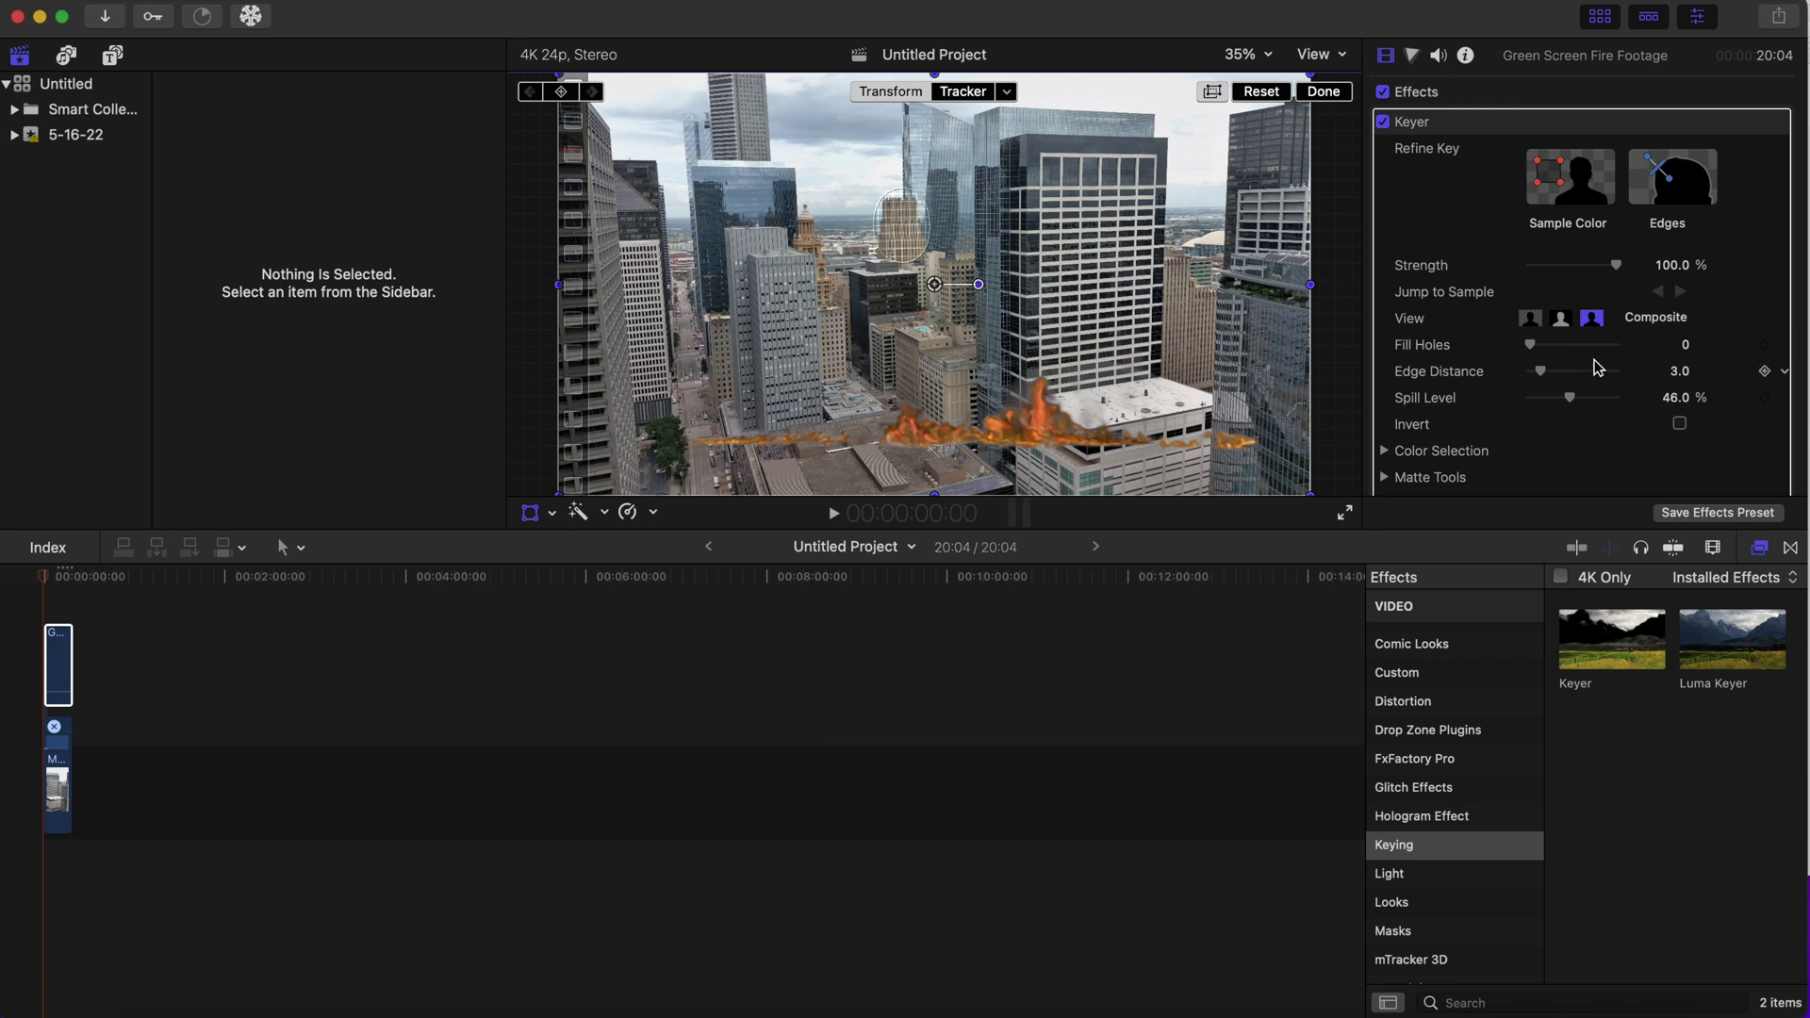
{"action": "scroll", "coordinate": [1597, 368], "scroll_direction": "down", "scroll_amount": 10}
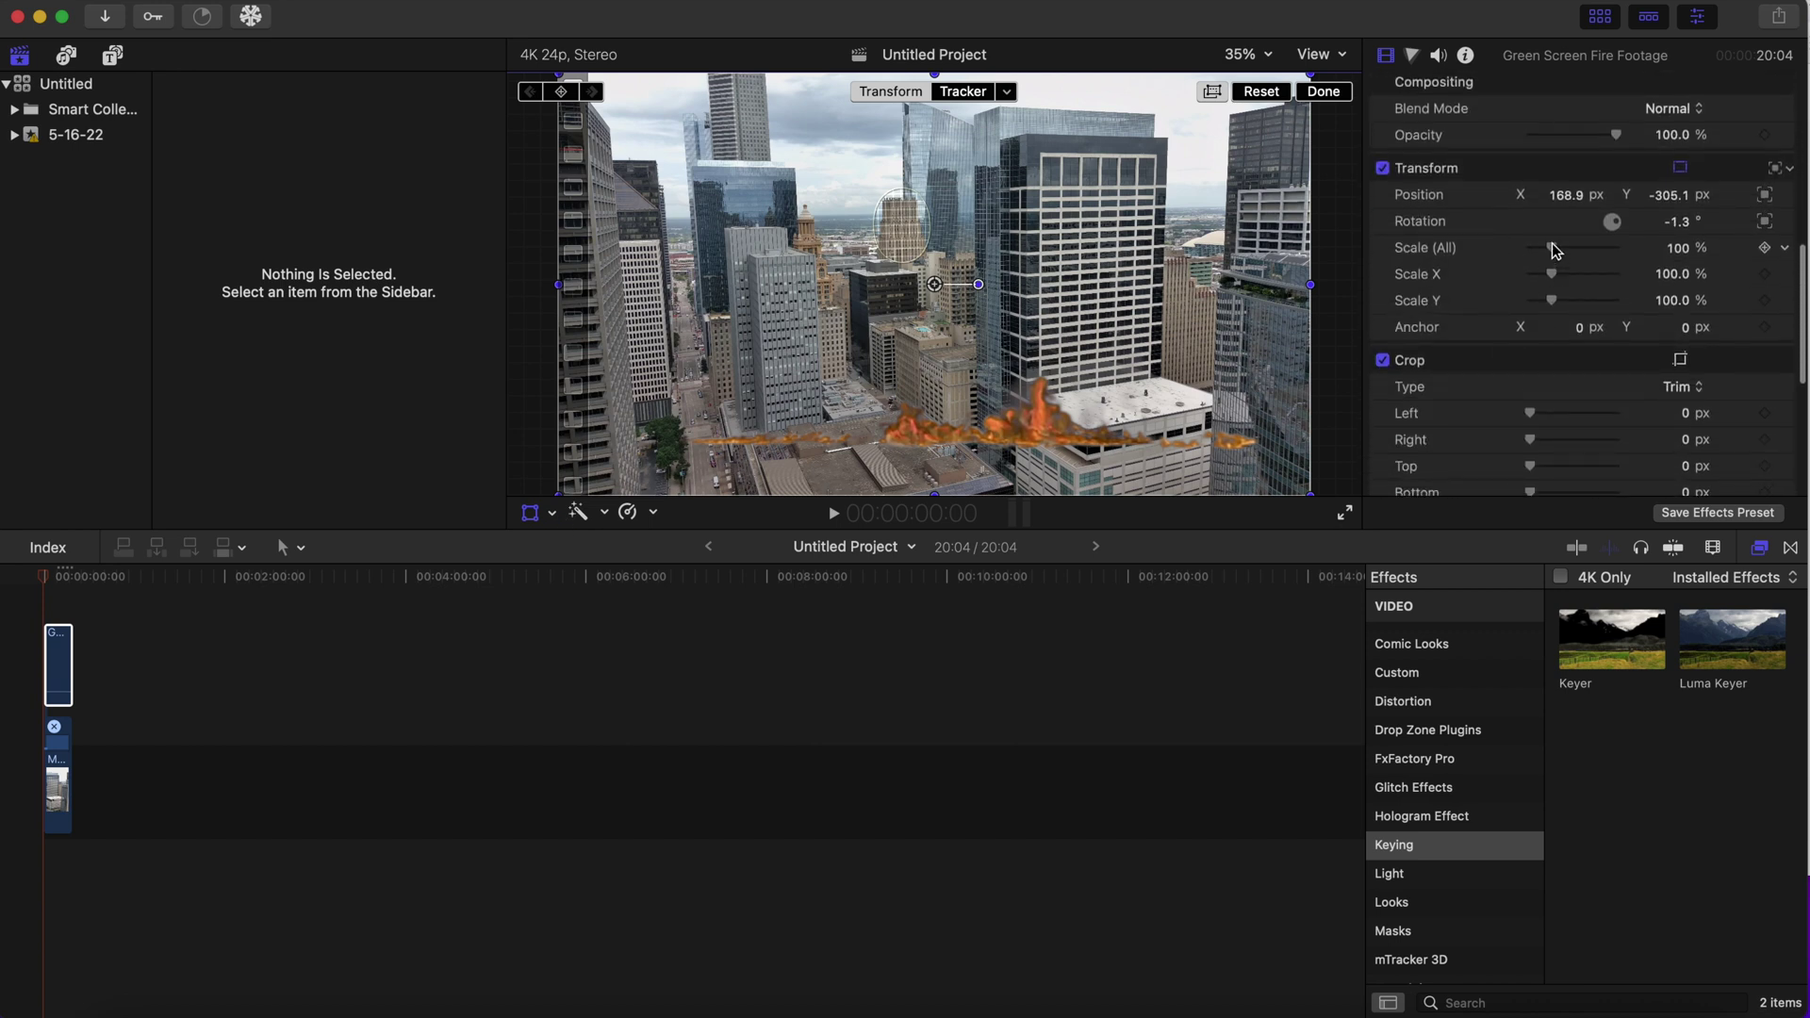
{"action": "left_click_drag", "start_coordinate": [1552, 250], "coordinate": [1540, 252]}
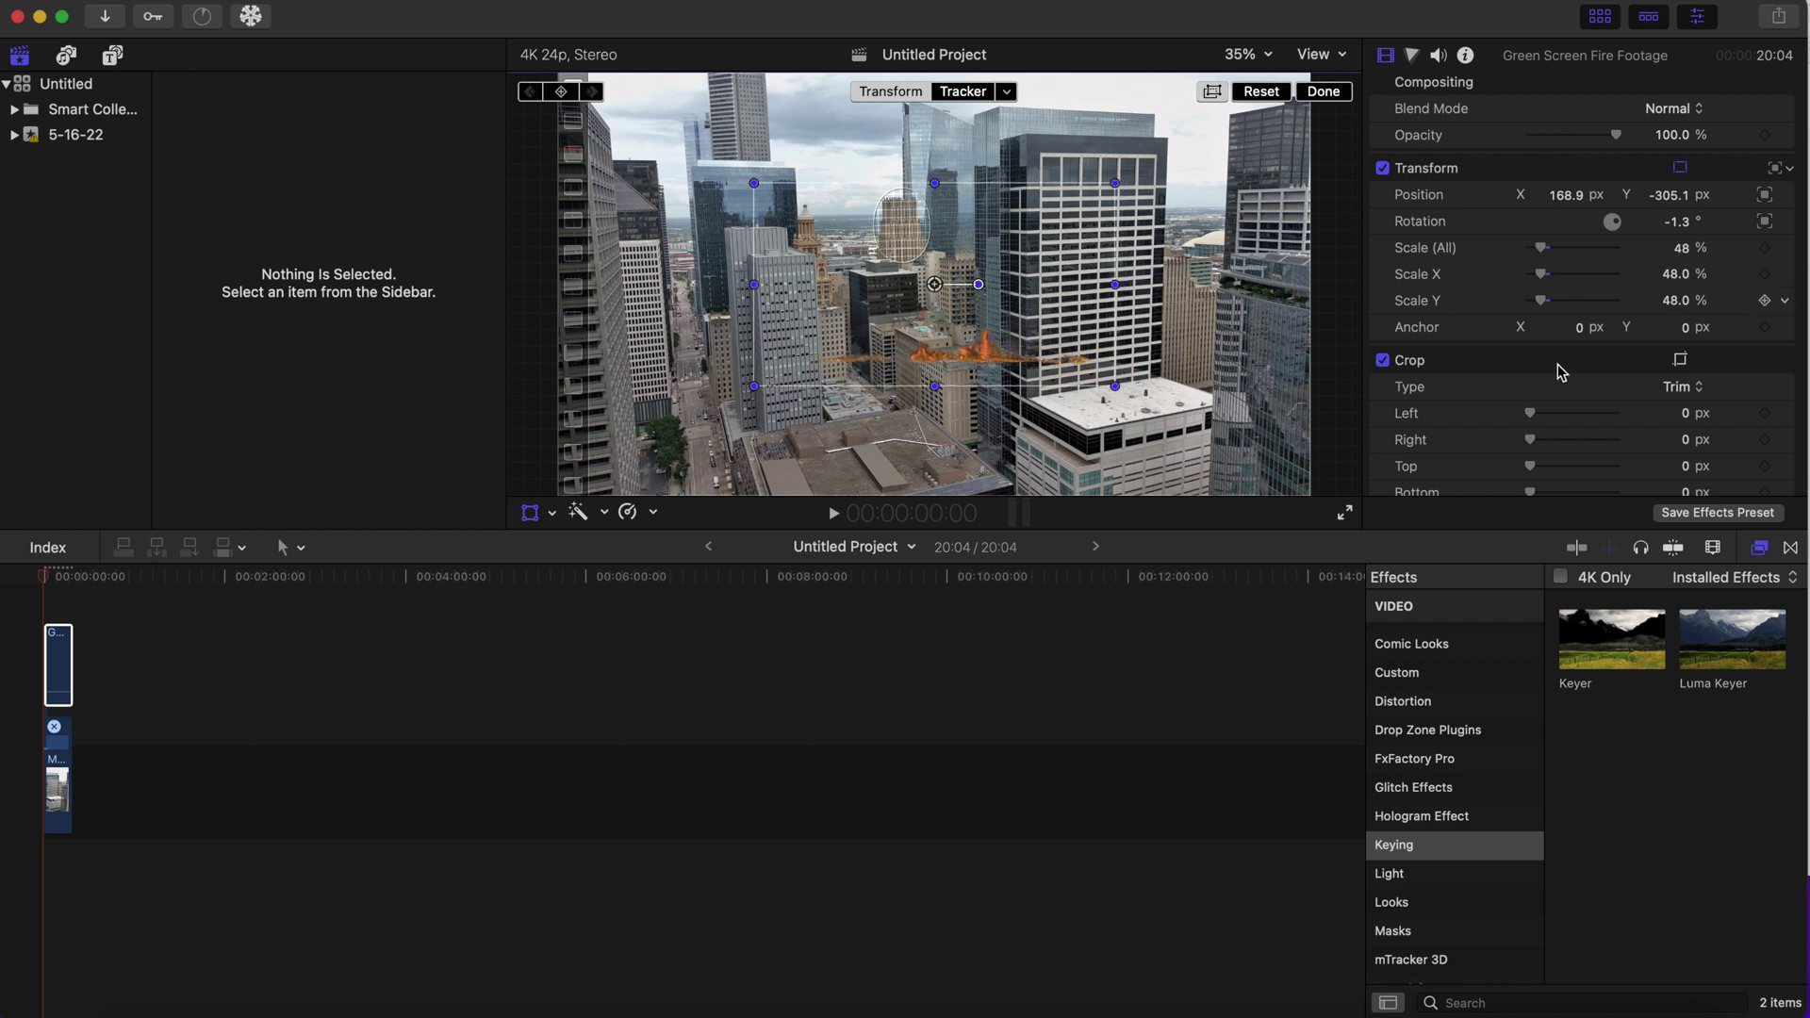
Crop the fire clip by 360 px left and 193 px right, and move the flames onto the top of the tracked building.
{"action": "scroll", "coordinate": [1563, 413], "scroll_direction": "down", "scroll_amount": 2}
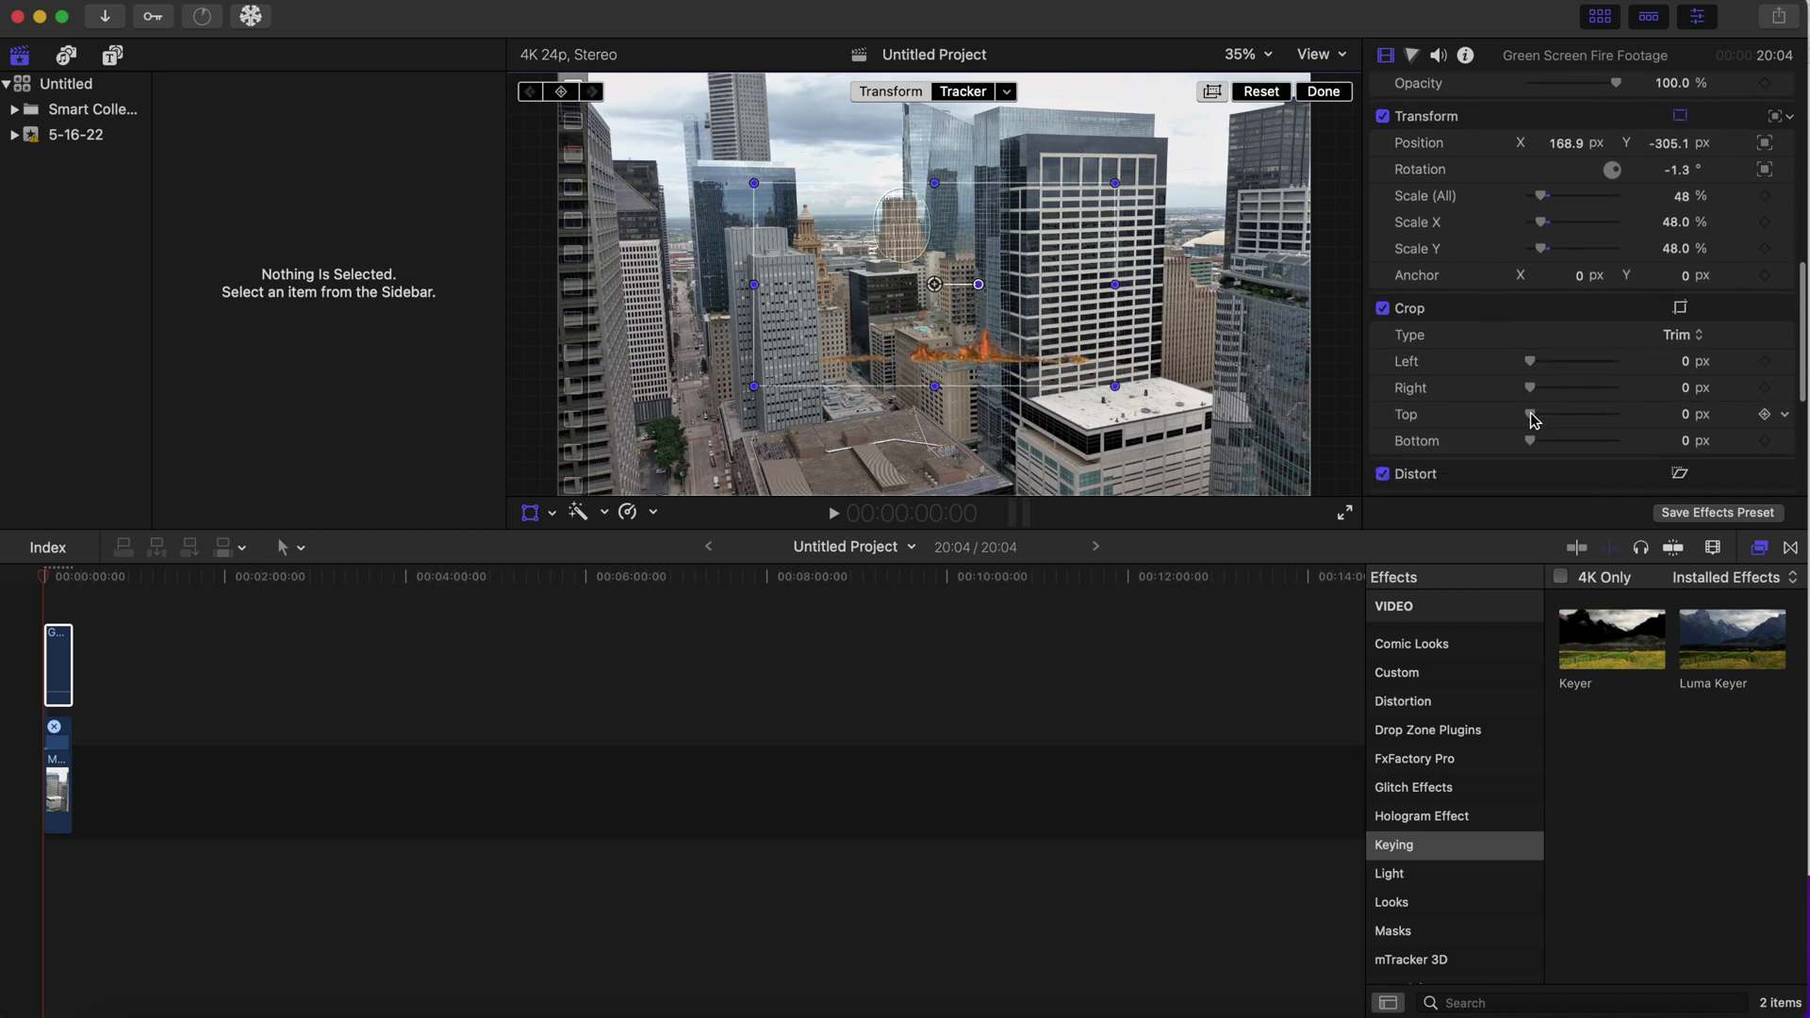
{"action": "left_click_drag", "start_coordinate": [1531, 389], "coordinate": [1614, 385]}
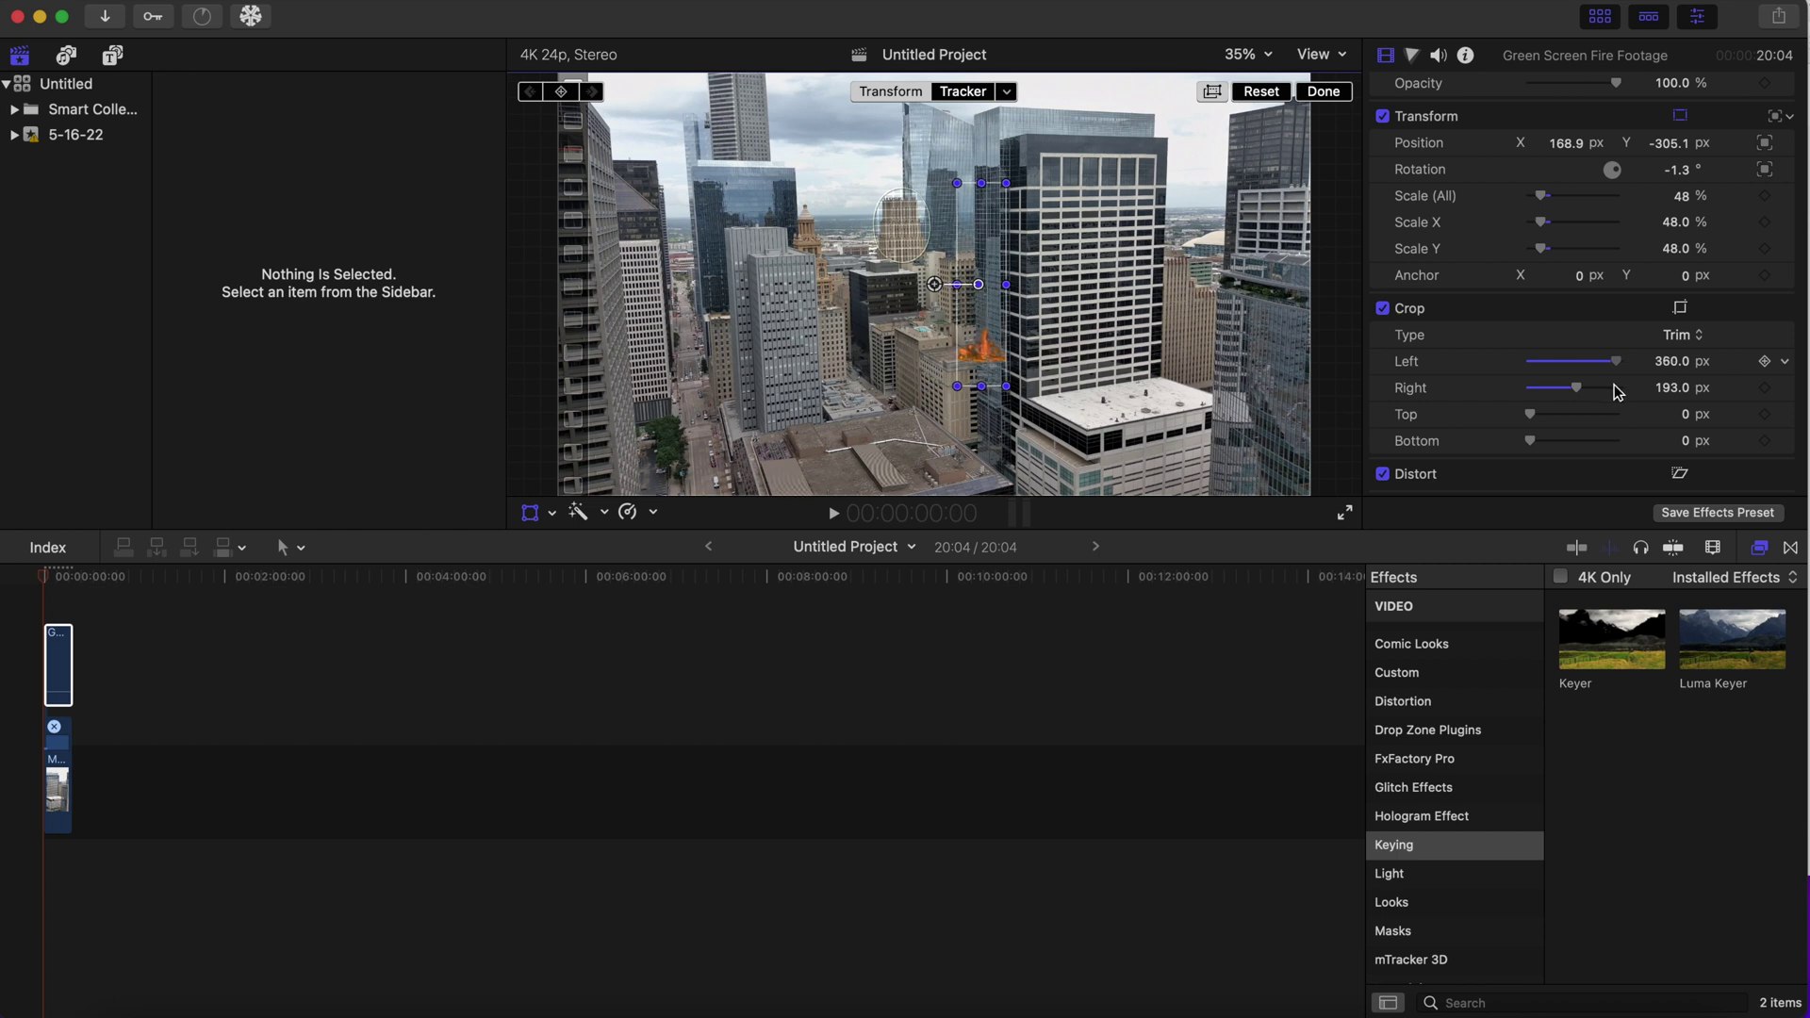
{"action": "left_click_drag", "start_coordinate": [980, 319], "coordinate": [902, 170]}
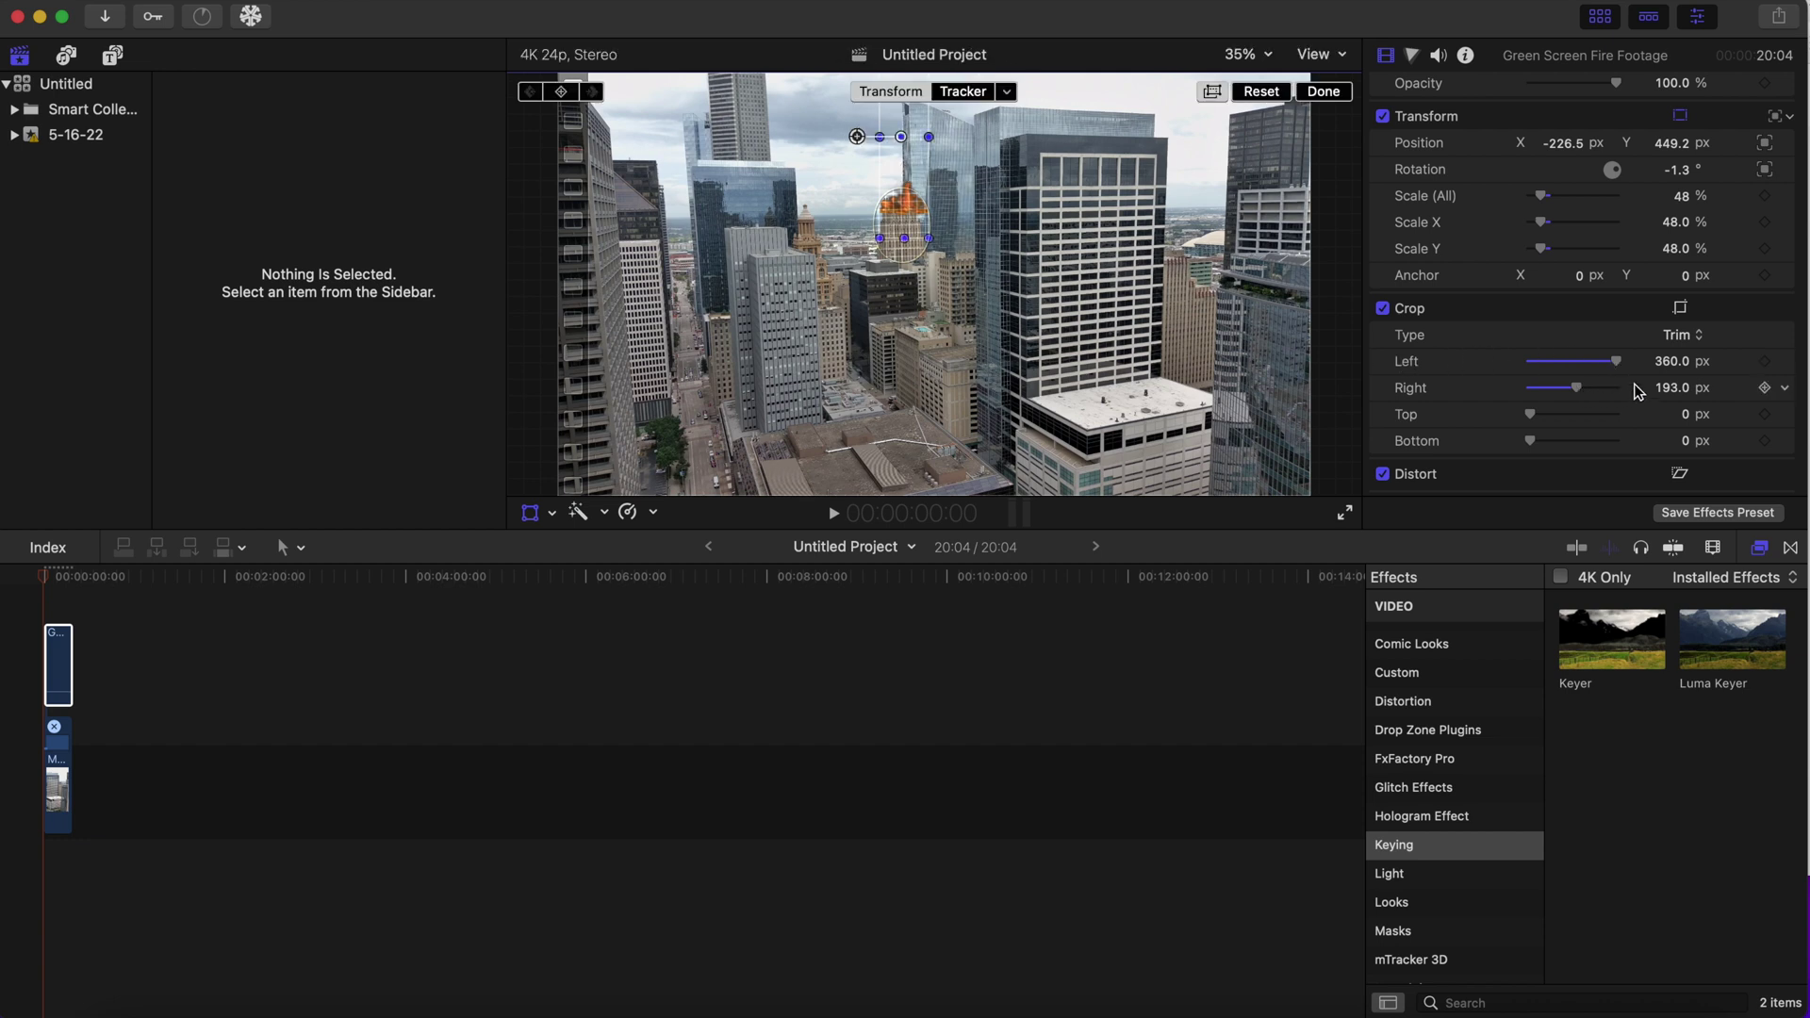
Tighten the fire's crop to 374.4 px left and 201 px right, repositioning it at about X -247.8, Y 471.1 px.
{"action": "left_click_drag", "start_coordinate": [1671, 361], "coordinate": [1668, 361]}
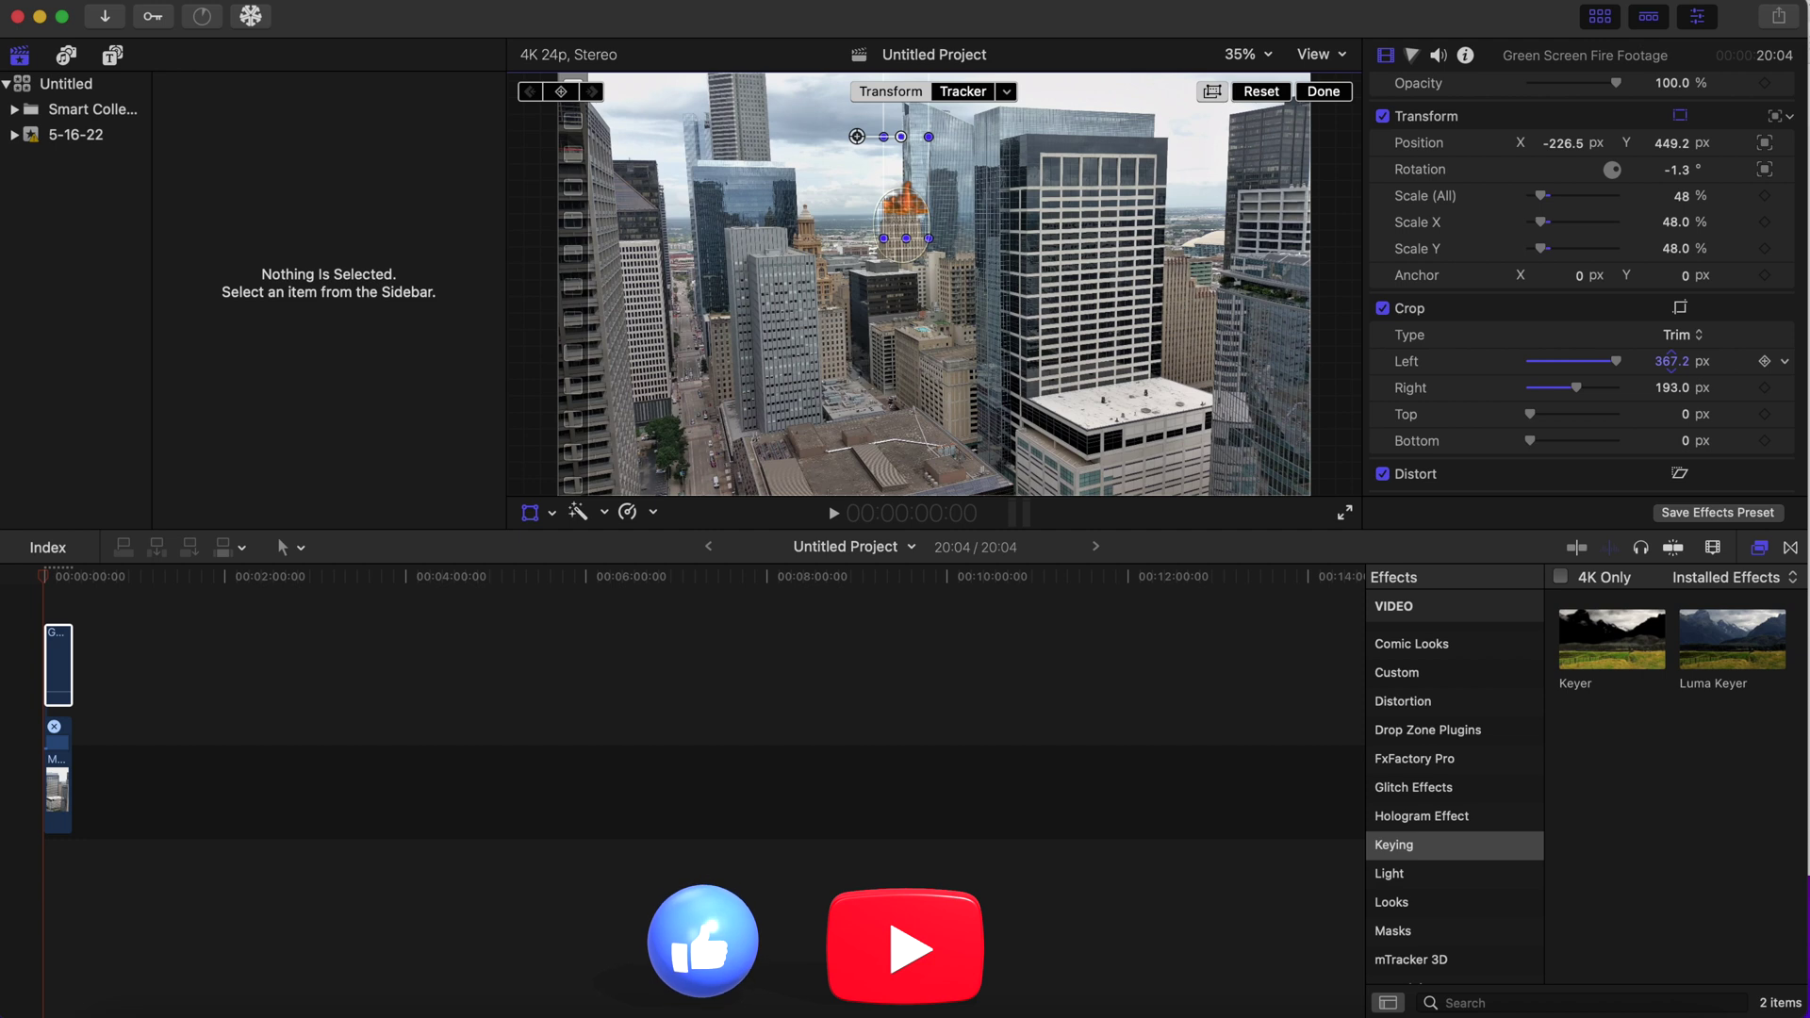
{"action": "left_click_drag", "start_coordinate": [860, 175], "coordinate": [903, 166]}
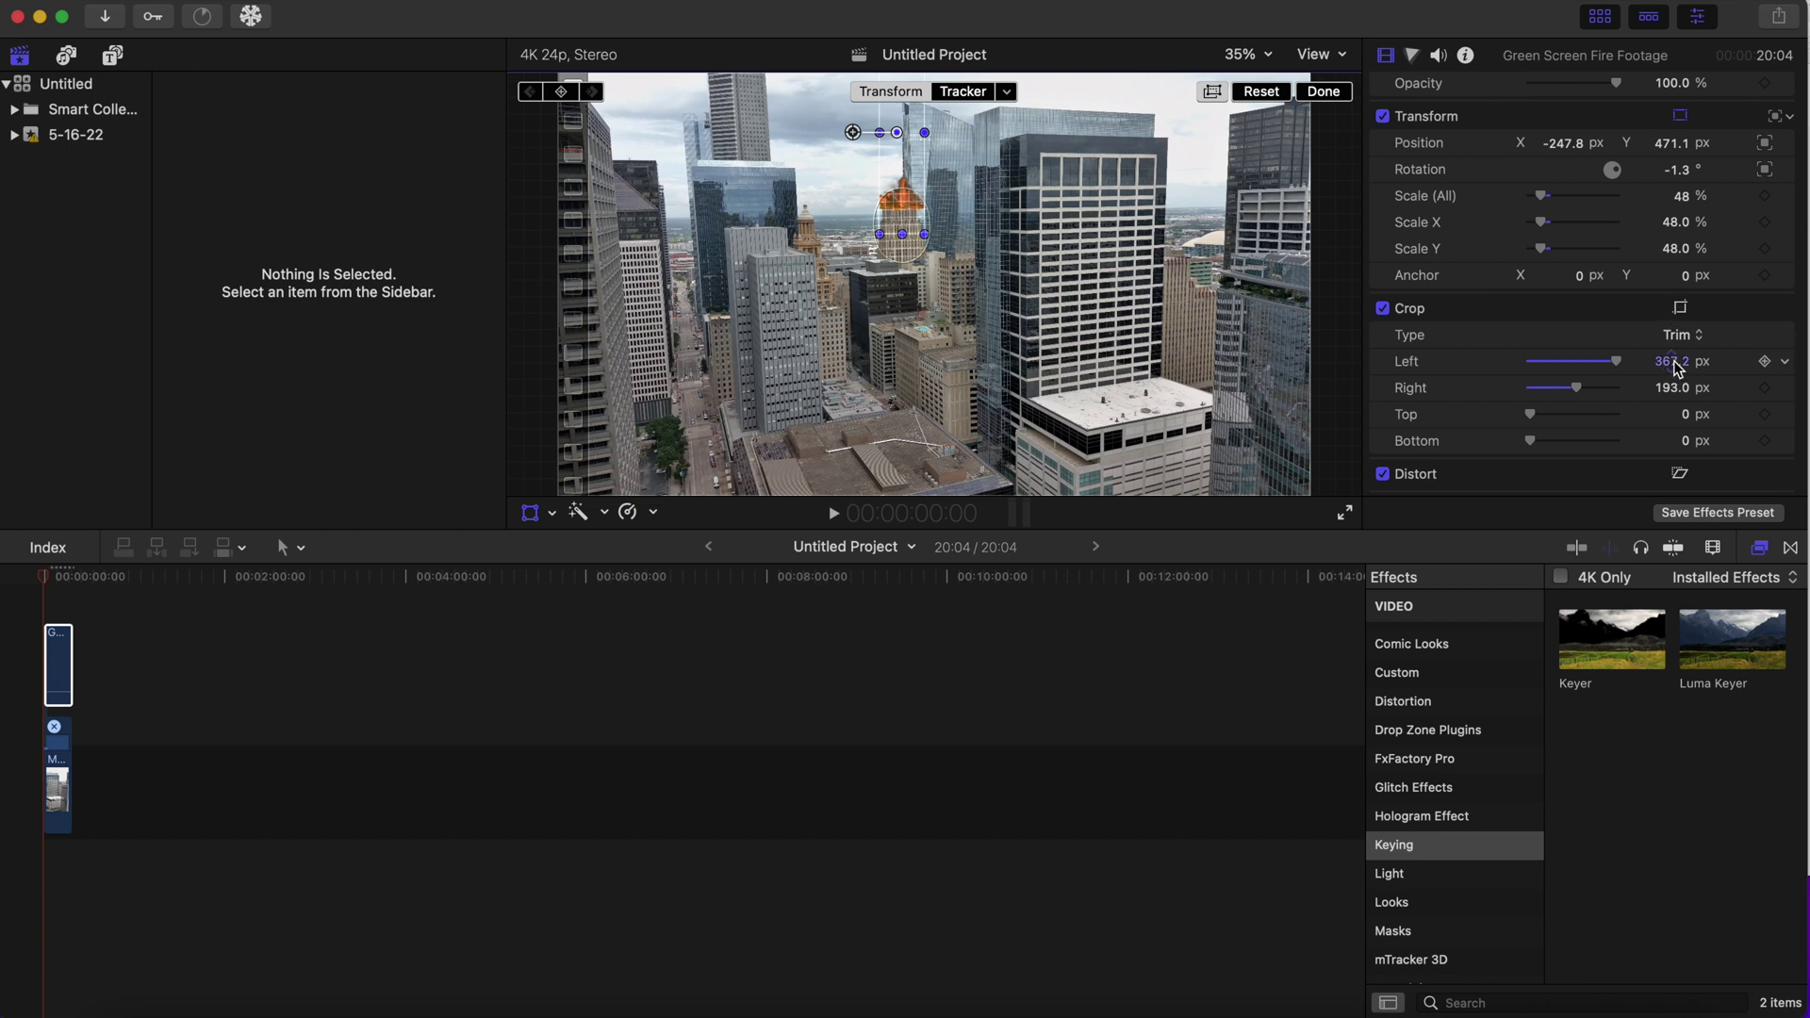
{"action": "left_click_drag", "start_coordinate": [1677, 370], "coordinate": [1686, 395]}
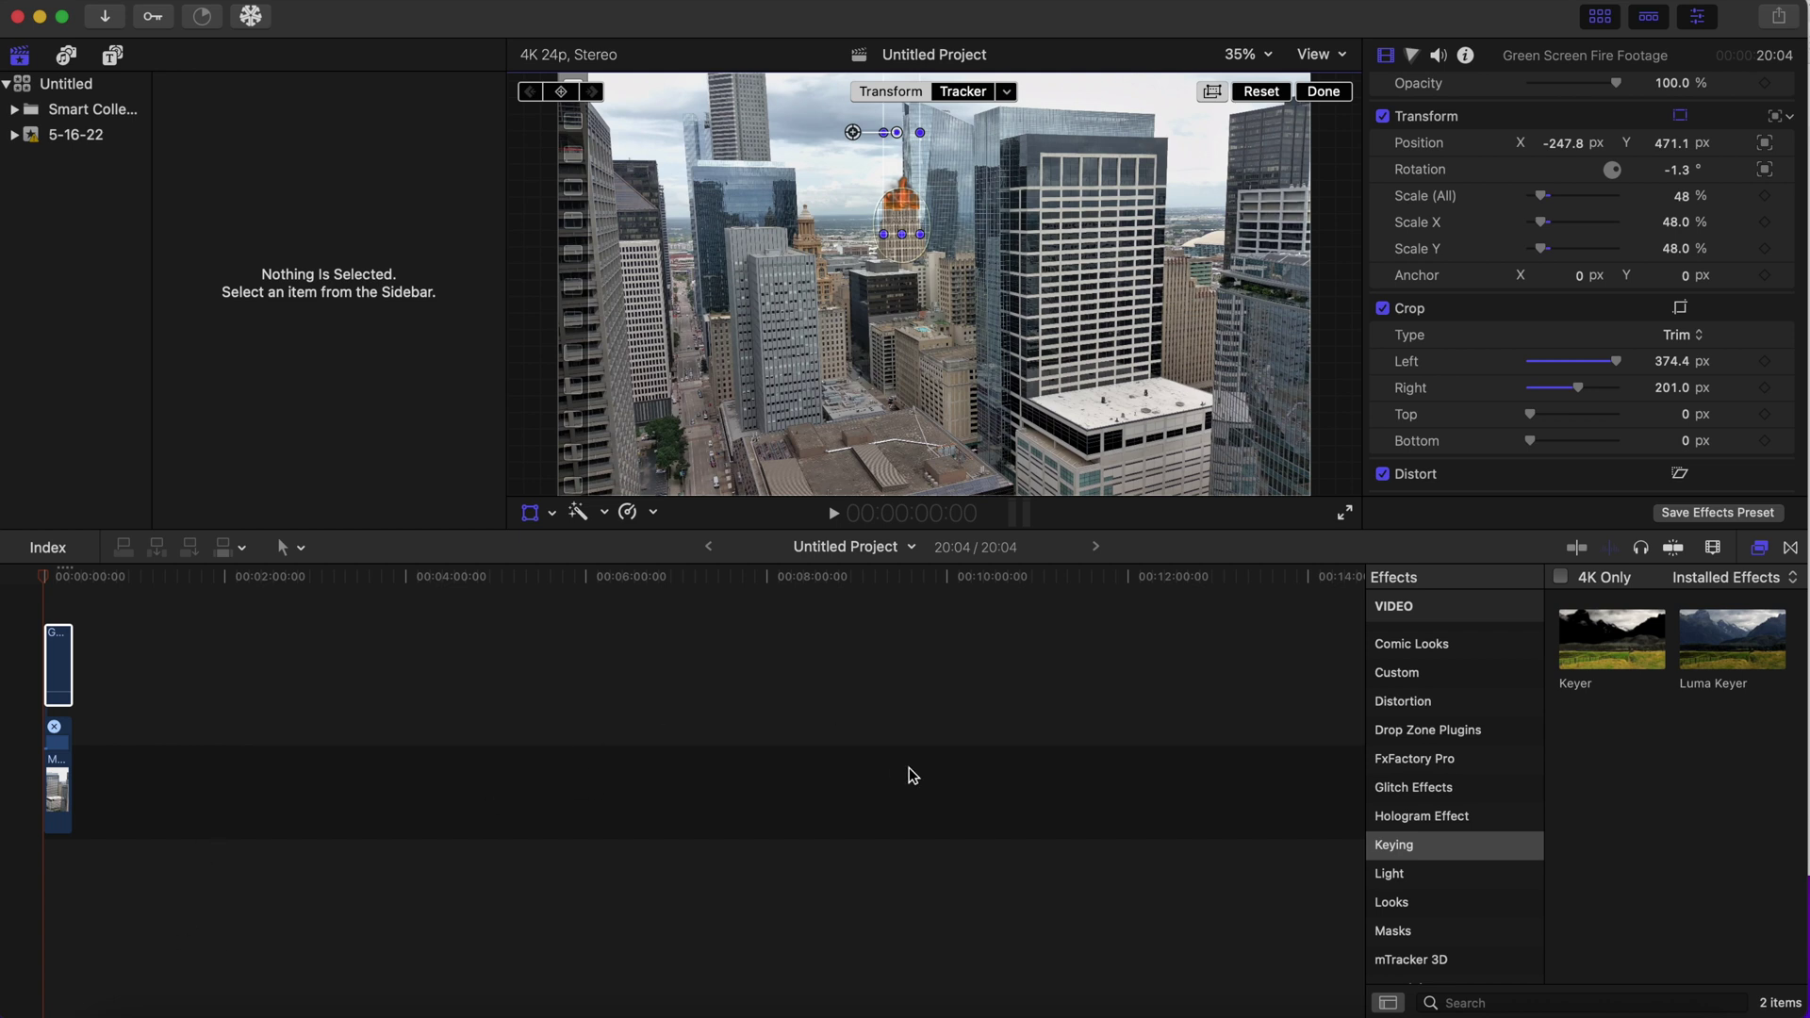
Search all video effects for "heat" and apply the Heat color effect to the MAX_0042 clip.
{"action": "scroll", "coordinate": [1452, 634], "scroll_direction": "up", "scroll_amount": 8}
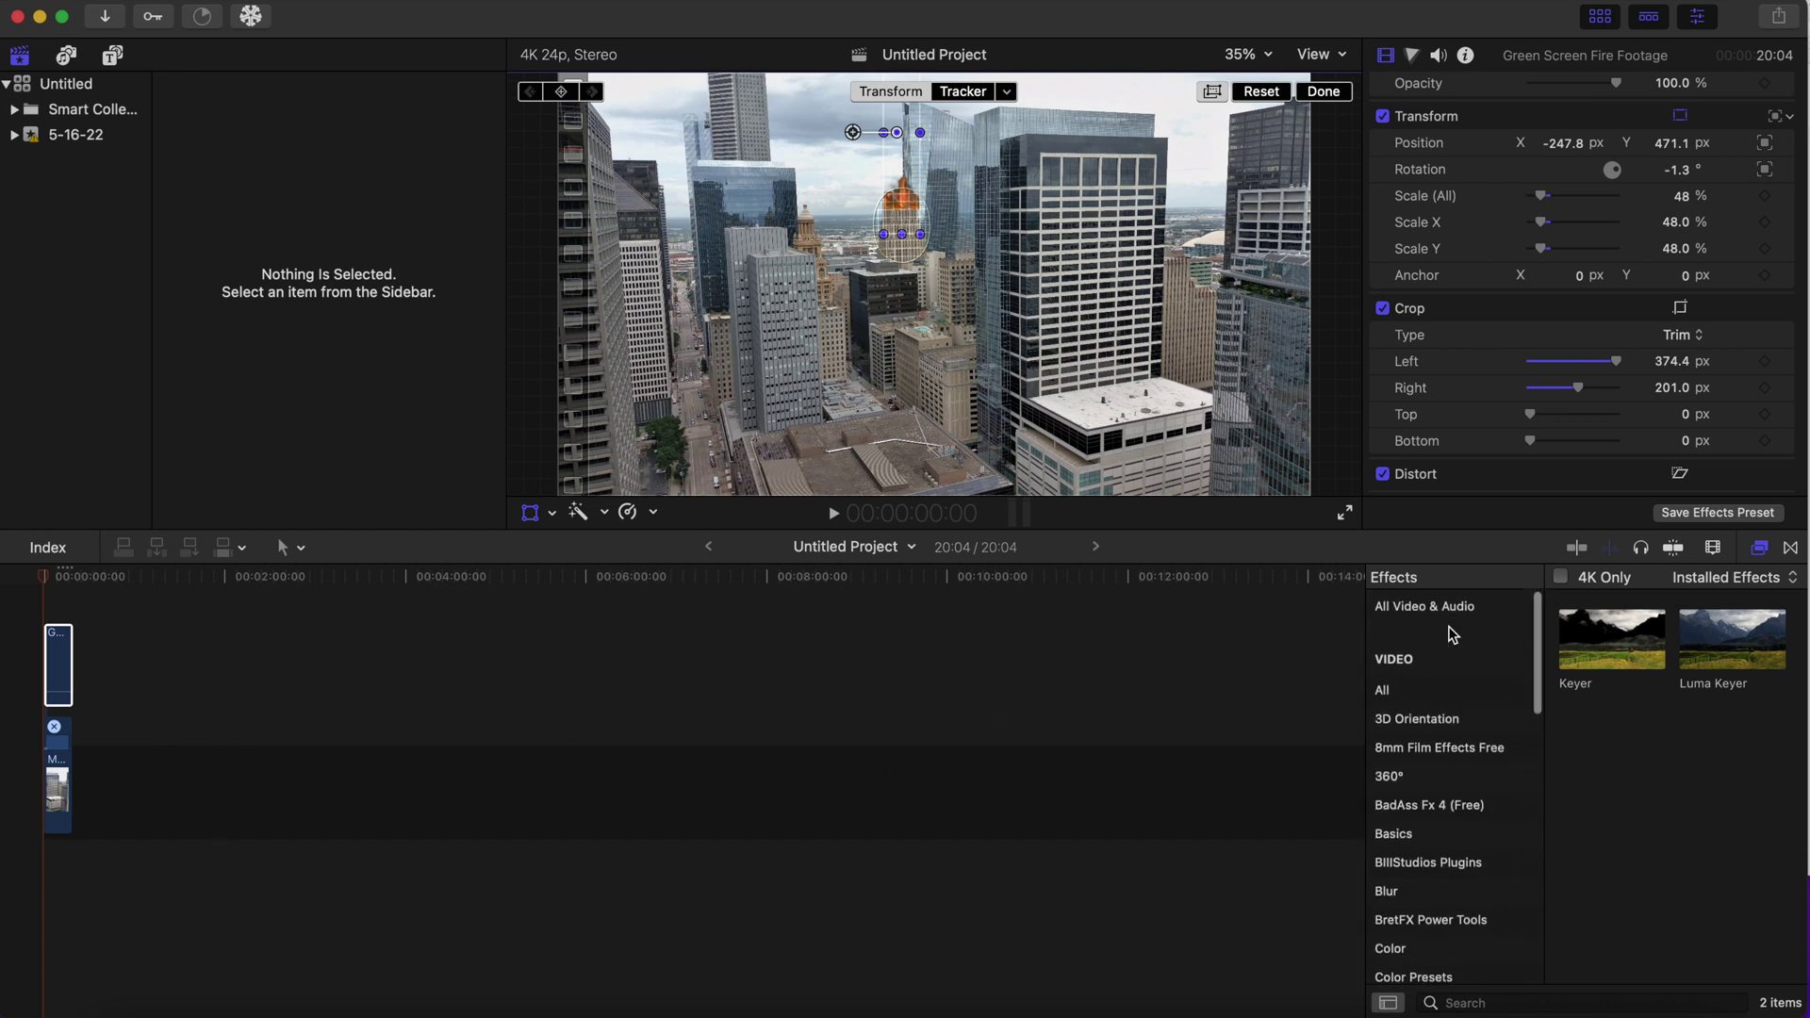
{"action": "left_click", "coordinate": [1433, 684]}
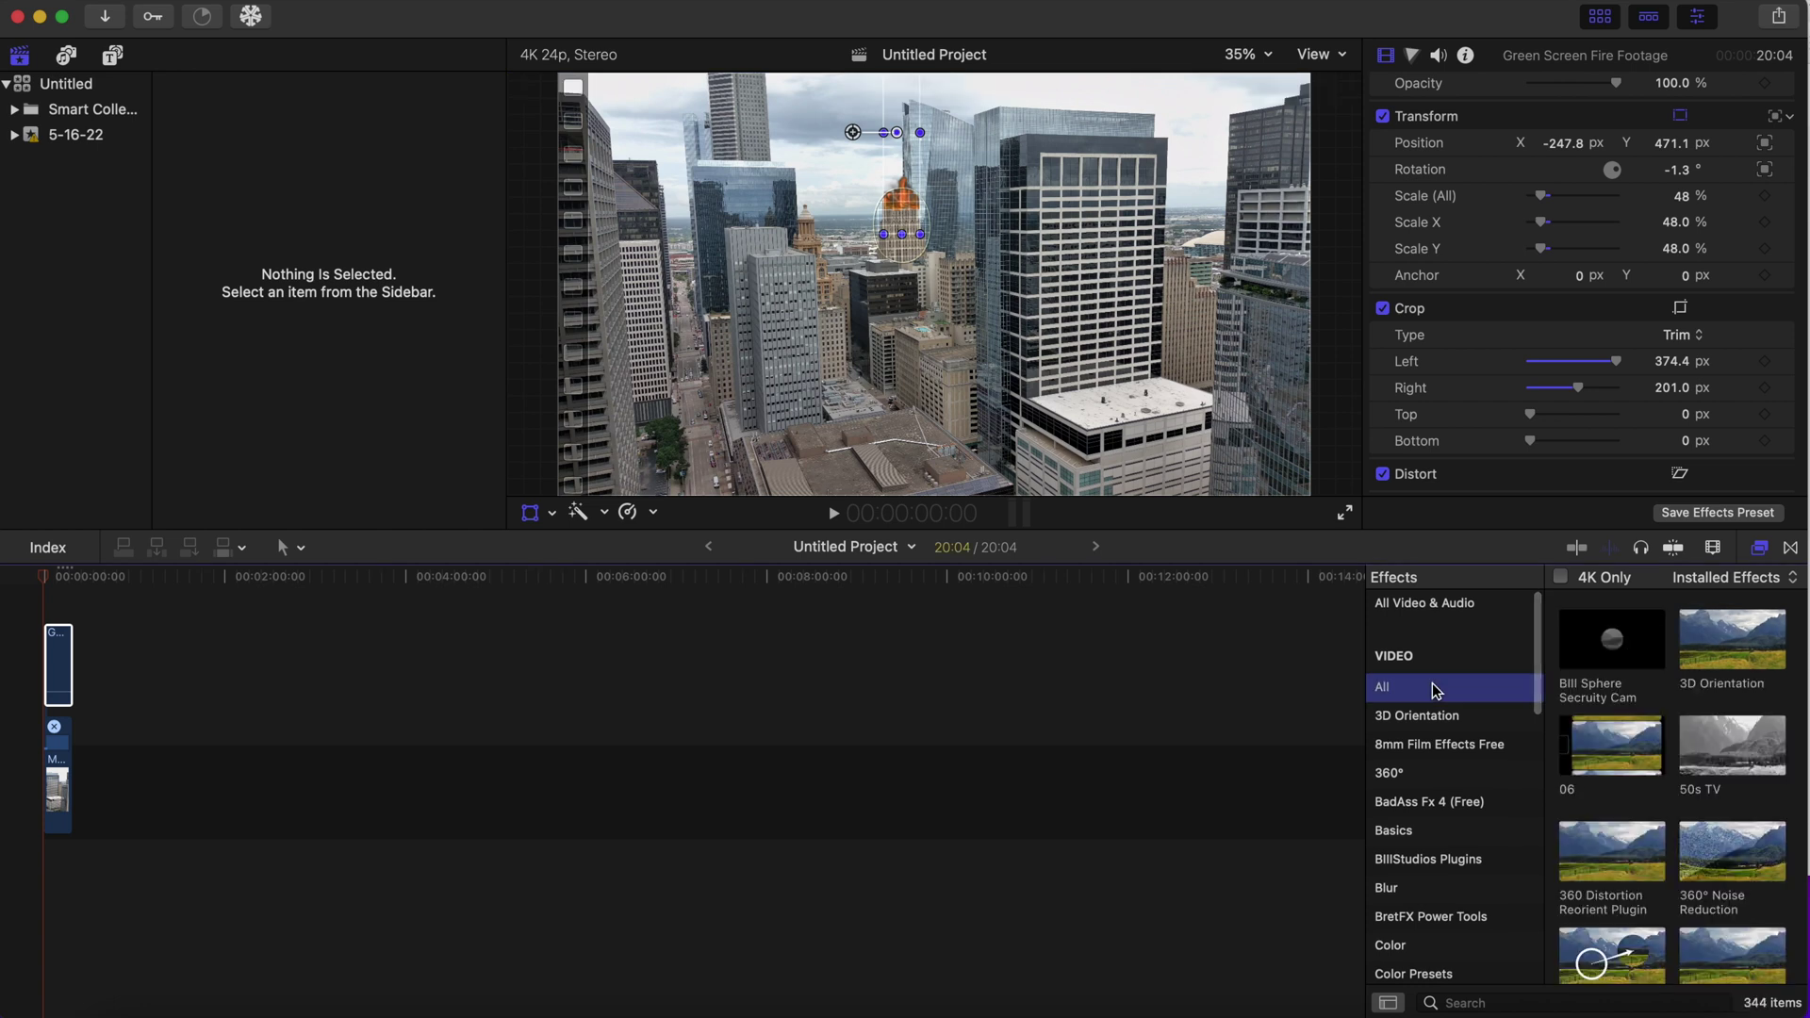
{"action": "left_click", "coordinate": [1498, 996]}
{"action": "type", "text": "heat"}
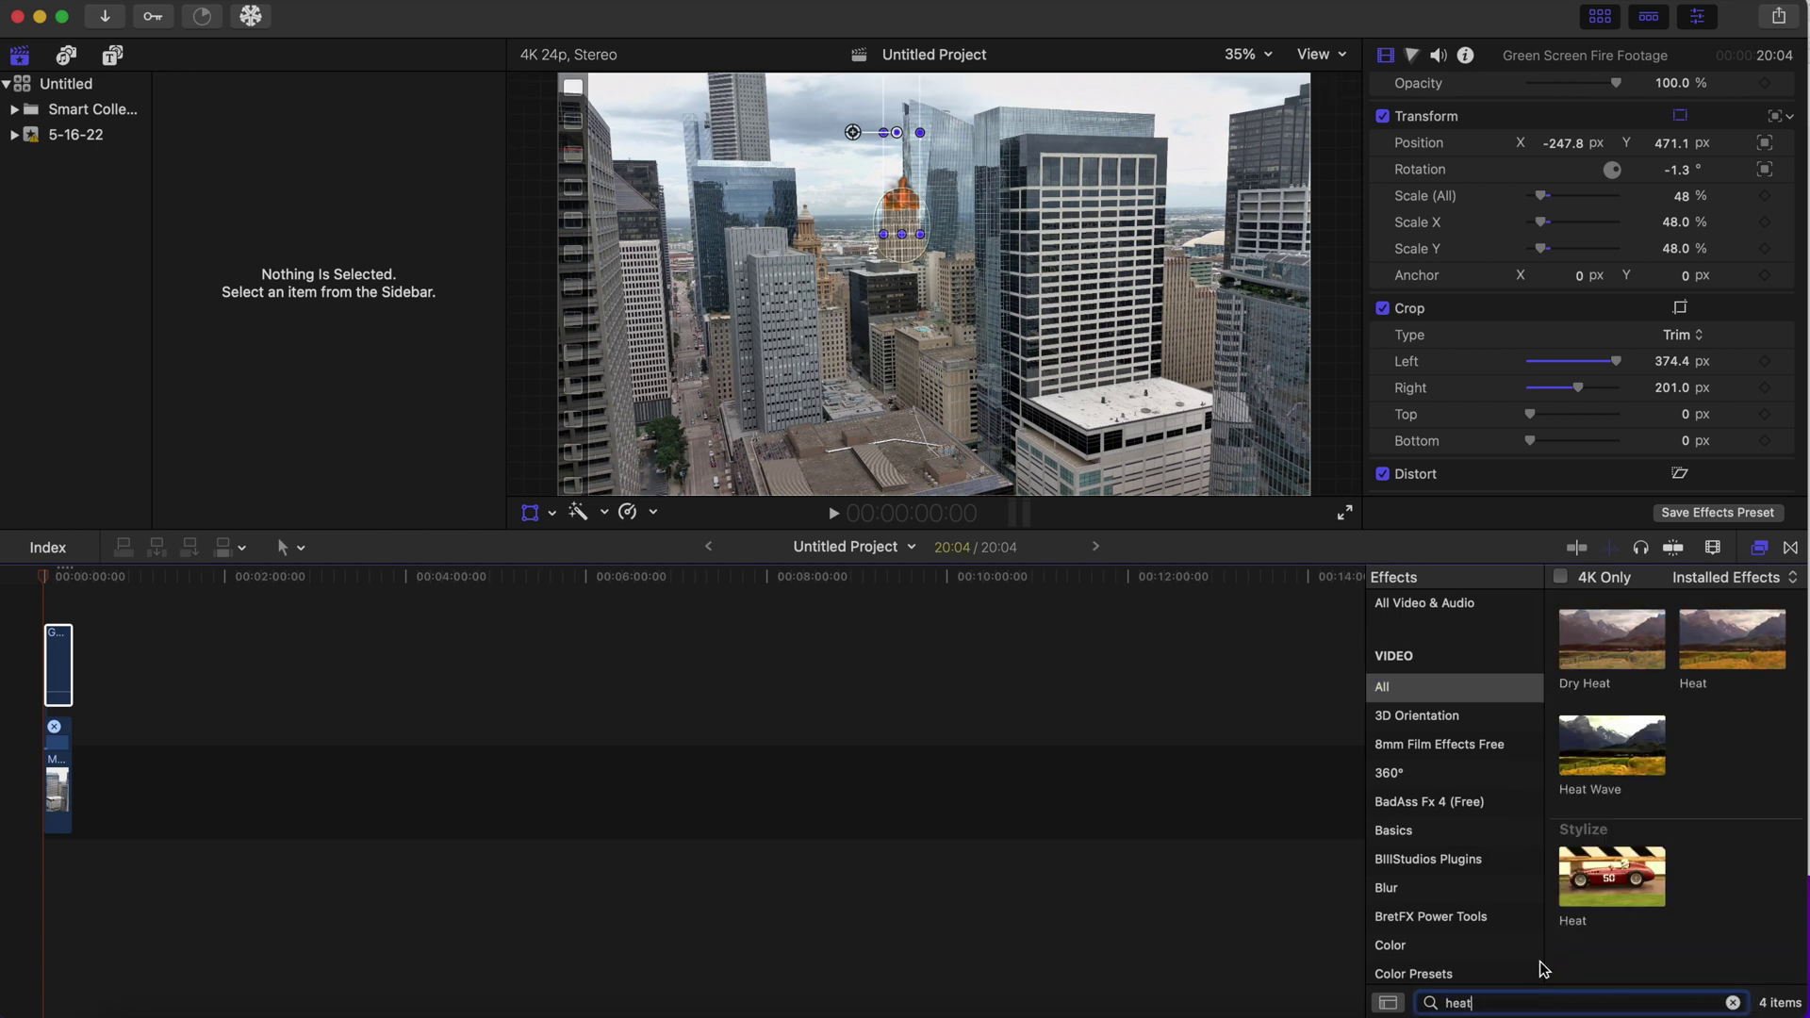
{"action": "left_click_drag", "start_coordinate": [1732, 630], "coordinate": [57, 796]}
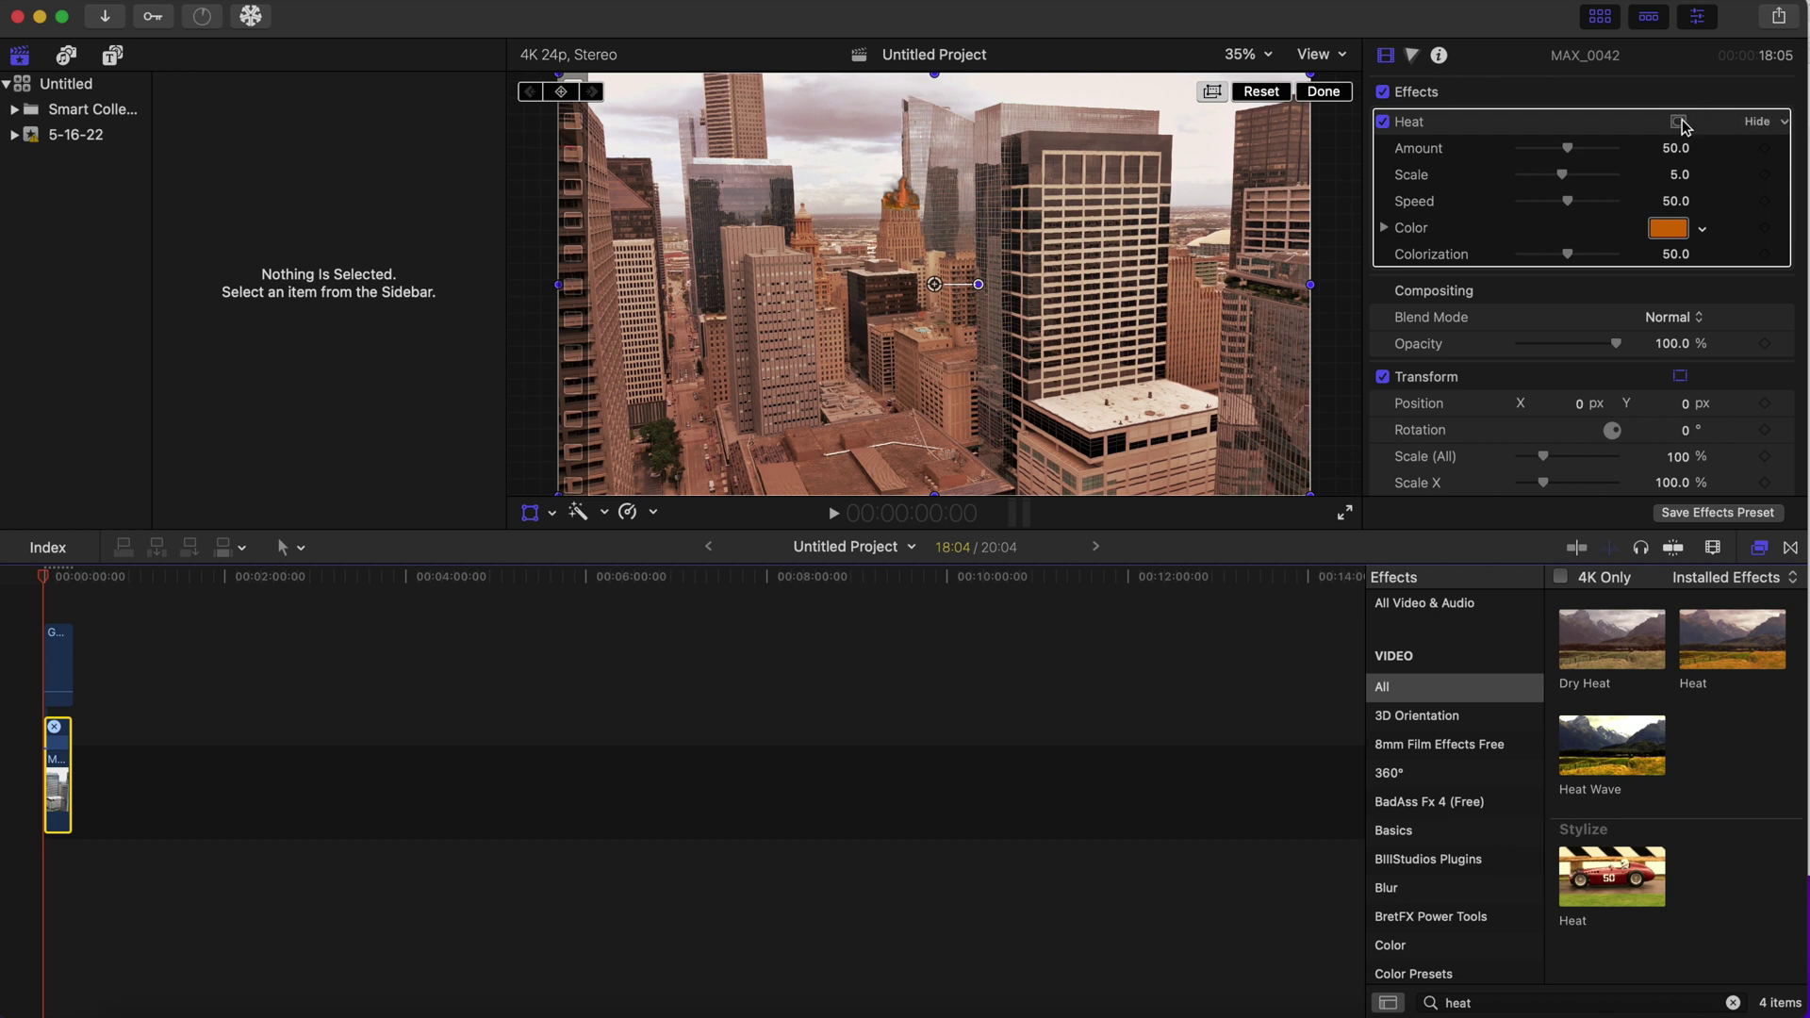
Add a shape mask to the Heat effect and shrink it and its feathering around the top of the burning building.
{"action": "left_click", "coordinate": [1679, 122]}
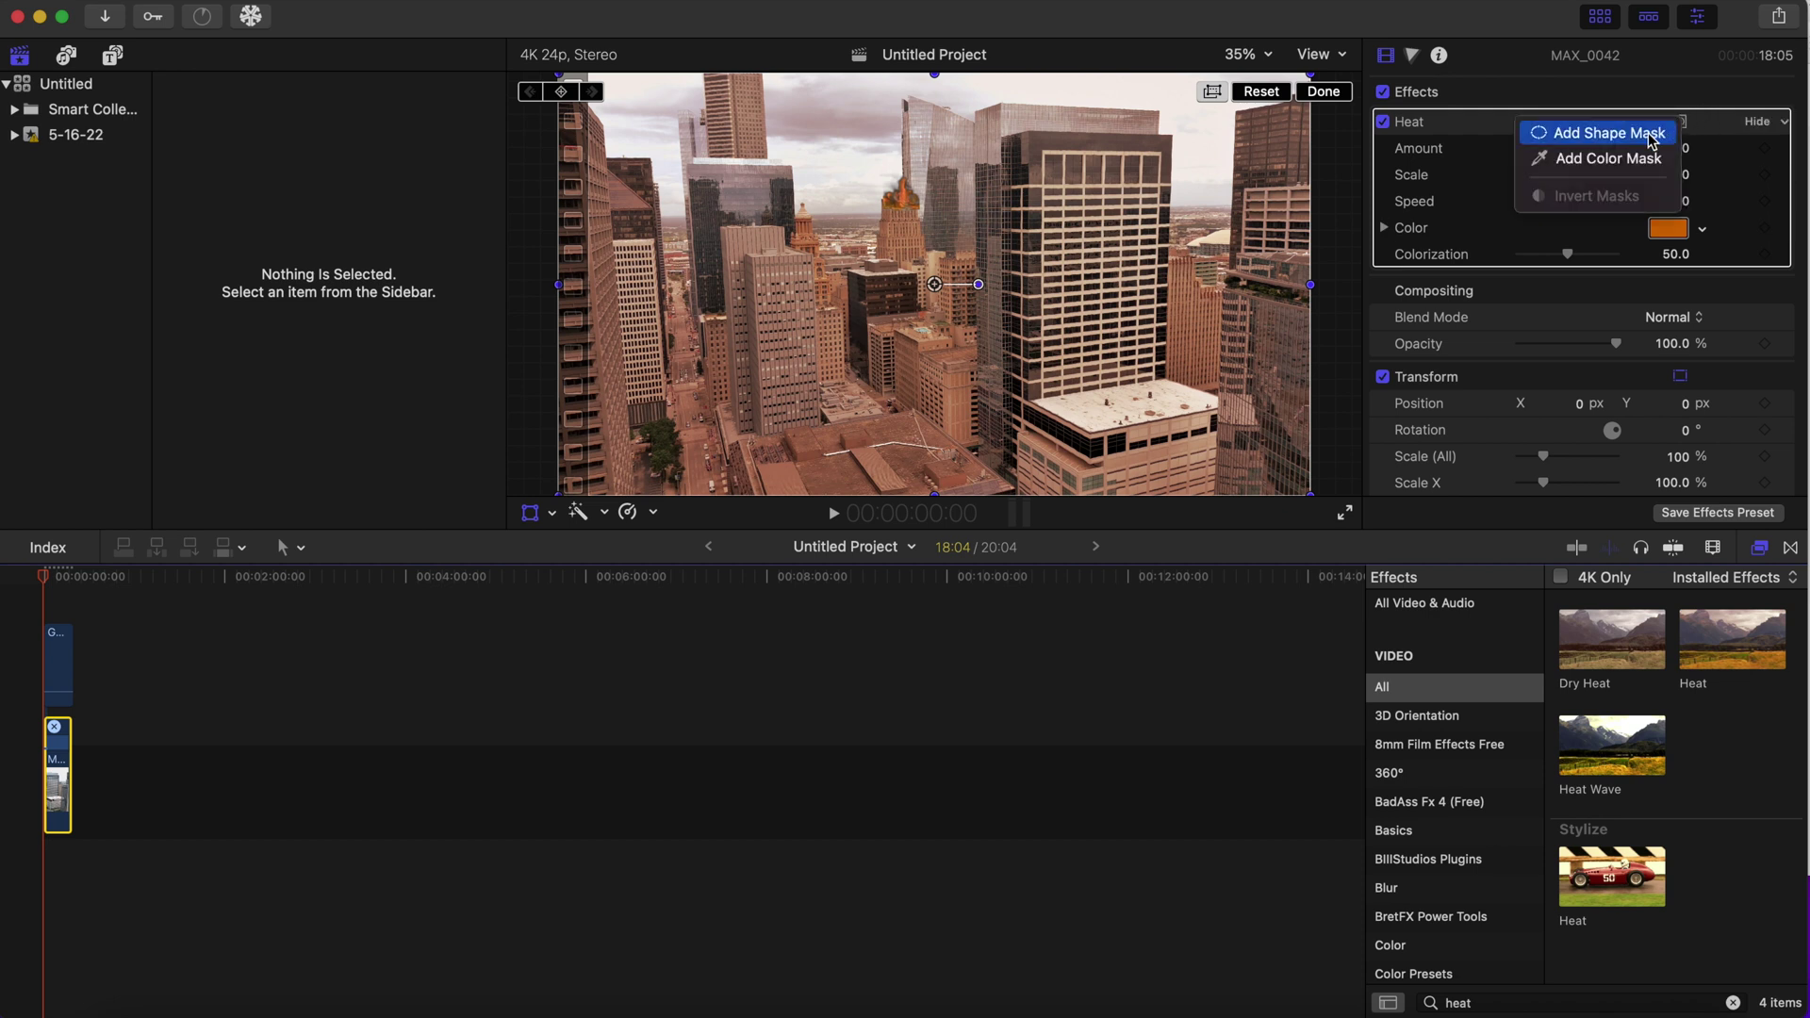
{"action": "left_click", "coordinate": [1448, 140]}
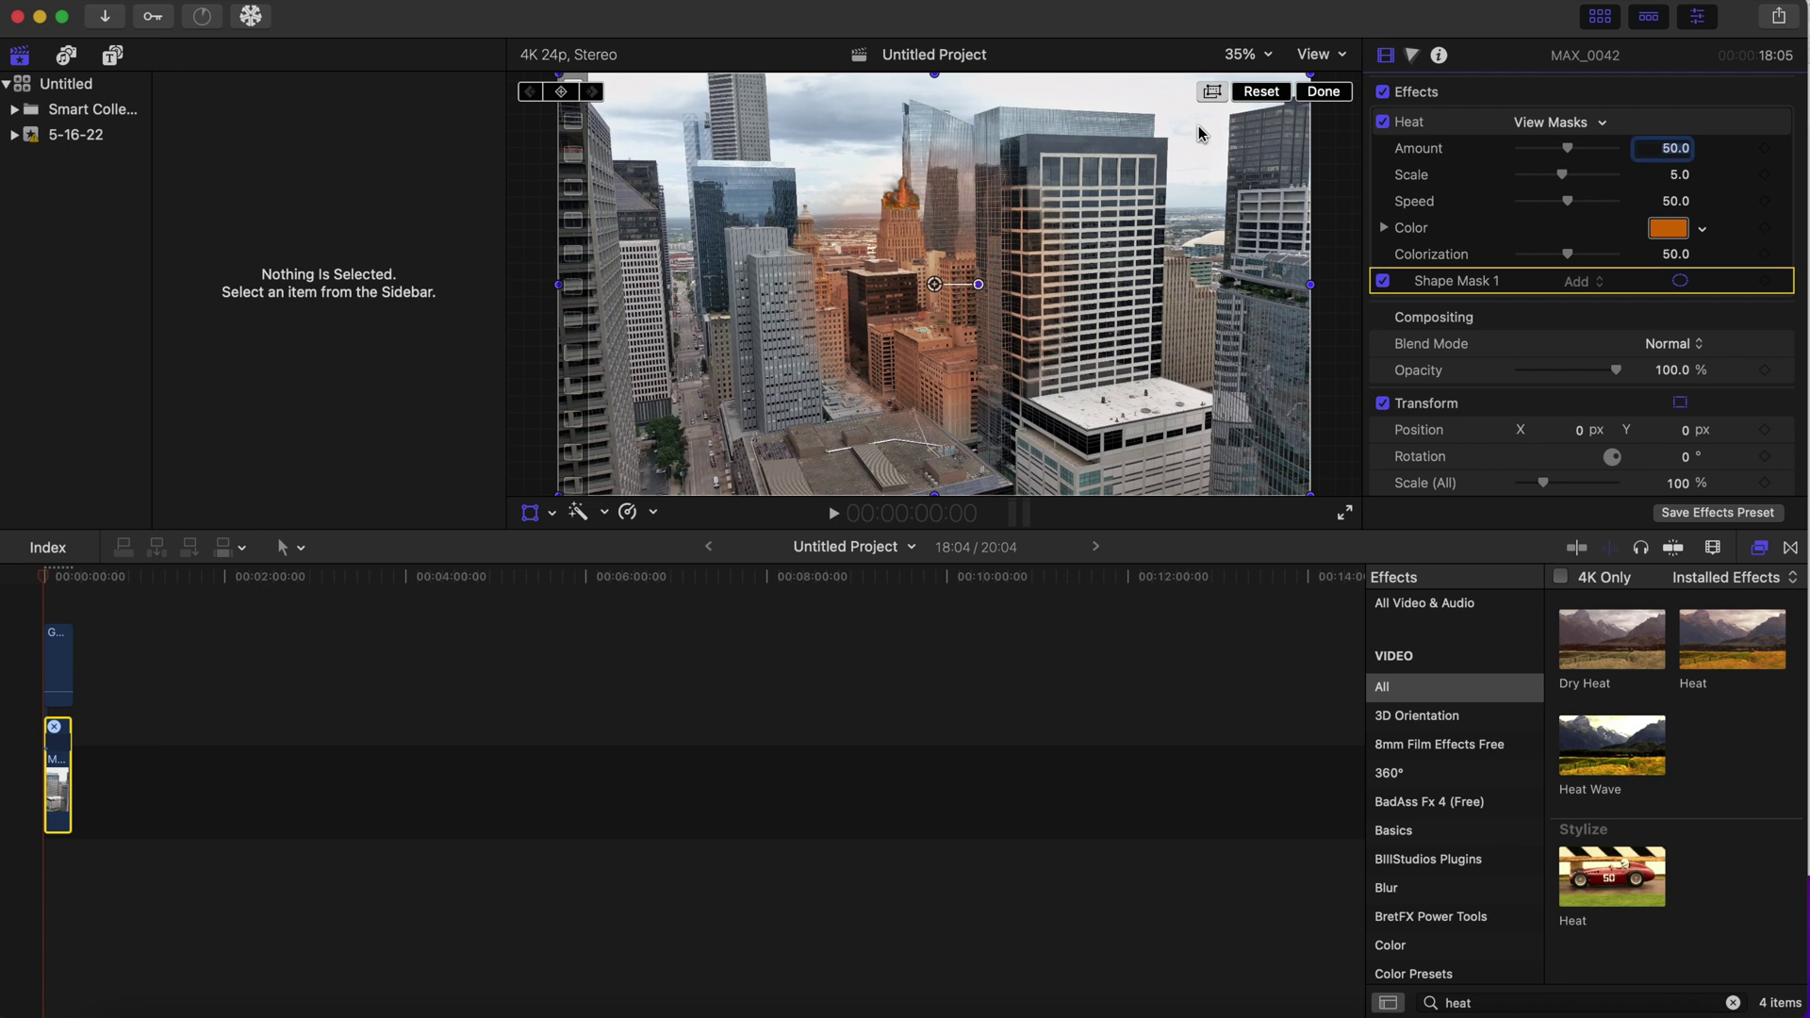
{"action": "left_click", "coordinate": [1337, 92]}
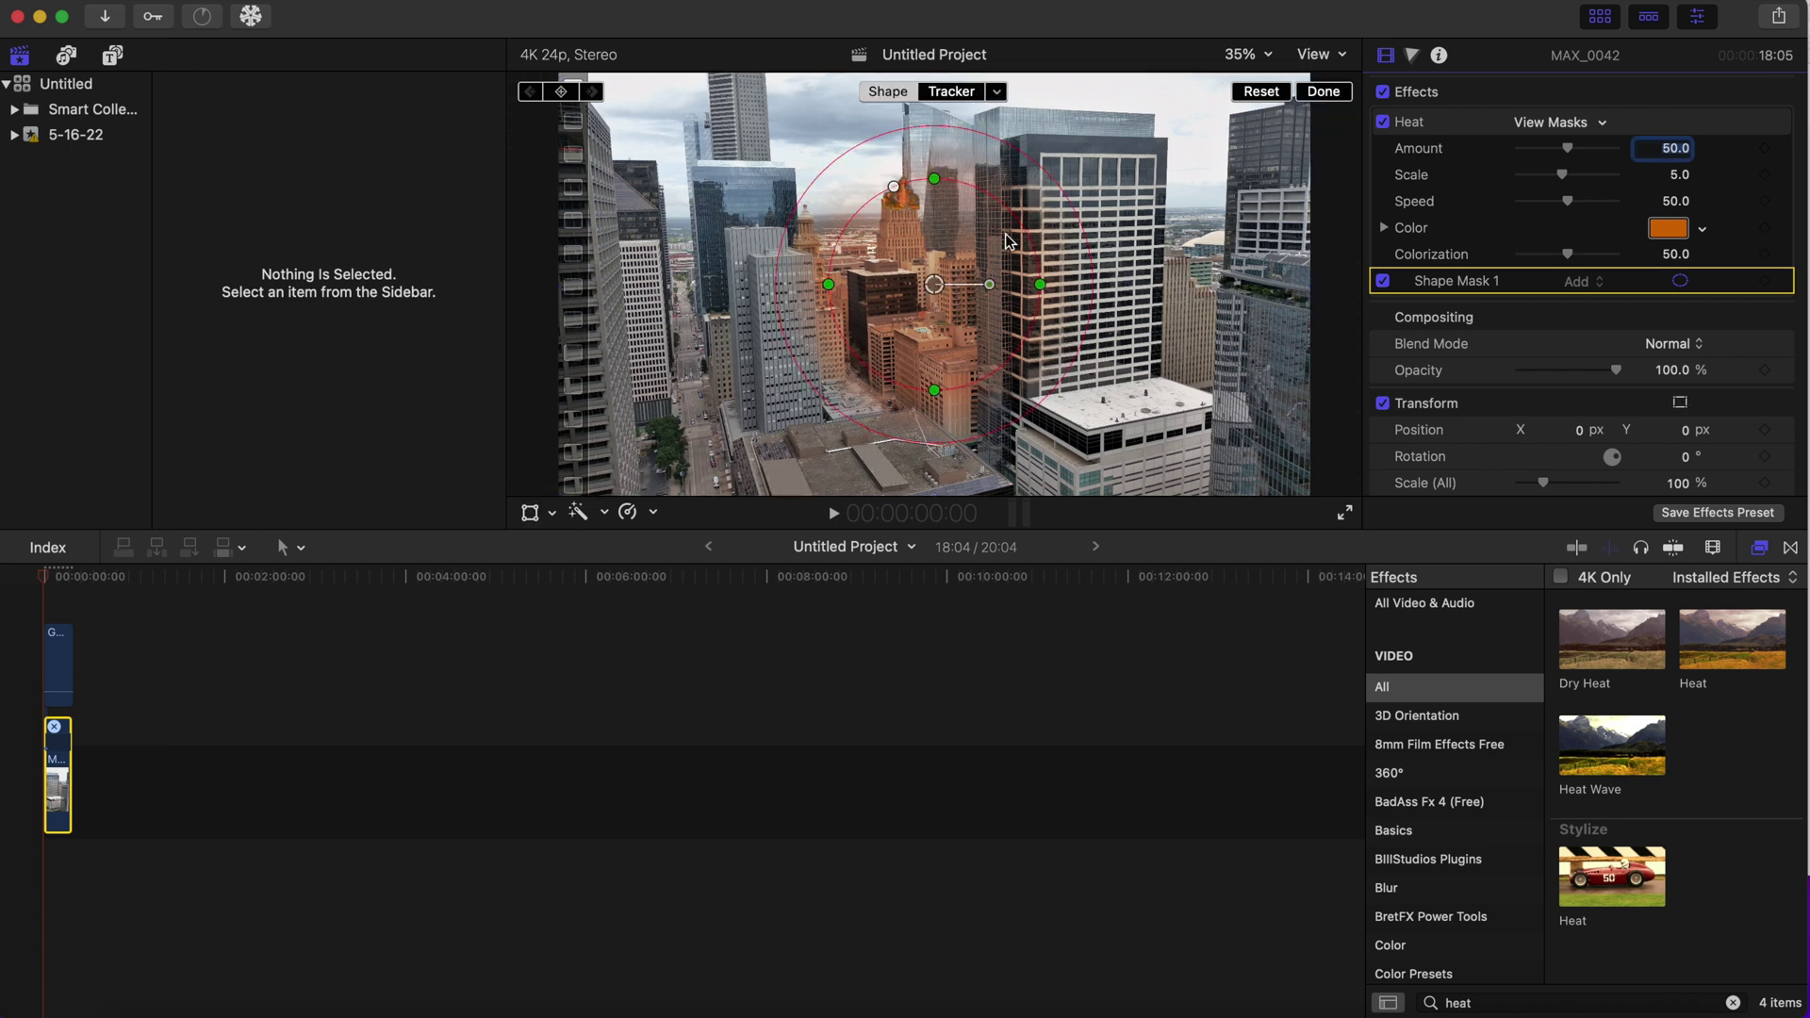
{"action": "left_click_drag", "start_coordinate": [946, 188], "coordinate": [945, 245]}
{"action": "mouse_move", "coordinate": [1041, 284]}
{"action": "left_mouse_down"}
{"action": "mouse_move", "coordinate": [981, 285]}
{"action": "mouse_move", "coordinate": [934, 311]}
{"action": "mouse_move", "coordinate": [903, 207]}
{"action": "left_mouse_up"}
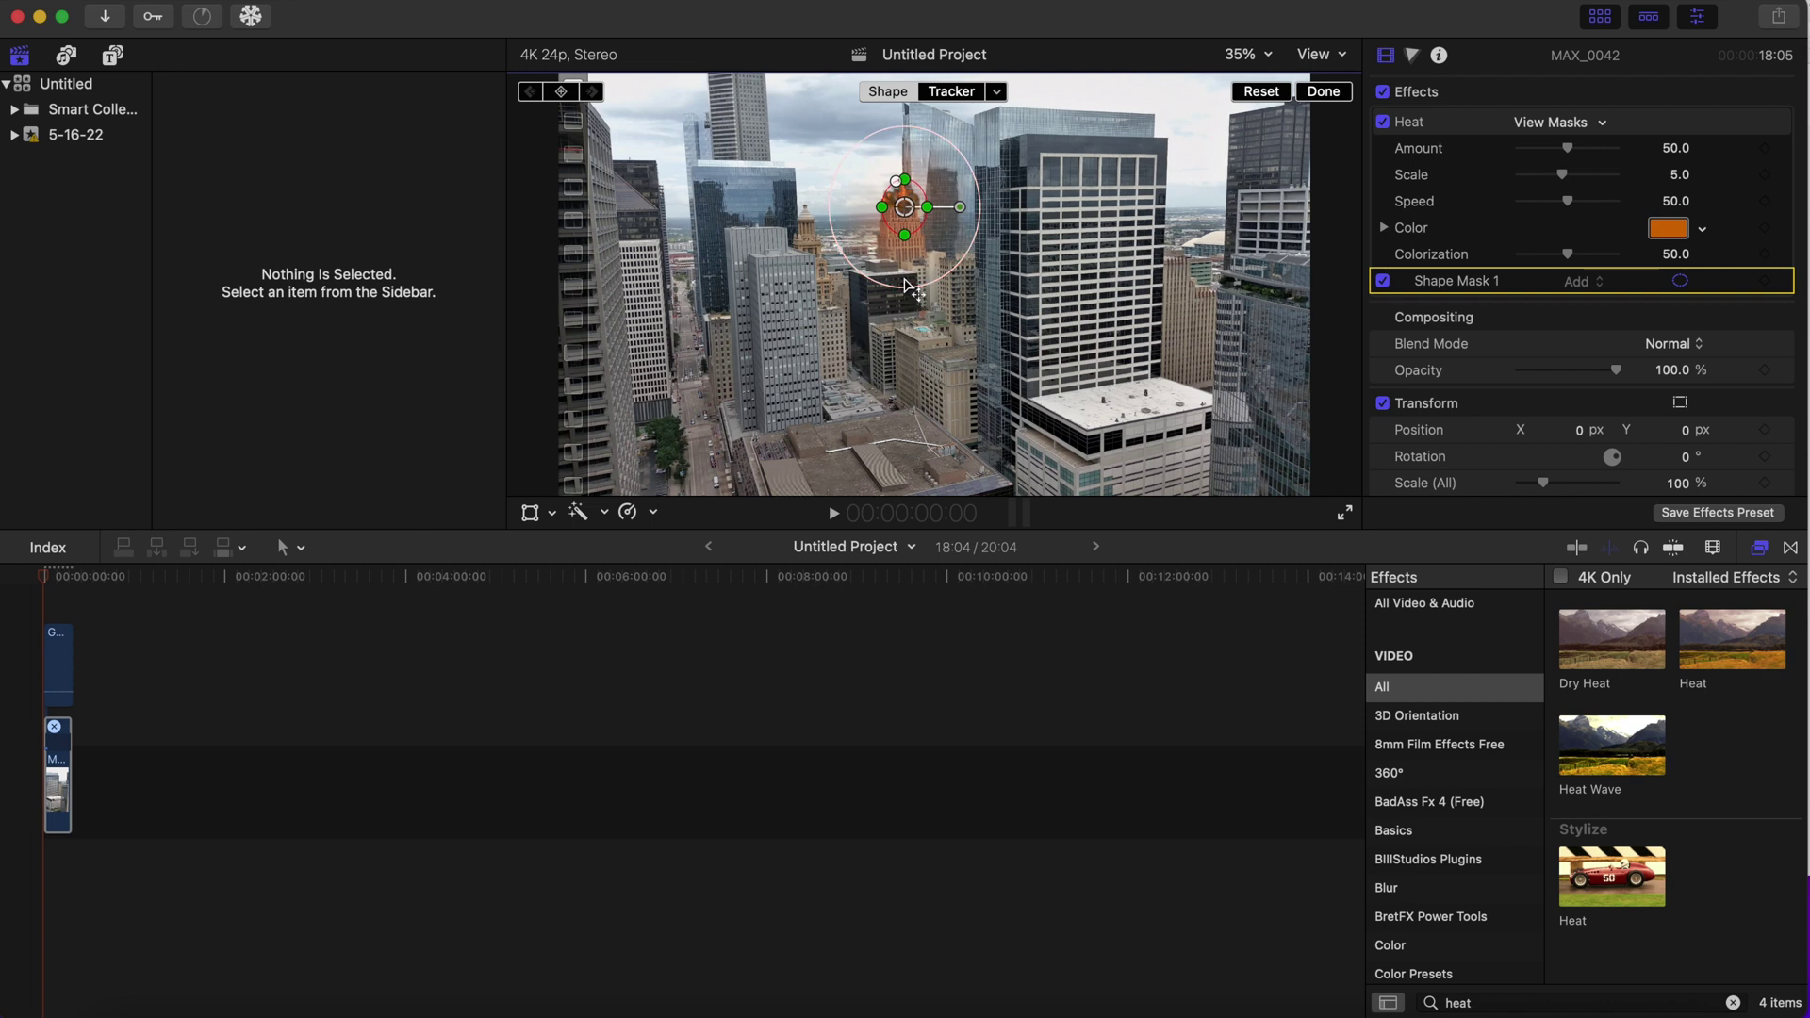
{"action": "left_click_drag", "start_coordinate": [905, 283], "coordinate": [908, 256]}
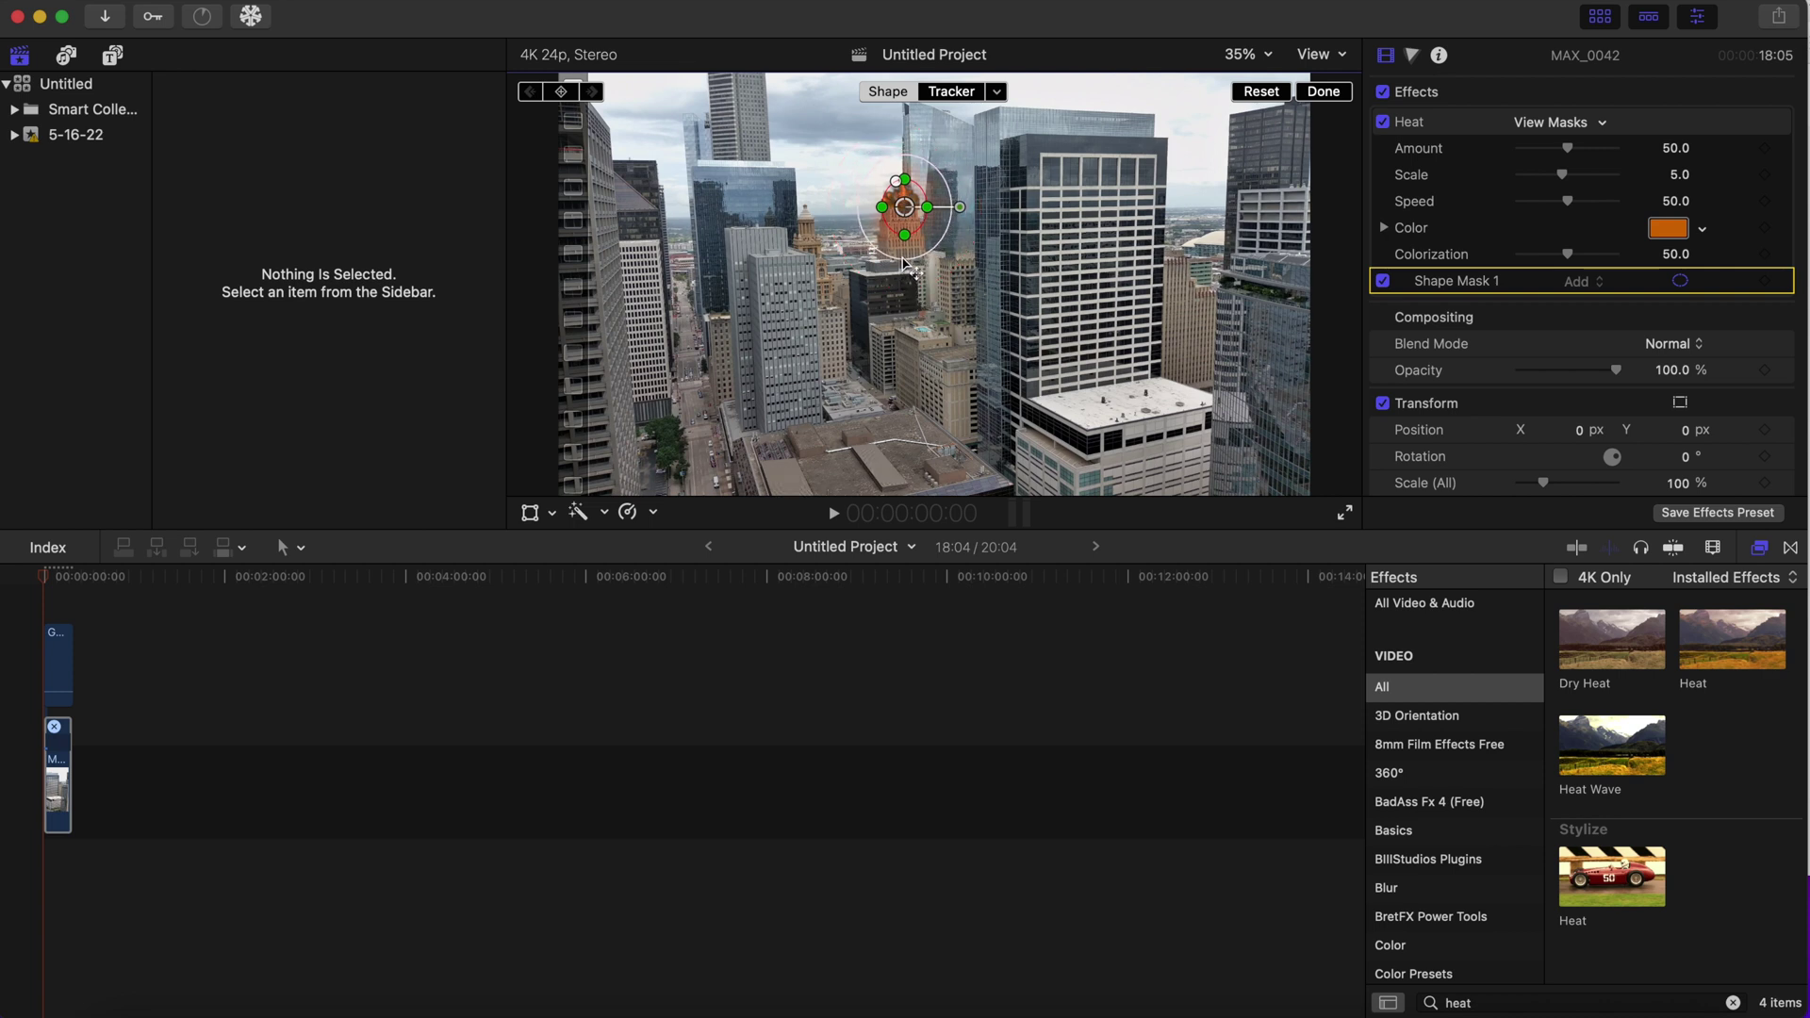
Attach the Heat effect's shape mask to the Building Track tracker.
{"action": "left_click", "coordinate": [999, 92]}
{"action": "left_click", "coordinate": [1021, 142]}
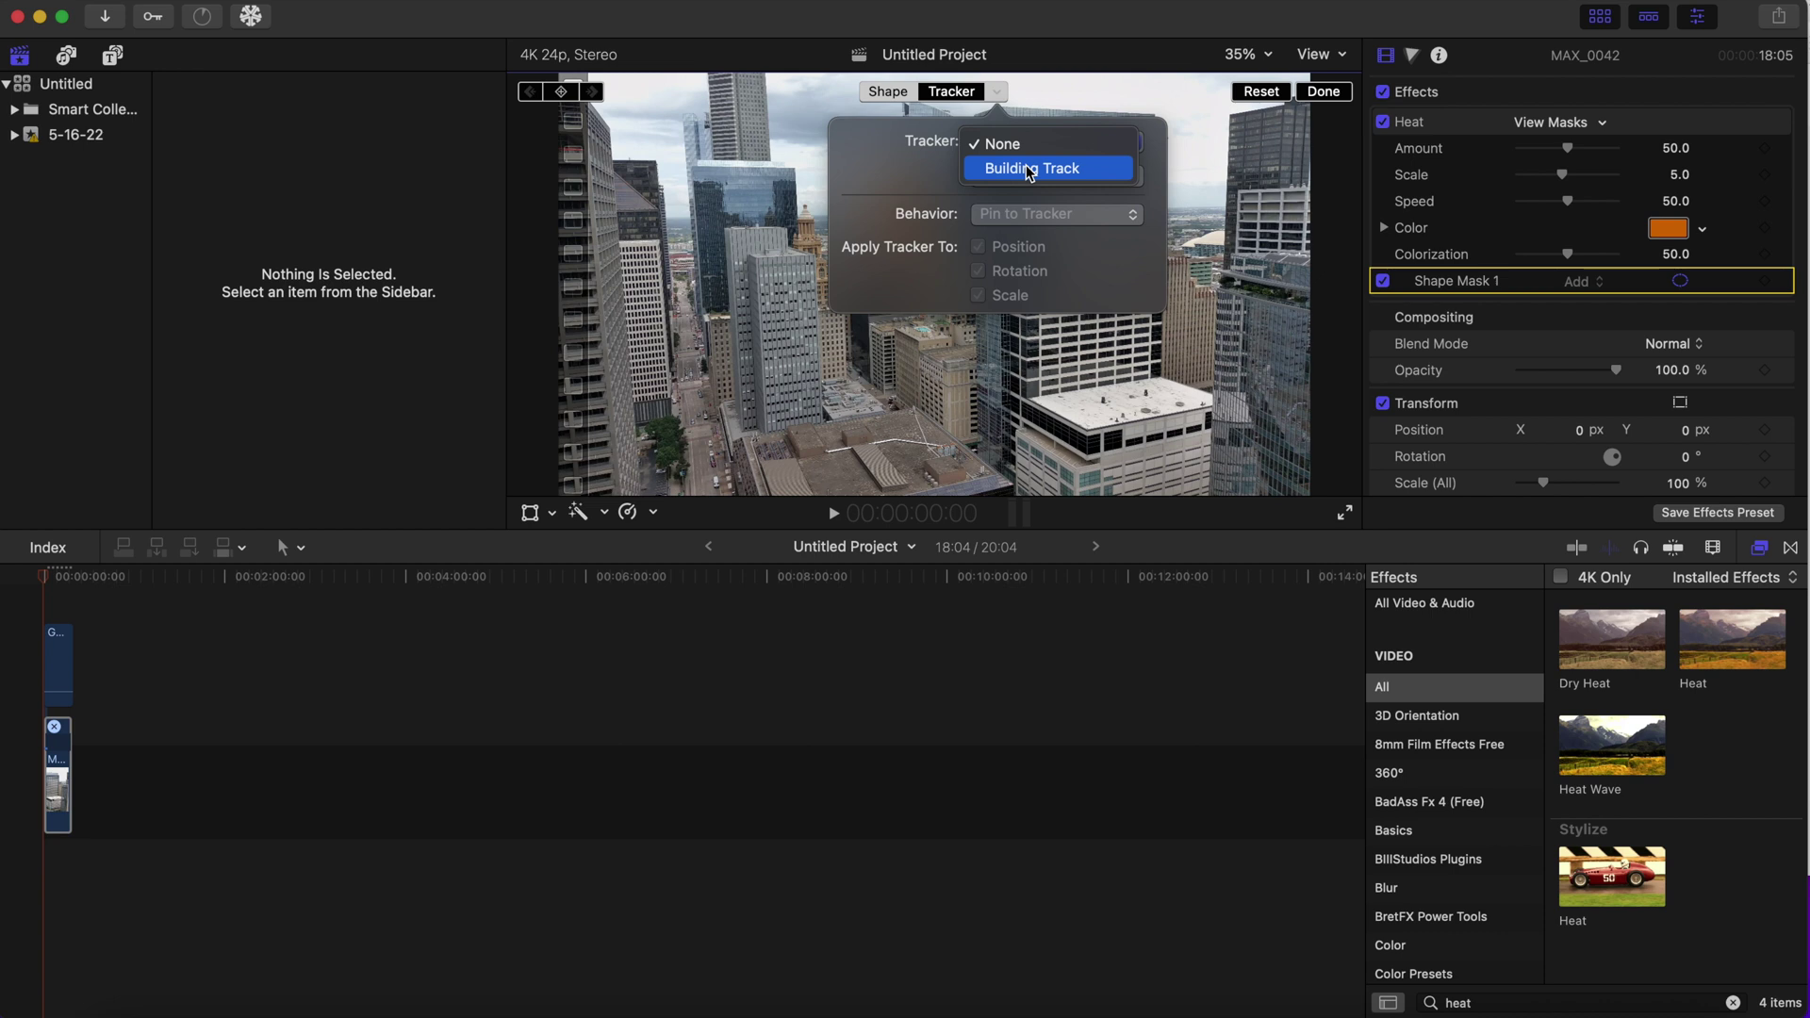
{"action": "left_click", "coordinate": [1029, 170]}
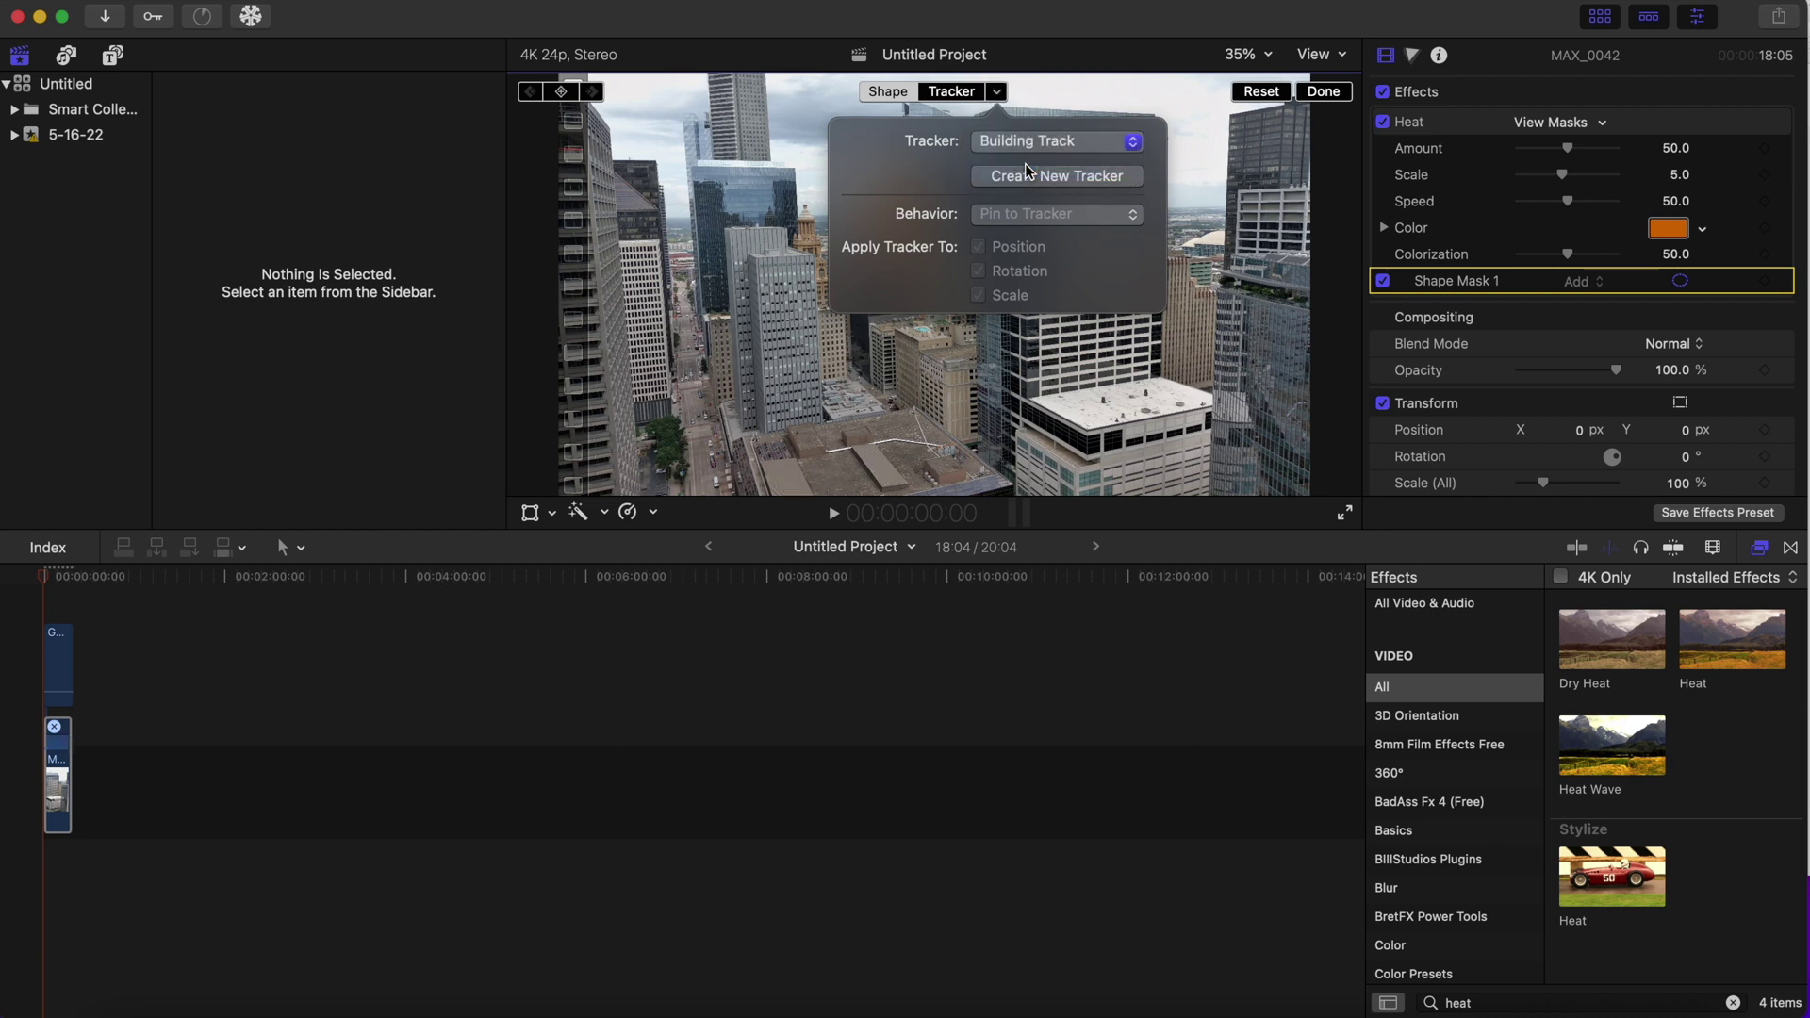
{"action": "left_click", "coordinate": [1033, 314]}
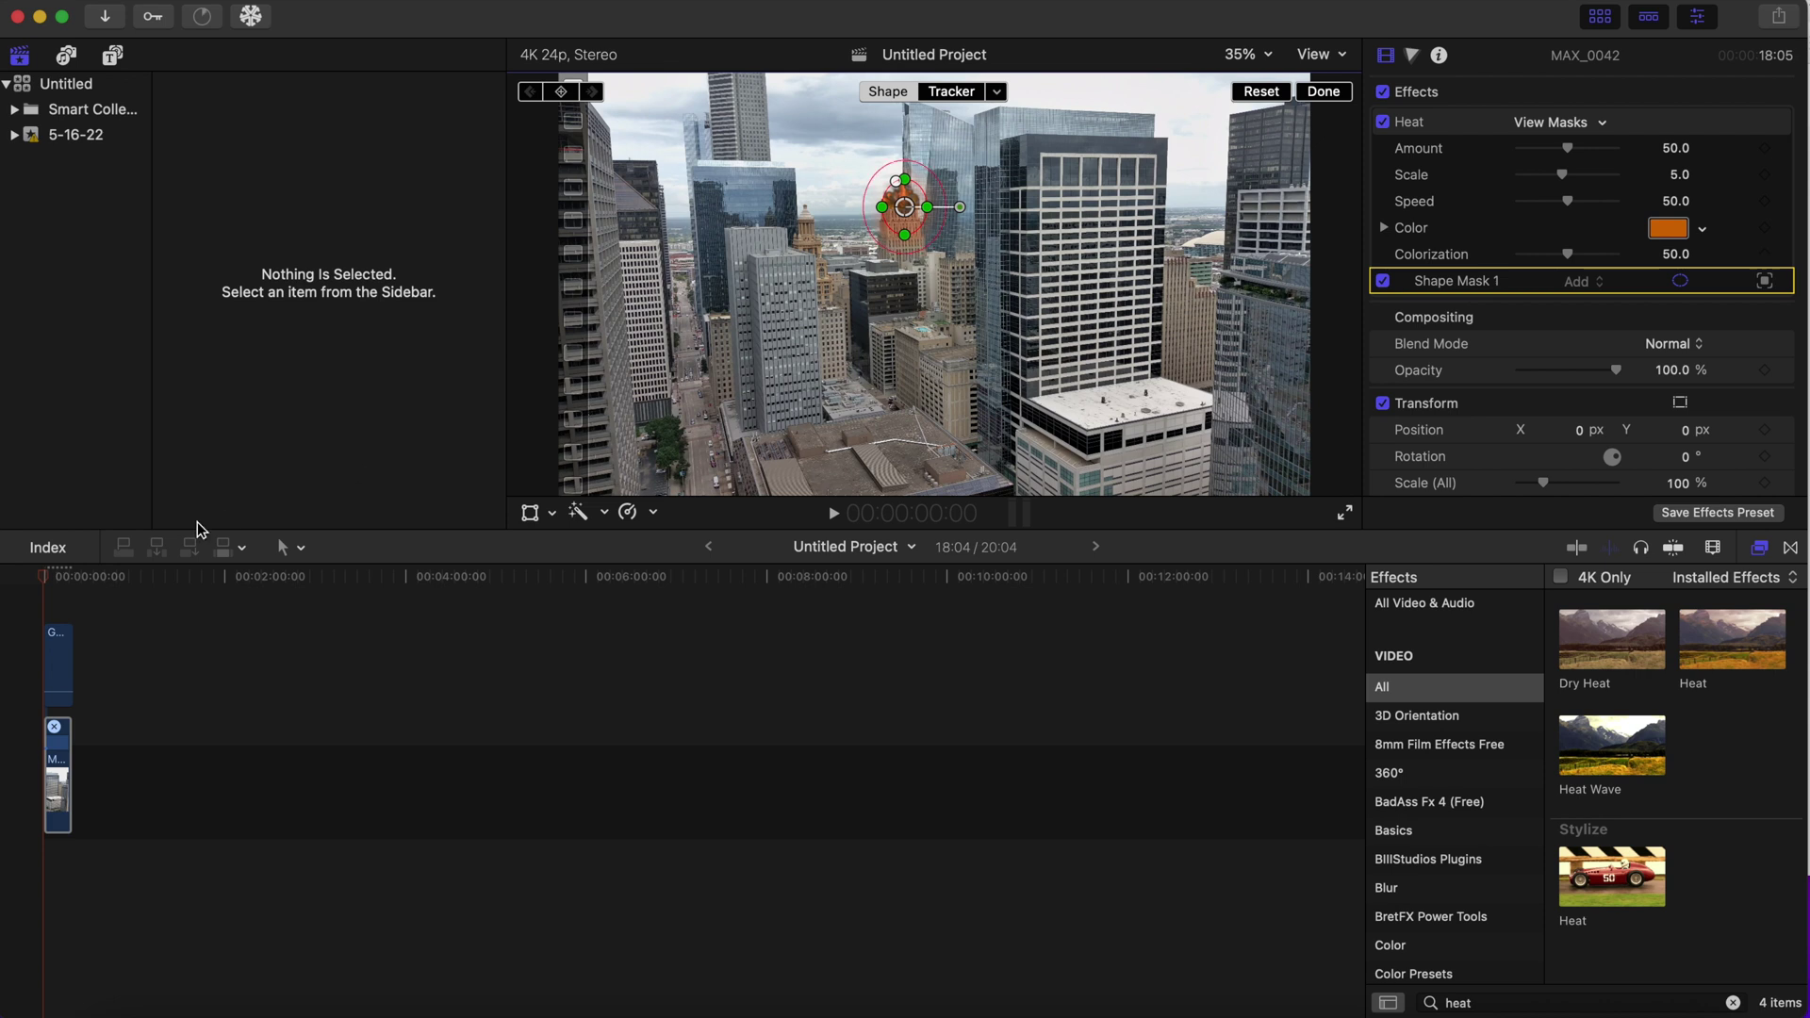
Hide the mask controls and play the opening seconds to check the tracked fire and heat, returning to the start.
{"action": "left_click", "coordinate": [44, 579]}
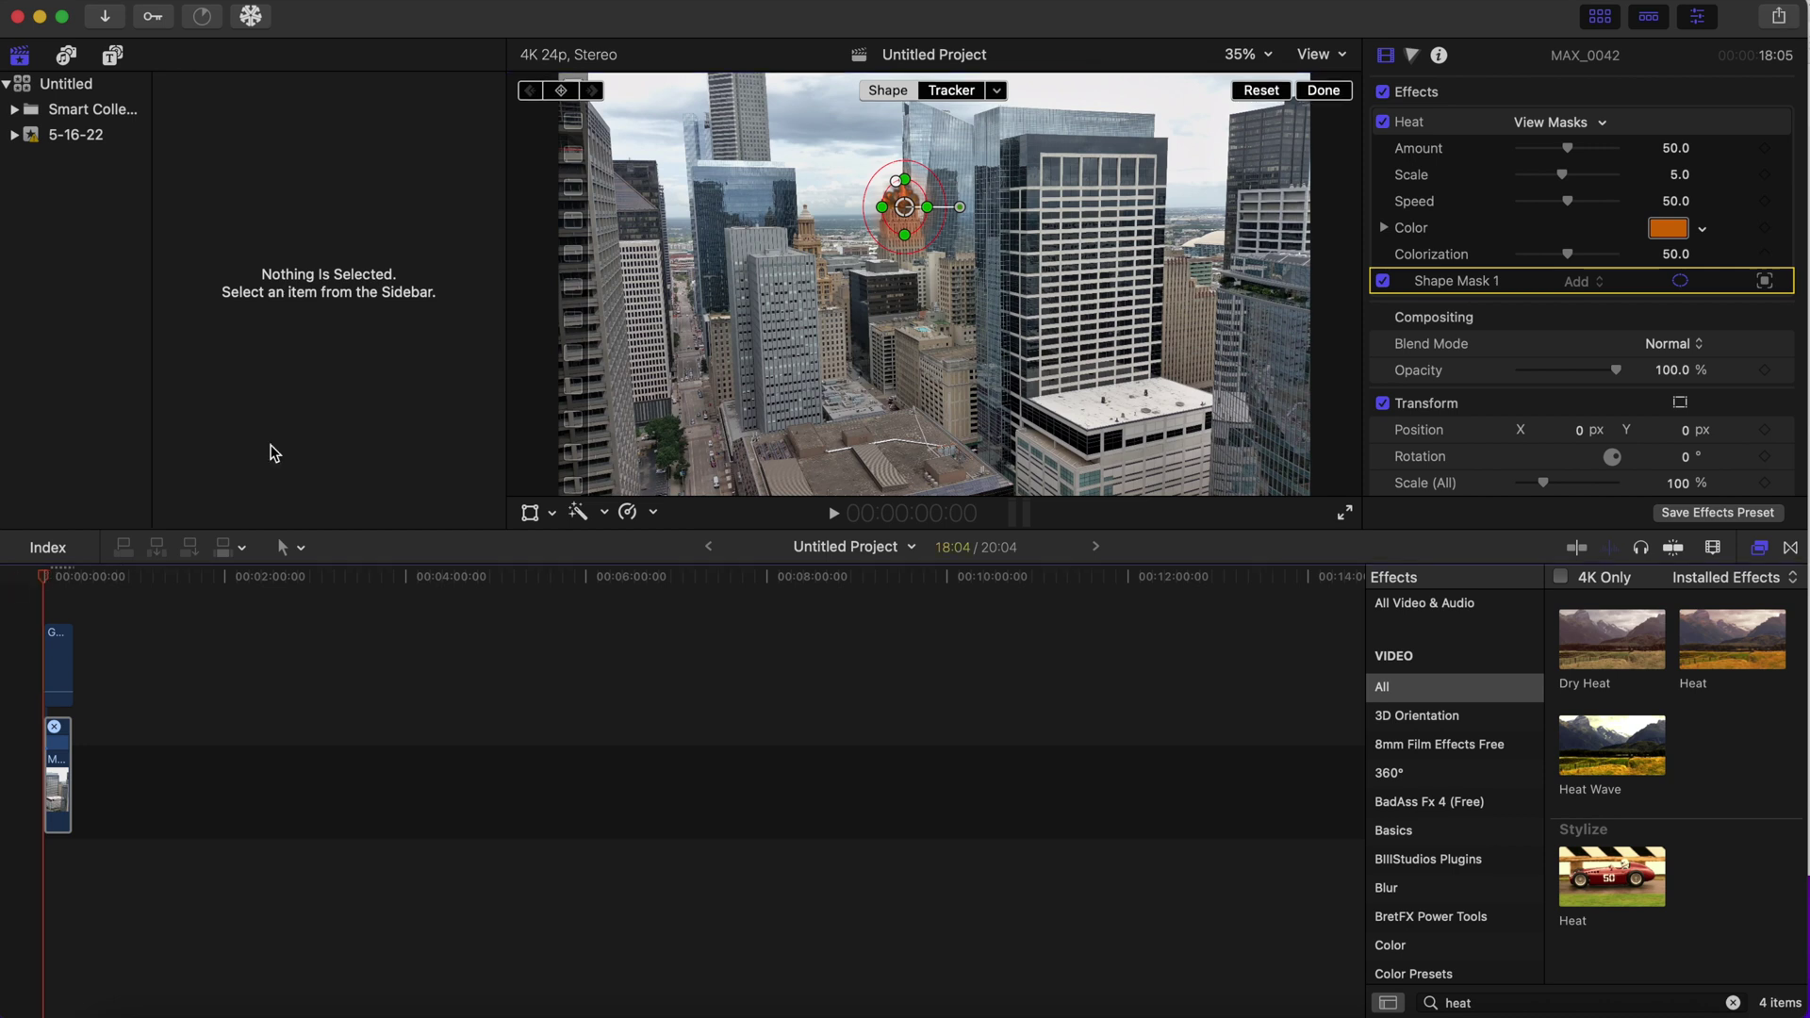
{"action": "left_click", "coordinate": [1322, 91]}
{"action": "key", "text": "space"}
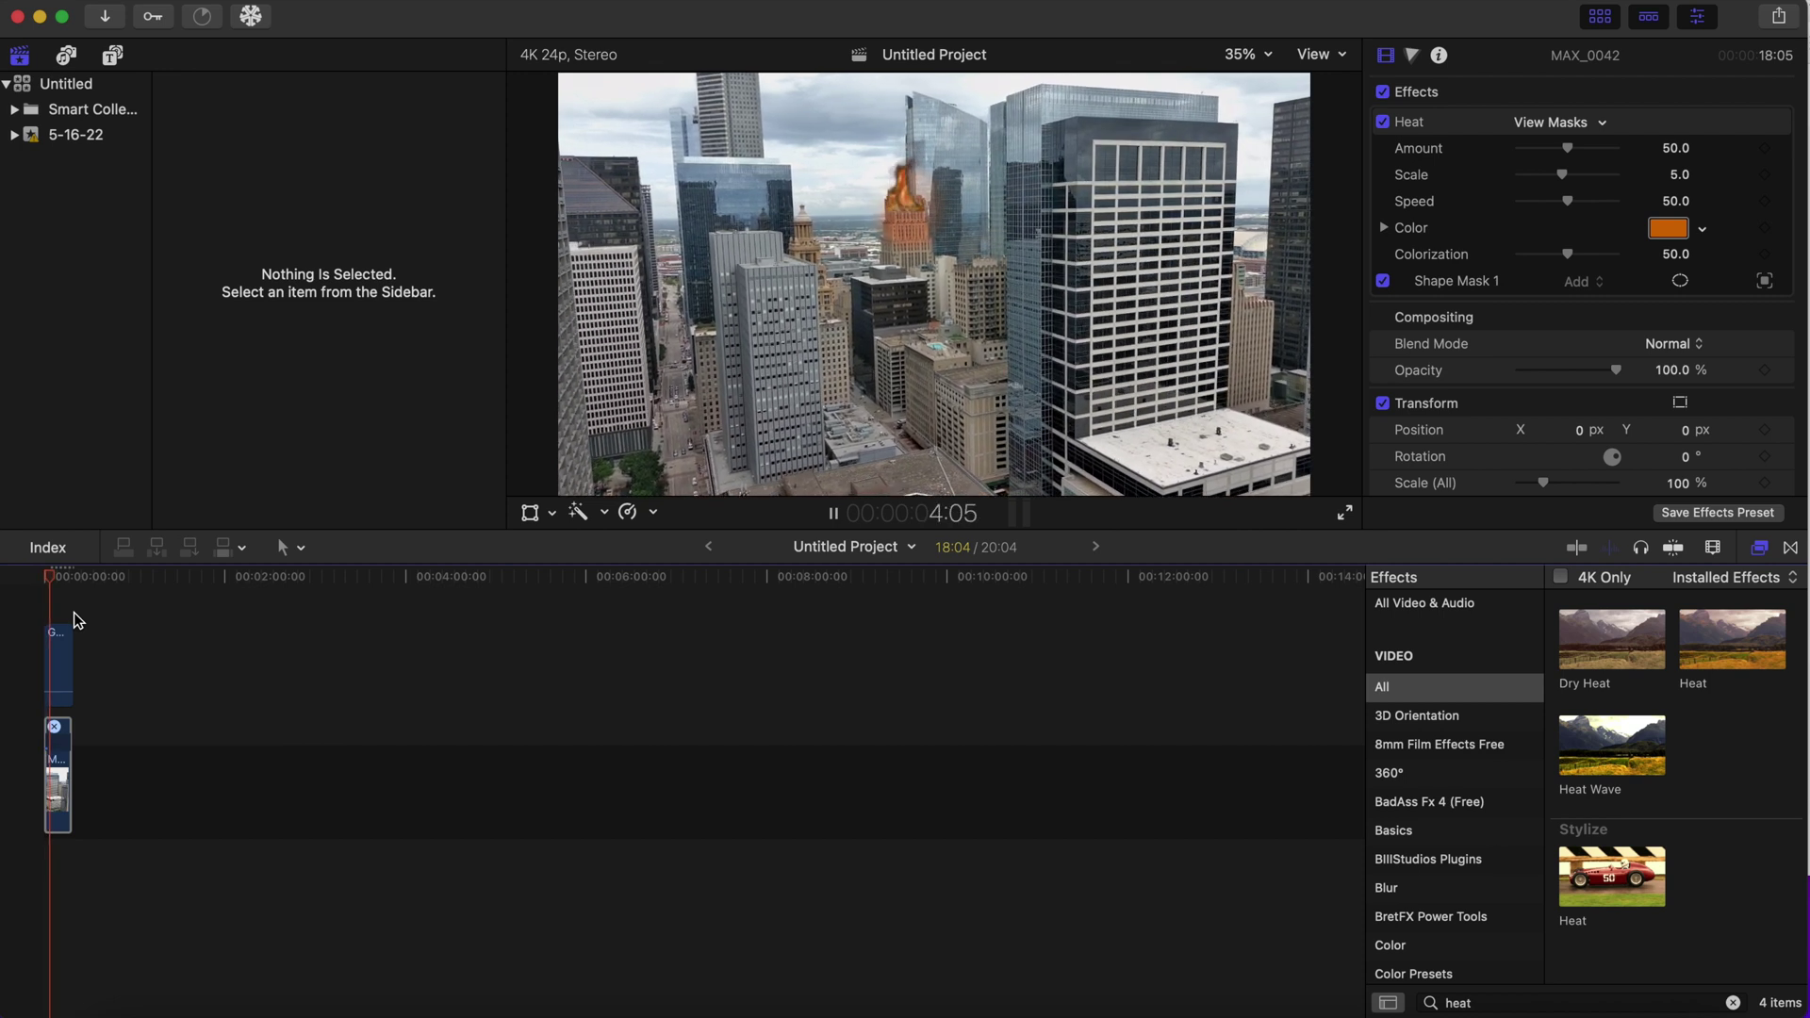
{"action": "key", "text": "space"}
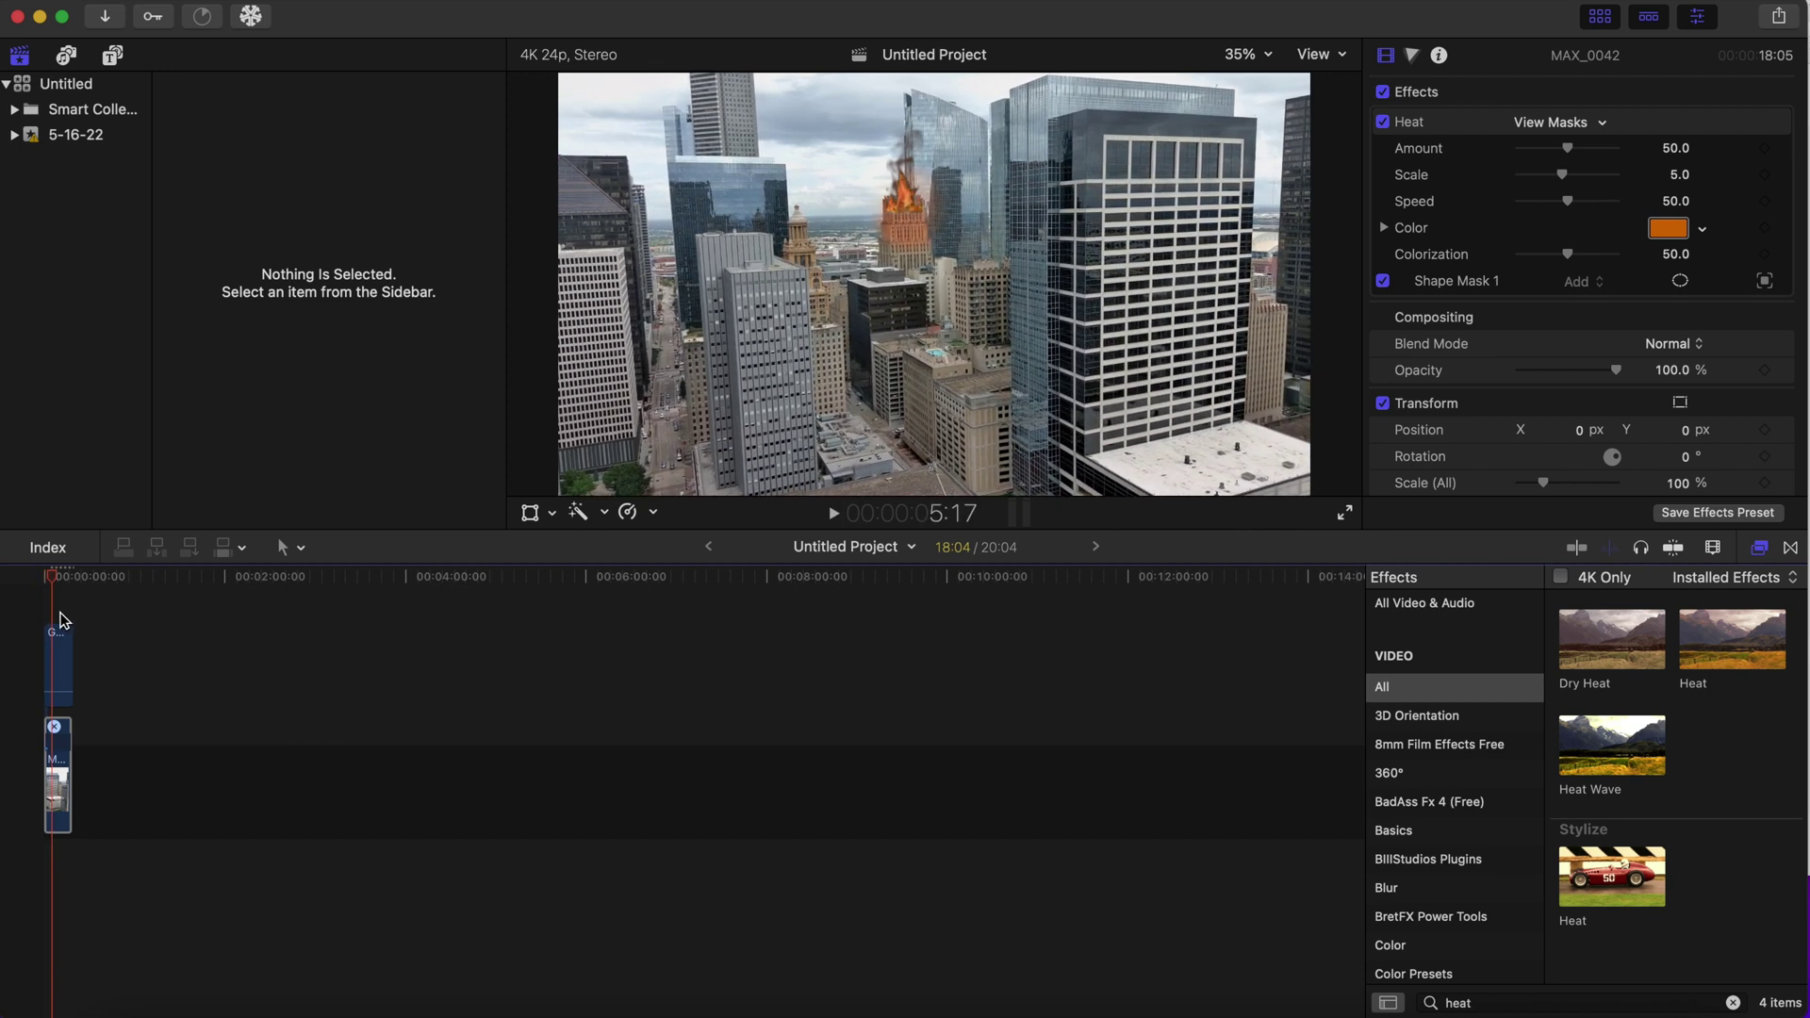
{"action": "left_click", "coordinate": [42, 595]}
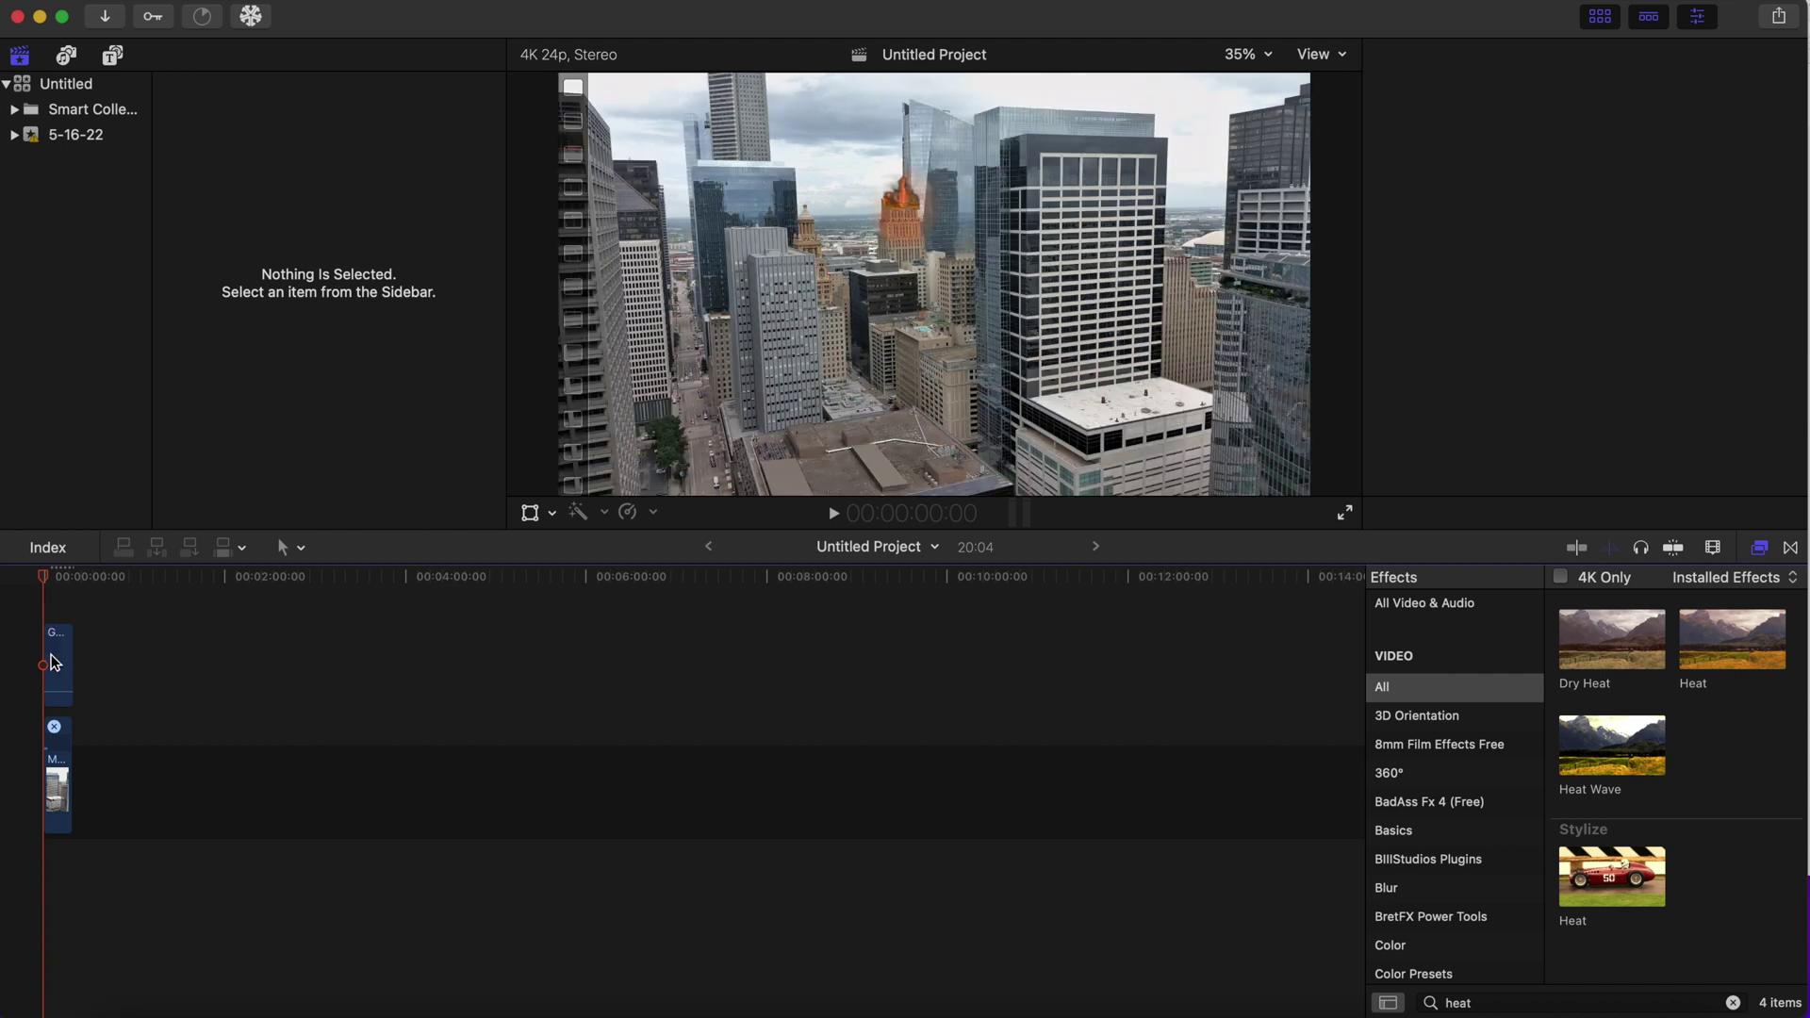
Reduce the feathering of MAX_0042's Heat shape mask and re-center the mask on the burning building's top.
{"action": "left_click", "coordinate": [56, 665]}
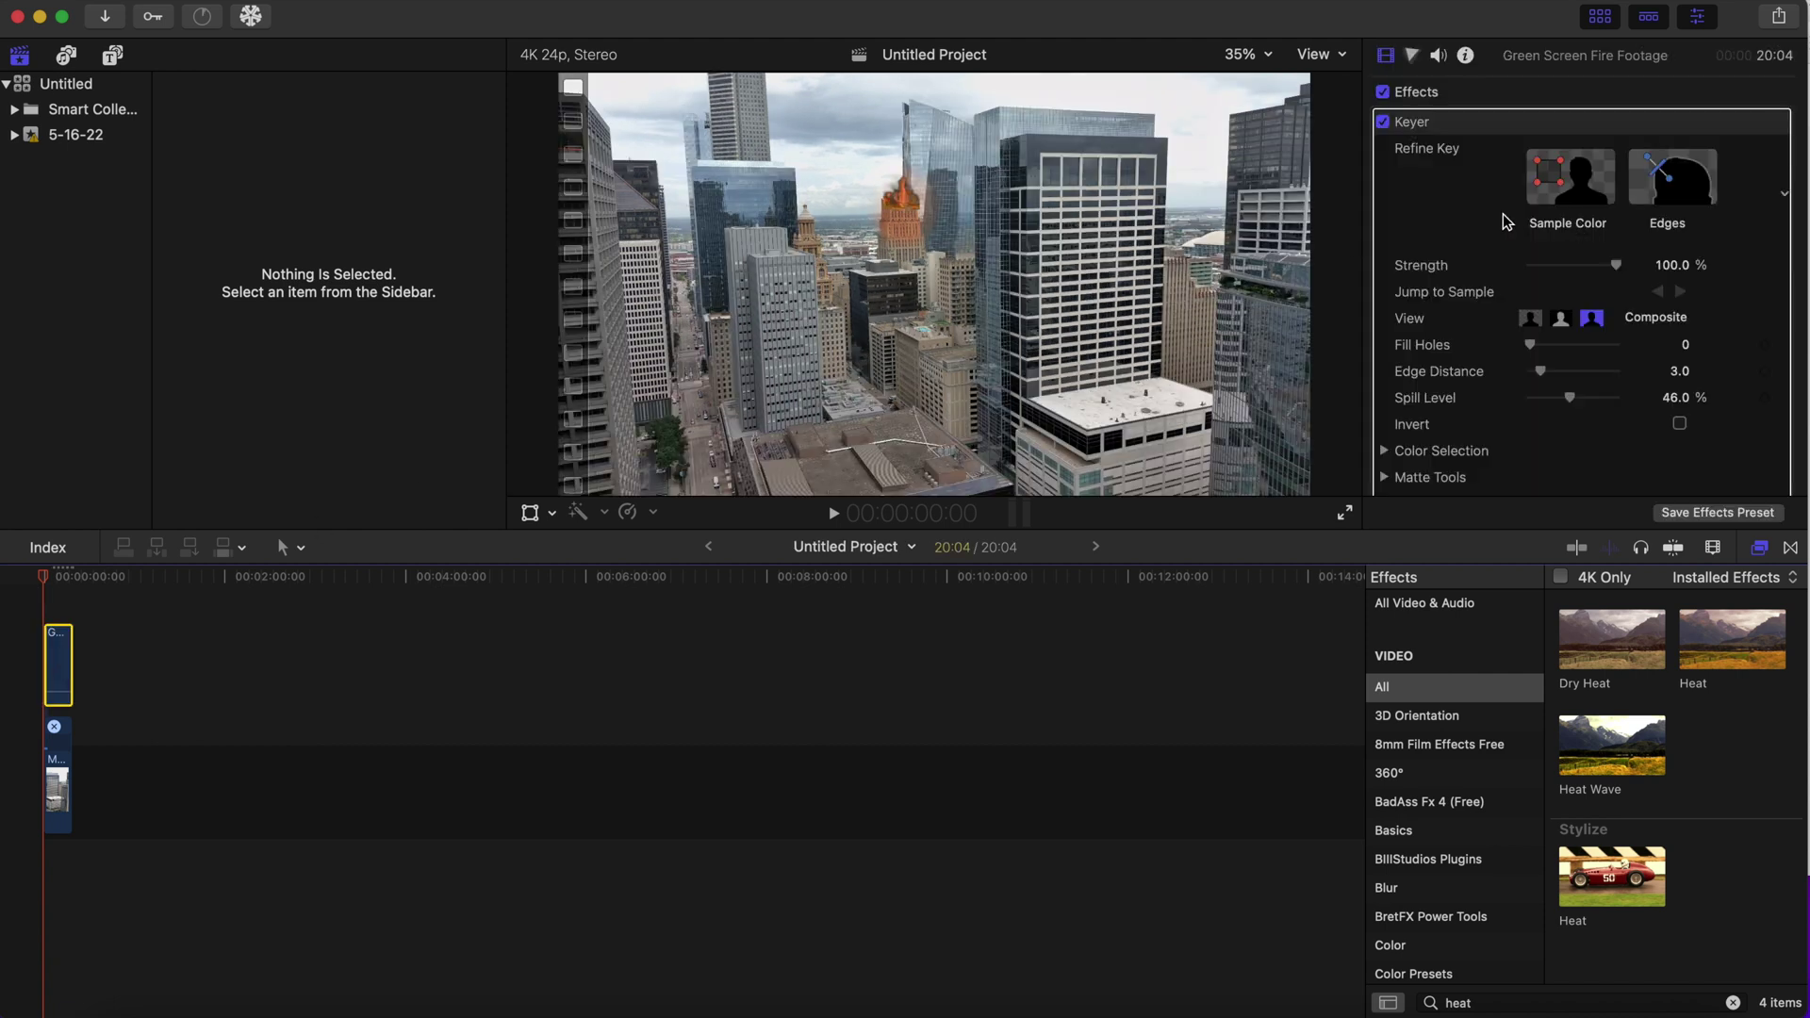
{"action": "scroll", "coordinate": [1503, 213], "scroll_direction": "down", "scroll_amount": 4}
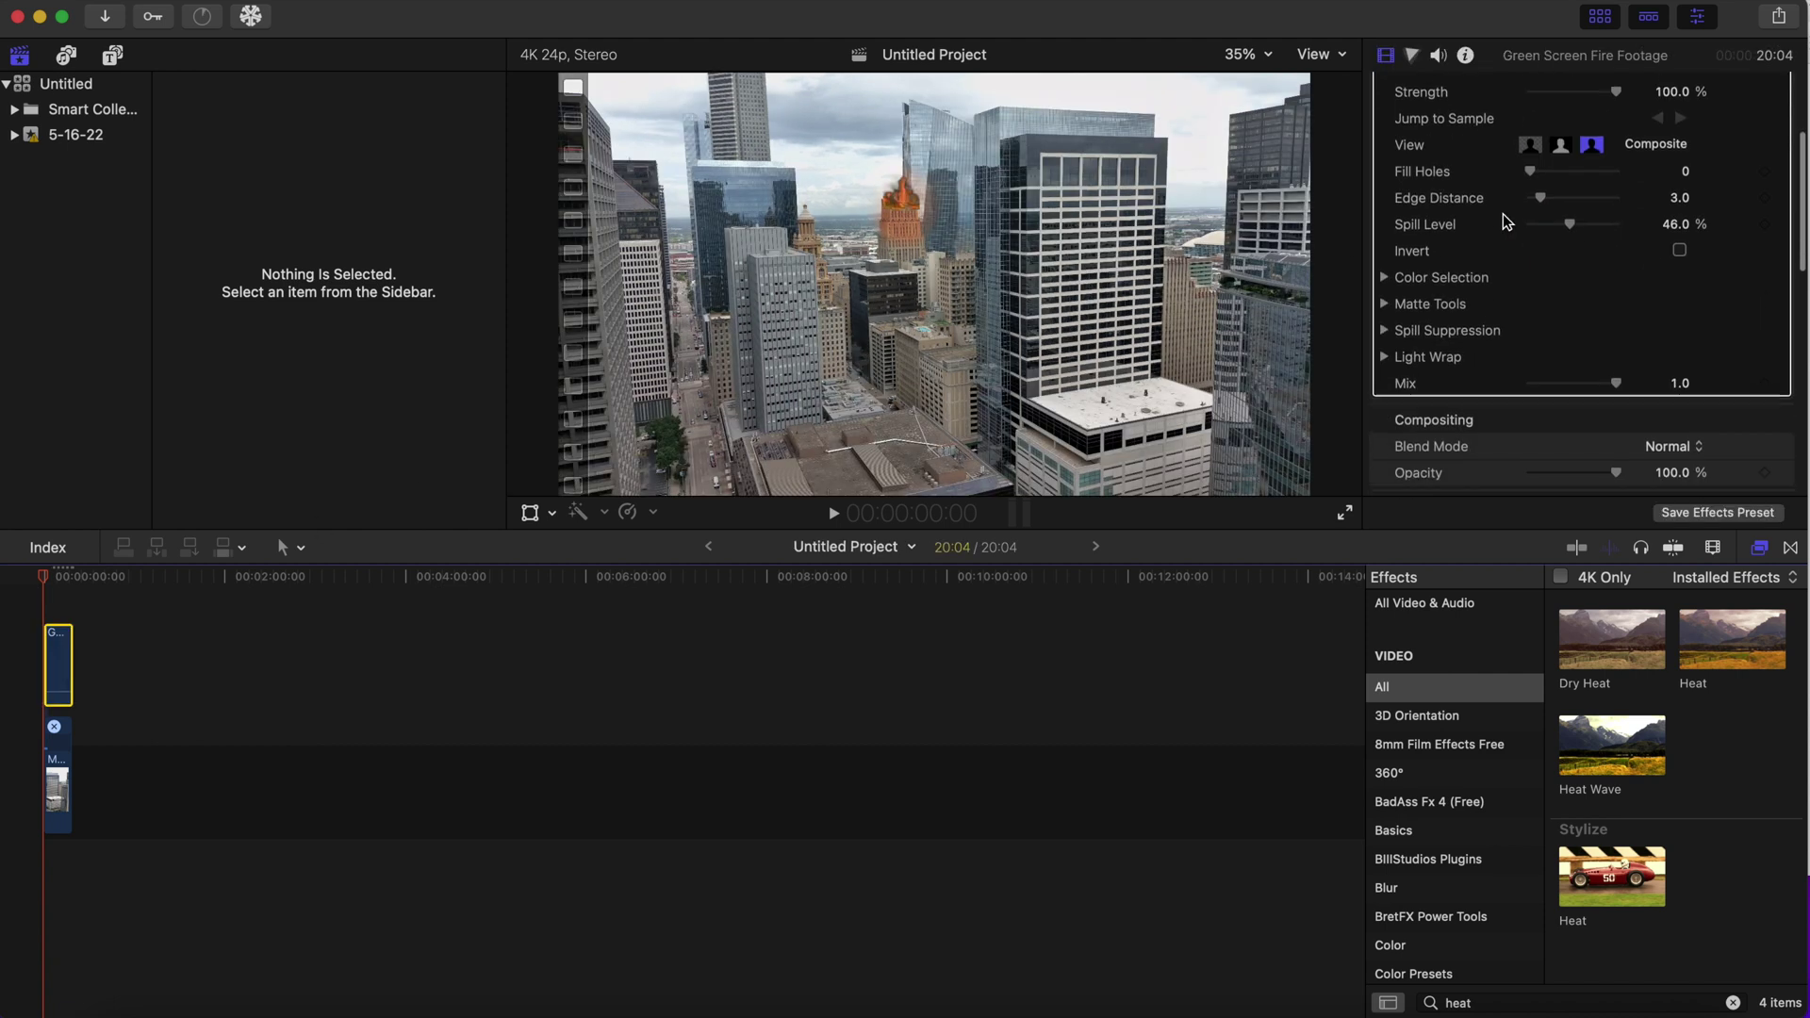
{"action": "left_click", "coordinate": [58, 782]}
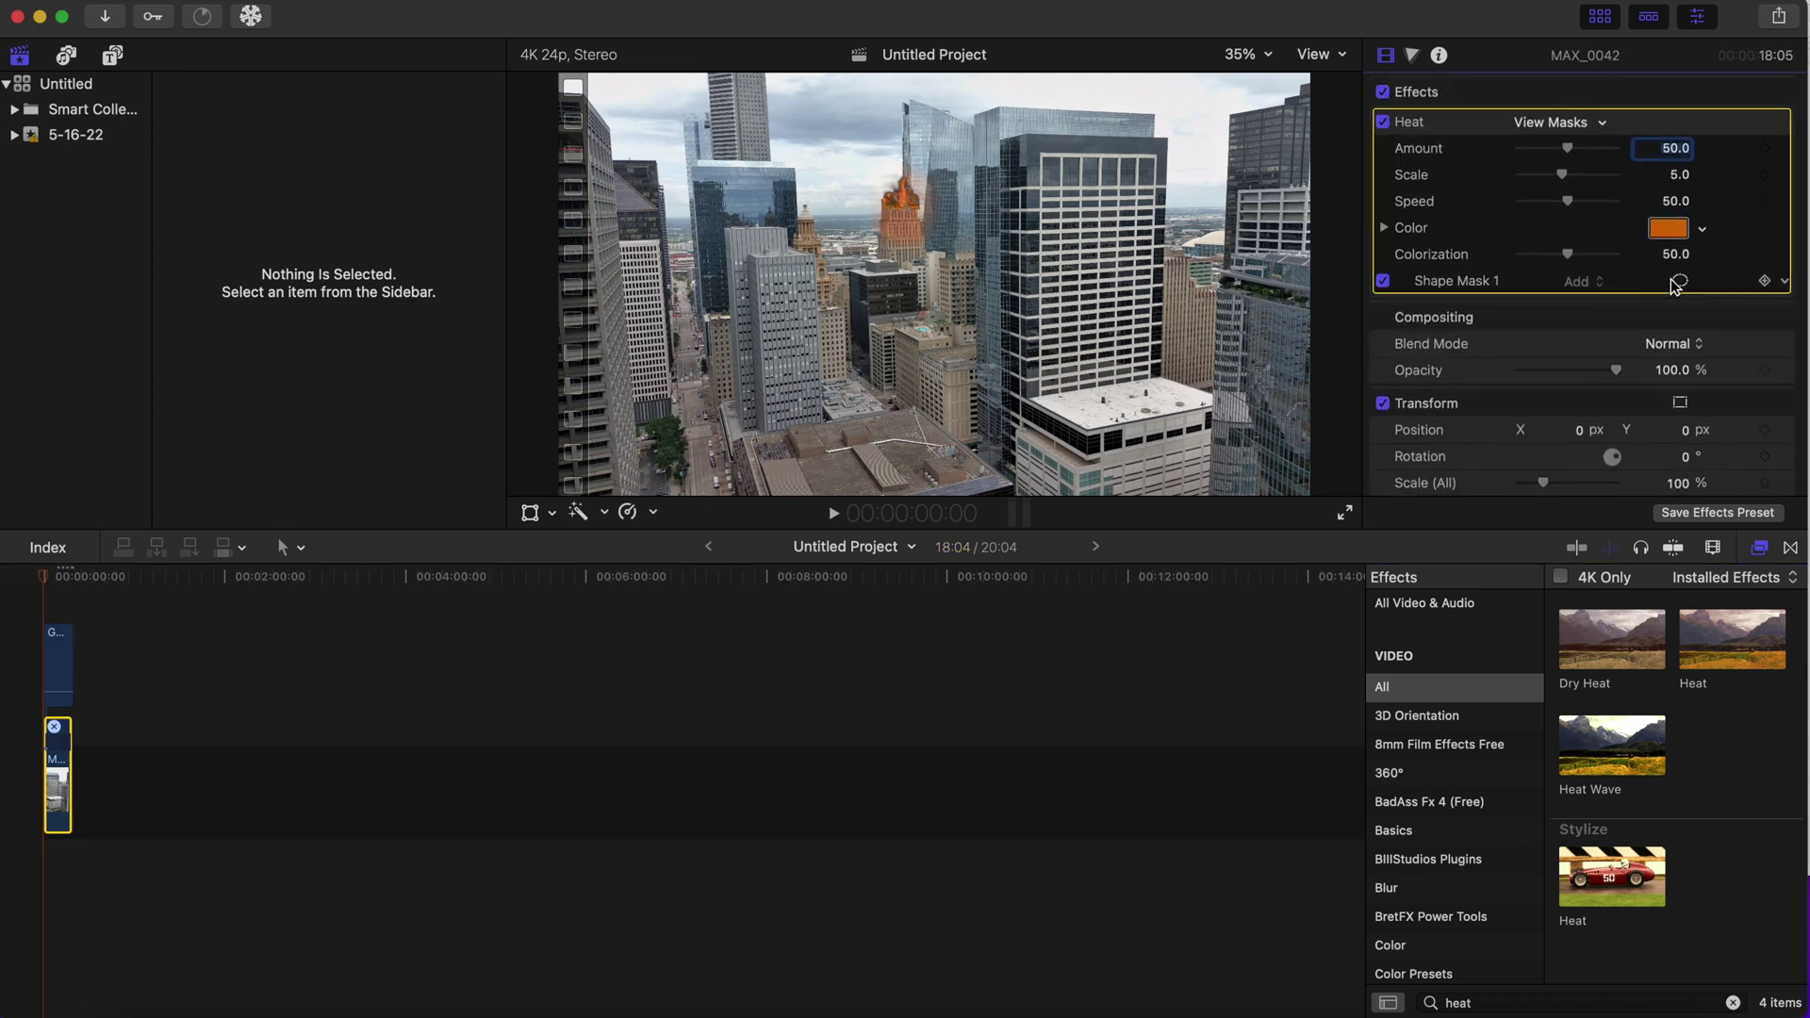
{"action": "left_click", "coordinate": [1690, 287]}
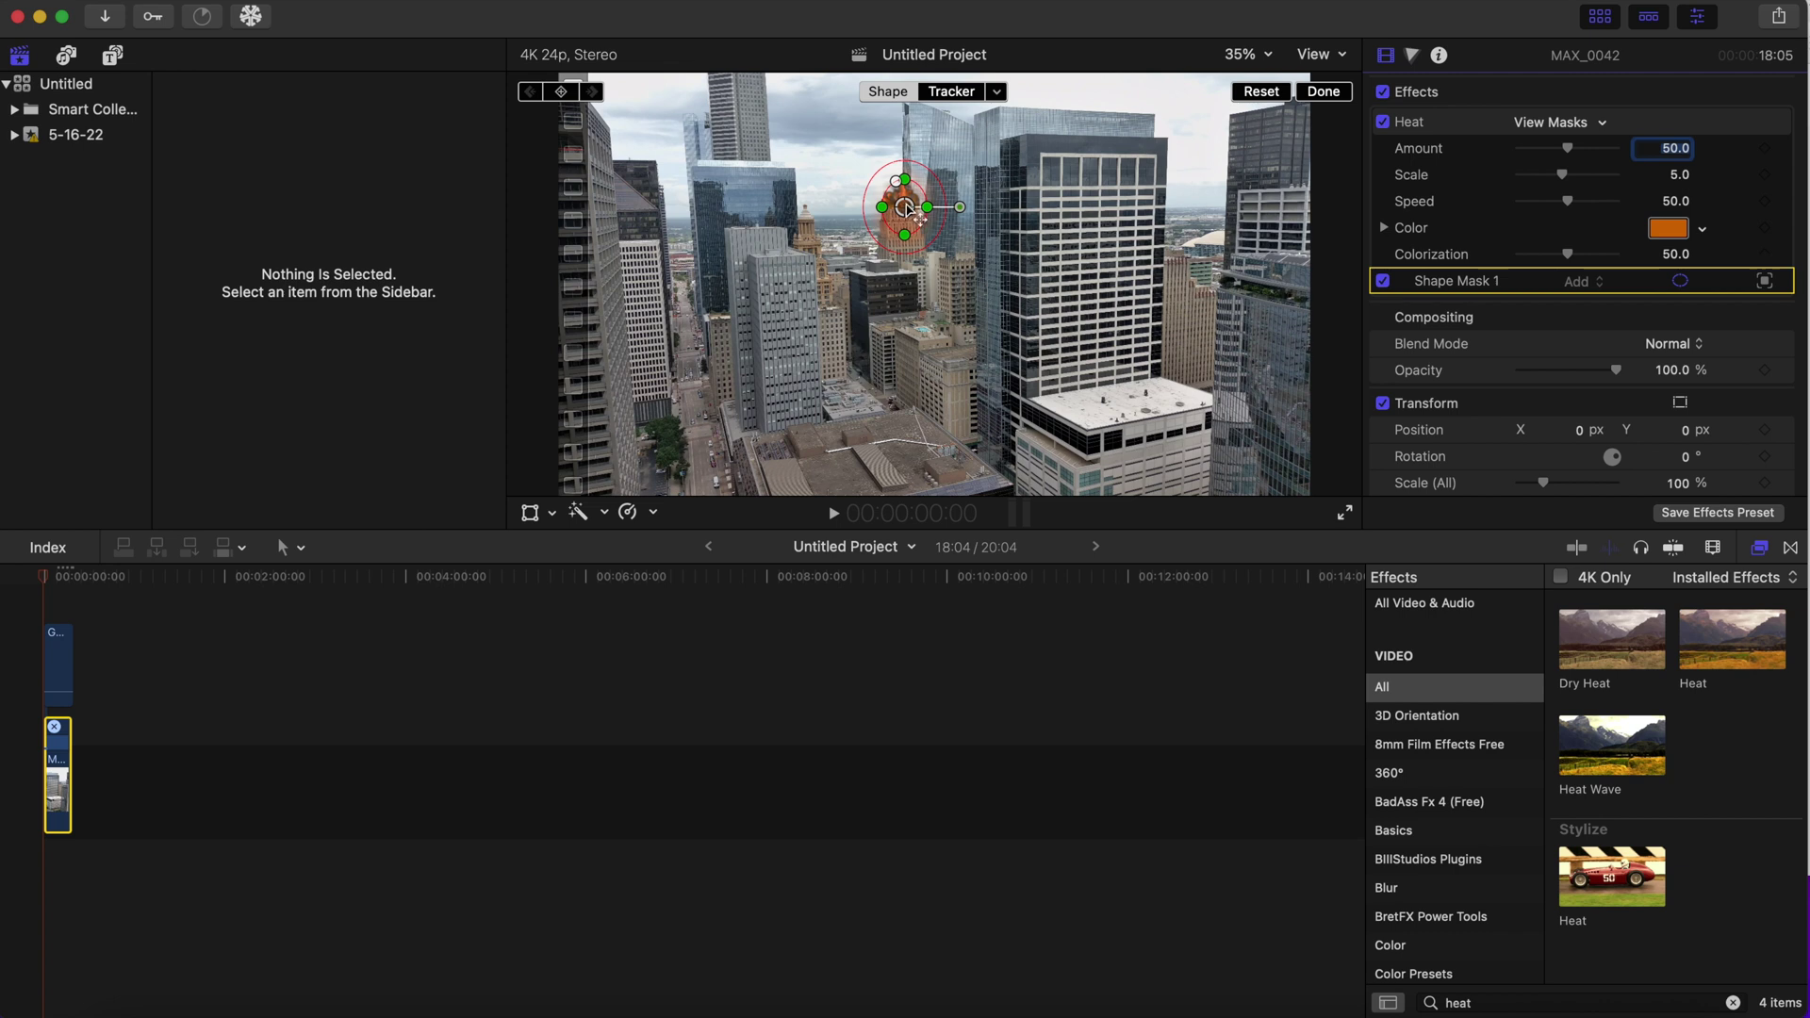
{"action": "left_click_drag", "start_coordinate": [940, 181], "coordinate": [901, 209]}
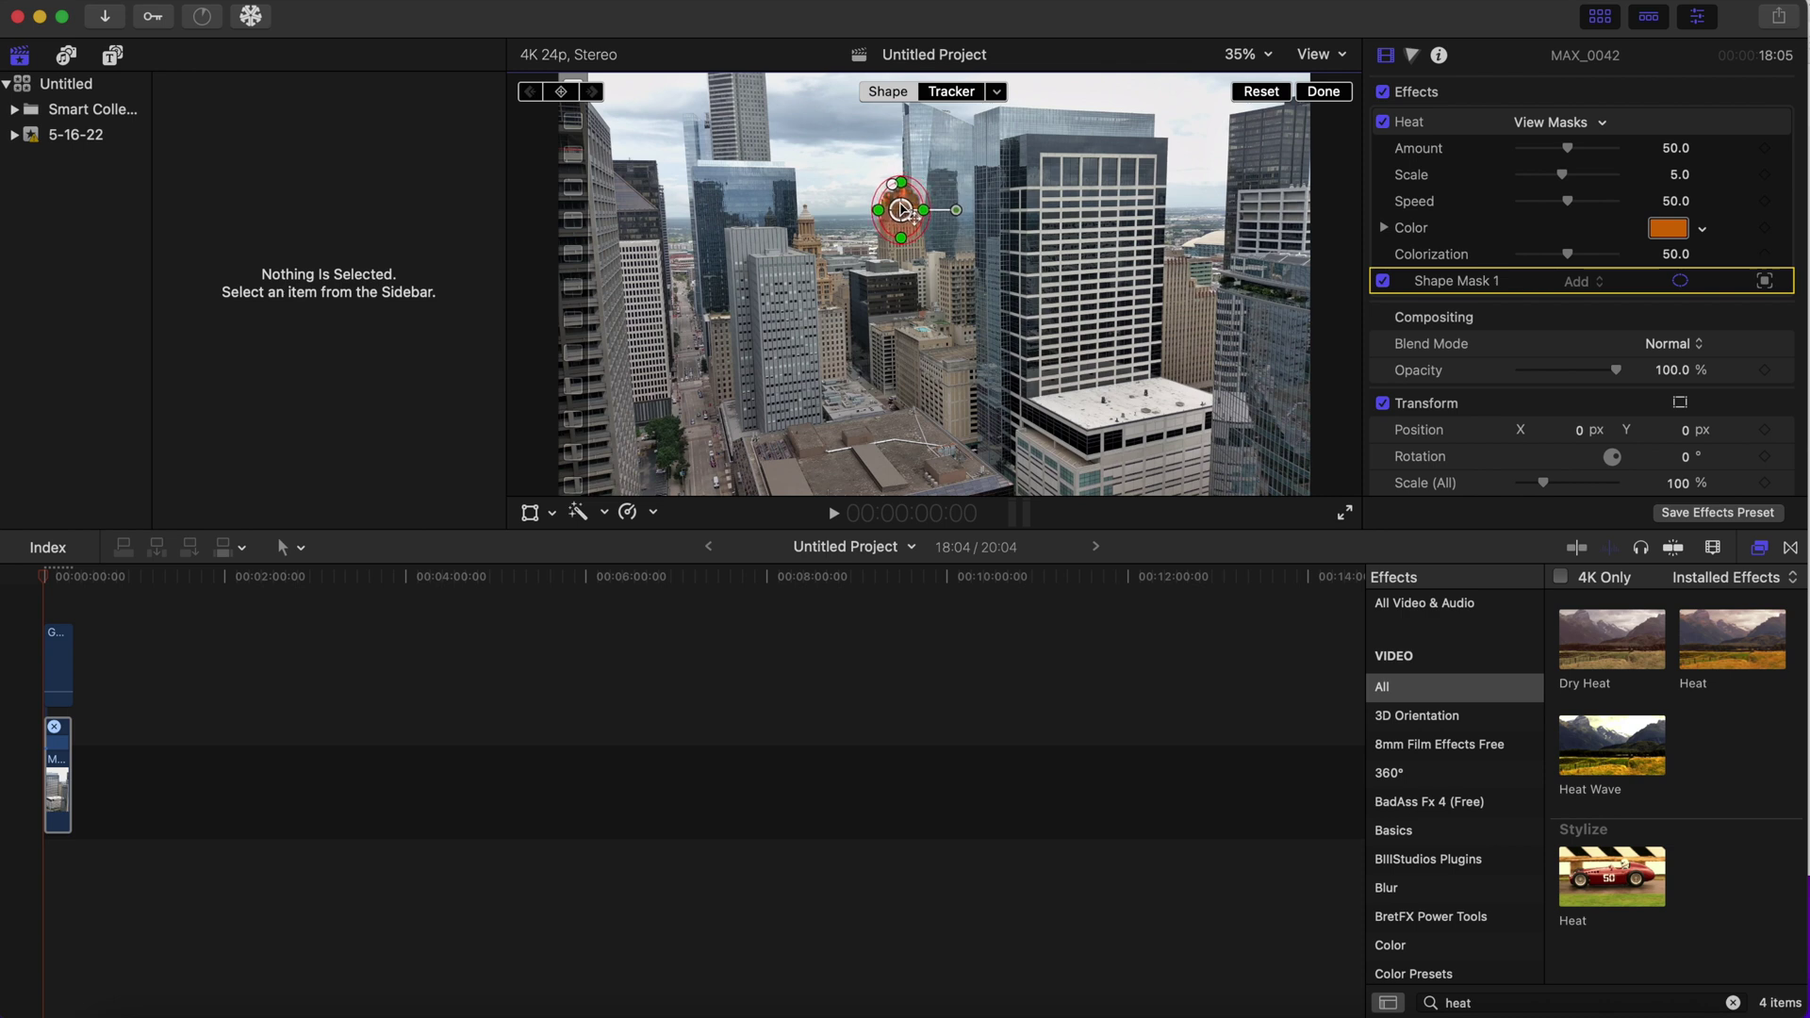
Play the composite from the start for a few seconds to check how the adjusted heat mask follows the building.
{"action": "left_click", "coordinate": [32, 609]}
{"action": "key", "text": "space"}
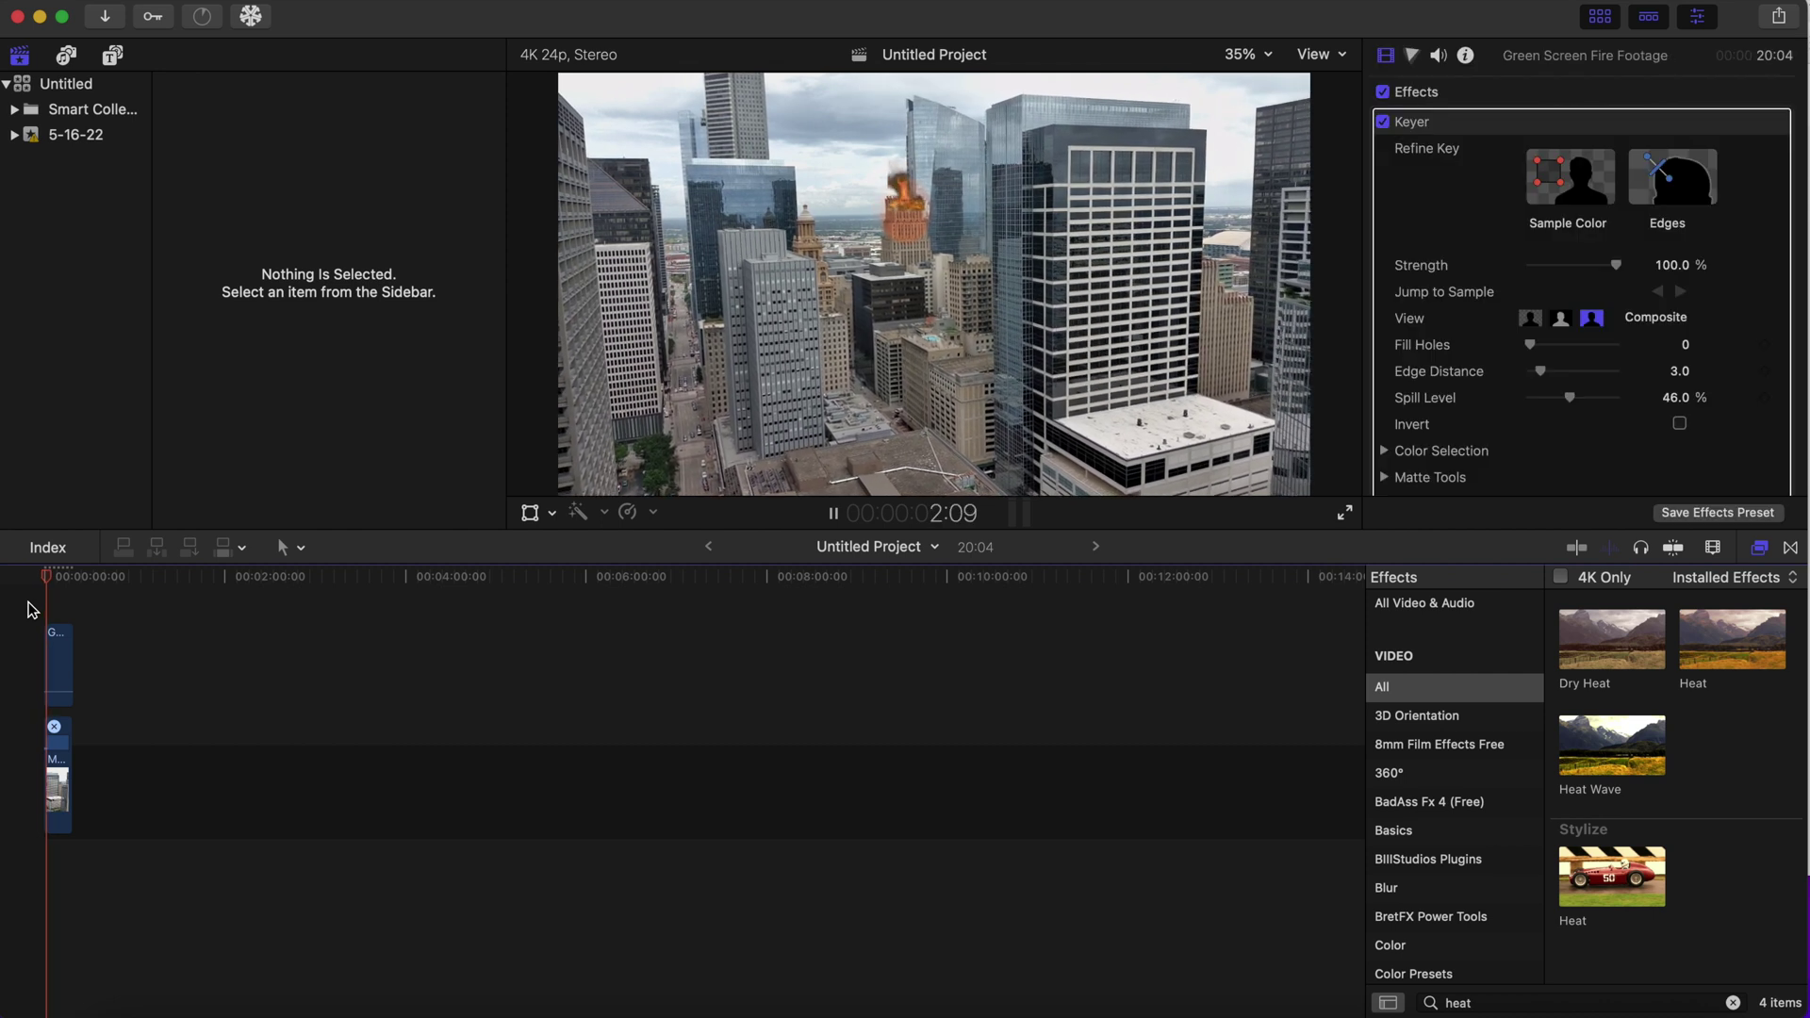
{"action": "key", "text": "space"}
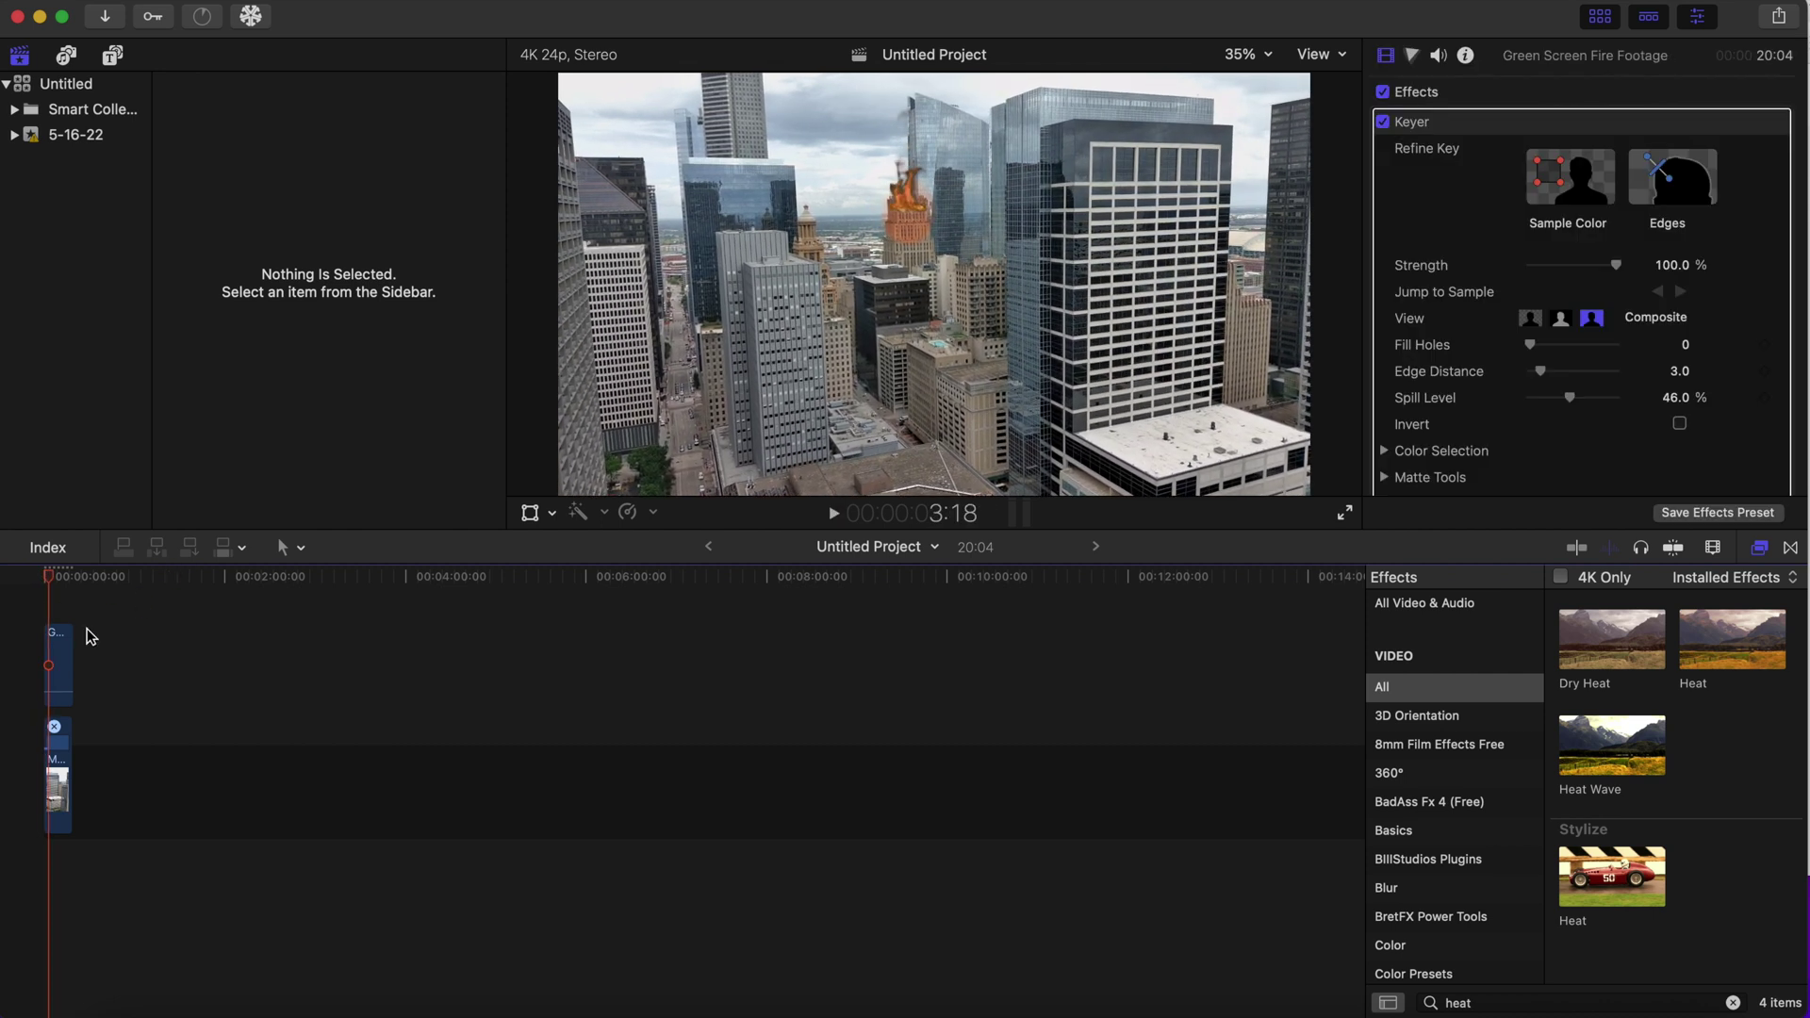
Reduce the height of the Heat shape mask on MAX_0042 so it fits the building's top, and play the result.
{"action": "left_click", "coordinate": [59, 779]}
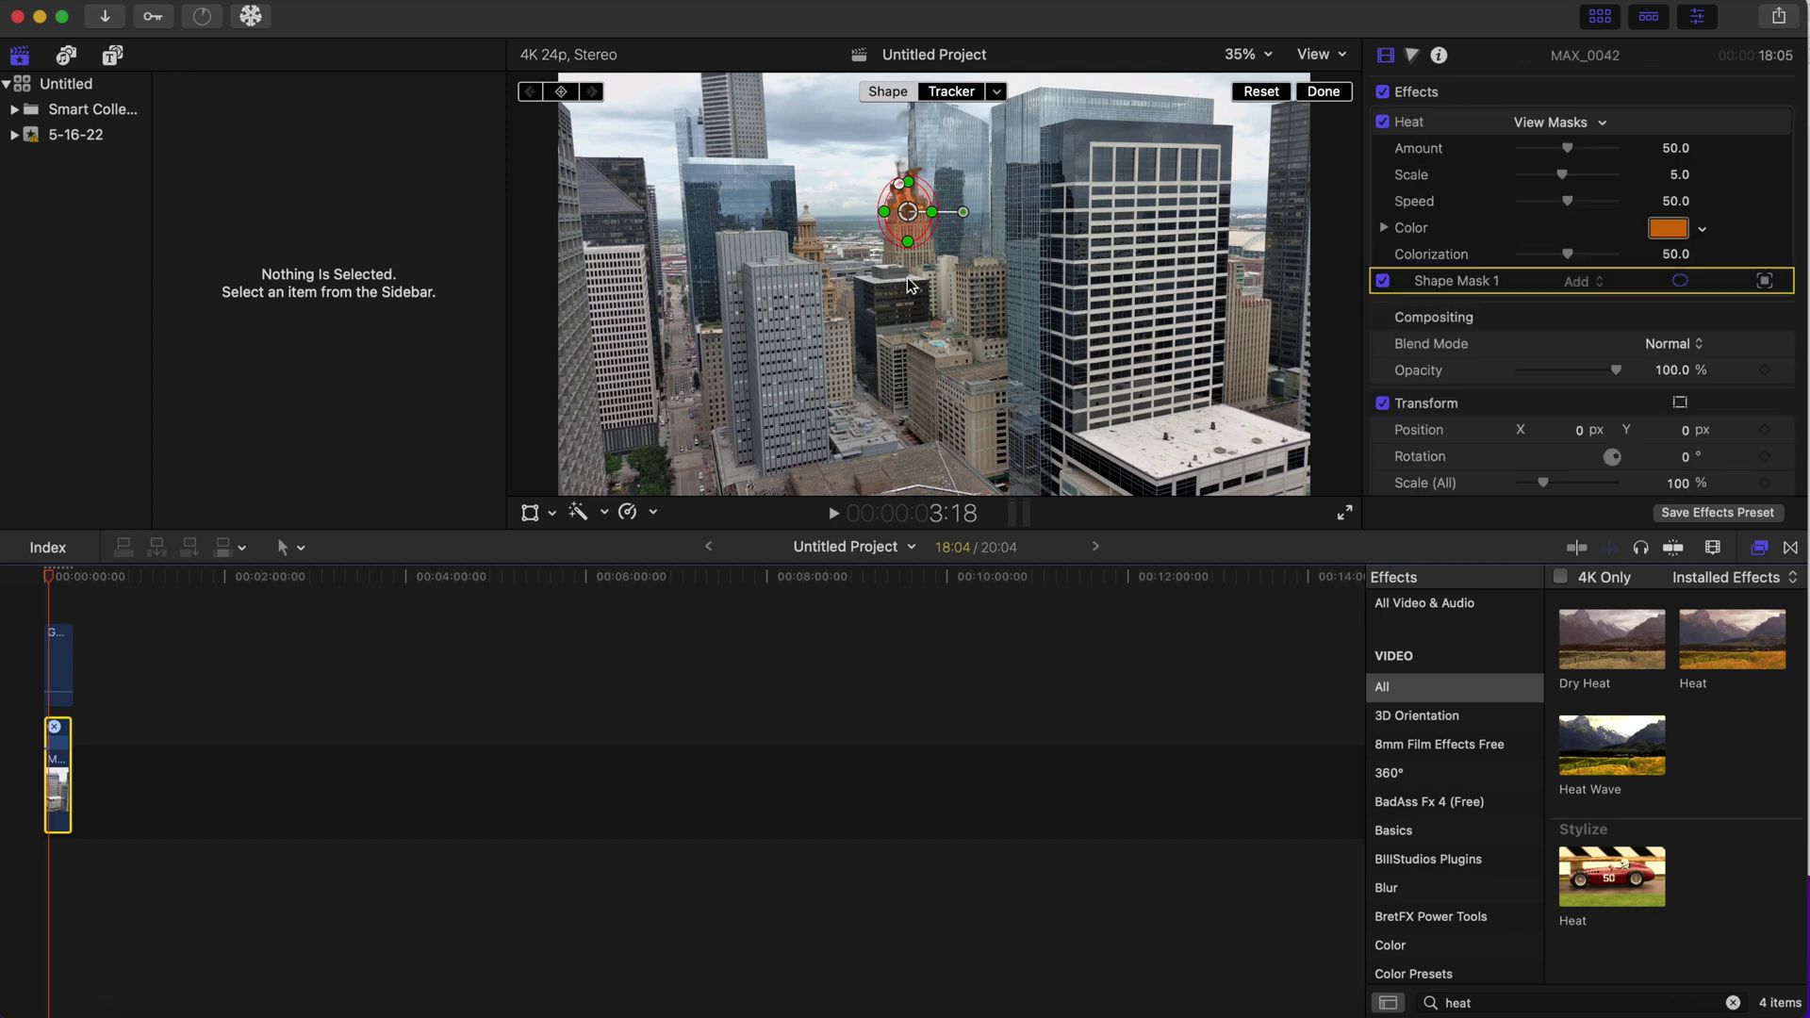
{"action": "left_click_drag", "start_coordinate": [908, 245], "coordinate": [911, 237]}
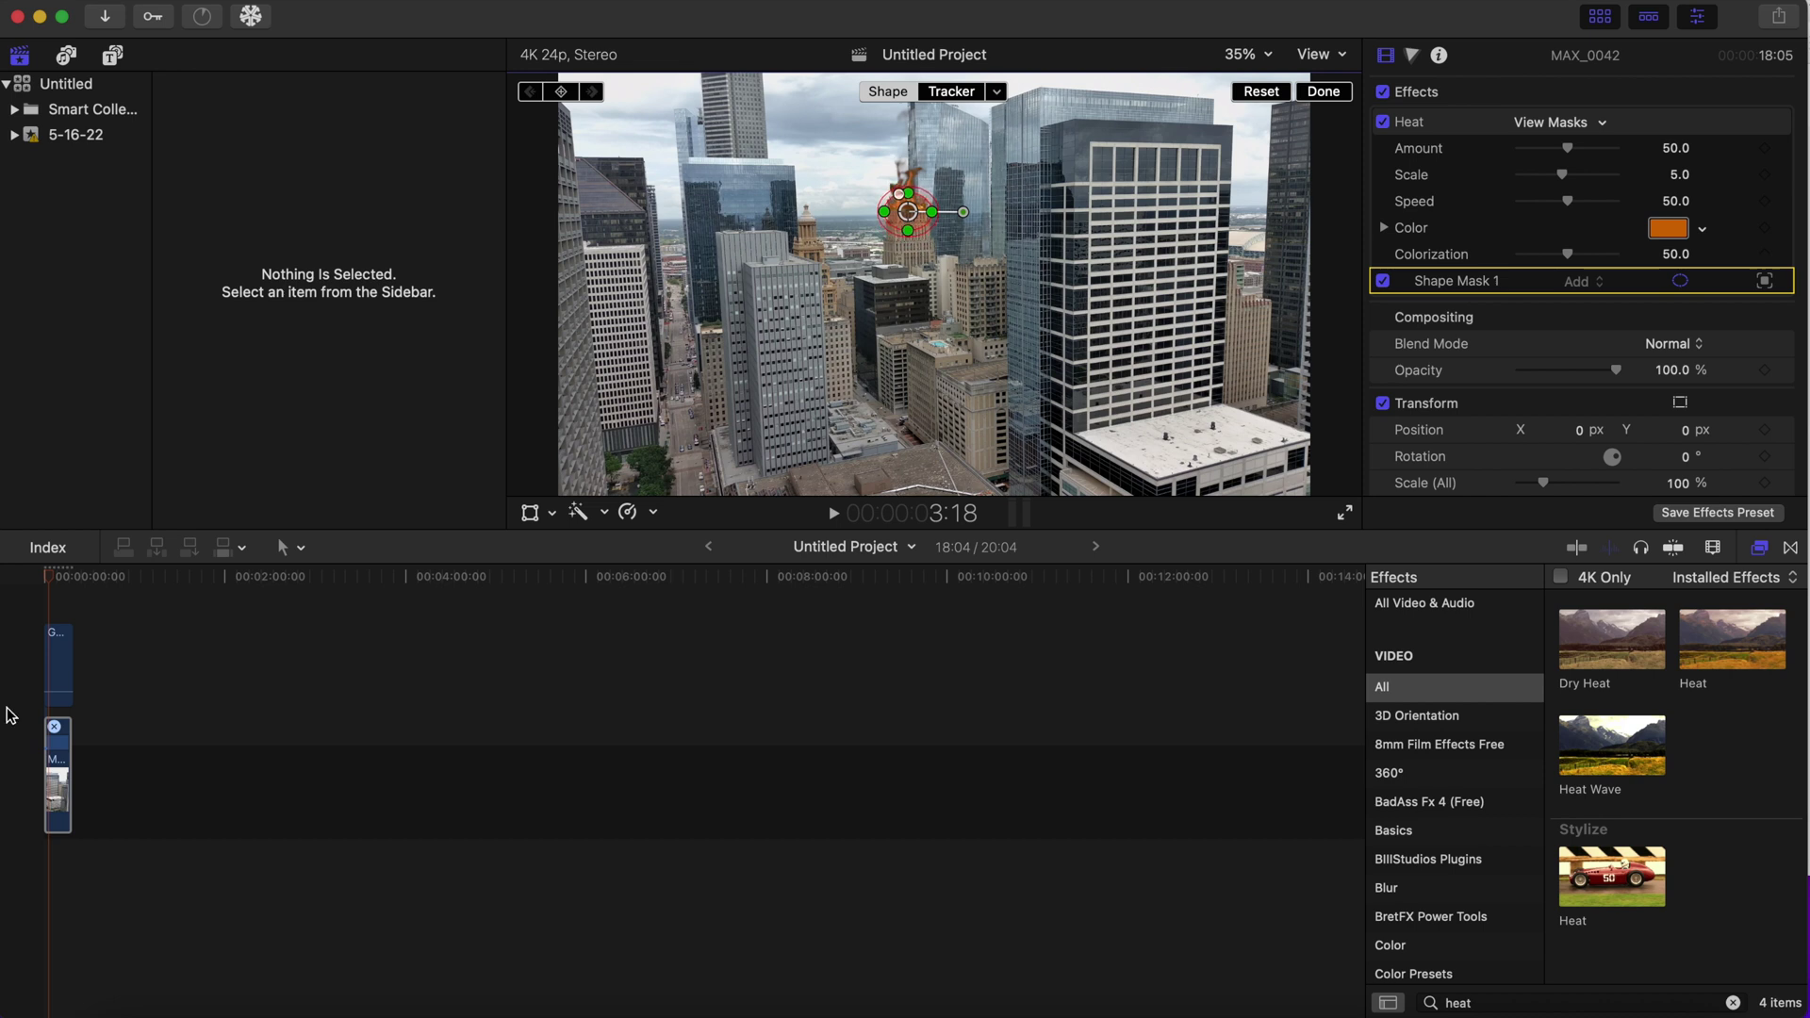
{"action": "left_click", "coordinate": [16, 580]}
{"action": "key", "text": "space"}
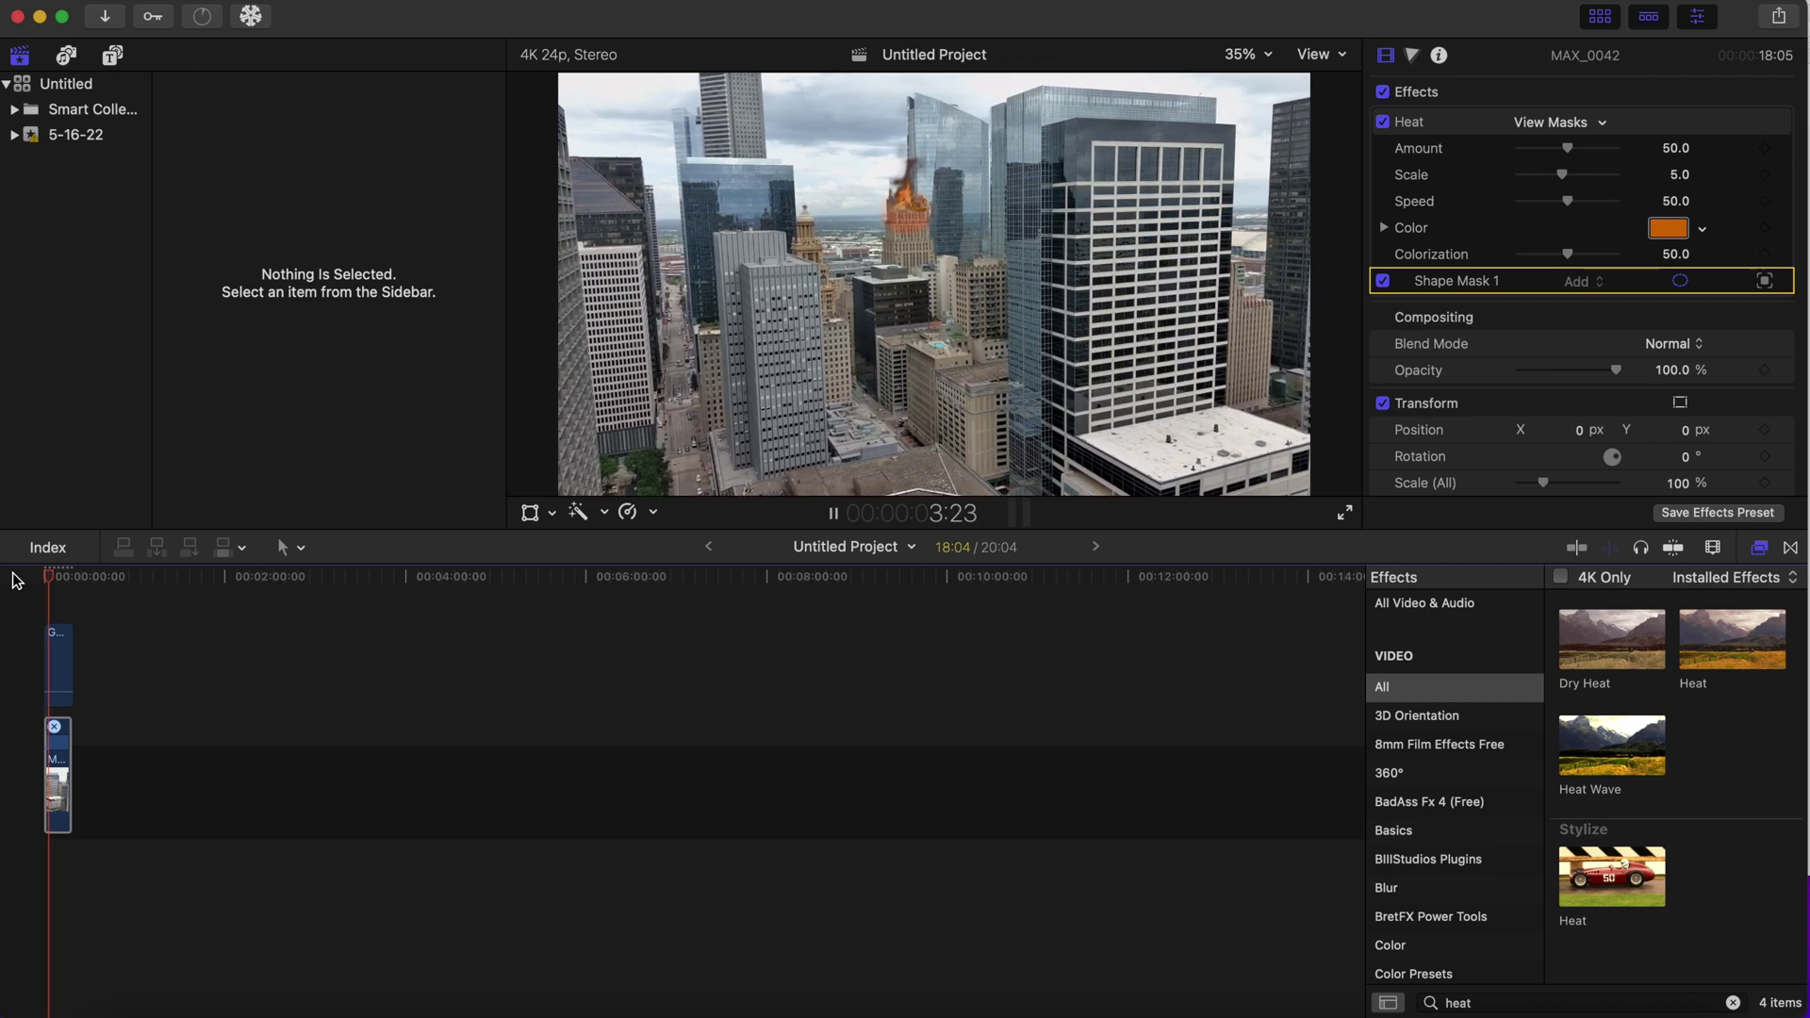
Stop playback, return to the project's start, and add a Color Wheels correction to the Green Screen Fire Footage clip.
{"action": "key", "text": "space"}
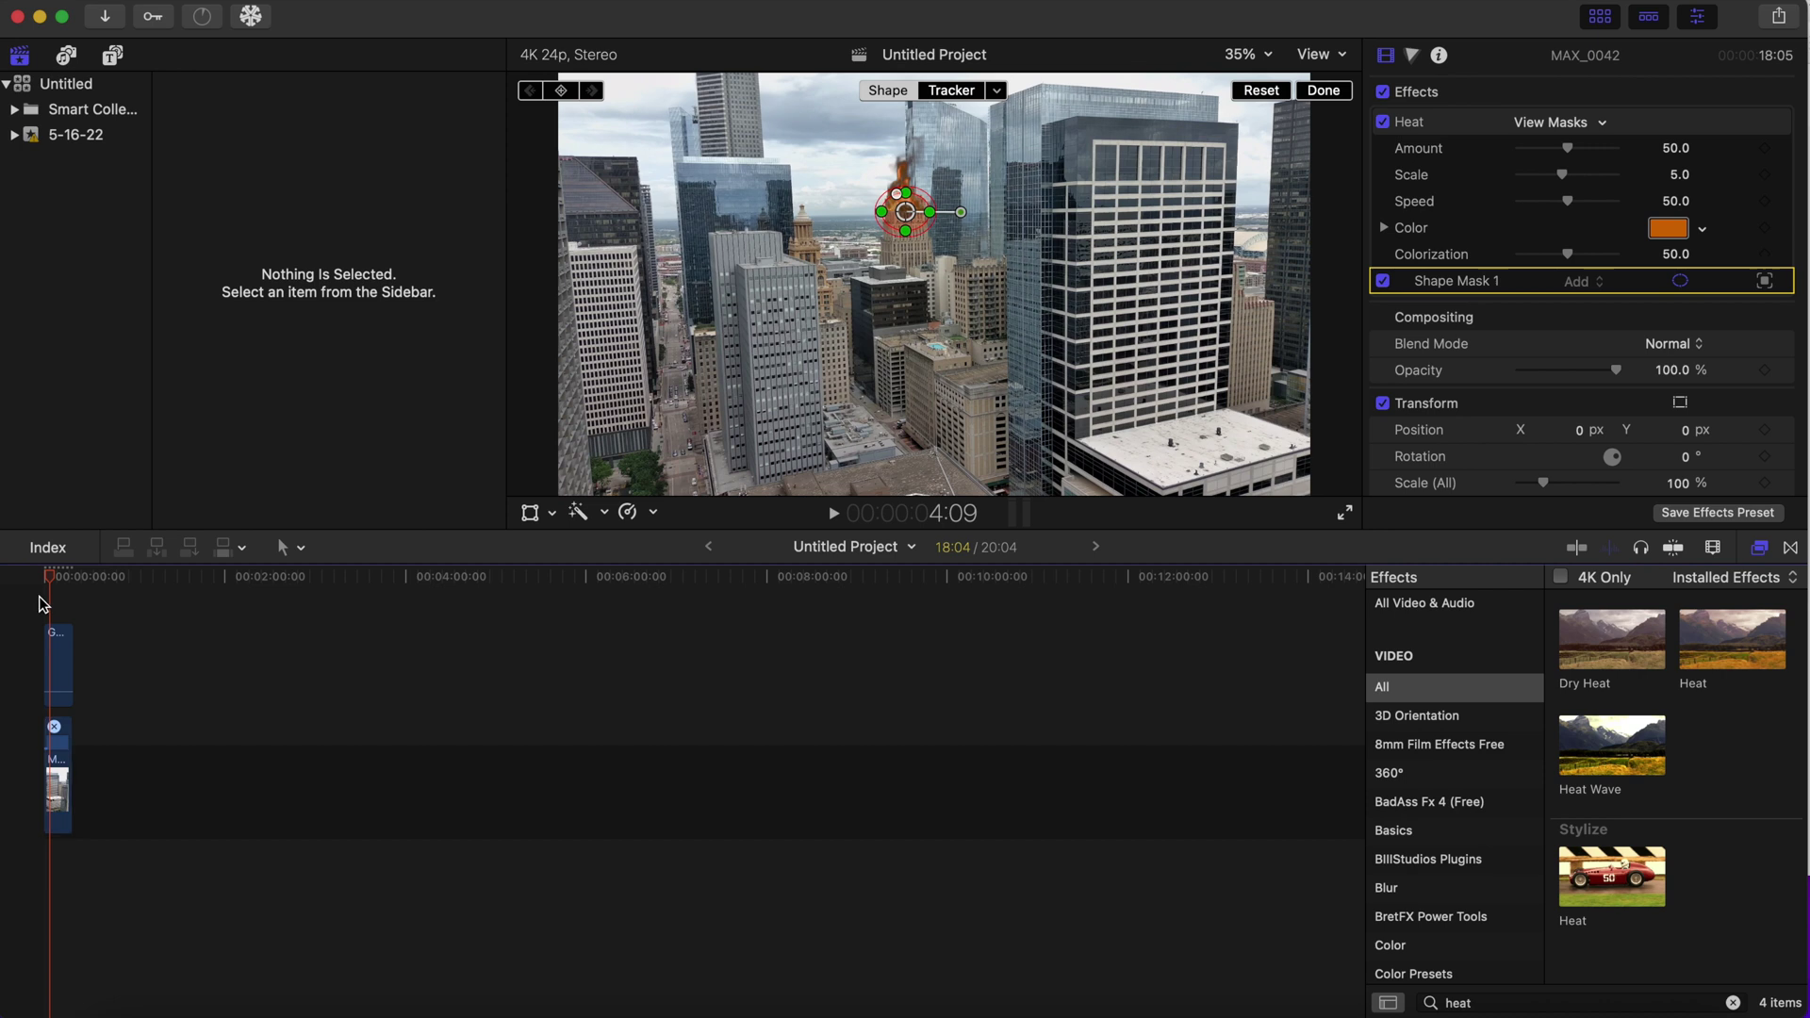
{"action": "left_click", "coordinate": [48, 579]}
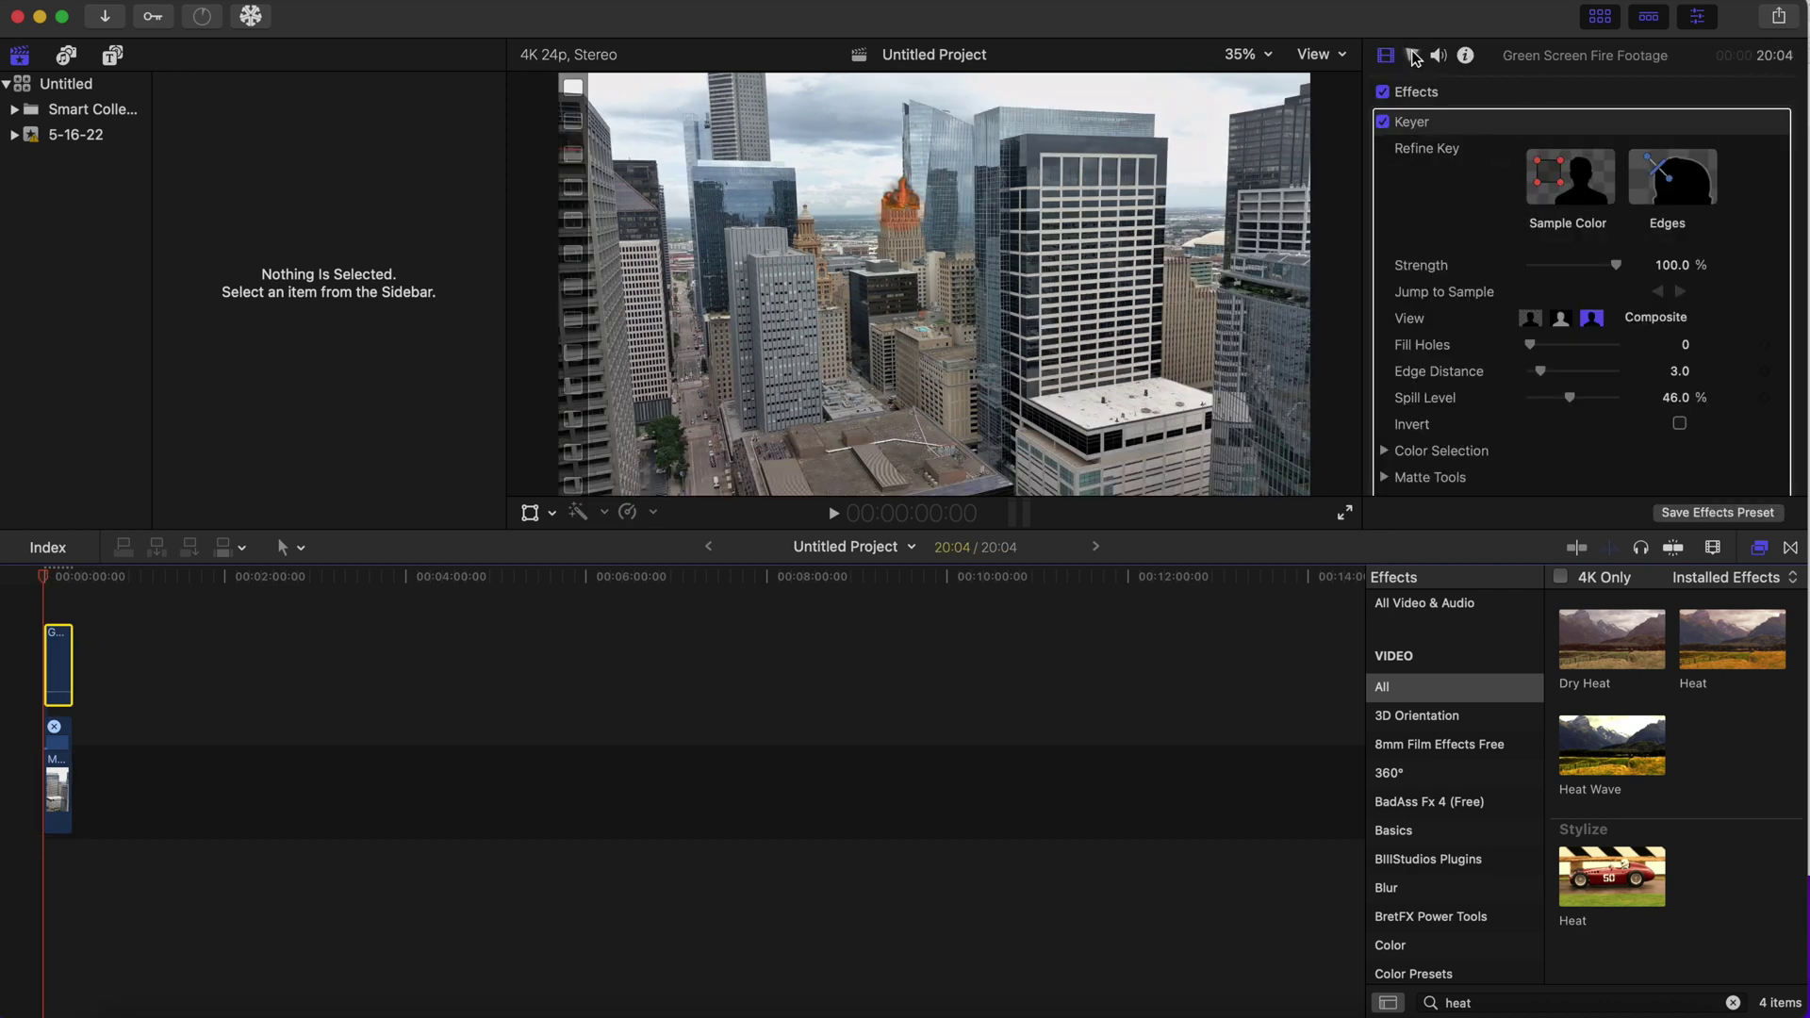
{"action": "left_click", "coordinate": [1411, 56]}
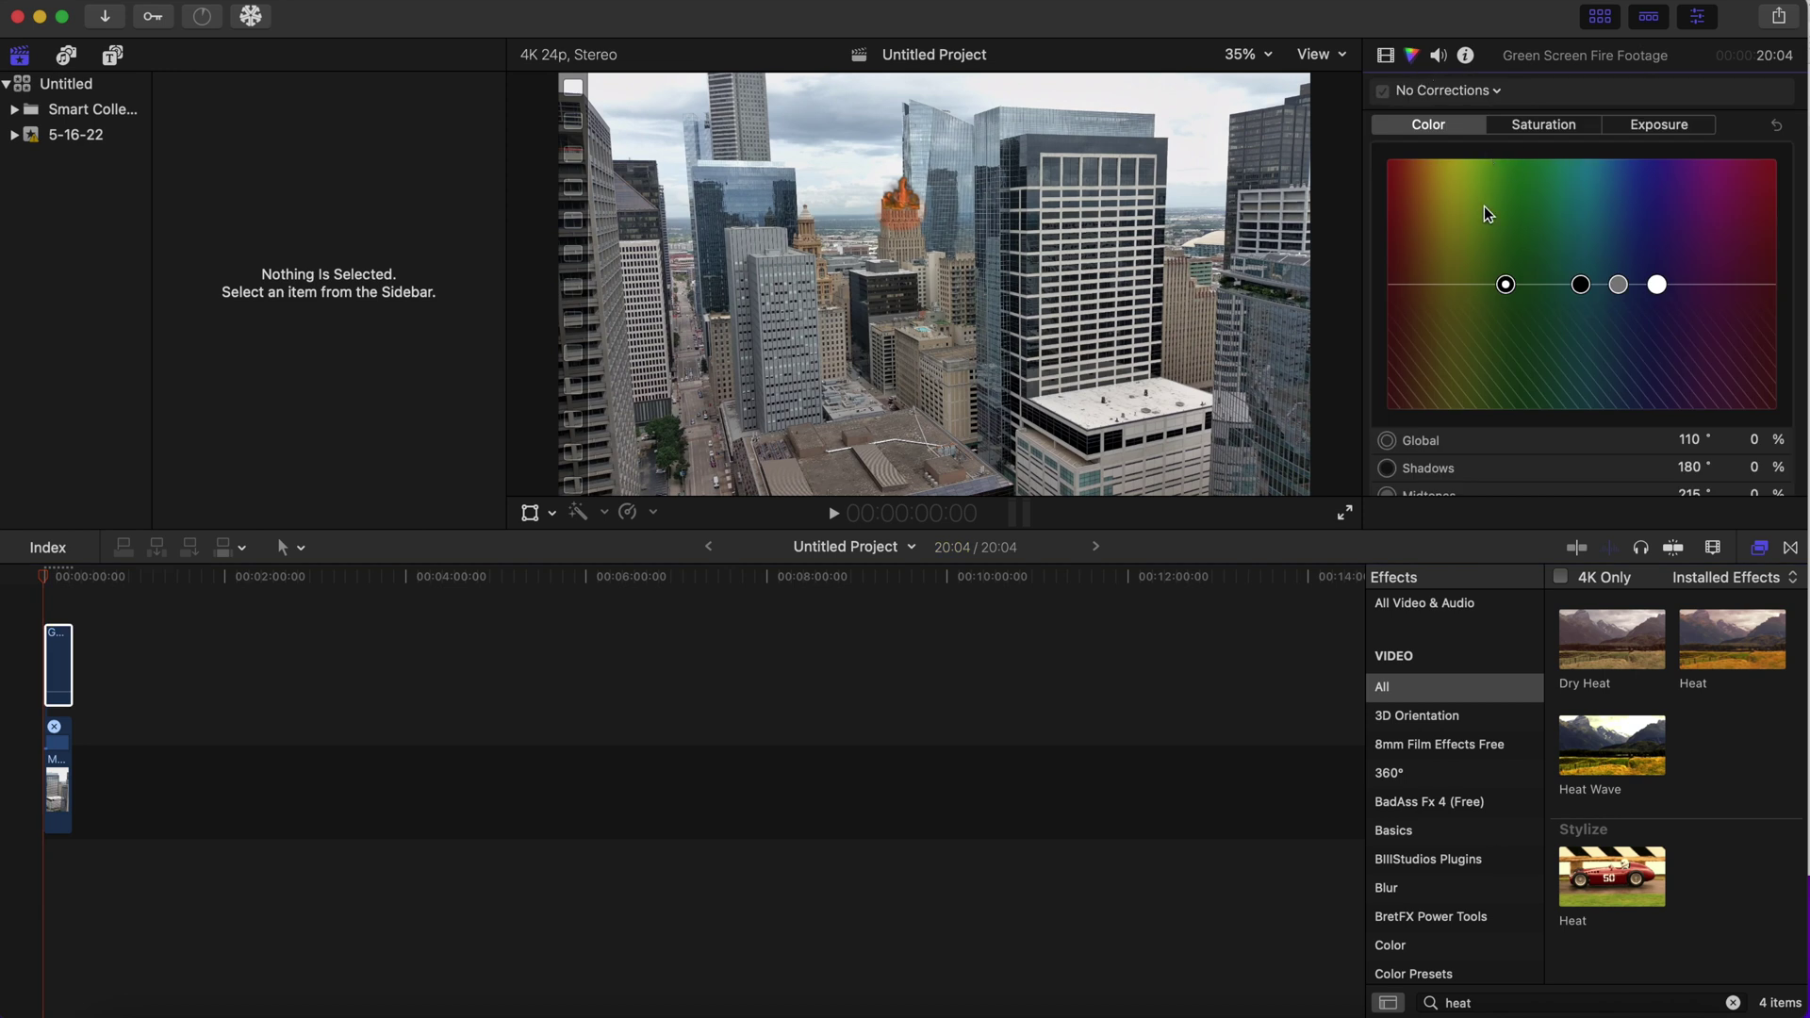
{"action": "left_click", "coordinate": [1496, 91]}
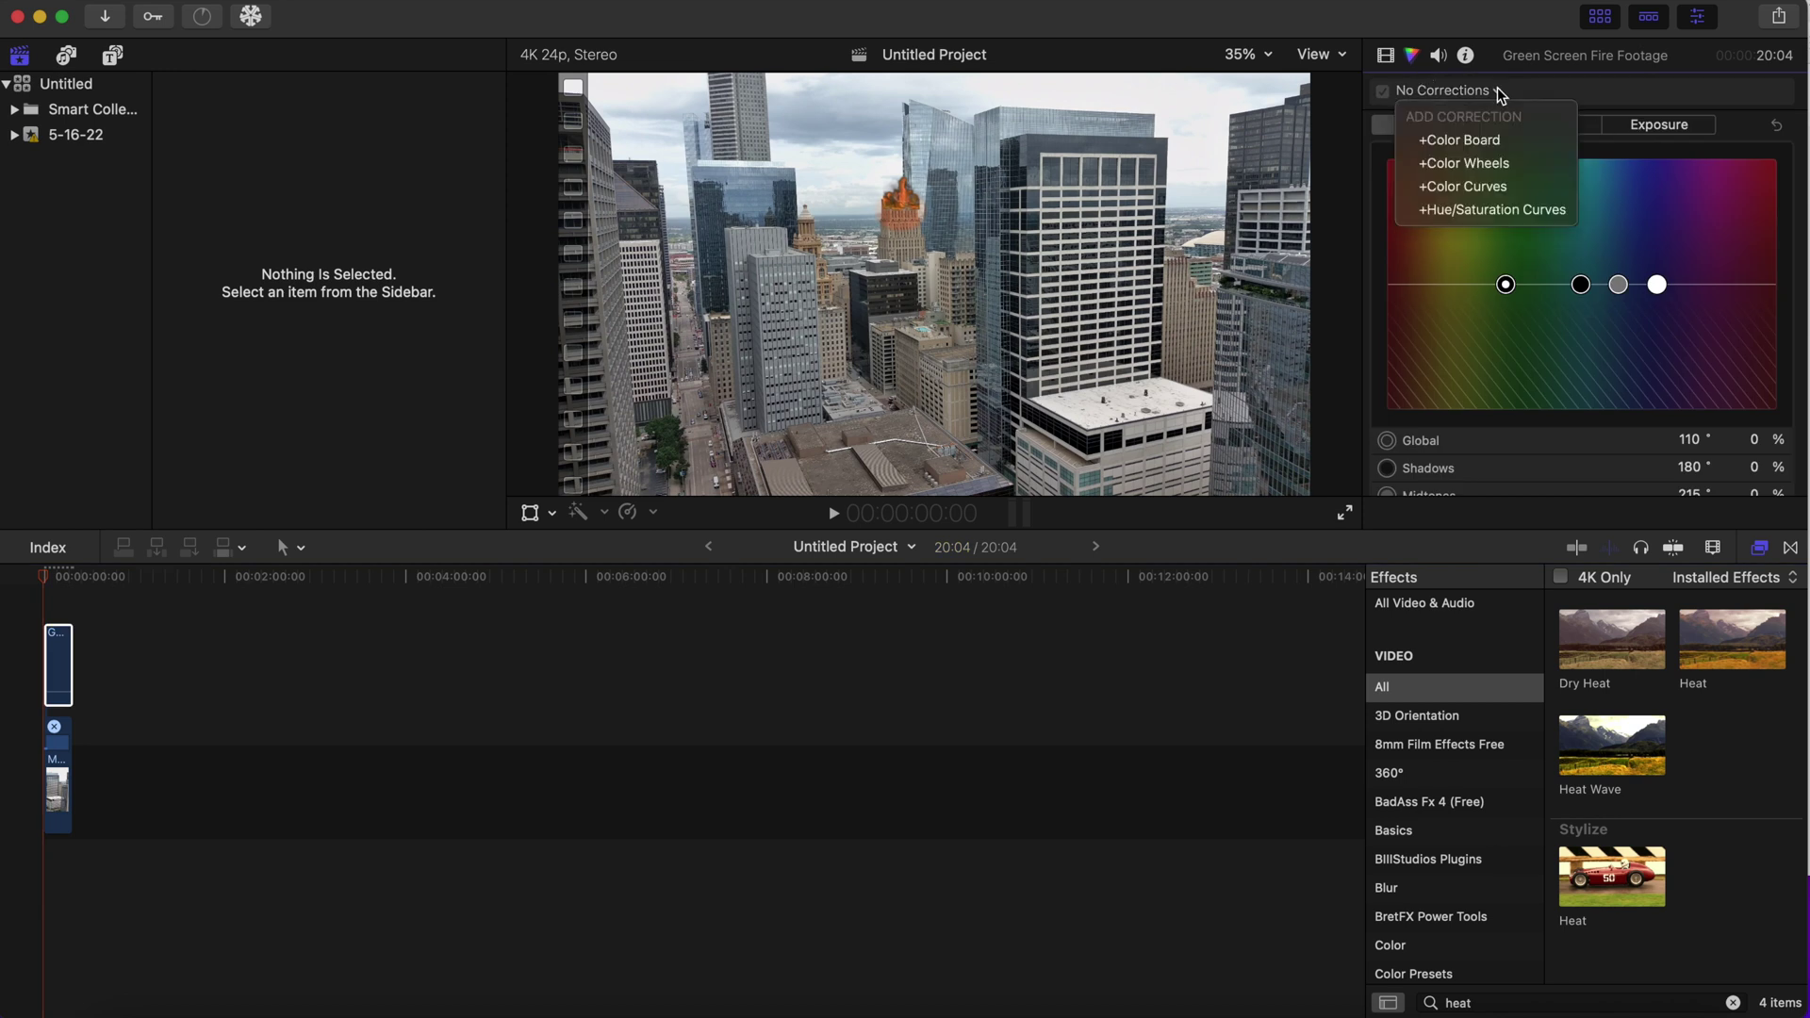
{"action": "left_click", "coordinate": [1495, 164]}
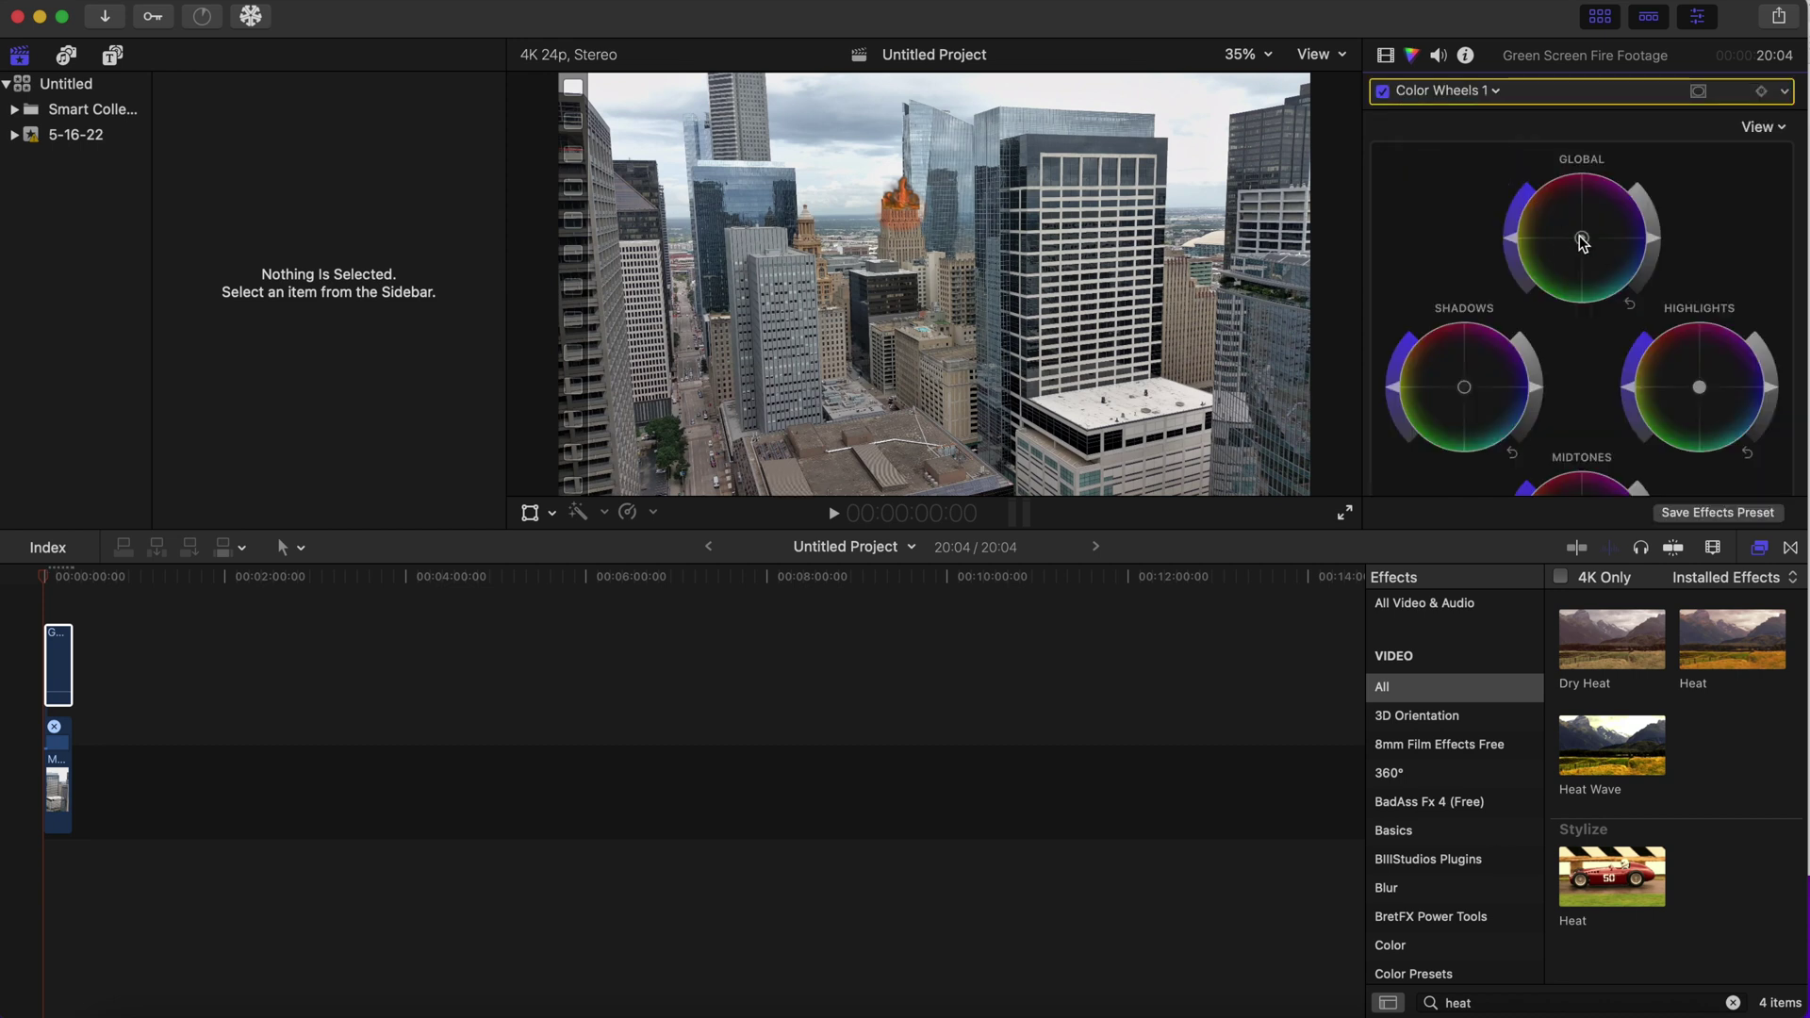
Shift the fire clip's global color slightly toward orange and its highlights slightly toward blue, and play the result from the start.
{"action": "left_click_drag", "start_coordinate": [1583, 243], "coordinate": [1550, 227]}
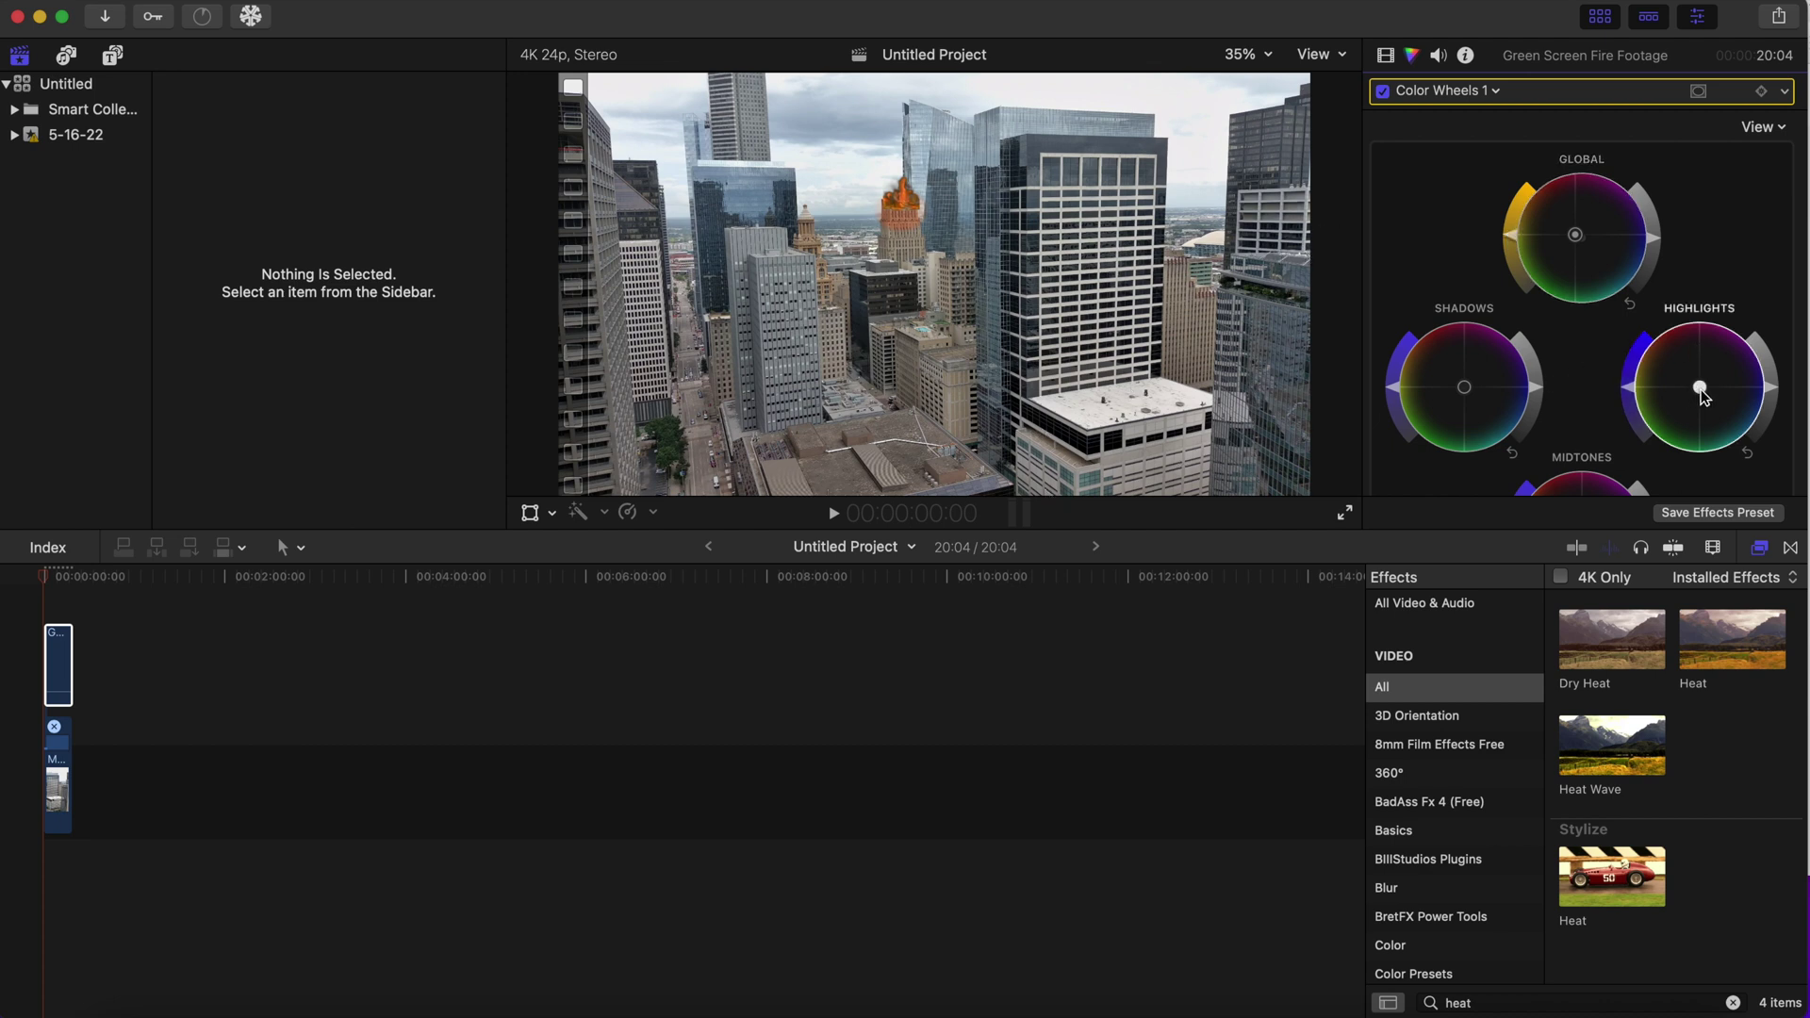
{"action": "left_click_drag", "start_coordinate": [1704, 395], "coordinate": [1707, 397]}
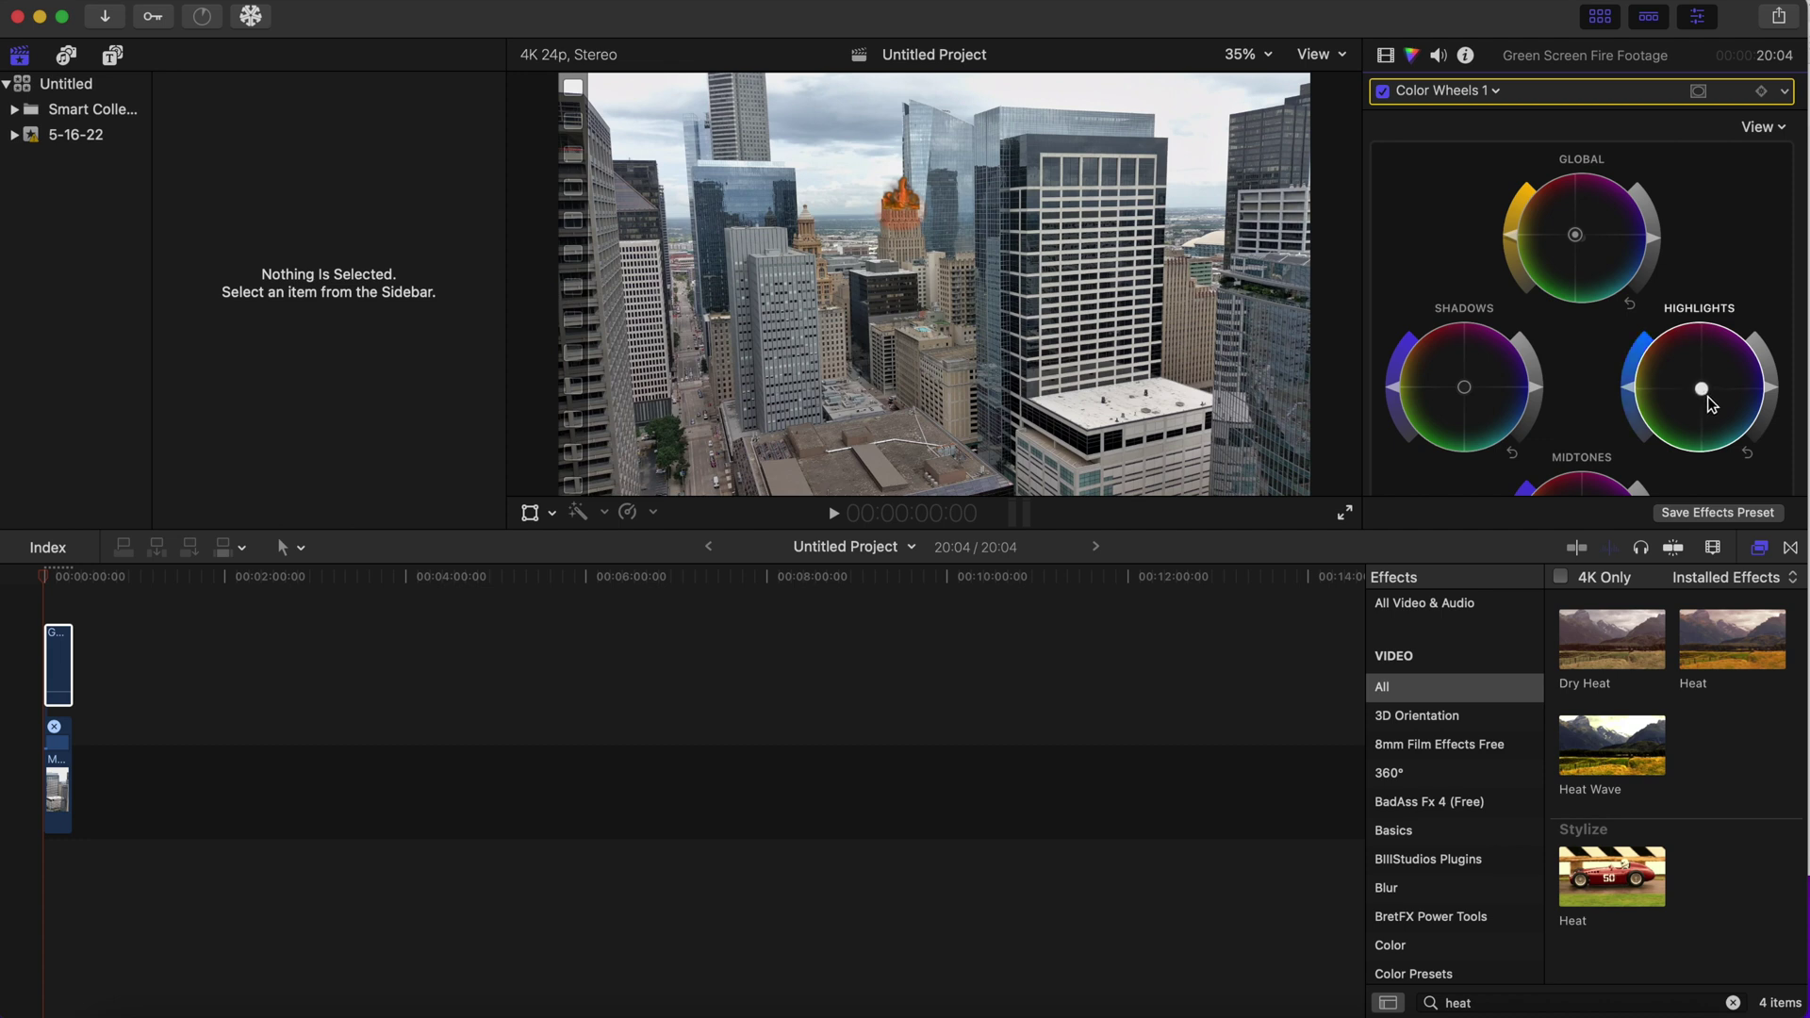
{"action": "left_click", "coordinate": [28, 590]}
{"action": "key", "text": "space"}
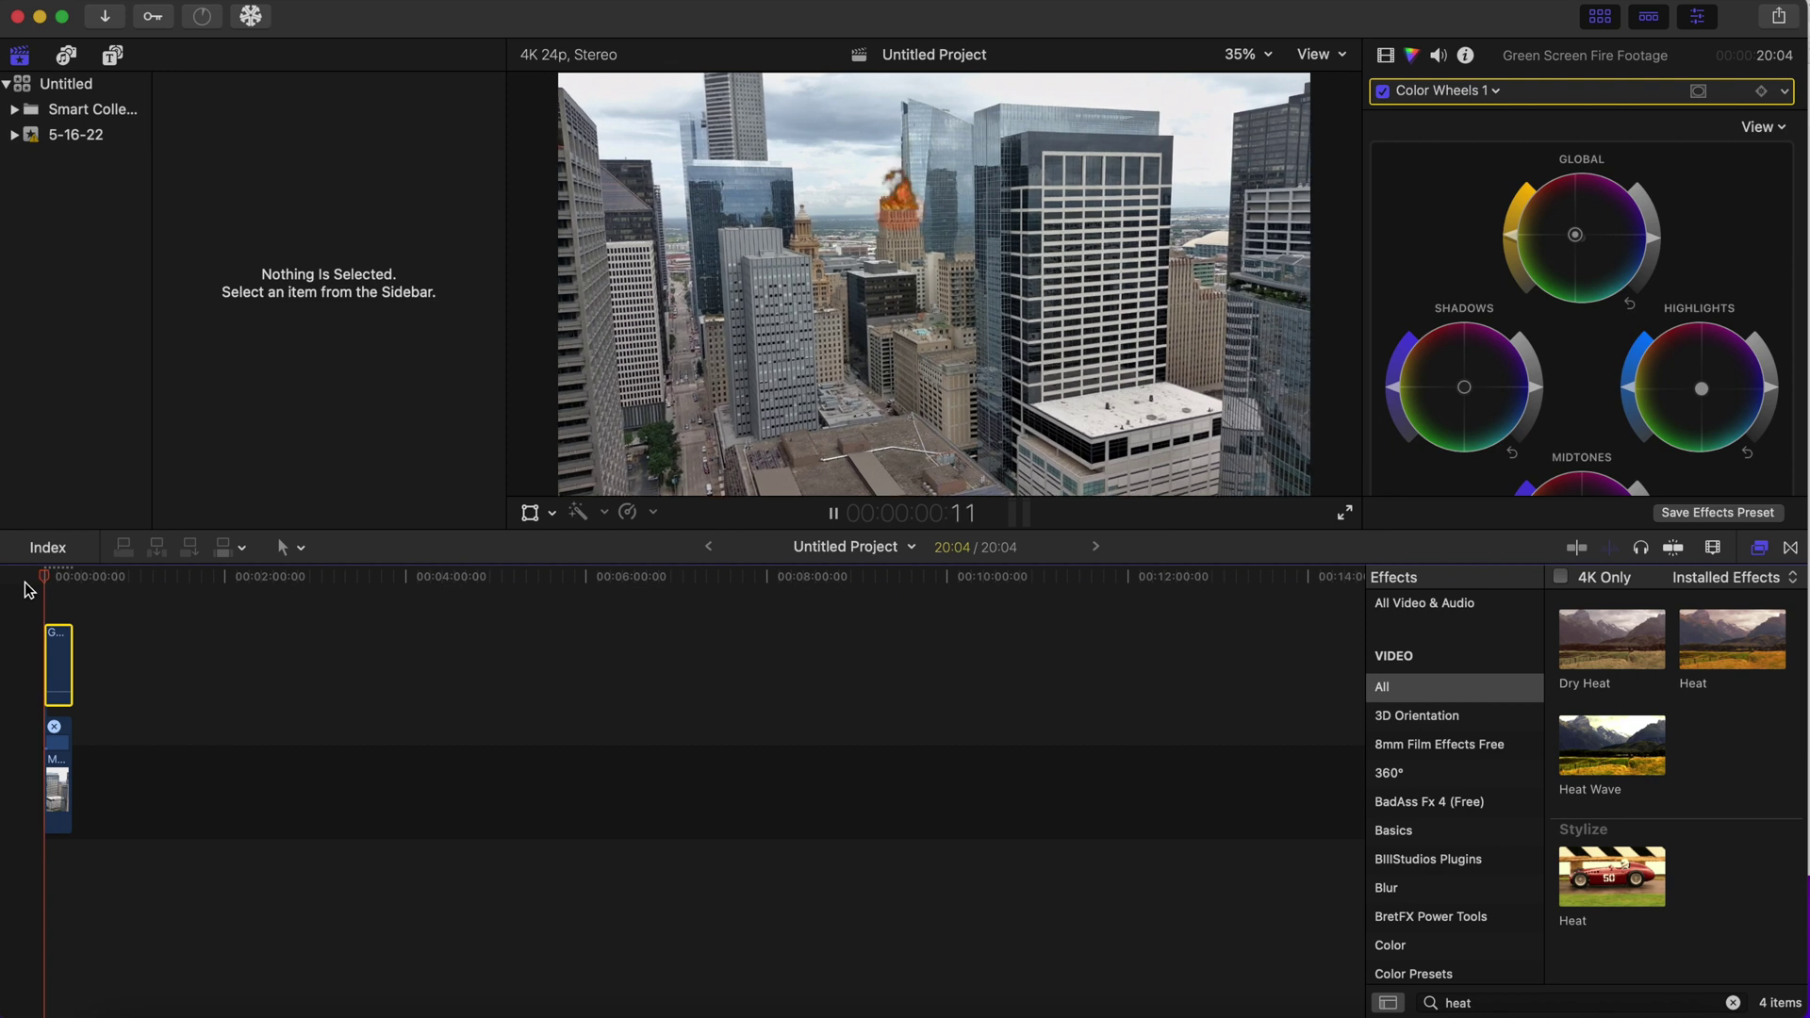